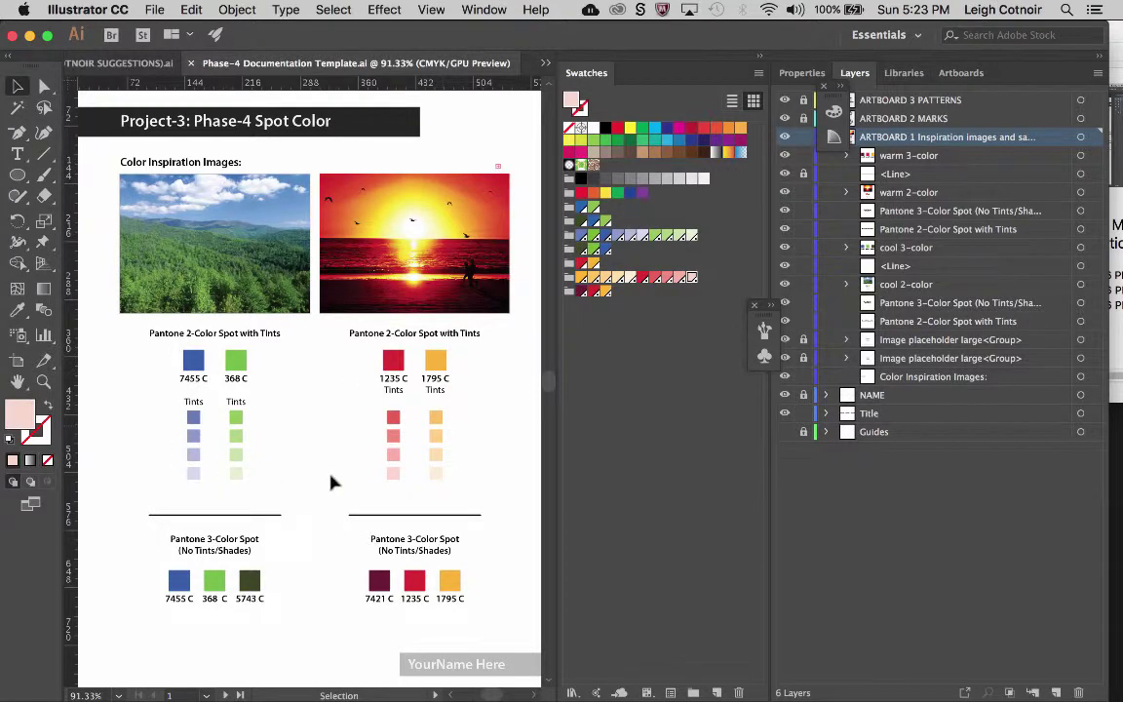
Collapse the ARTBOARD 1 layer, then expand and unlock the ARTBOARD 2 MARKS layer.
scroll(399, 475, right, 10)
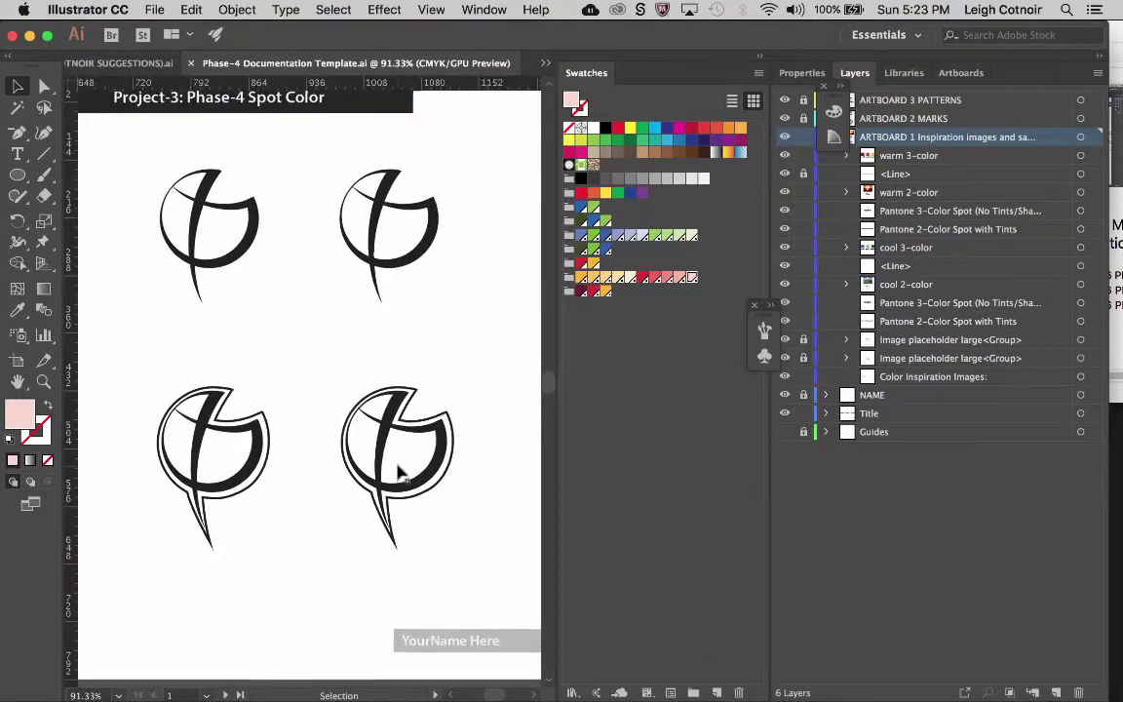
scroll(399, 475, up, 1)
scroll(399, 475, left, 1)
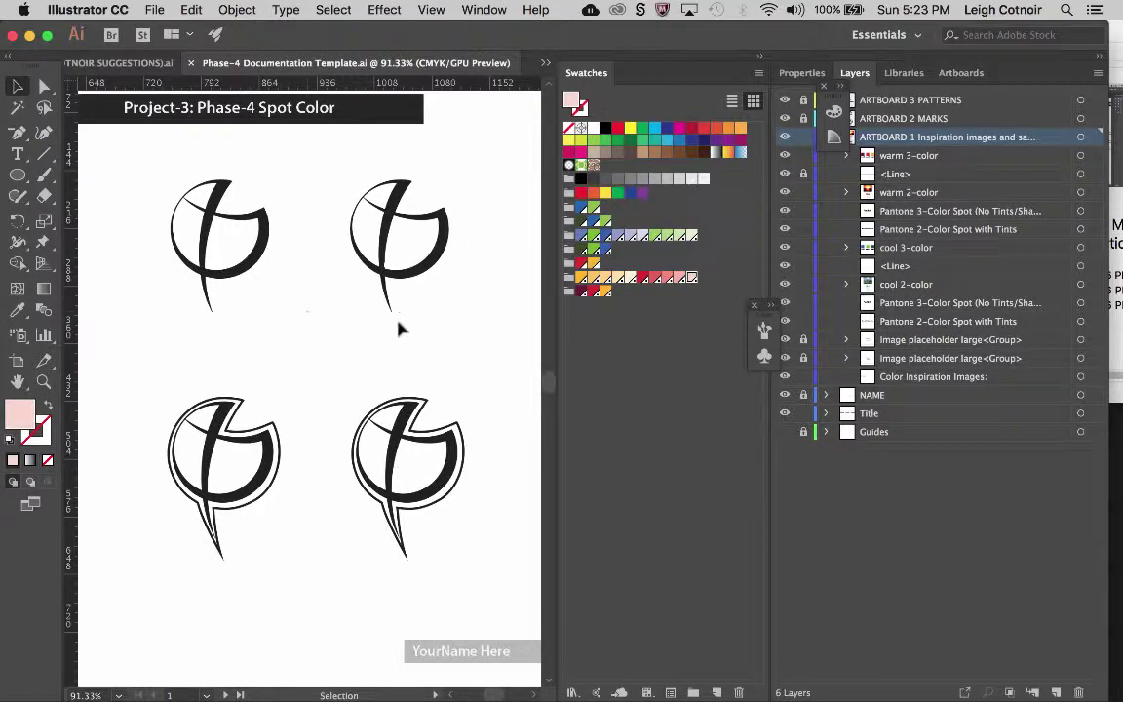
scroll(399, 330, down, 5)
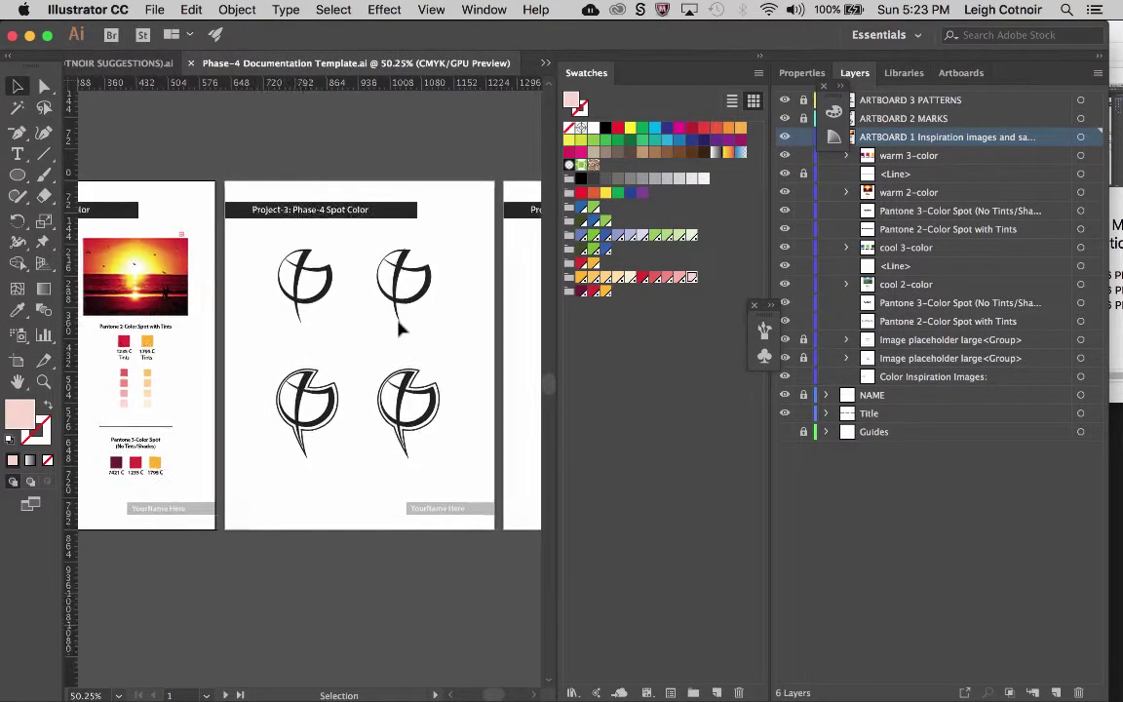
scroll(398, 329, down, 3)
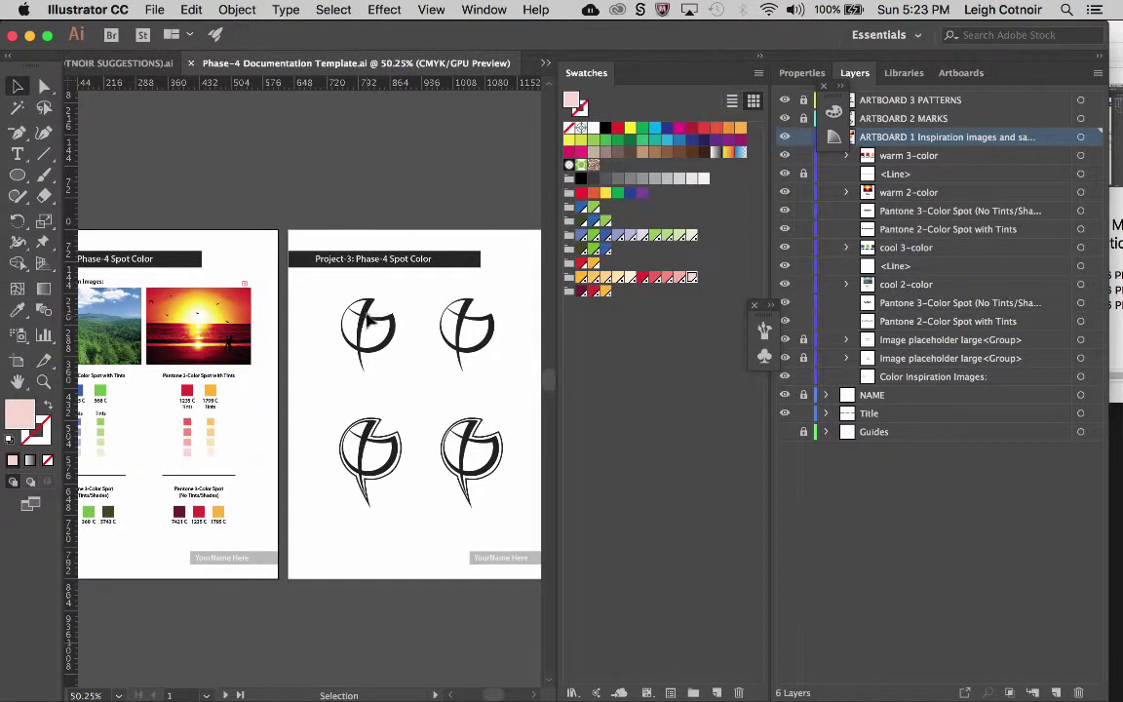
click(369, 326)
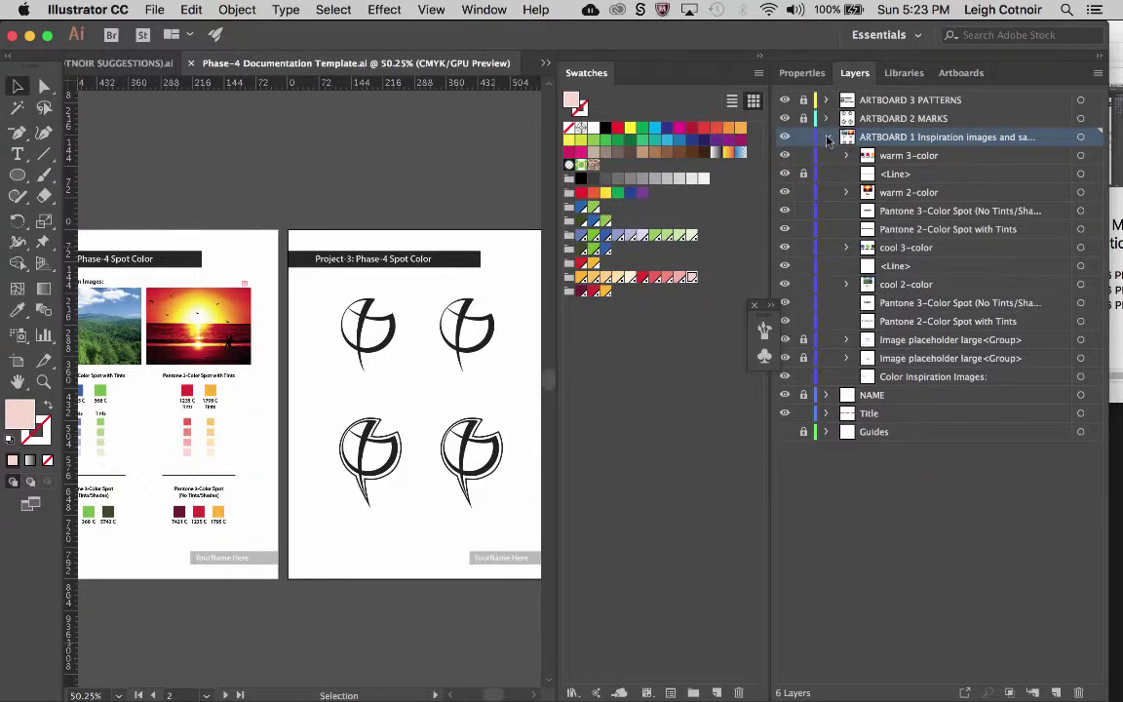
click(829, 137)
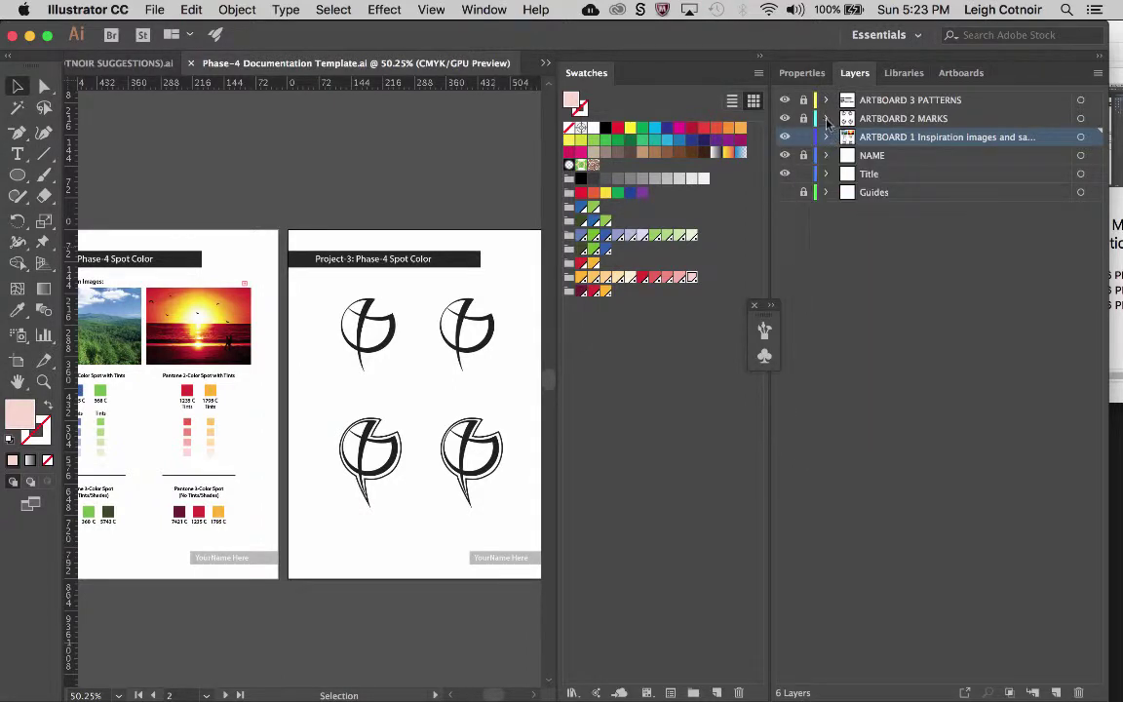
click(860, 121)
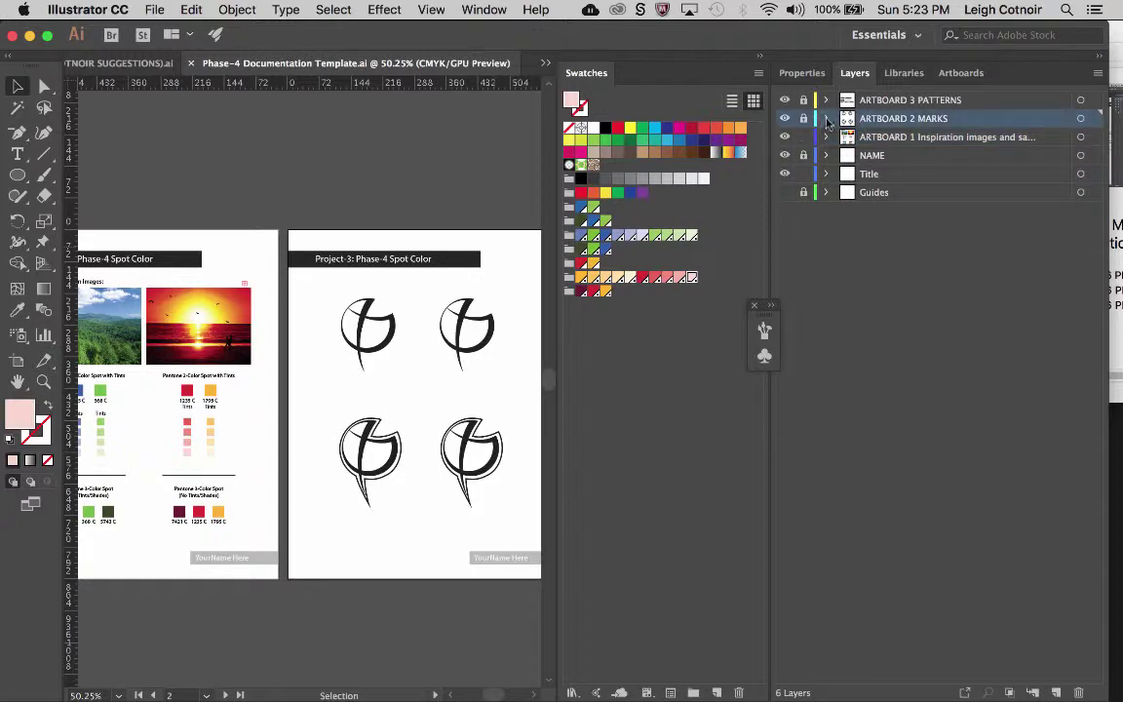
click(825, 118)
click(803, 118)
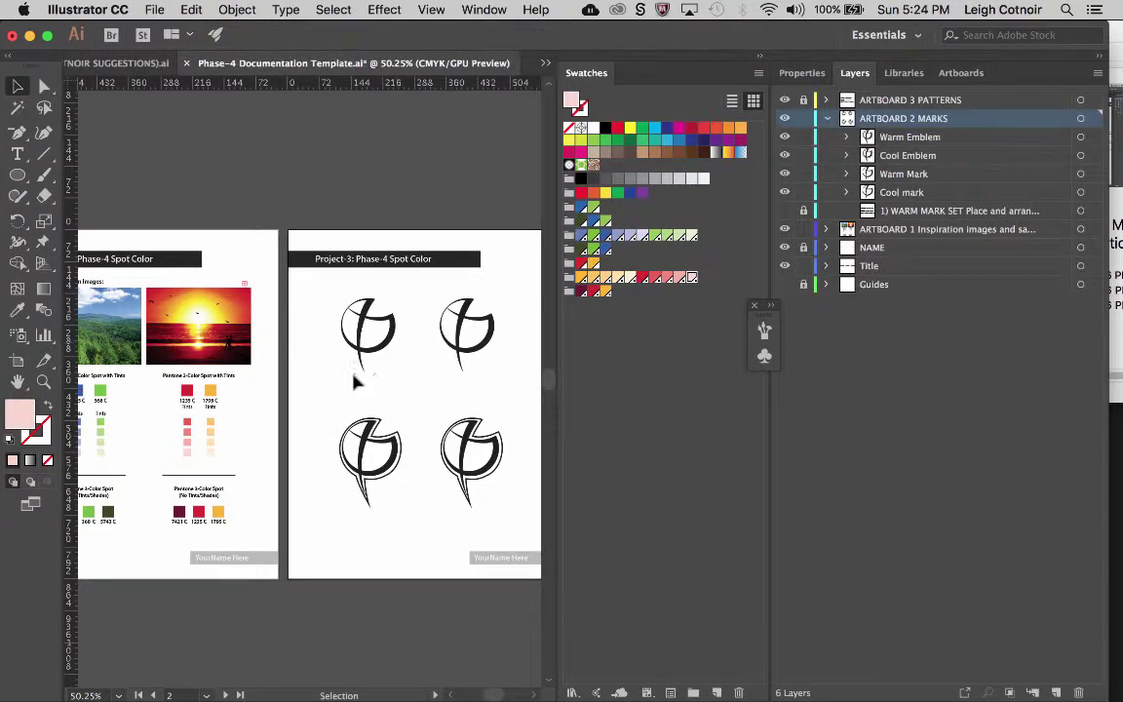
Select both marks and both emblems on the second artboard in turn to identify their sublayers, and check the third artboard.
click(378, 357)
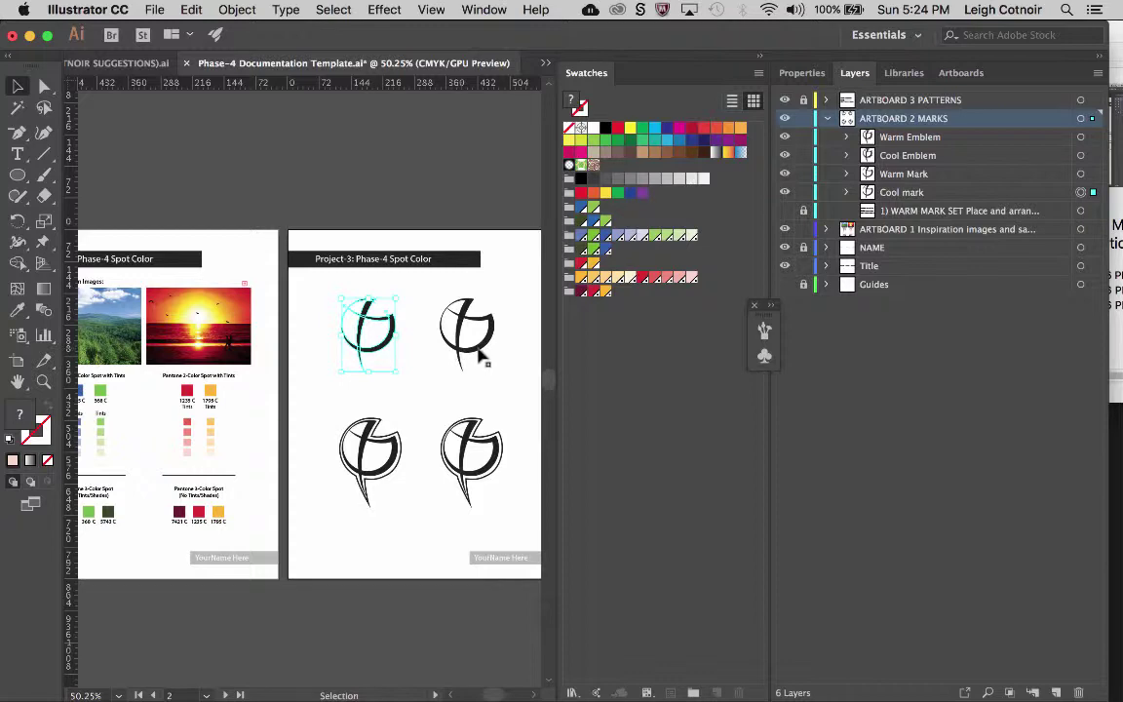
click(433, 320)
click(399, 466)
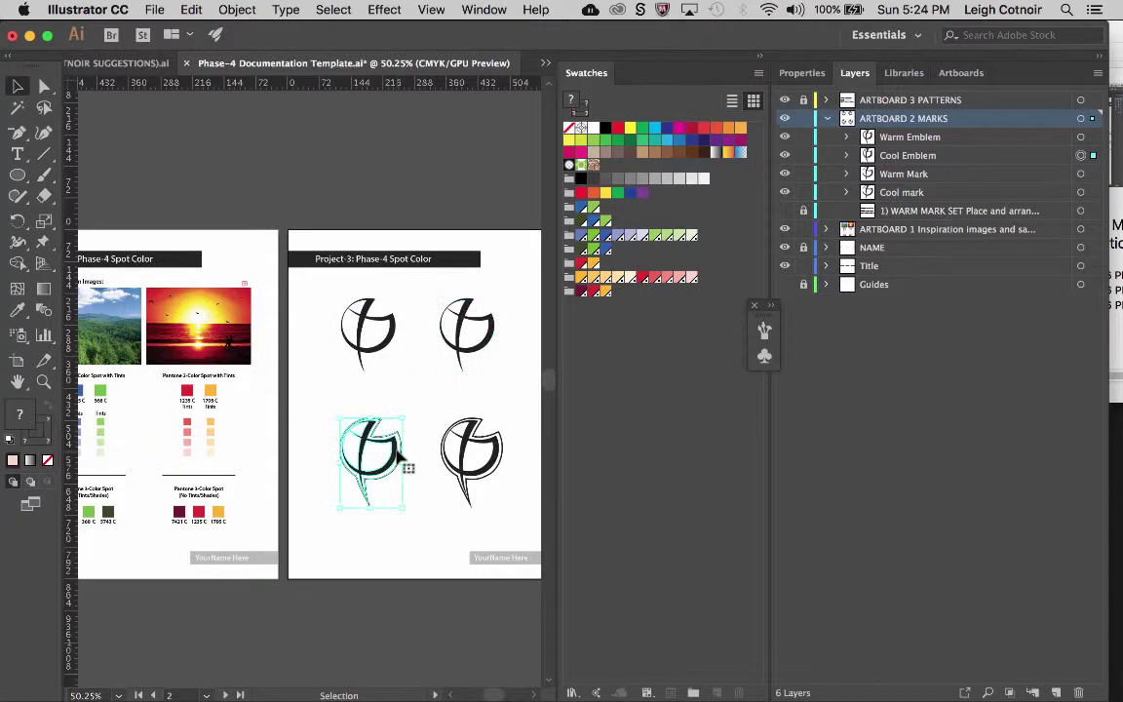
click(470, 479)
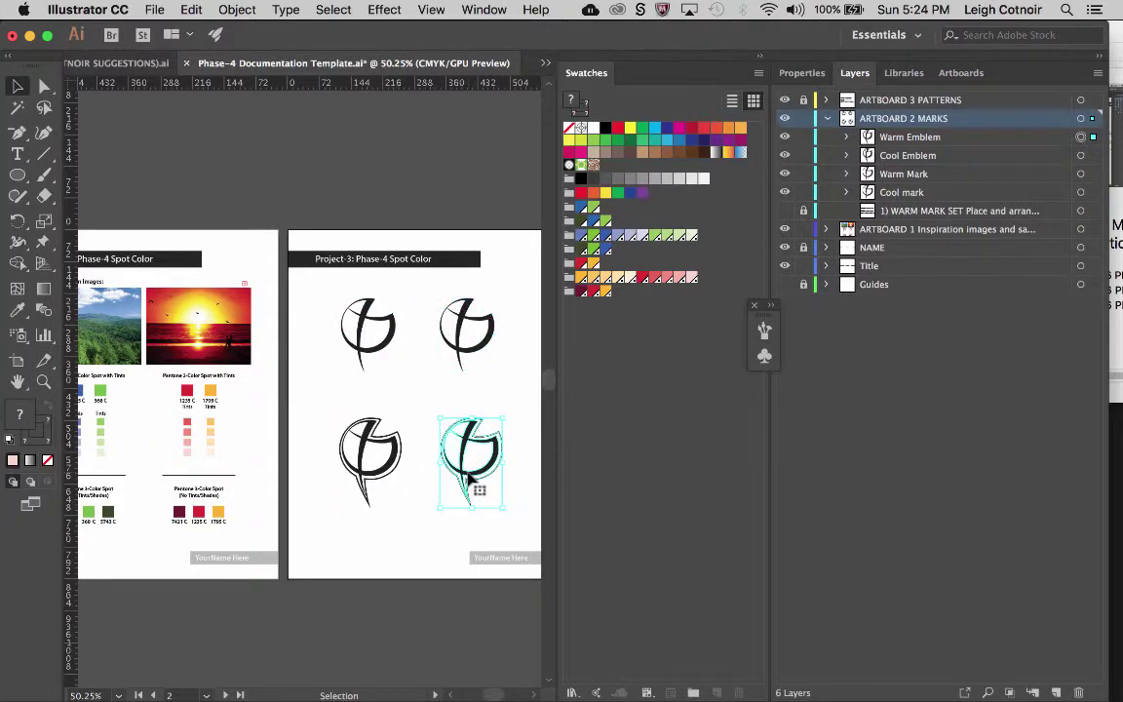
scroll(473, 480, right, 5)
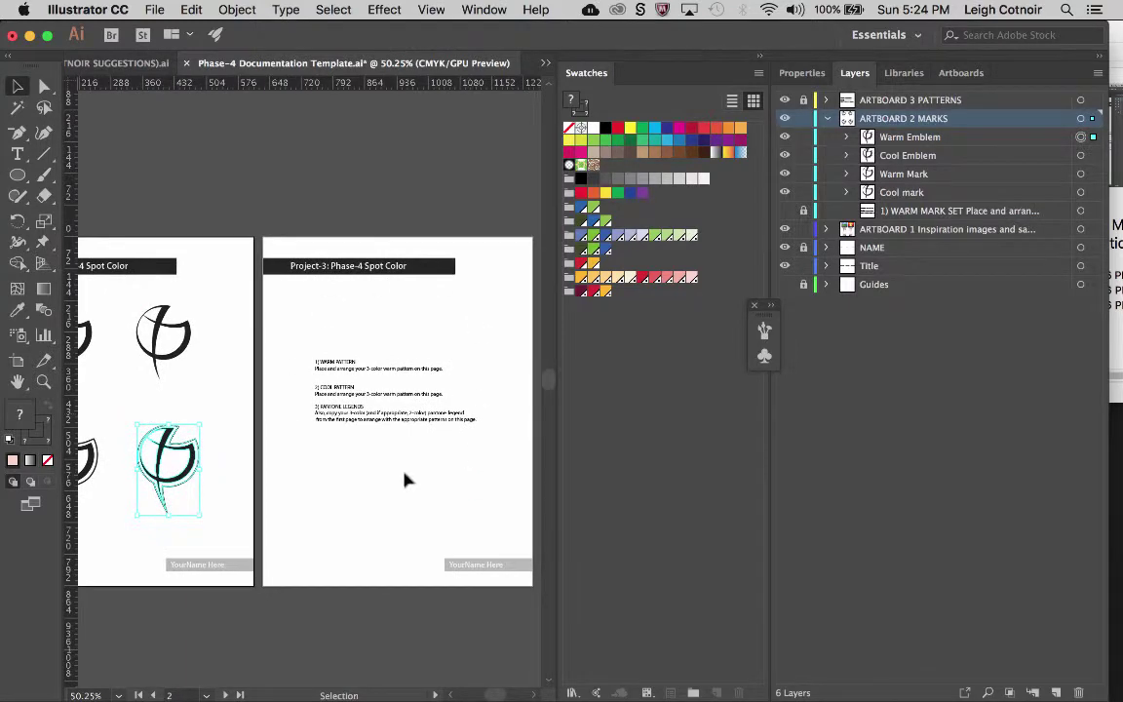
scroll(328, 401, left, 4)
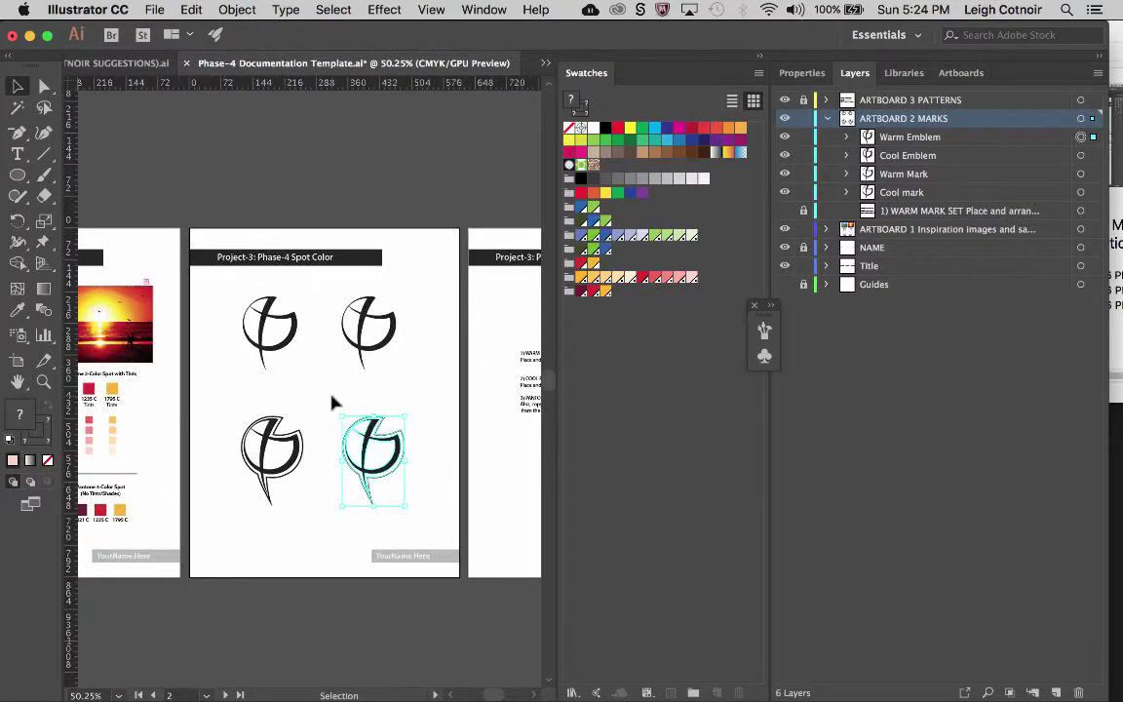
Compare the marks and emblems on the second artboard with the cool and warm Pantone color legends on the first.
scroll(331, 402, up, 2)
scroll(332, 402, left, 2)
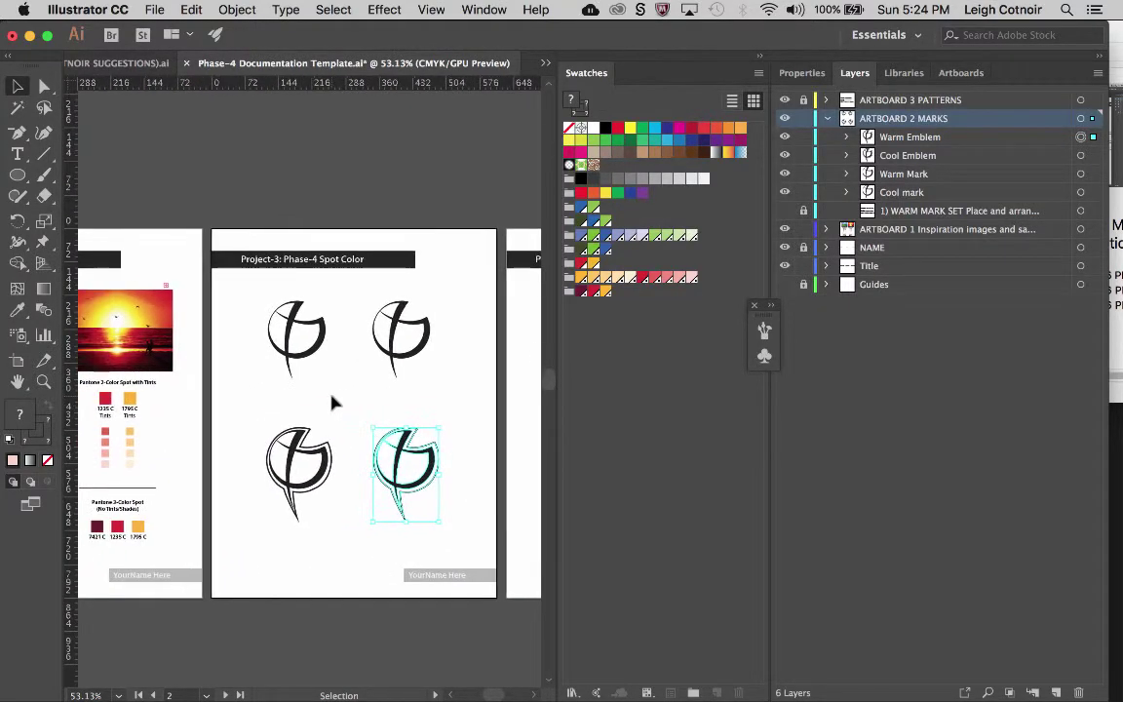
scroll(331, 402, left, 1)
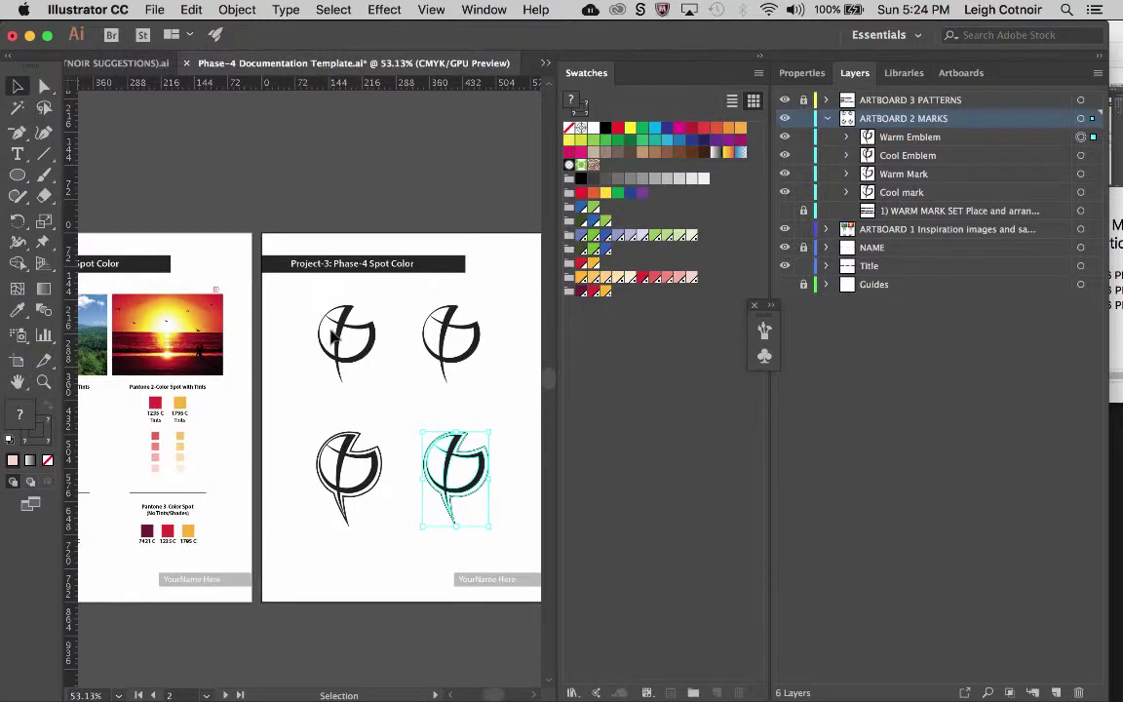
scroll(332, 336, left, 3)
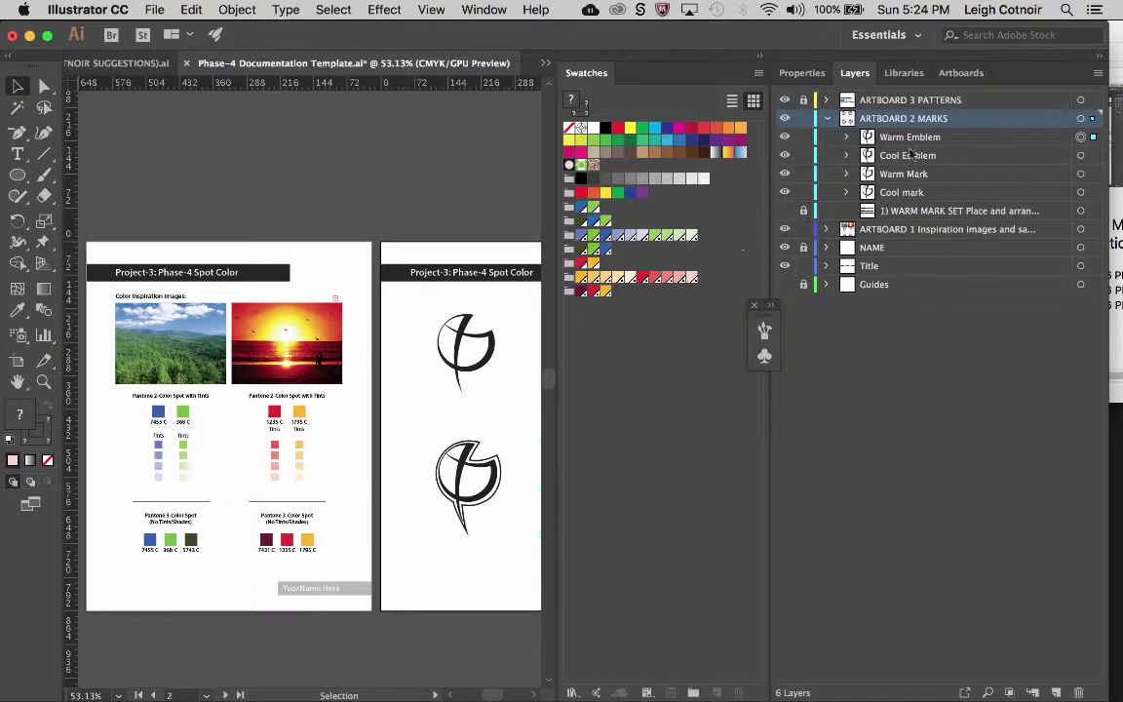
click(484, 360)
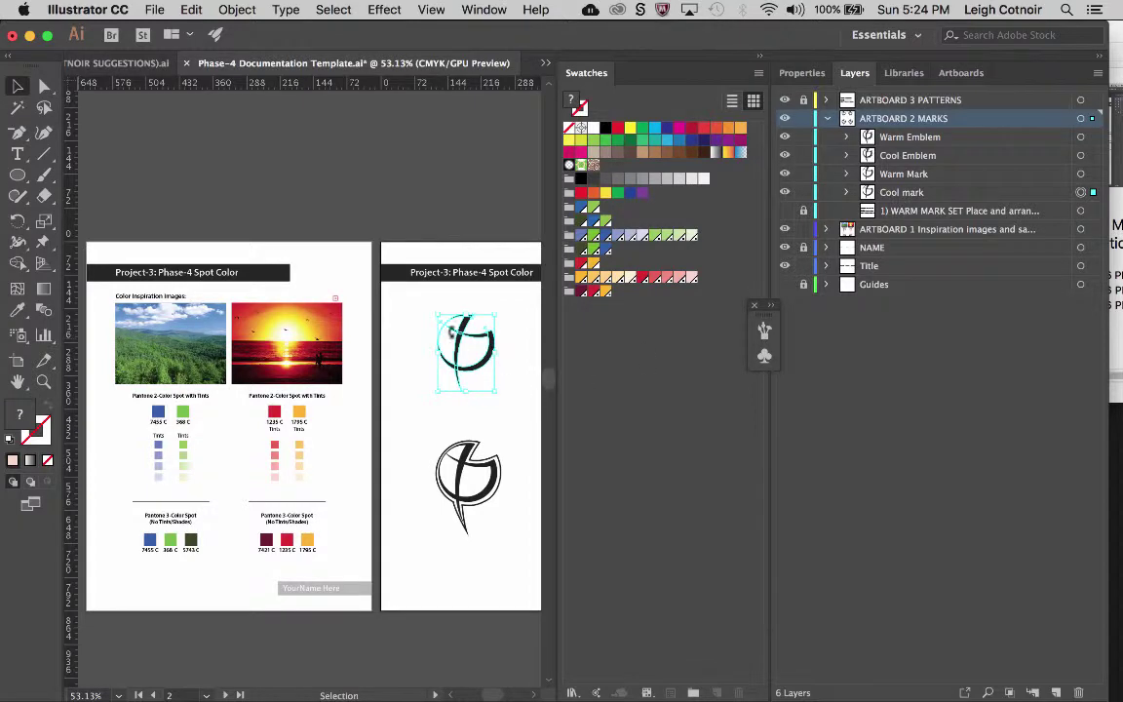
scroll(469, 369, right, 3)
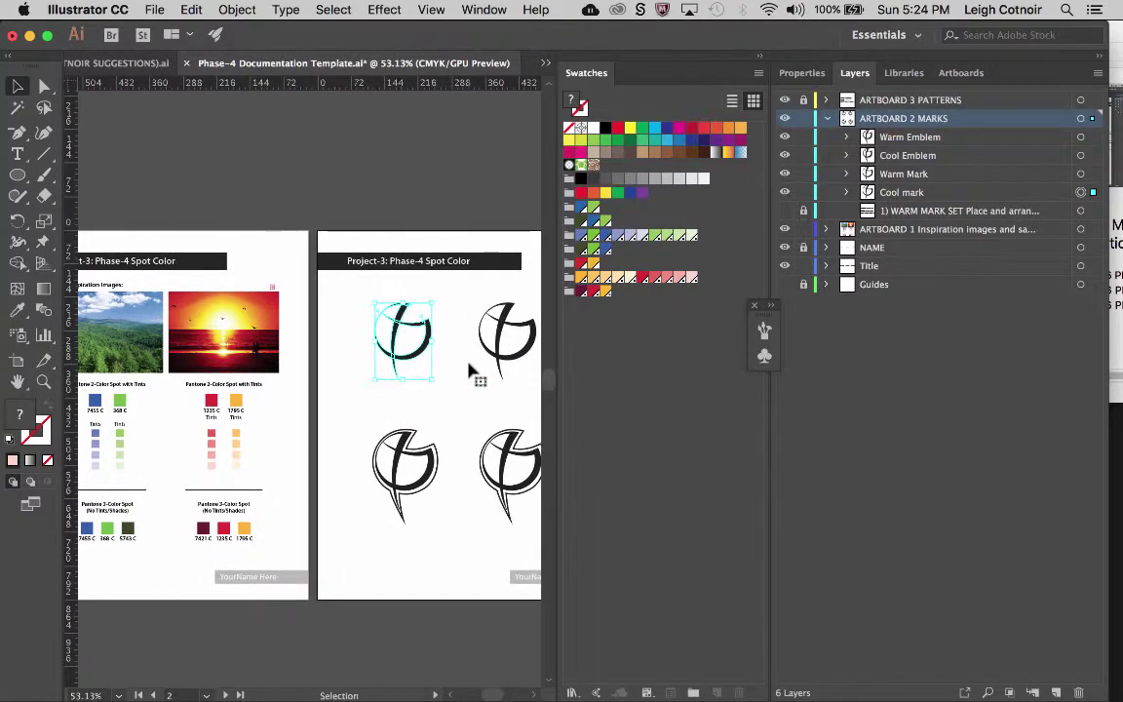
scroll(469, 368, left, 2)
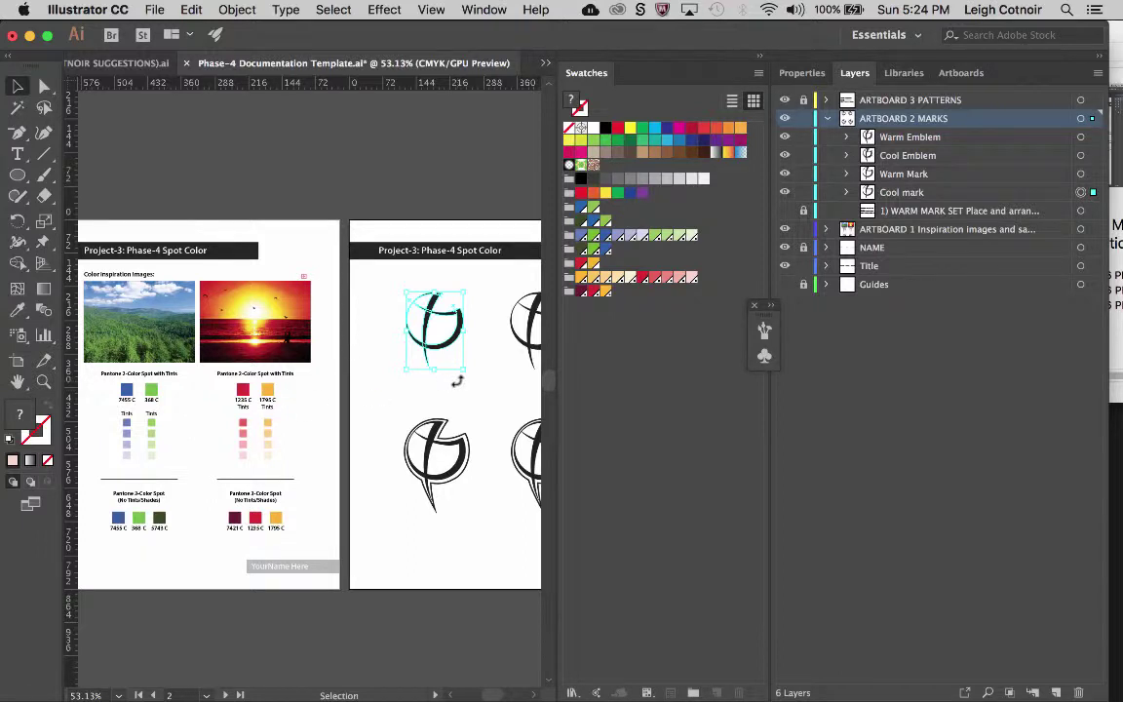
scroll(456, 382, right, 2)
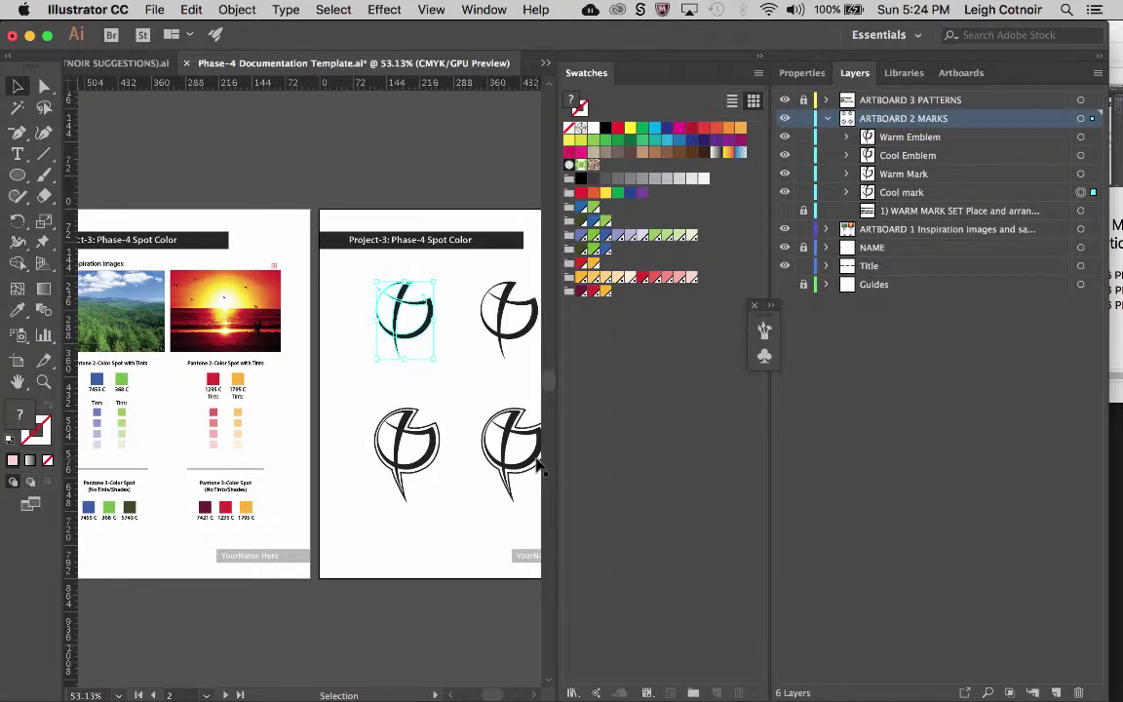
click(514, 309)
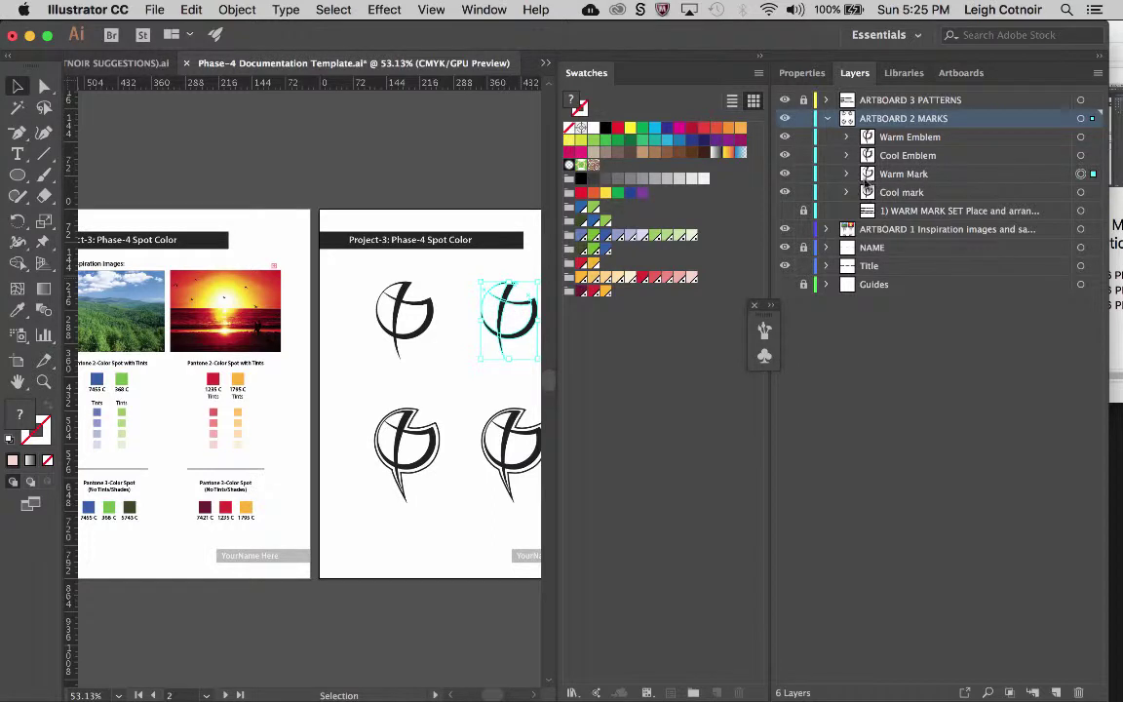
click(531, 441)
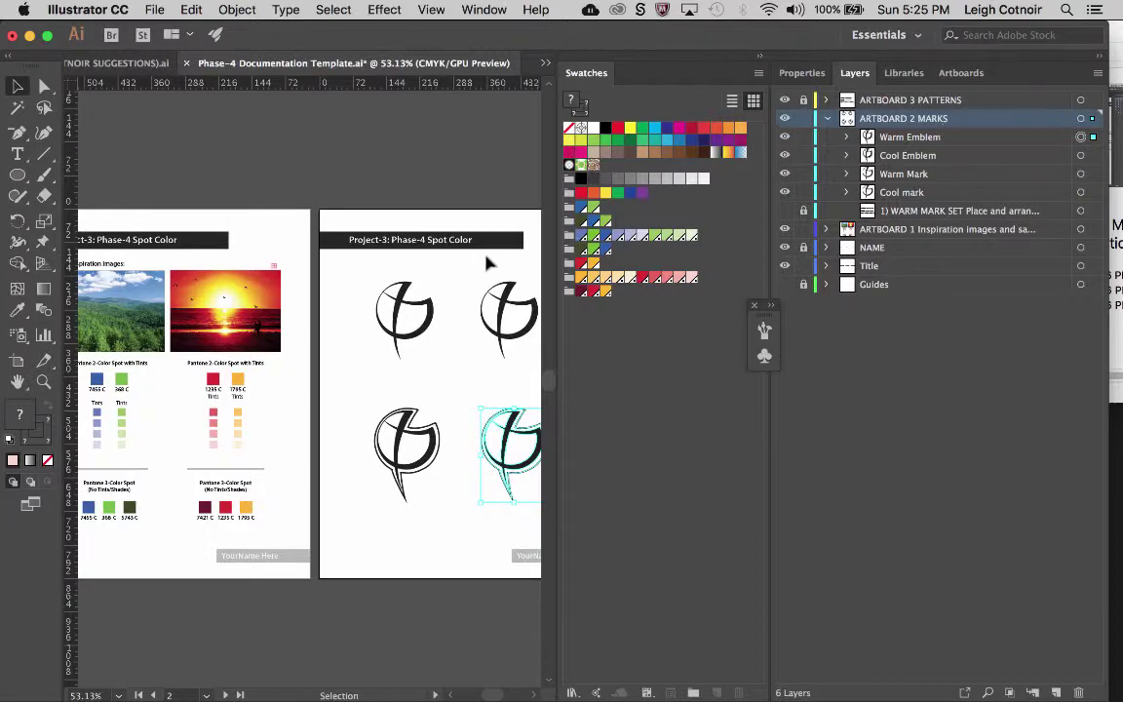
Select the Cool mark on the second artboard and activate the Live Paint Bucket for it.
click(423, 333)
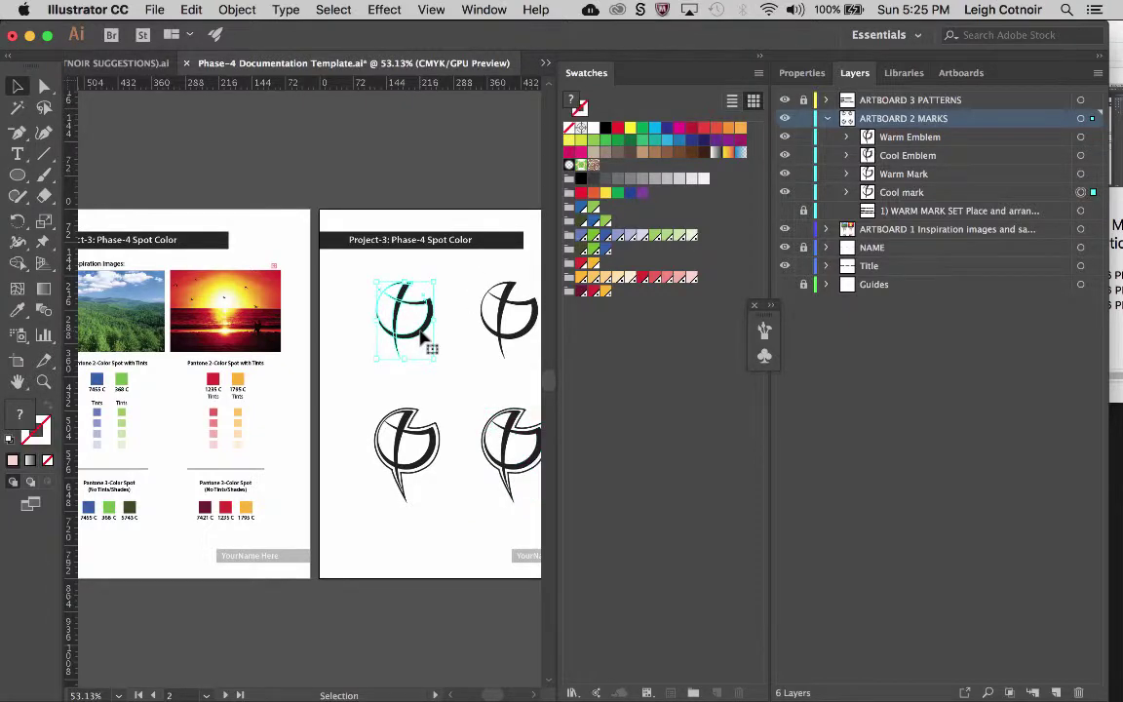
scroll(423, 335, up, 5)
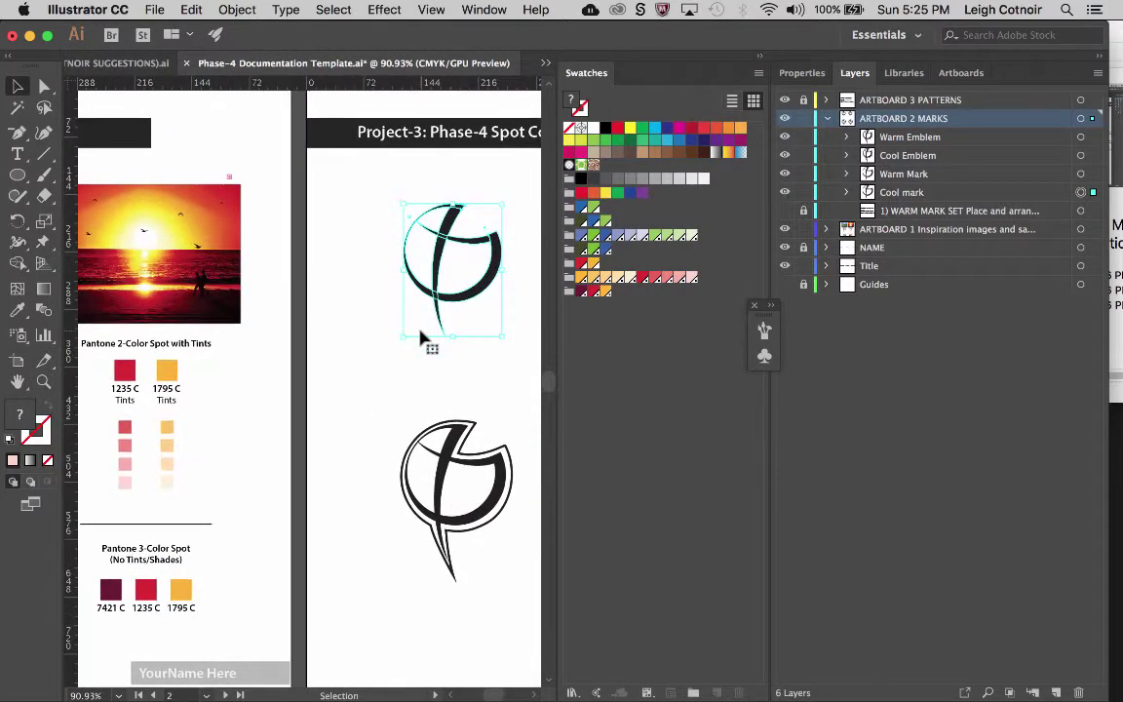
scroll(423, 335, up, 2)
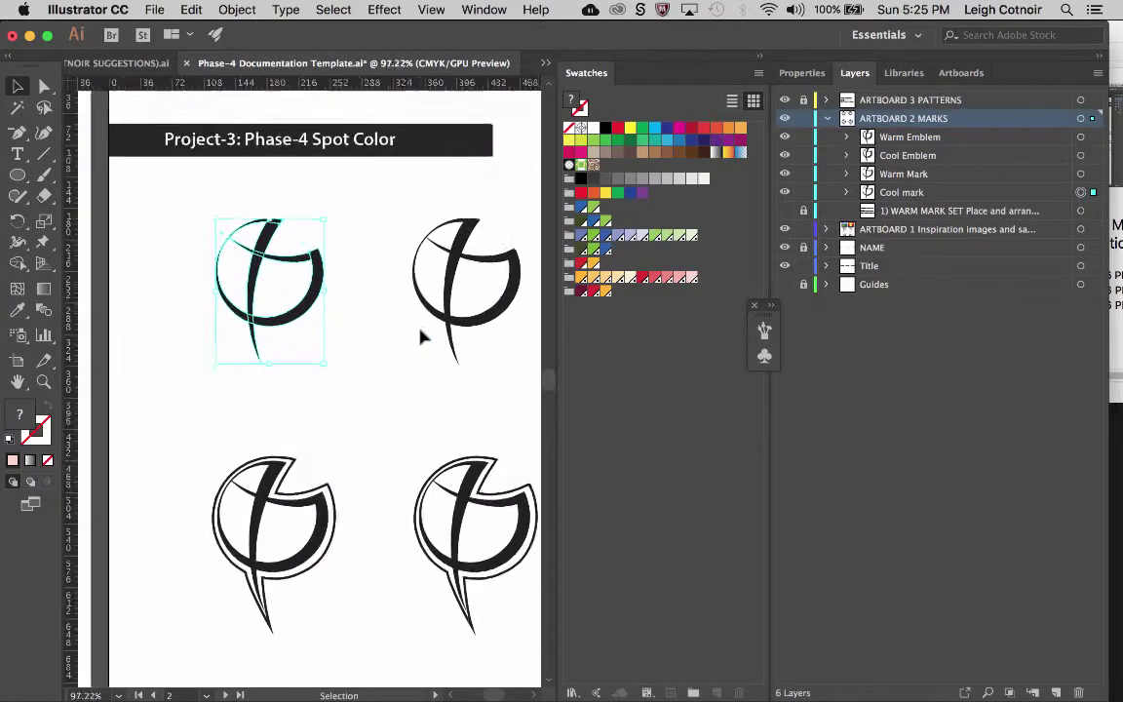
scroll(421, 337, up, 2)
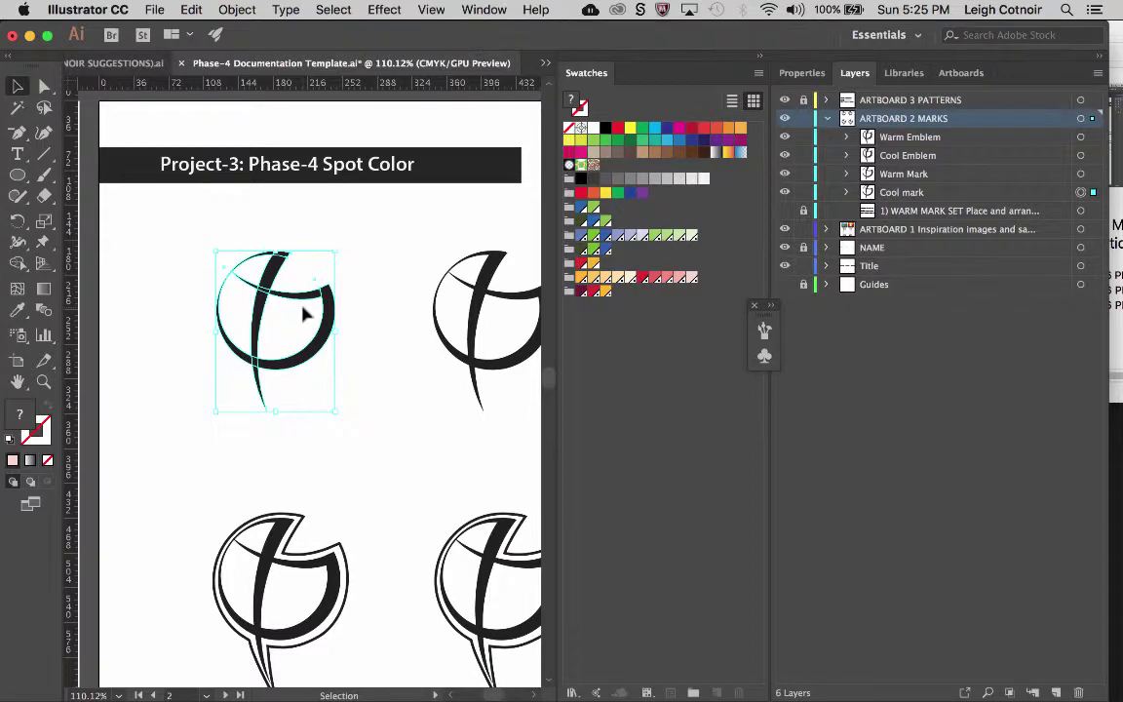
scroll(302, 312, up, 5)
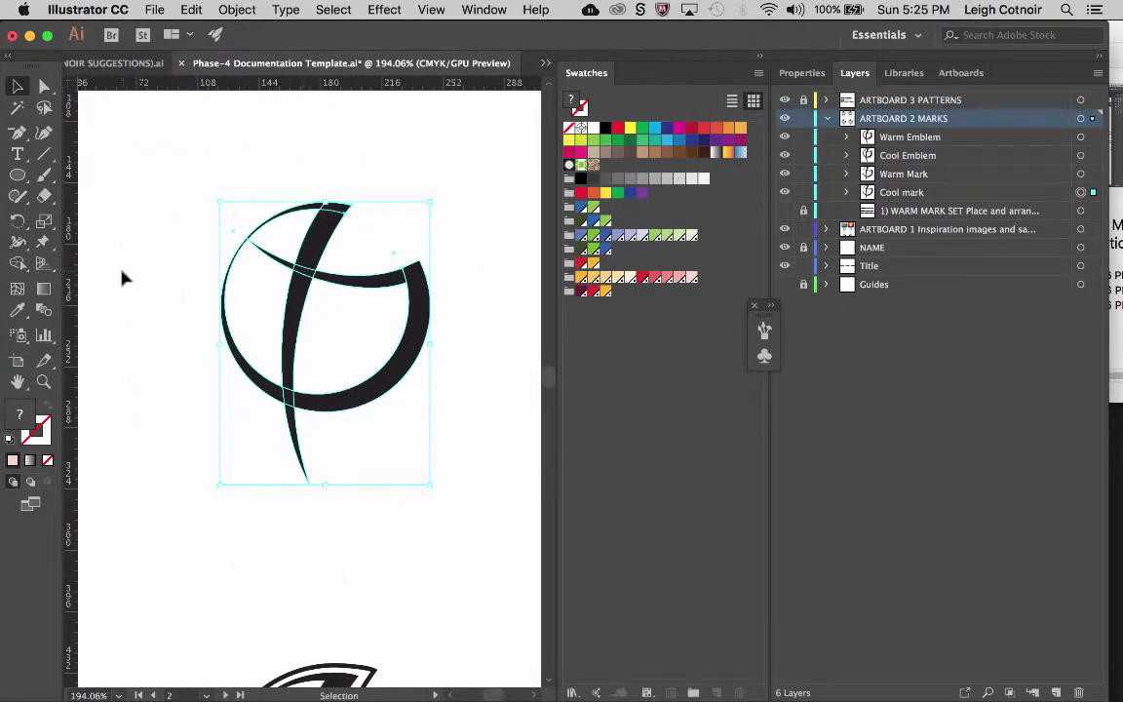
click(19, 263)
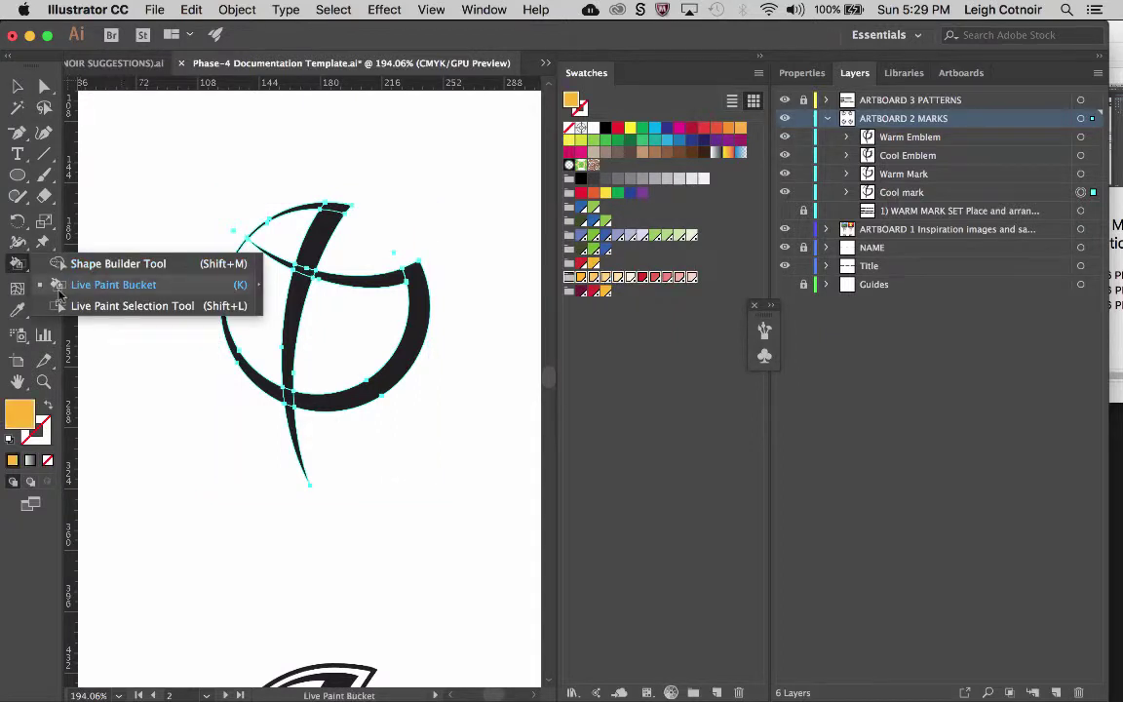
click(60, 288)
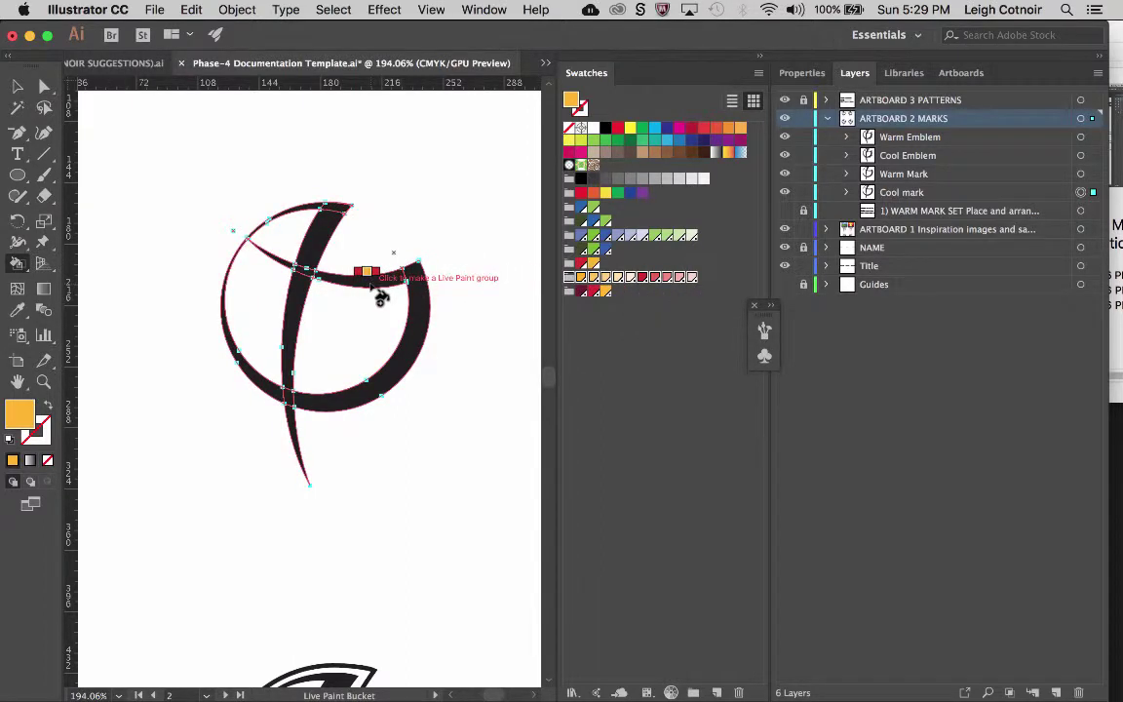
Cycle the Live Paint Bucket's fill through the swatches of the warm Pantone color groups.
key(Left)
key(Right)
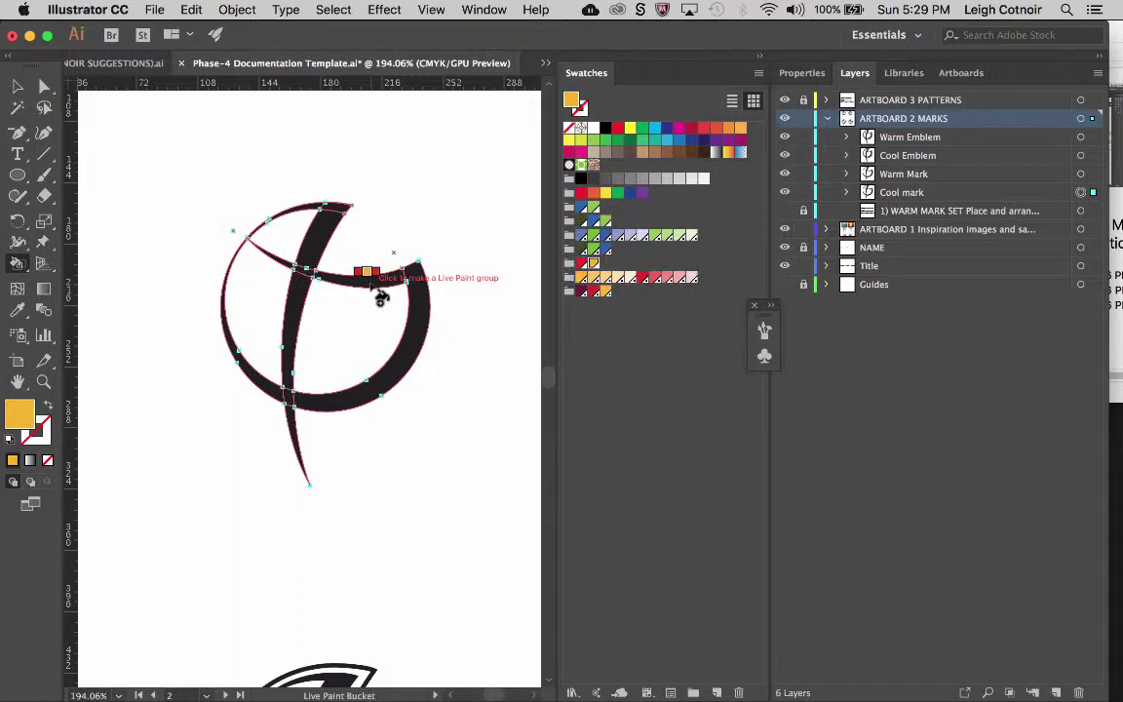
key(Left)
key(Right)
key(Left)
key(Right)
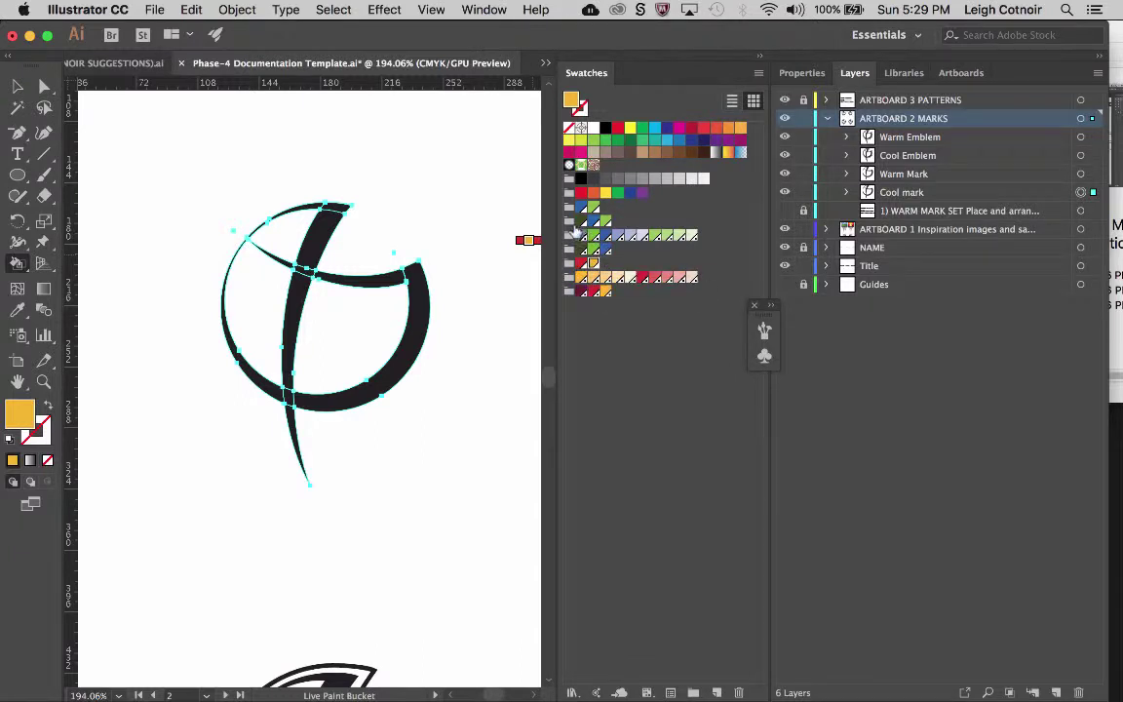
Make the Cool mark a Live Paint group, filling the crossbar segment right of the stem with solid blue from the cool tints group.
click(580, 238)
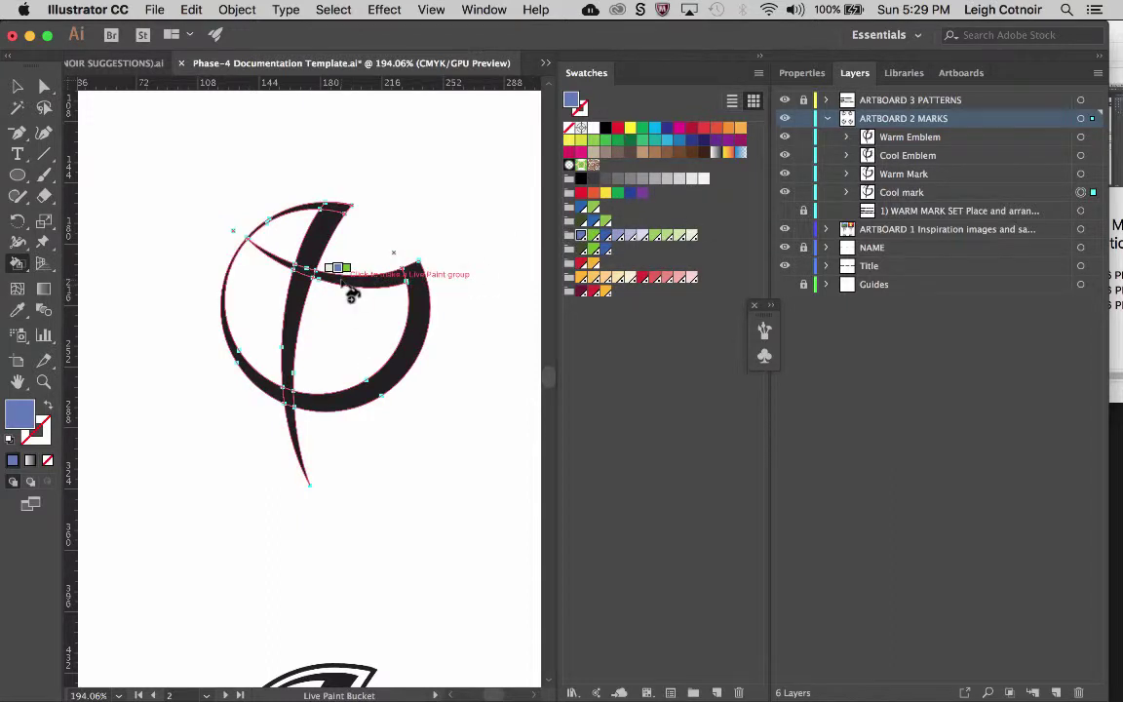
key(Left)
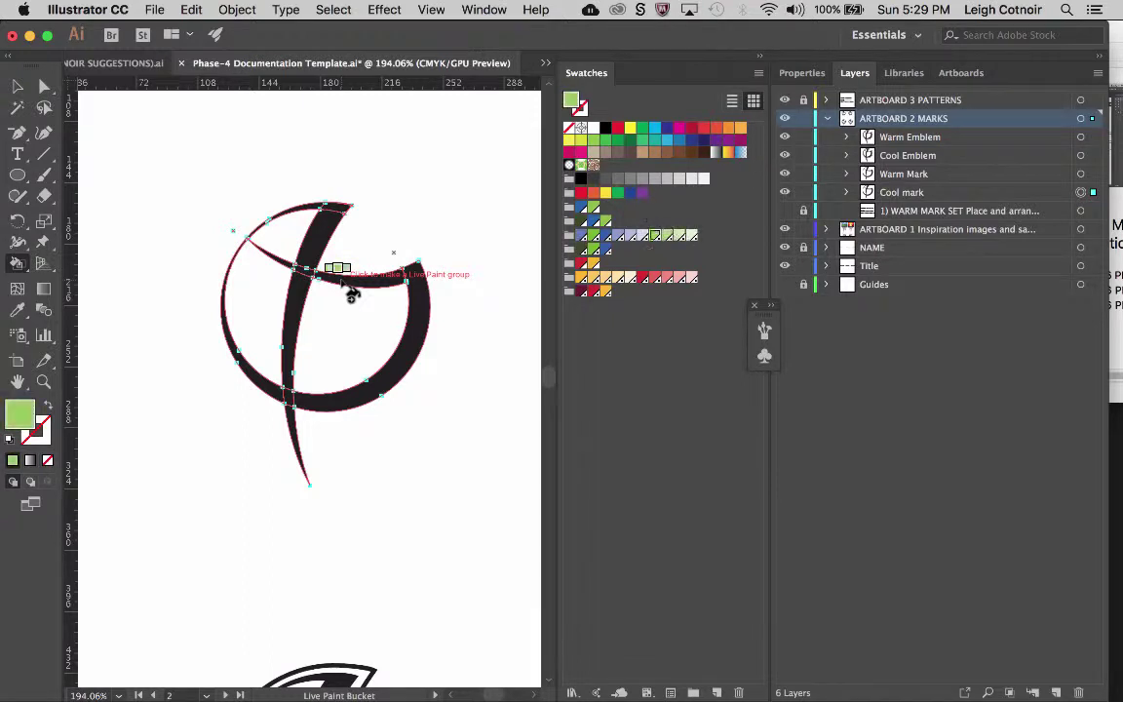
key(Right)
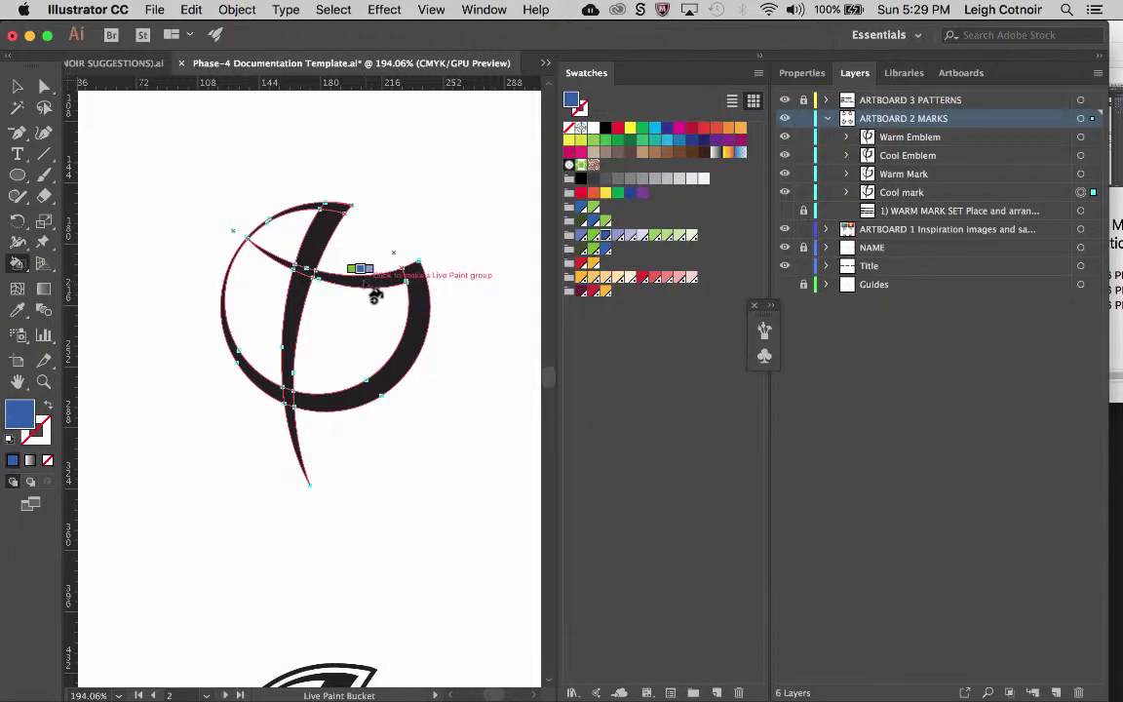
click(373, 295)
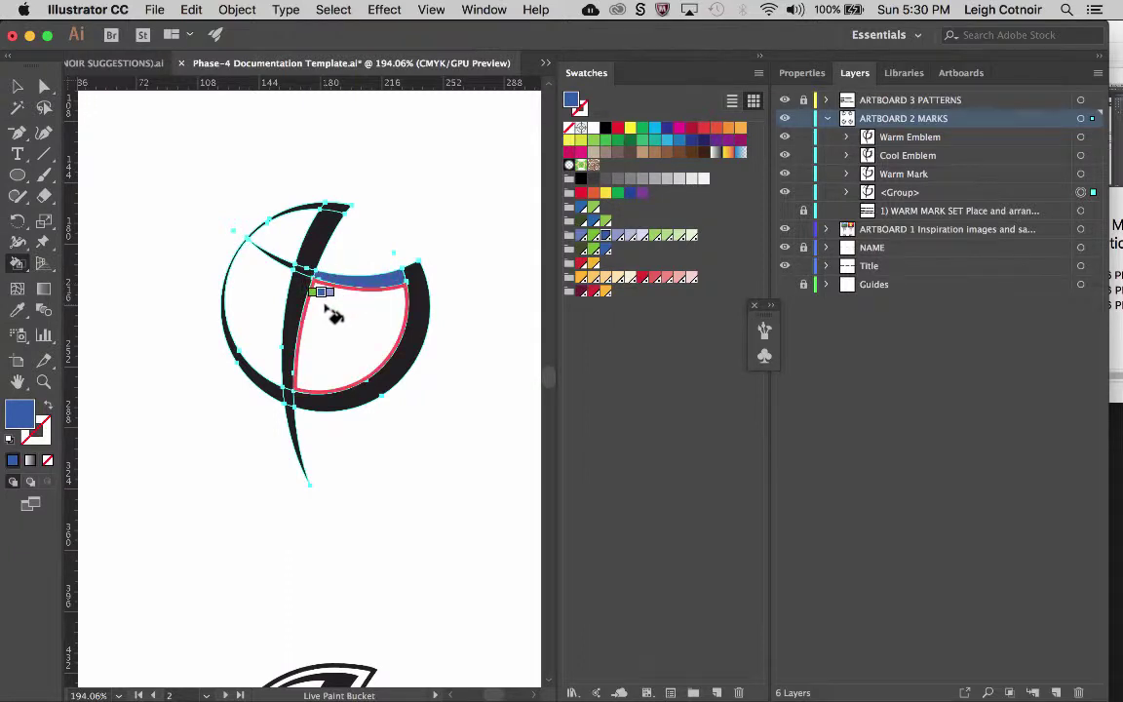
Fill the Cool mark's remaining black stem, crossbar and outer curve segments with the solid blue.
click(322, 251)
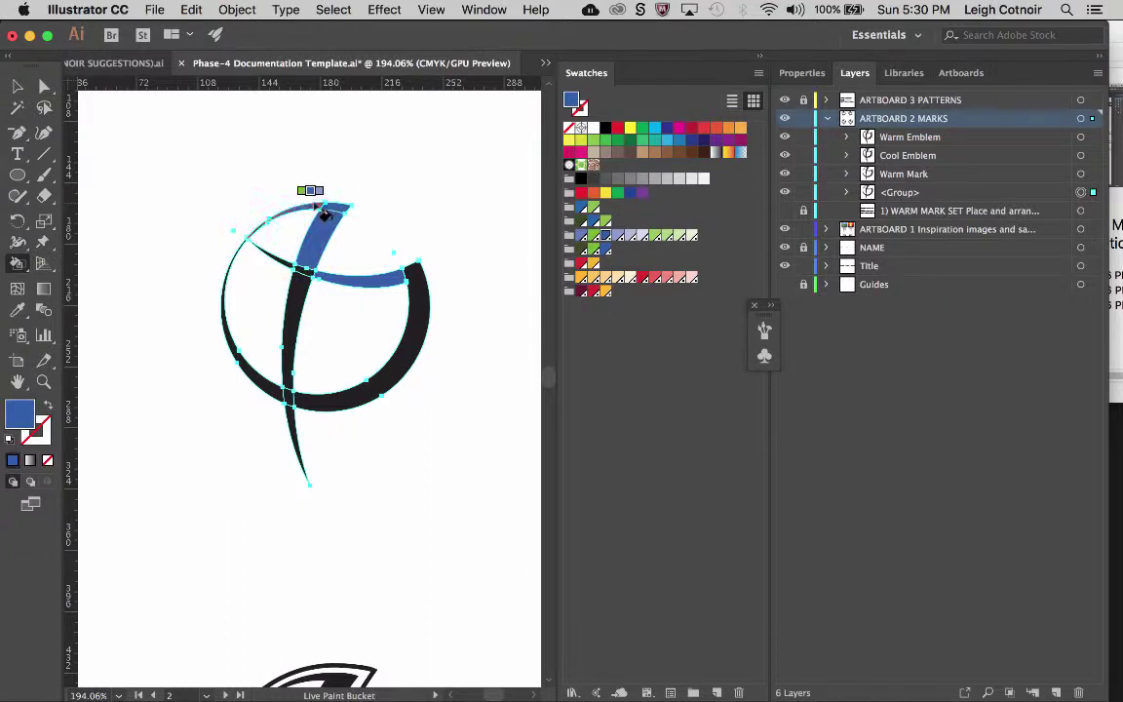
click(322, 210)
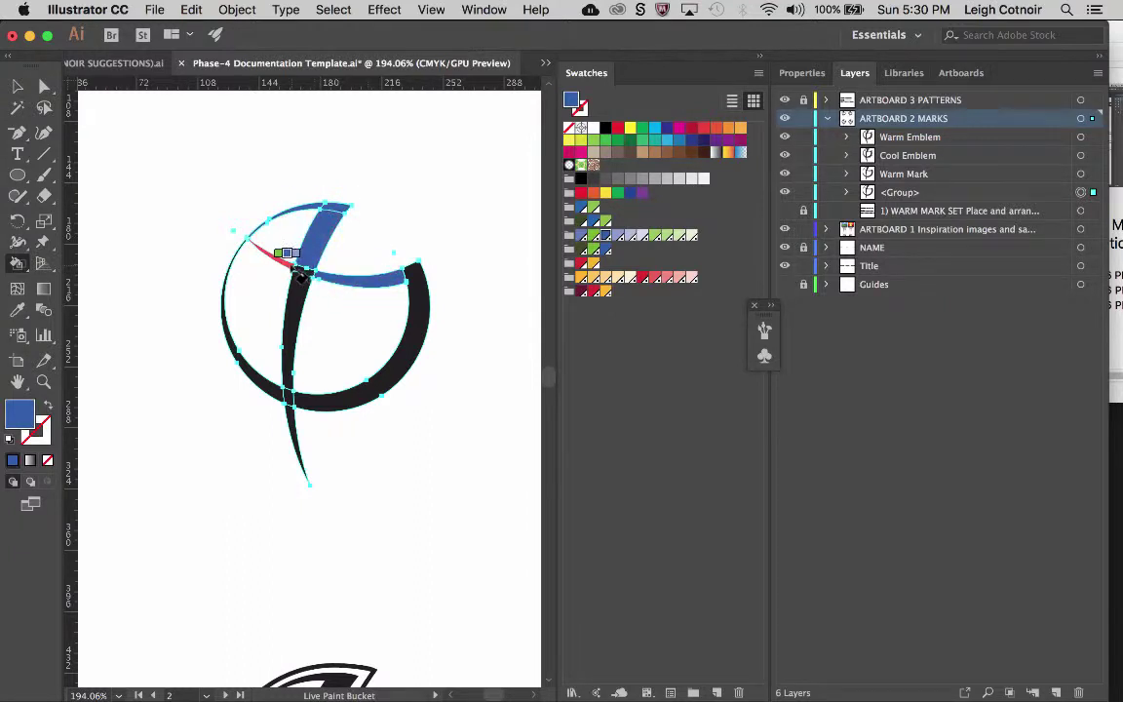
click(279, 255)
click(302, 297)
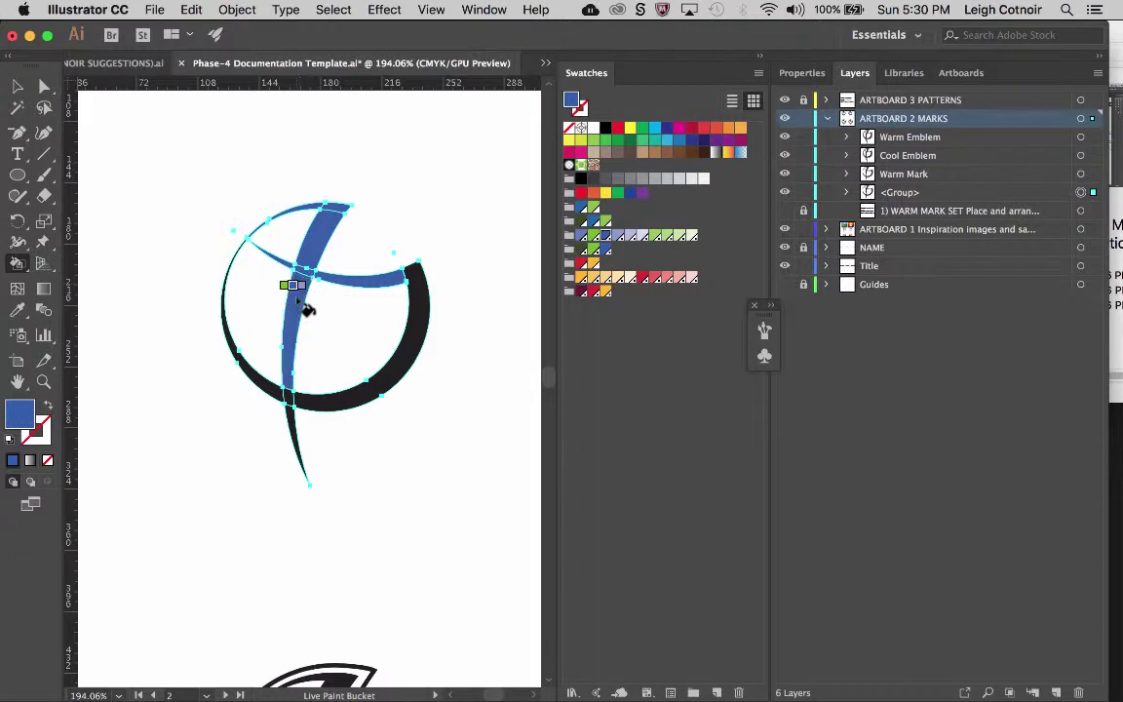
click(410, 285)
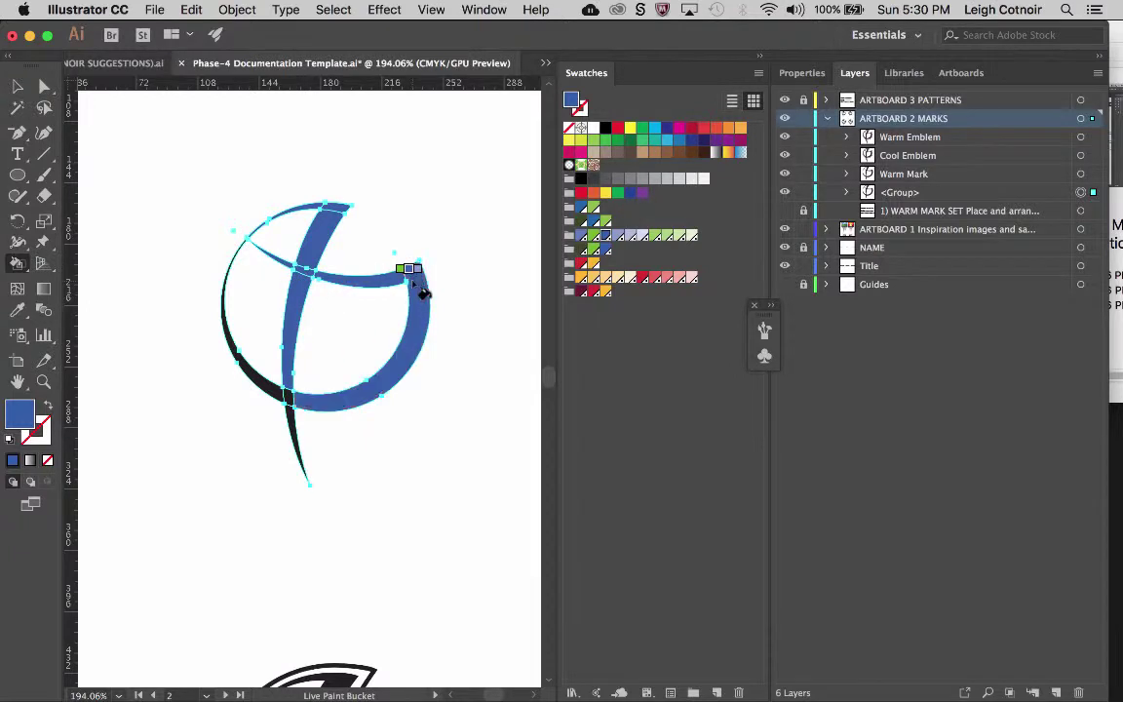
click(292, 421)
click(274, 394)
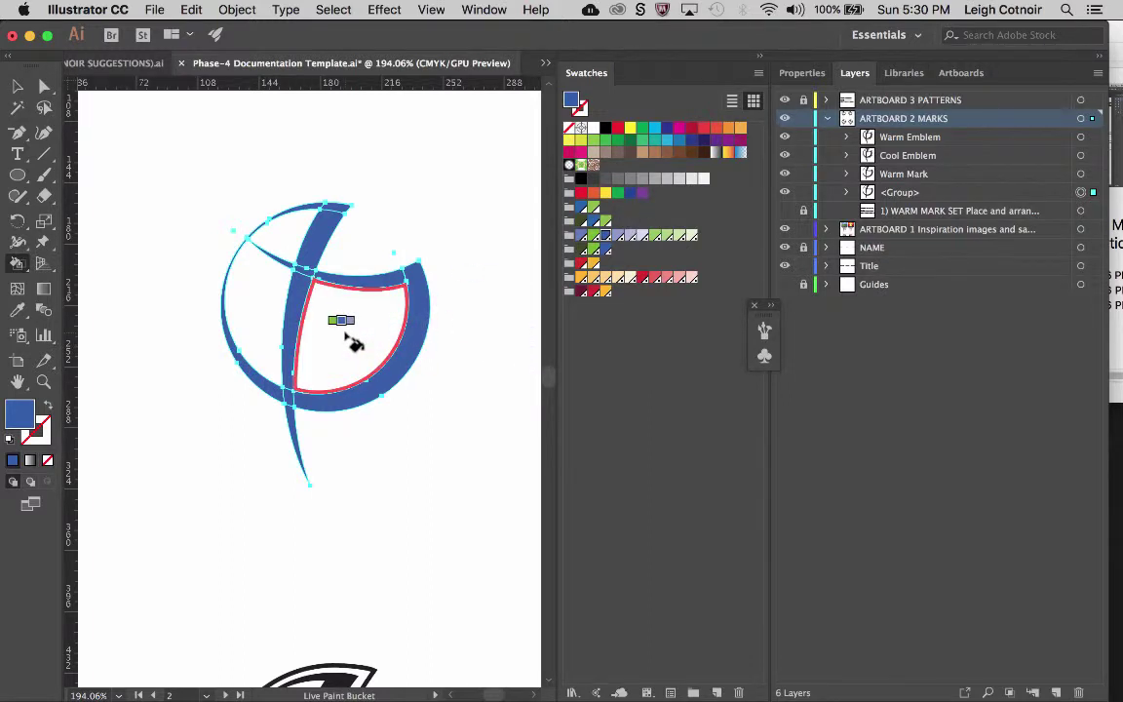
Fill the large enclosed area right of the stem with a light green tint from the cool tints group.
key(Right)
key(Right)
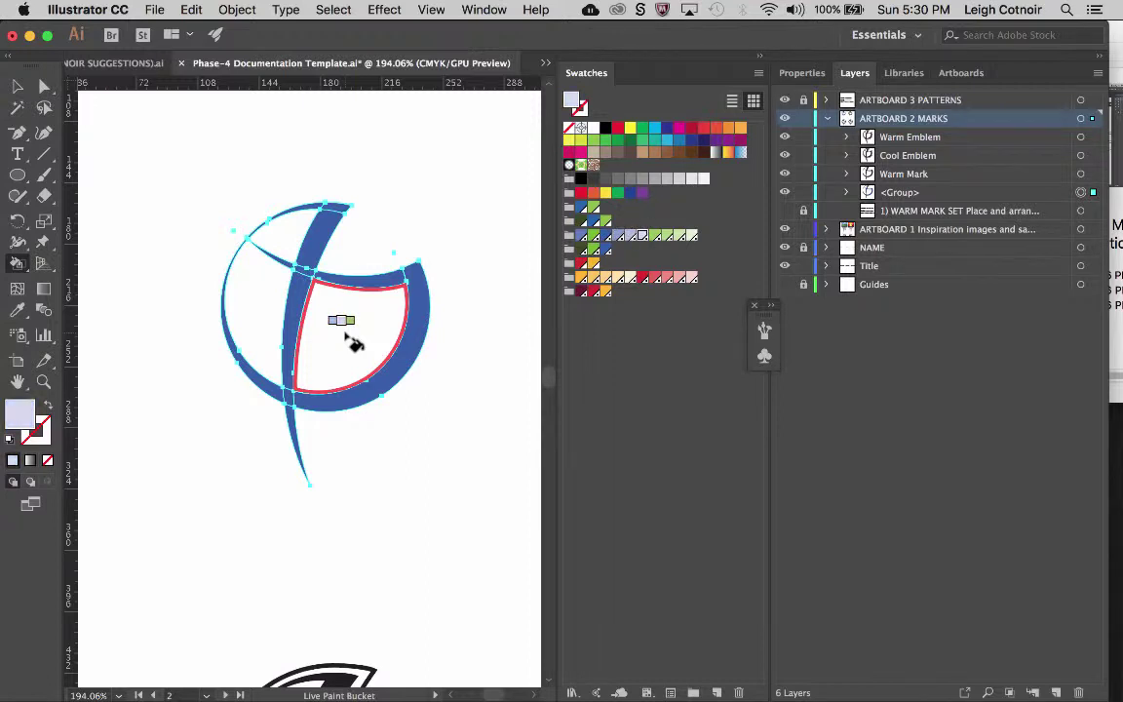
key(Right)
key(Right)
key(Right)
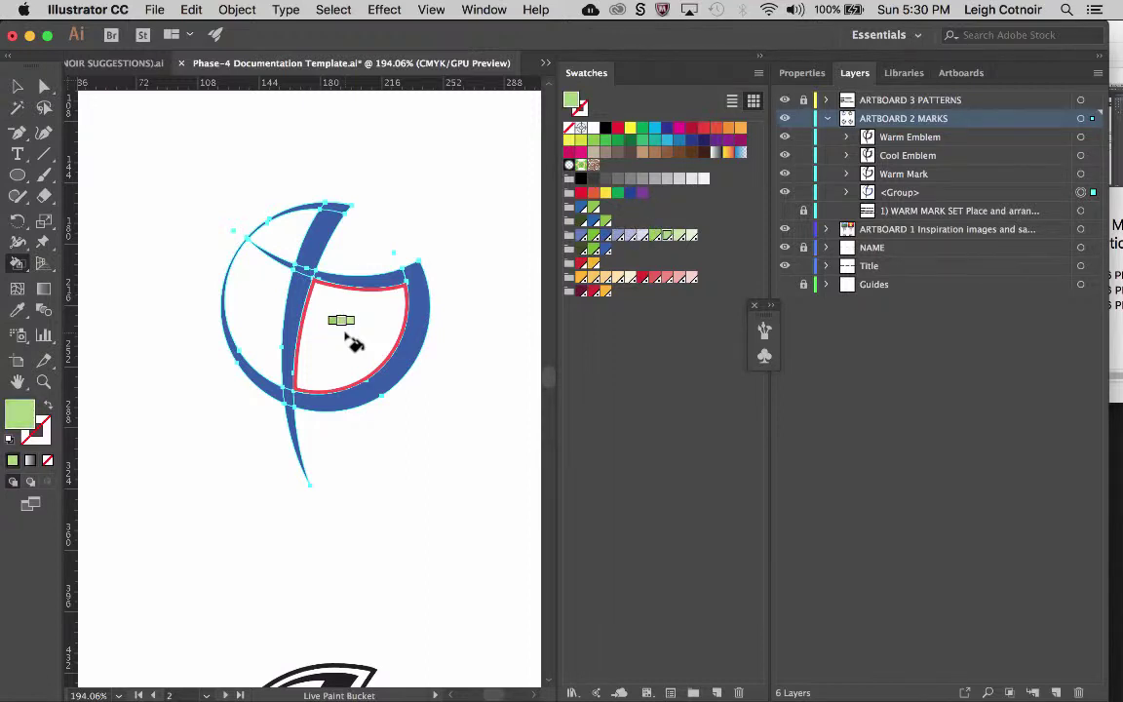
click(346, 335)
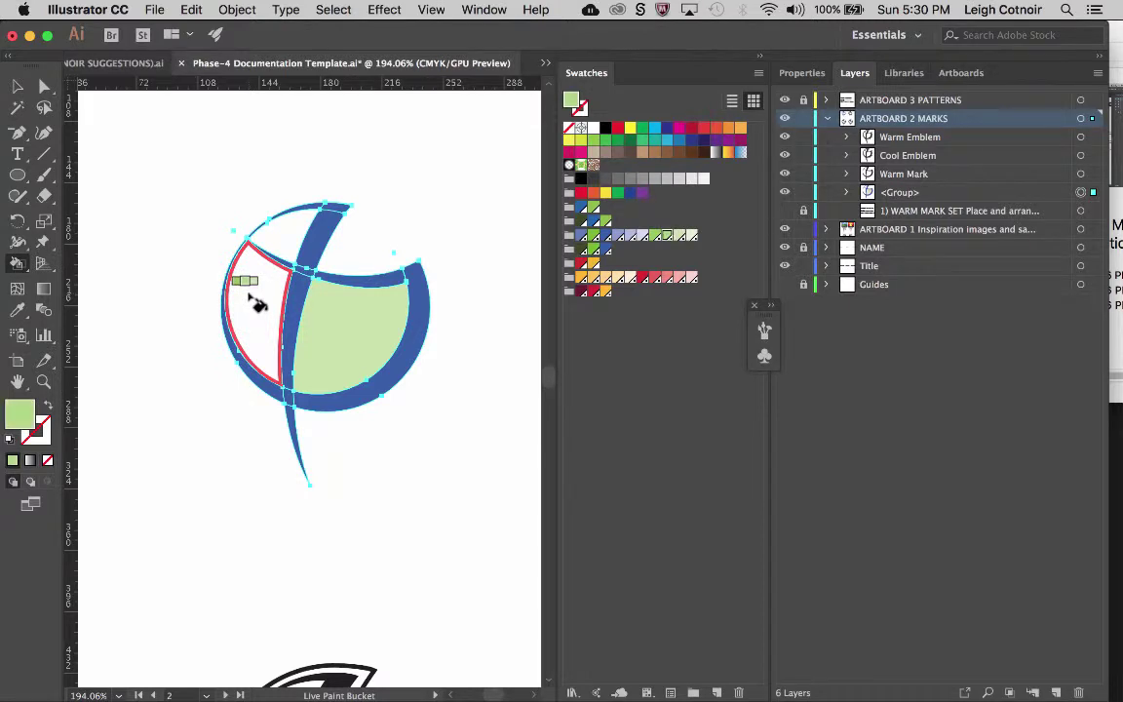
Fill the two enclosed areas left of the stem with the darkest green tint of the cool tints group.
key(Left)
key(Return)
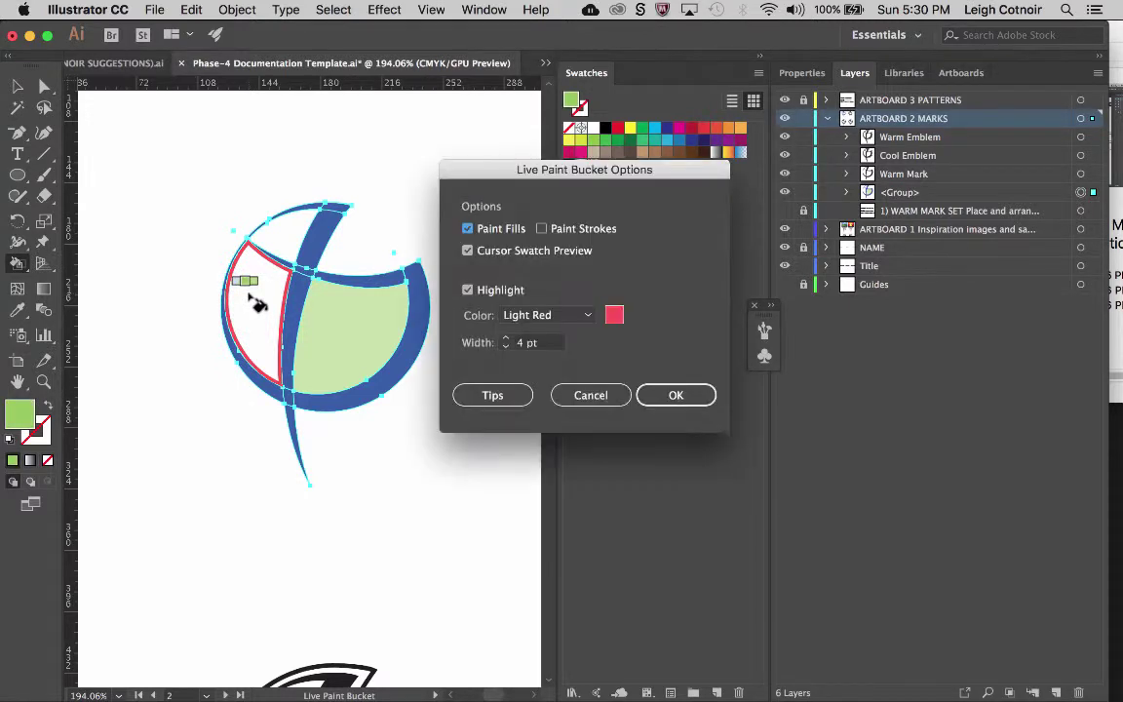
click(590, 394)
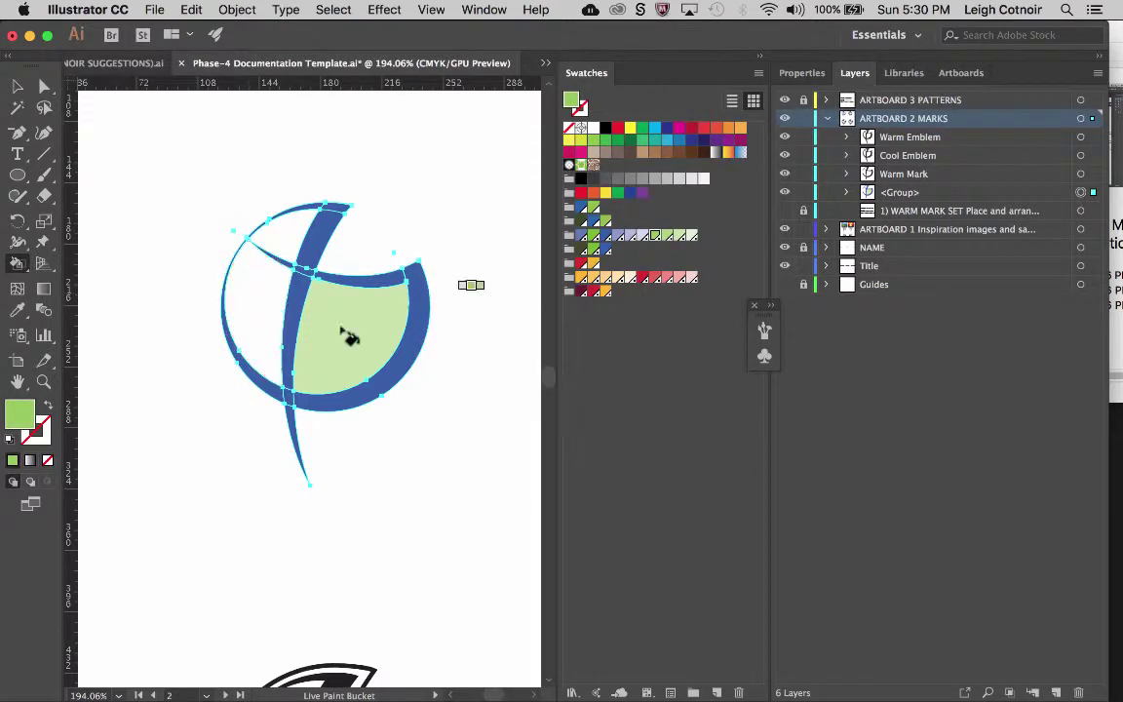
click(268, 310)
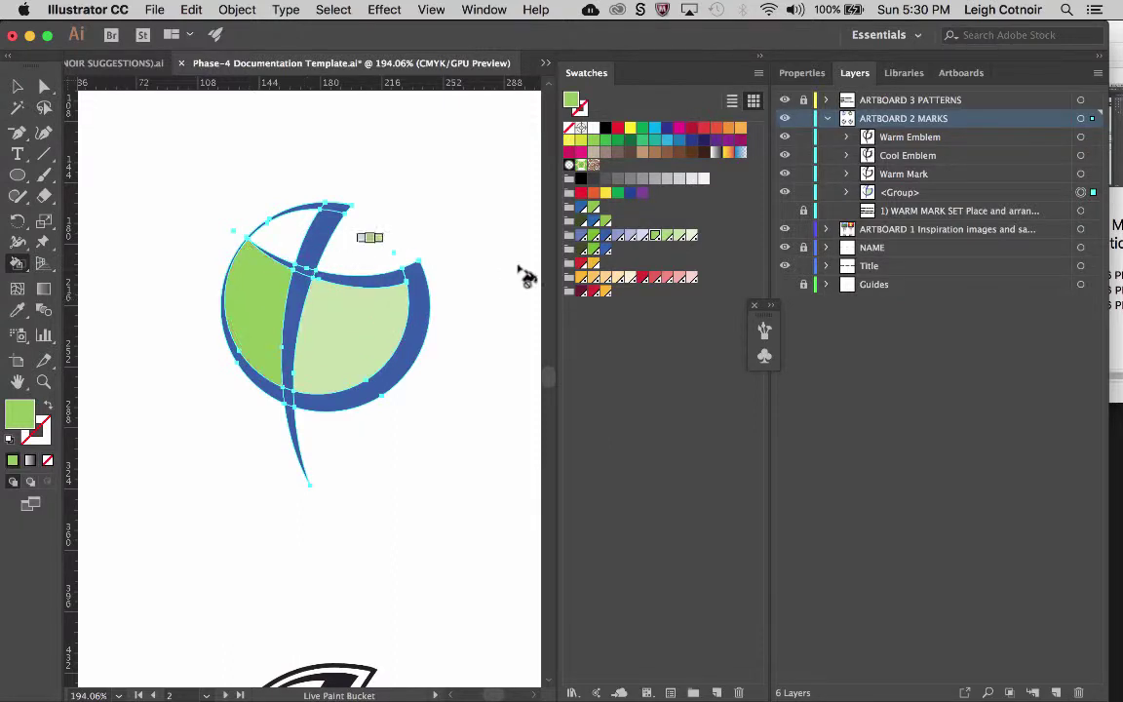
click(289, 235)
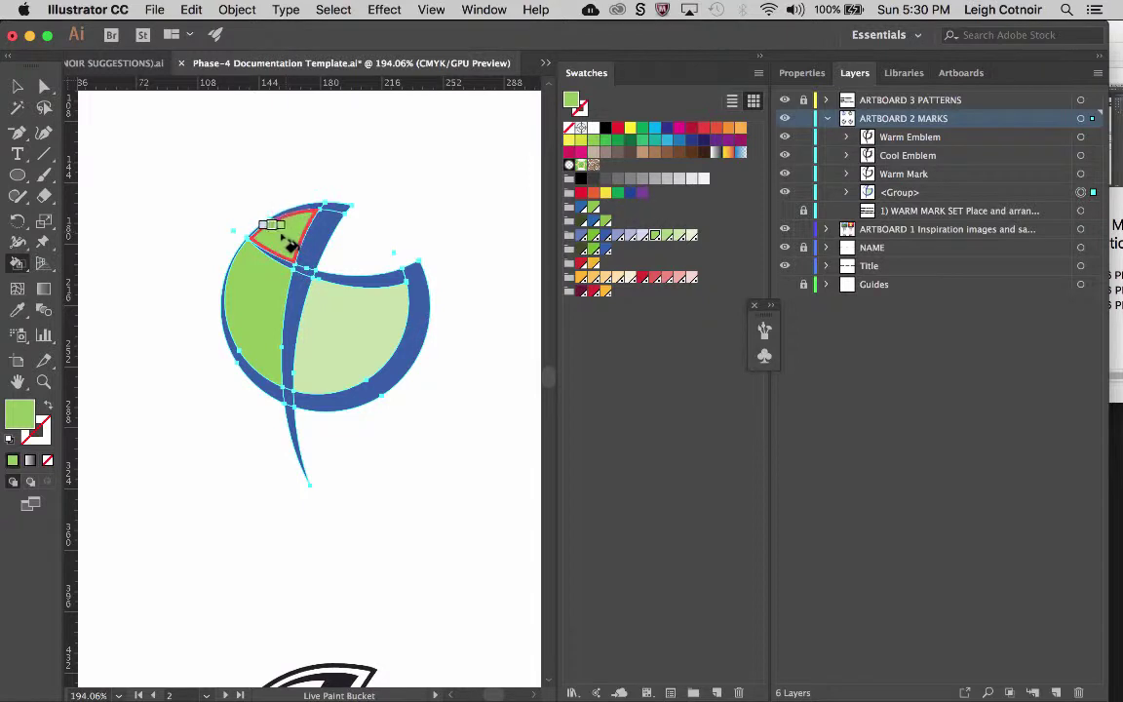
Refill the lower area left of the stem with progressively lighter green tints, ending on the second-lightest.
key(Right)
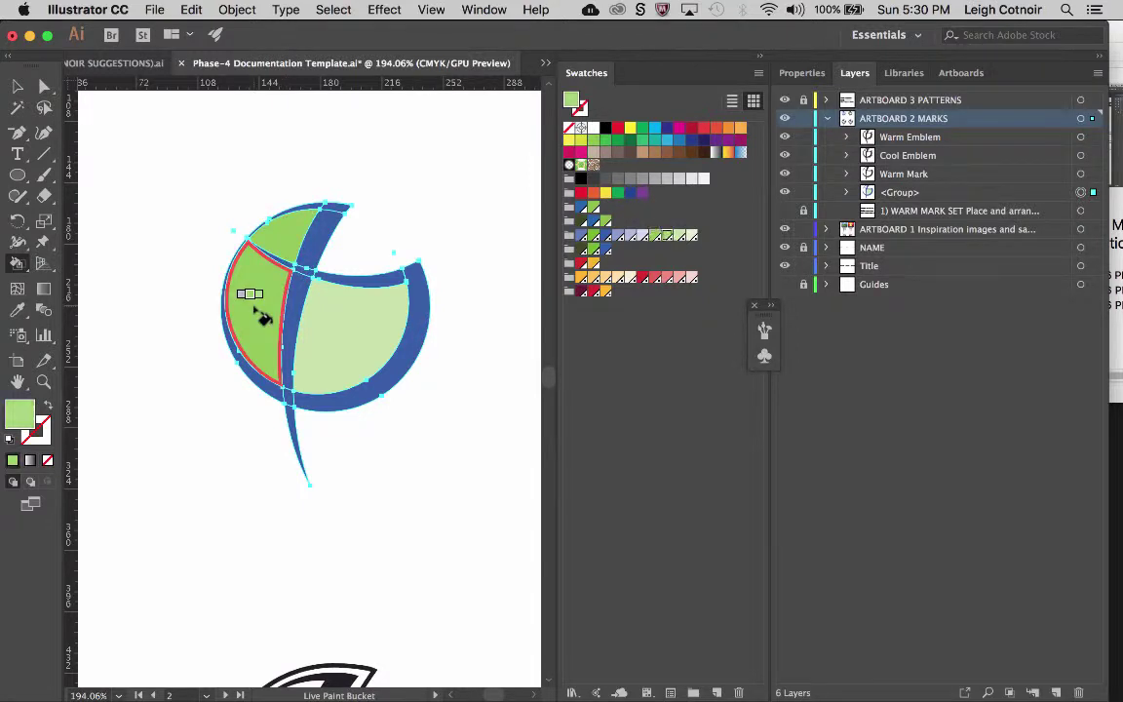
key(Return)
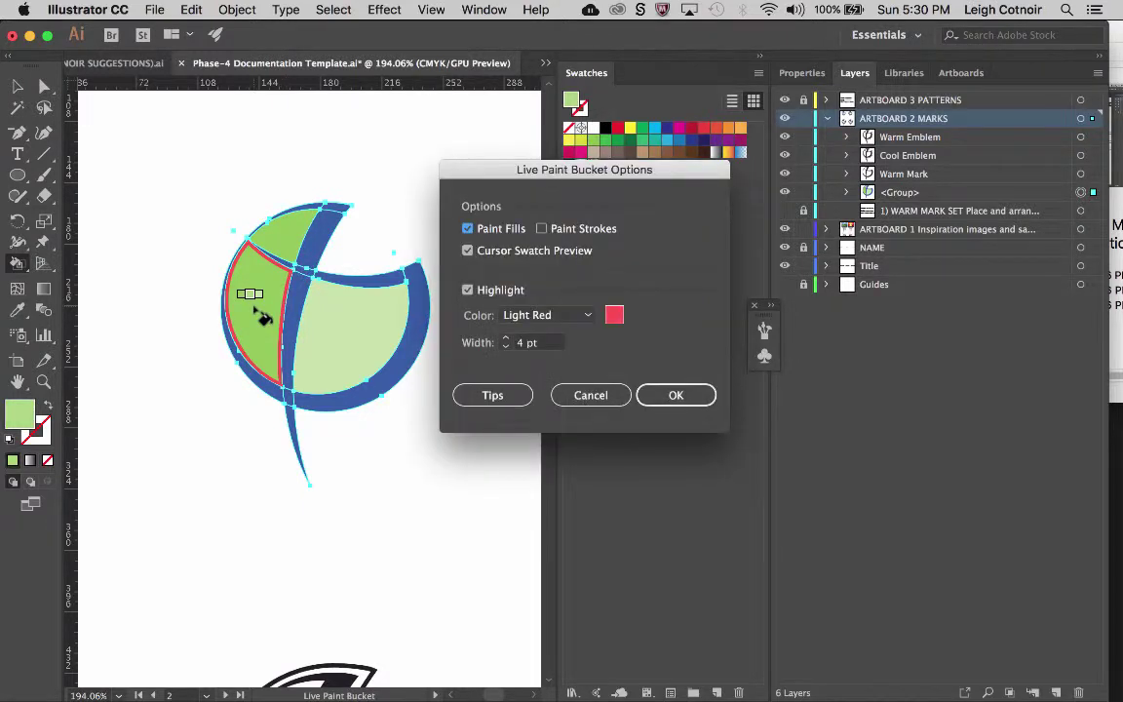
click(599, 396)
click(255, 310)
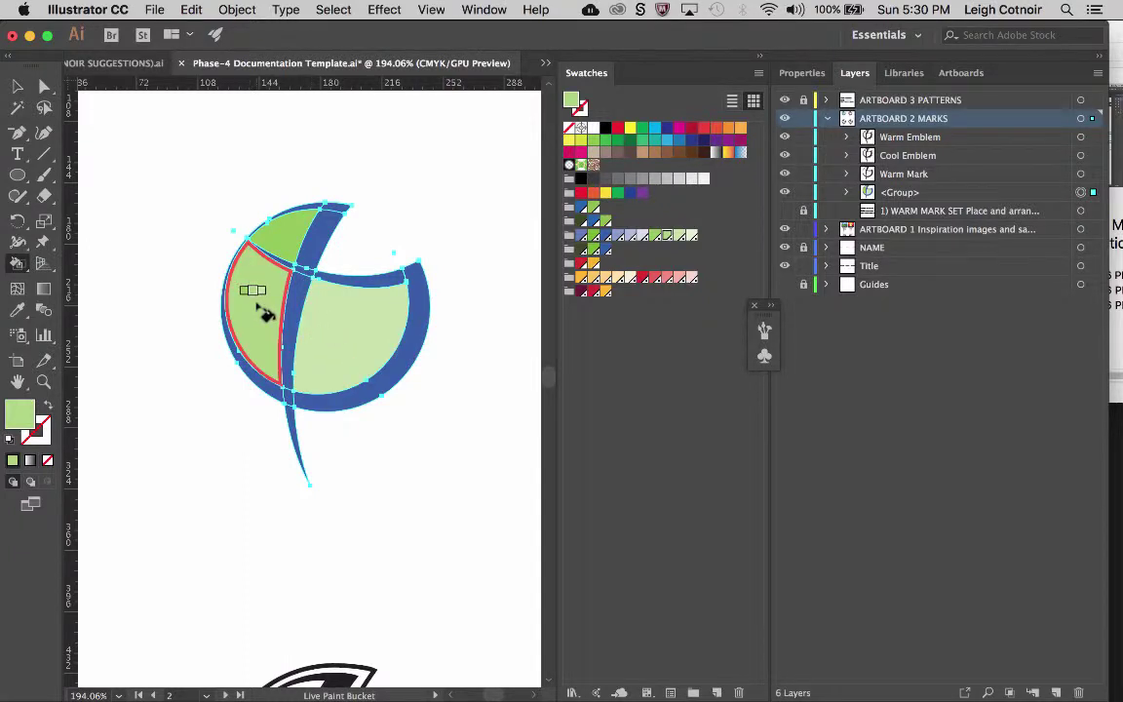
key(Right)
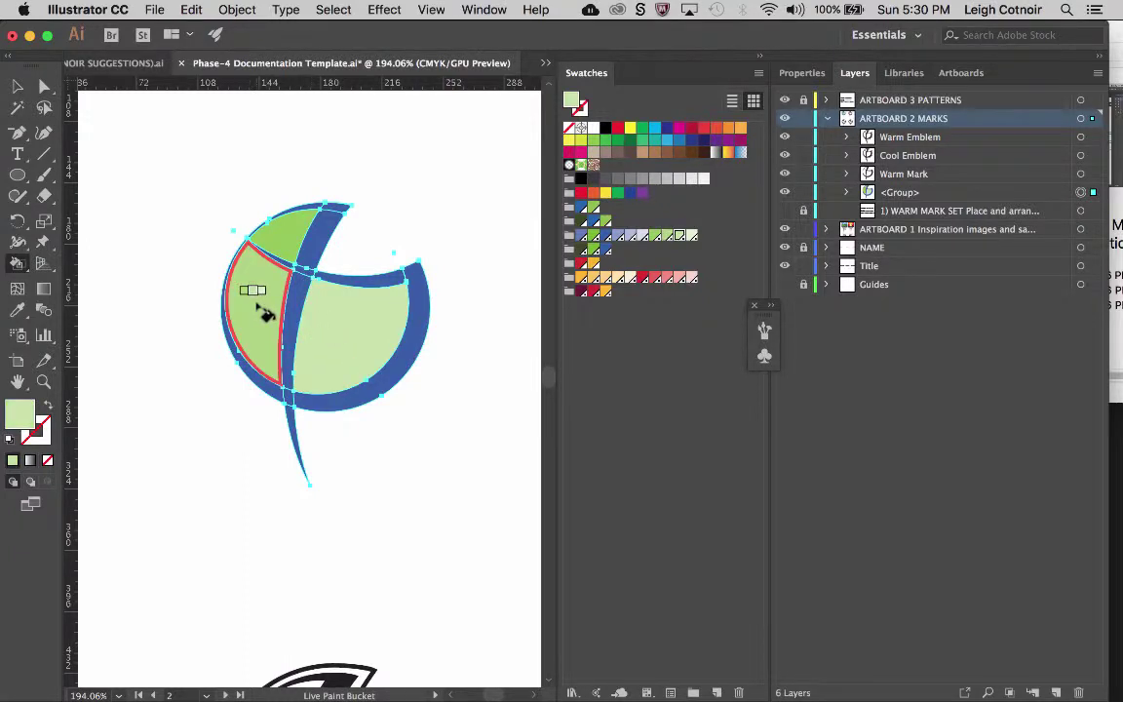
click(258, 306)
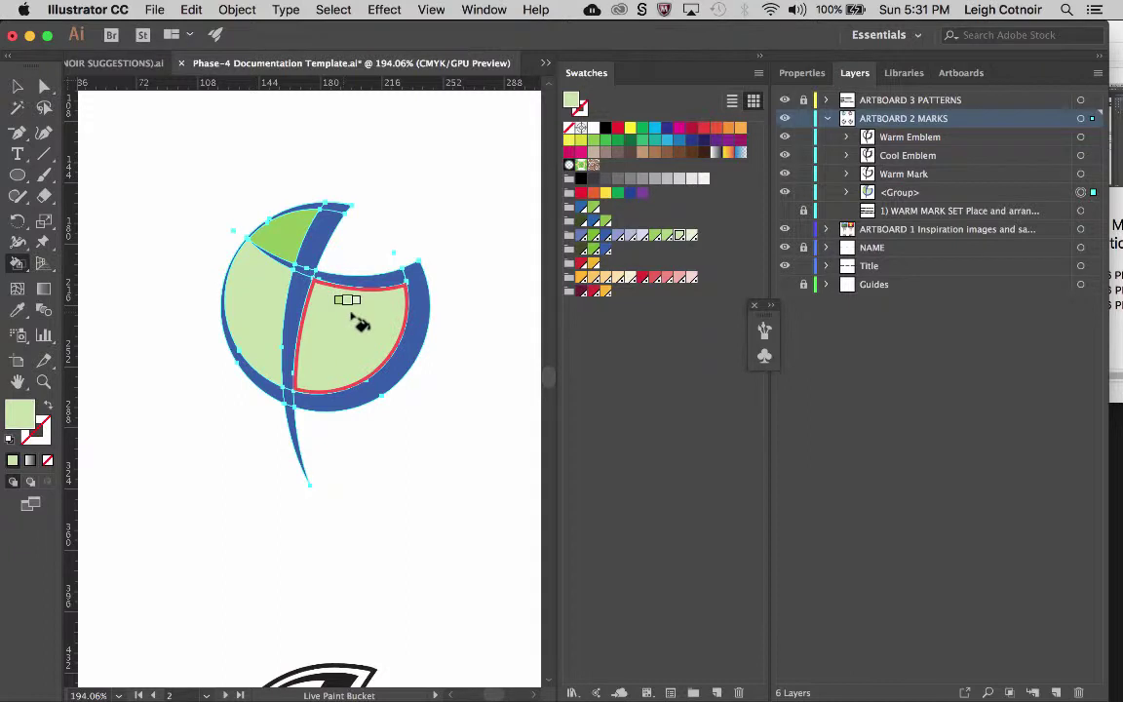
Fill all three enclosed areas of the Cool mark with the palest green tint.
key(Right)
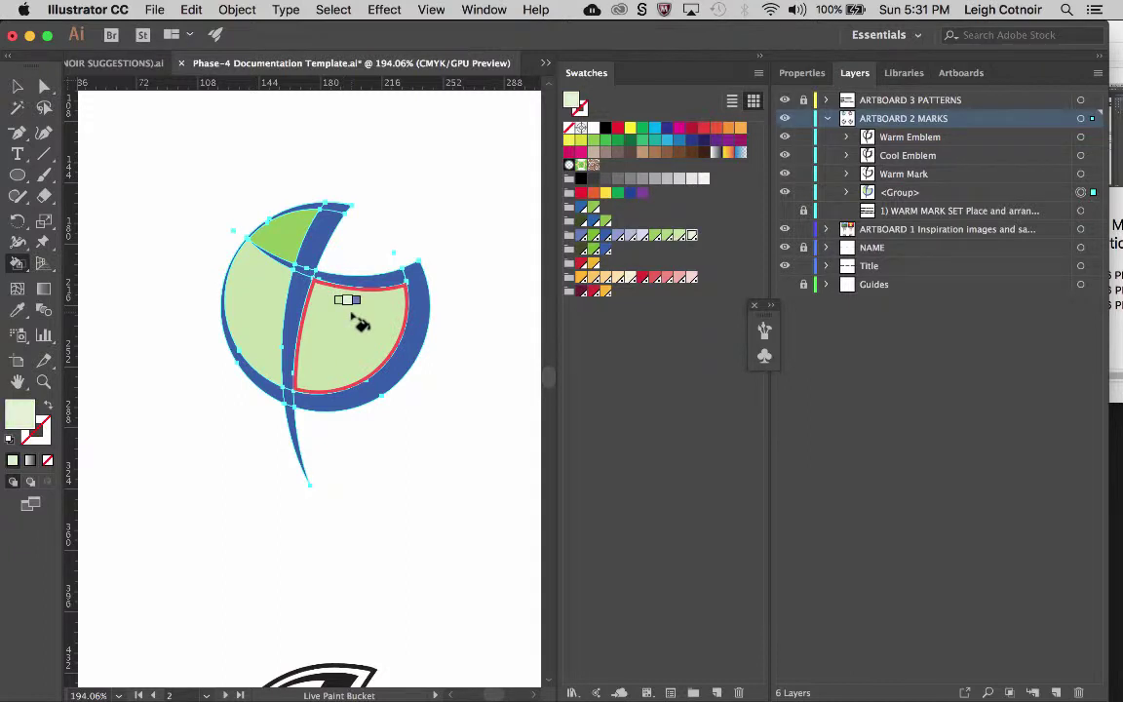
click(354, 318)
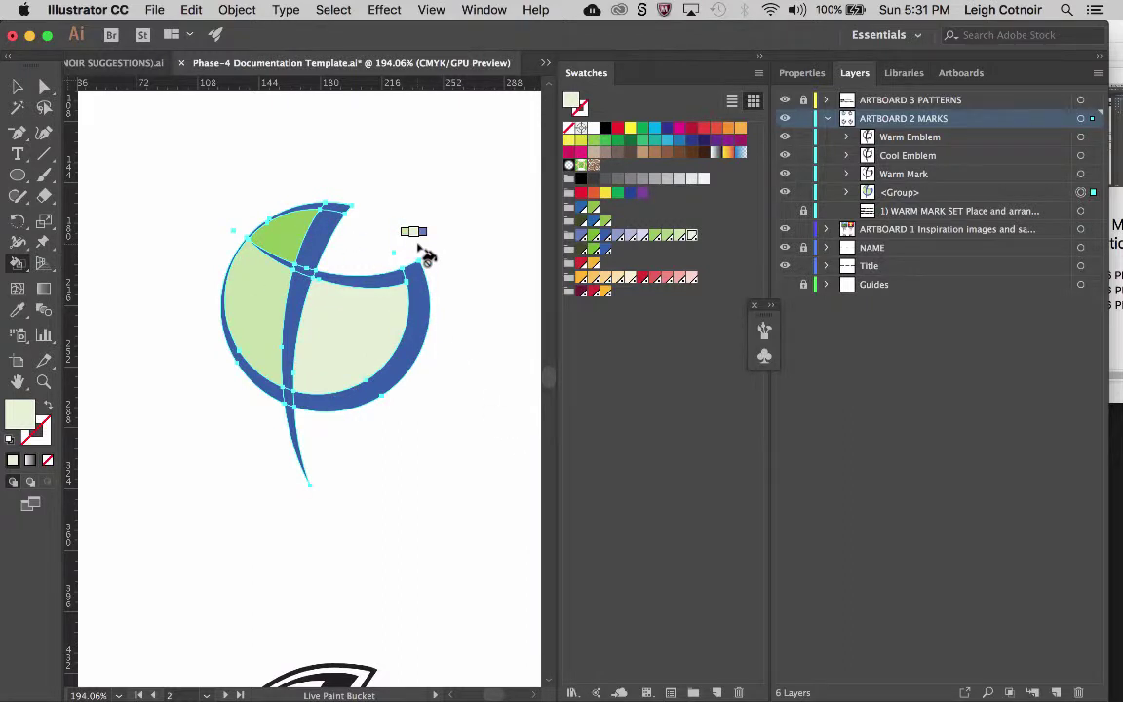
click(292, 240)
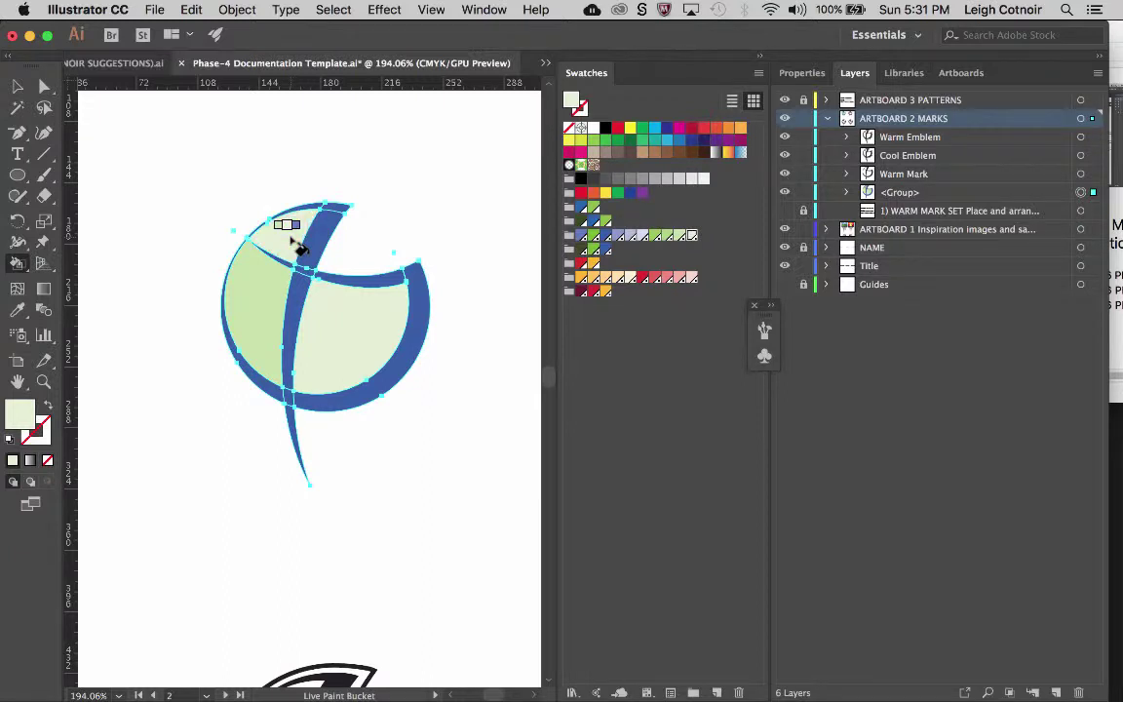
click(256, 317)
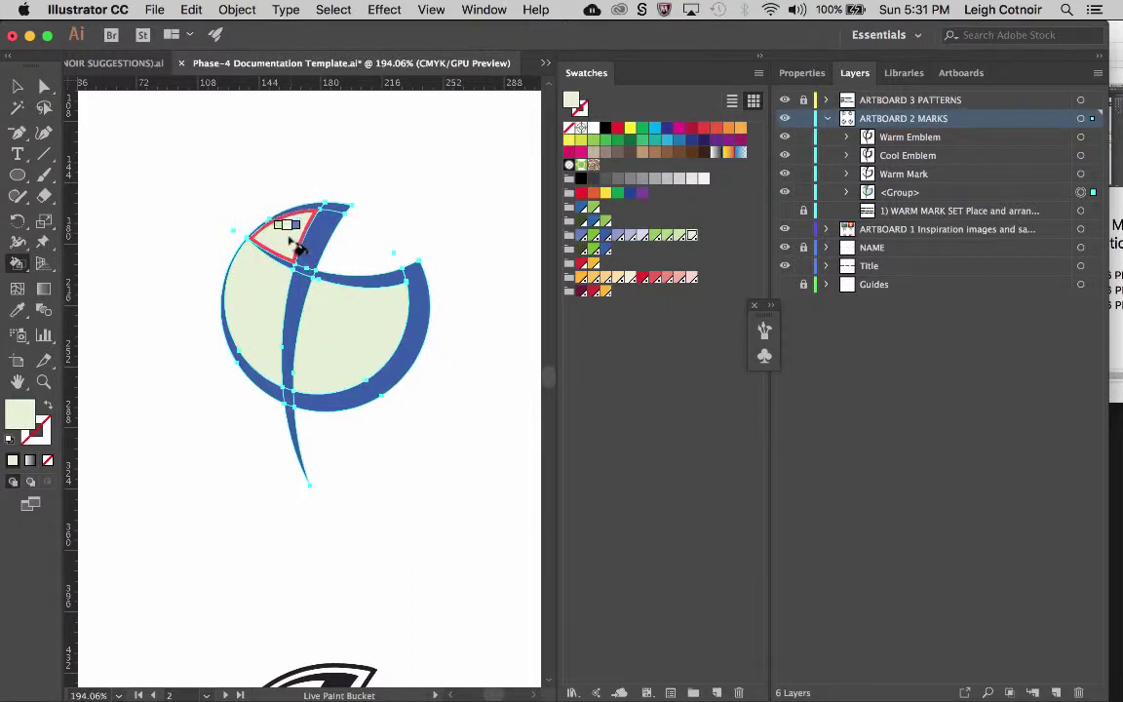
Try a light lavender in the upper enclosed area, ending with the cool tints group's medium blue in all three enclosed areas.
key(Right)
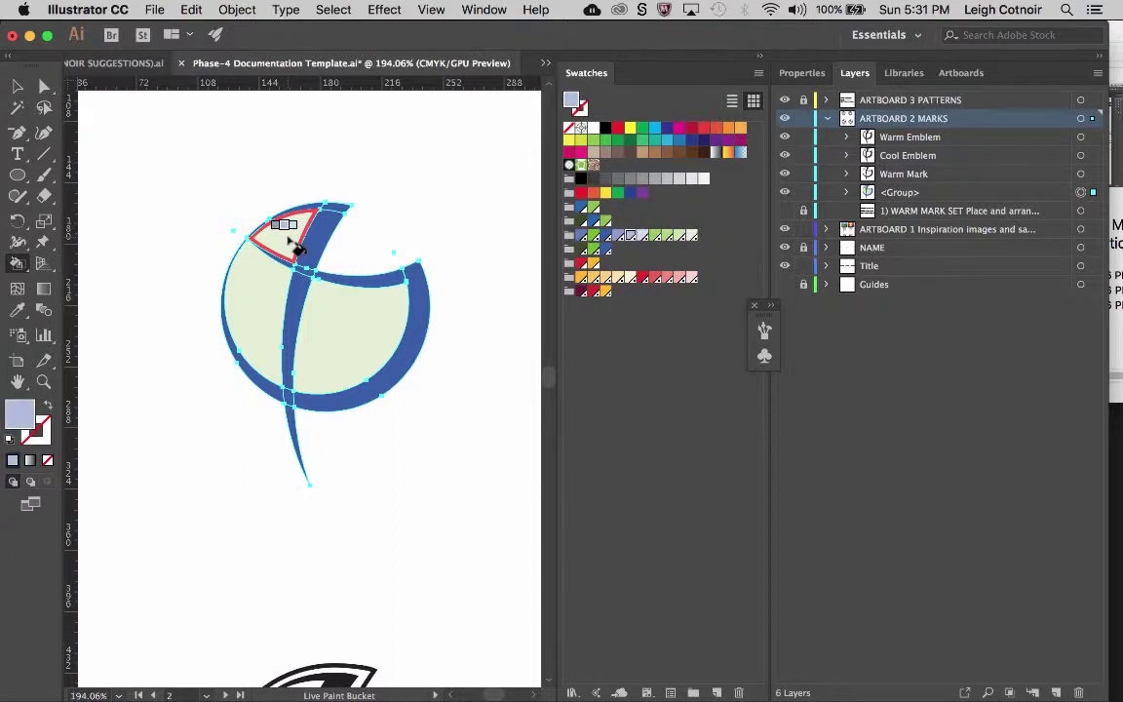
click(295, 245)
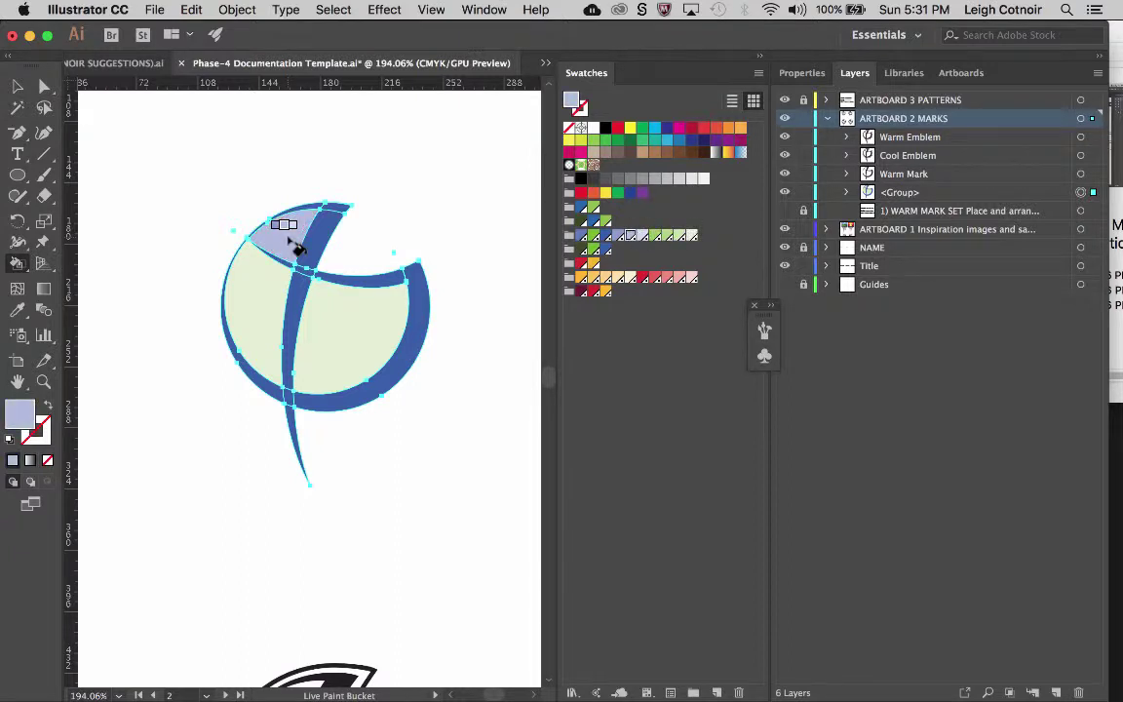
key(Left)
key(Left)
key(Left)
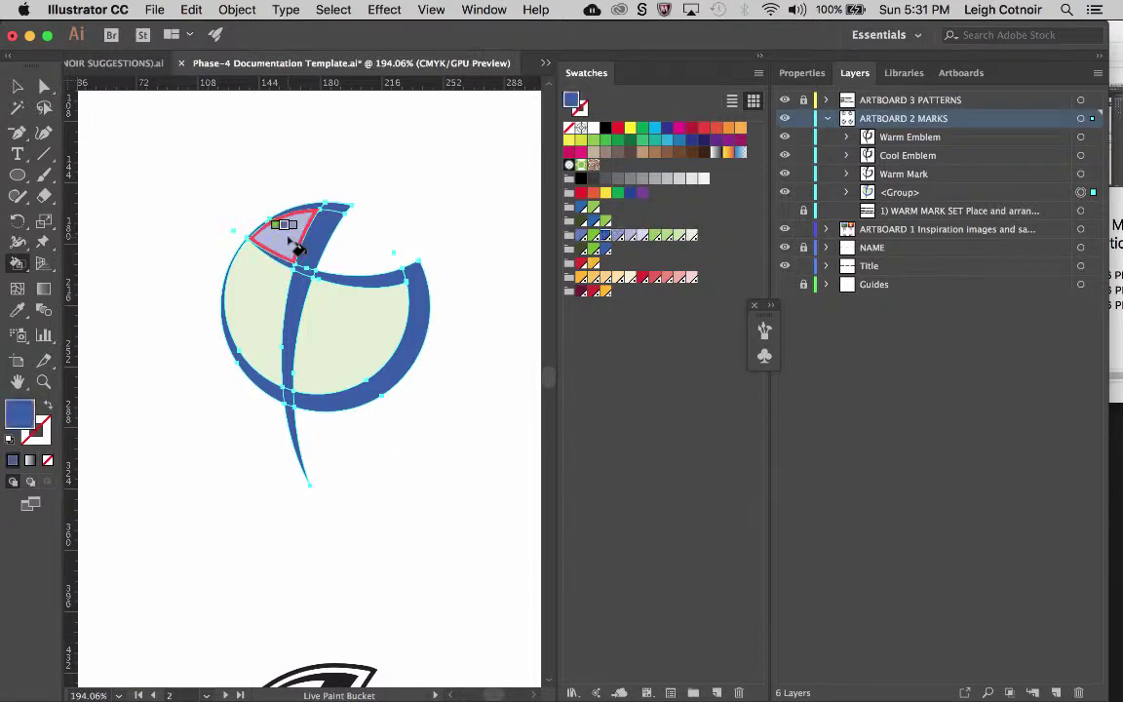
key(Left)
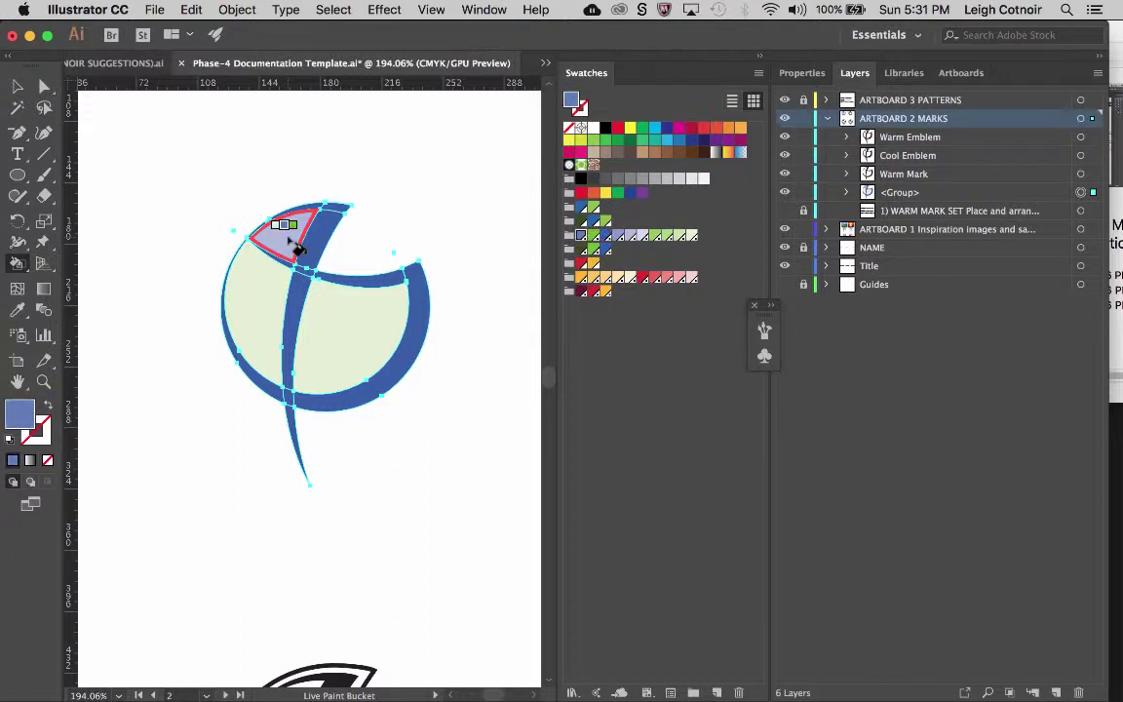
click(294, 246)
click(273, 337)
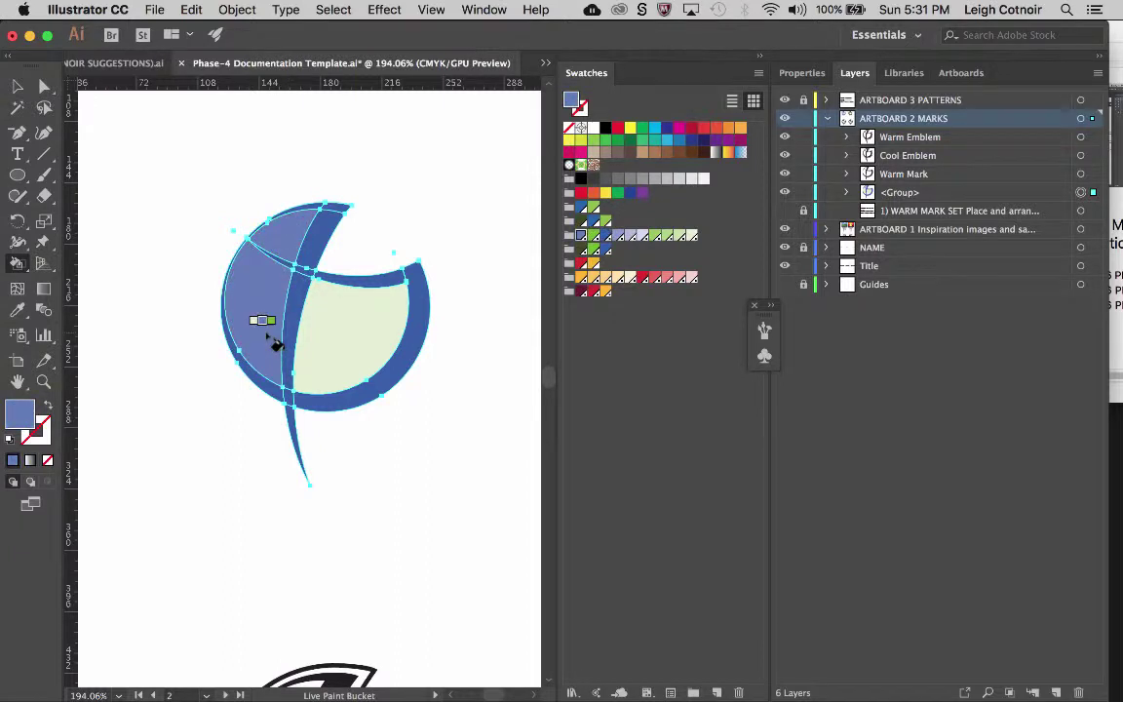
click(362, 332)
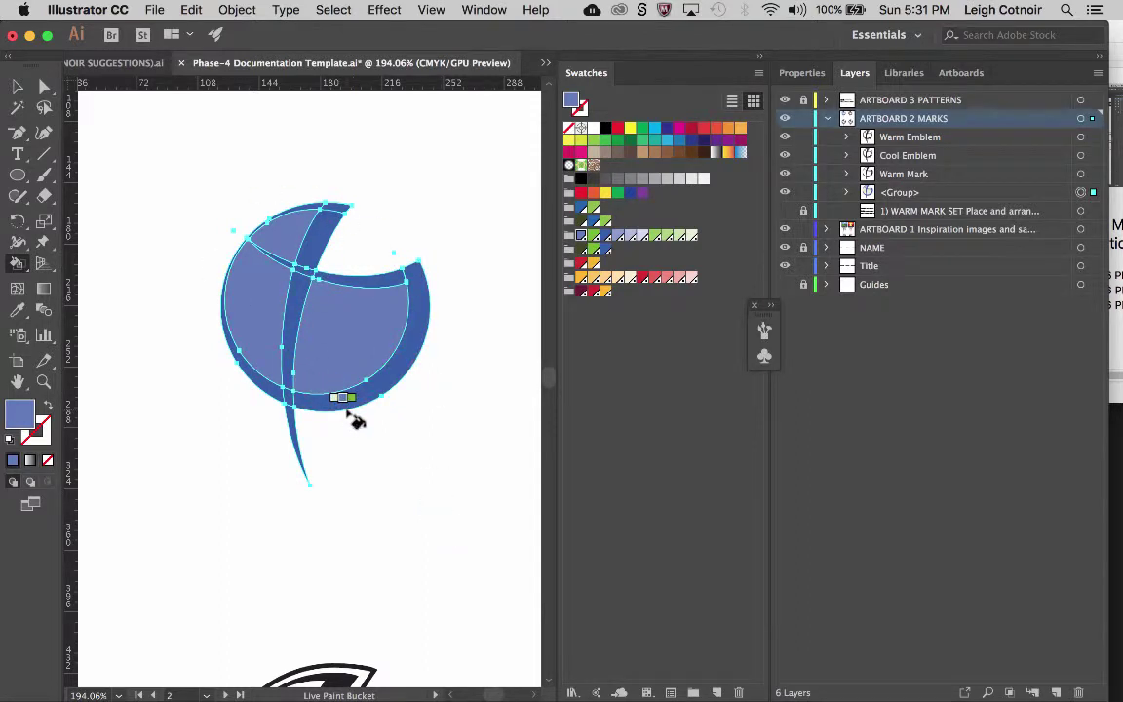
Fill all three enclosed areas of the Cool mark with the palest lavender-blue tint.
key(Right)
key(Right)
key(Right)
key(Right)
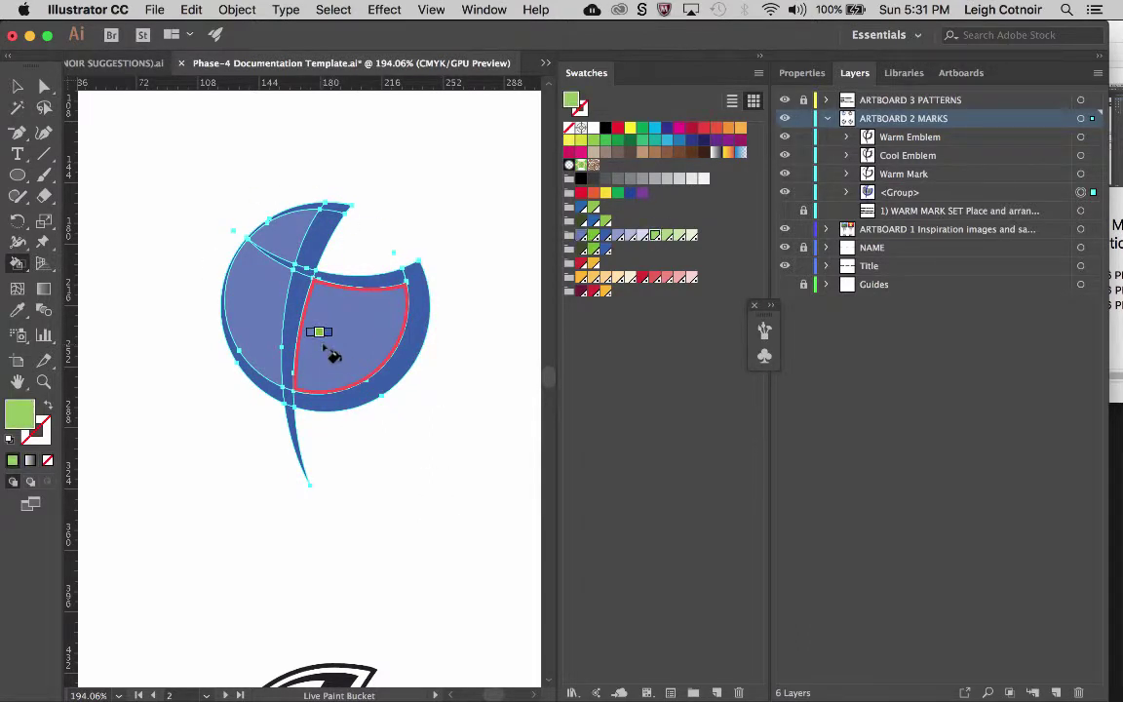
click(330, 353)
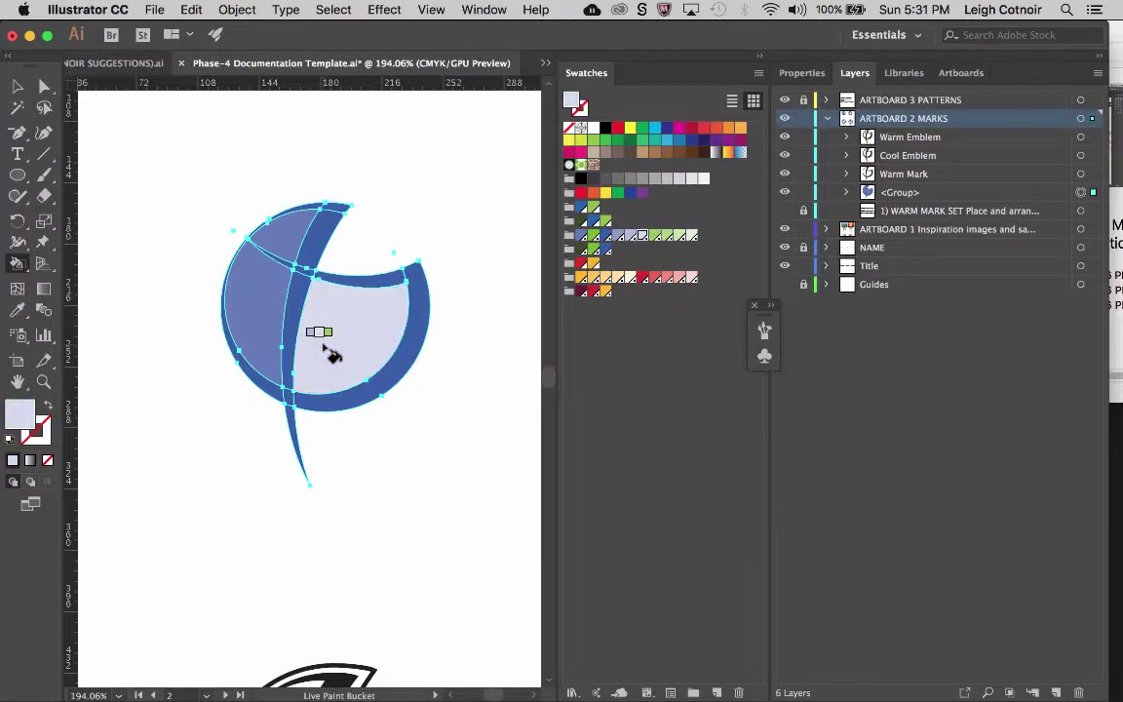
click(256, 294)
click(292, 230)
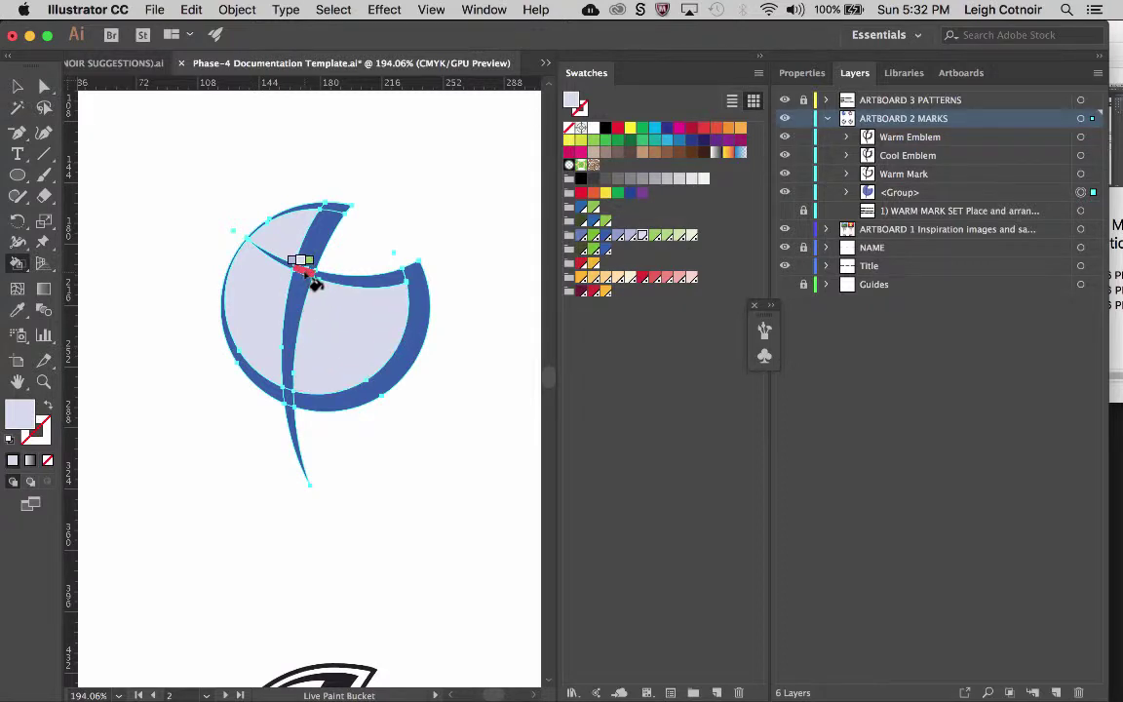
Fill the stem's top tip and its overlaps with the crossbar and outer curve with the darkest lavender-blue tint.
key(Right)
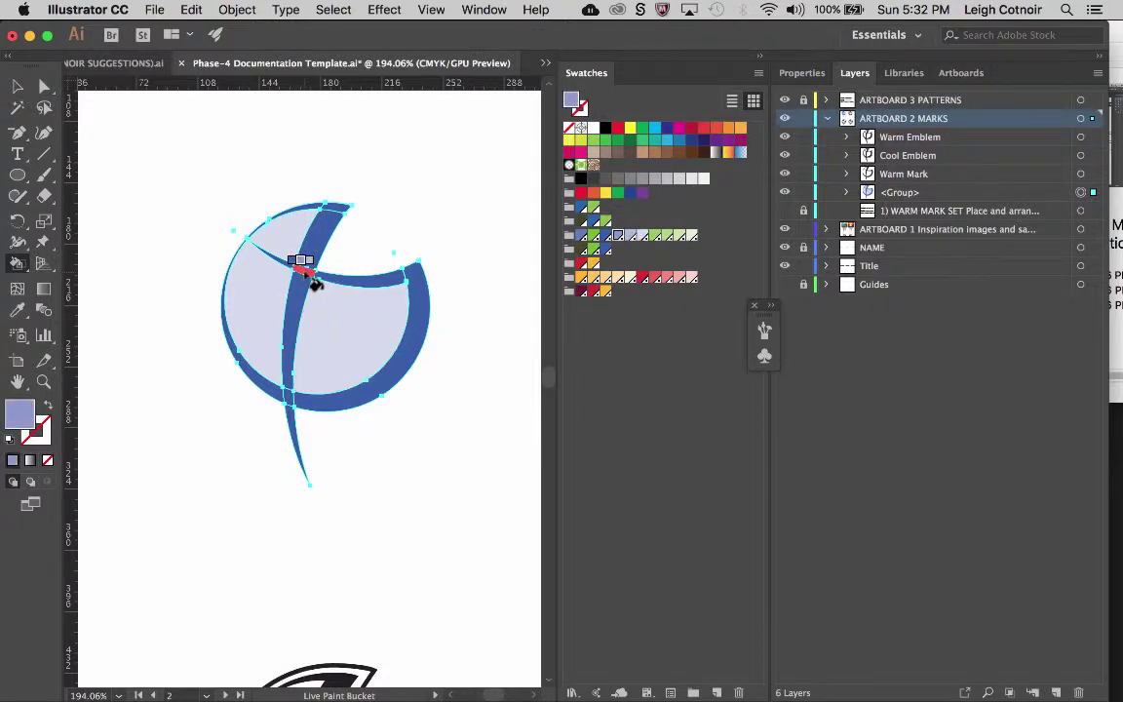
click(312, 278)
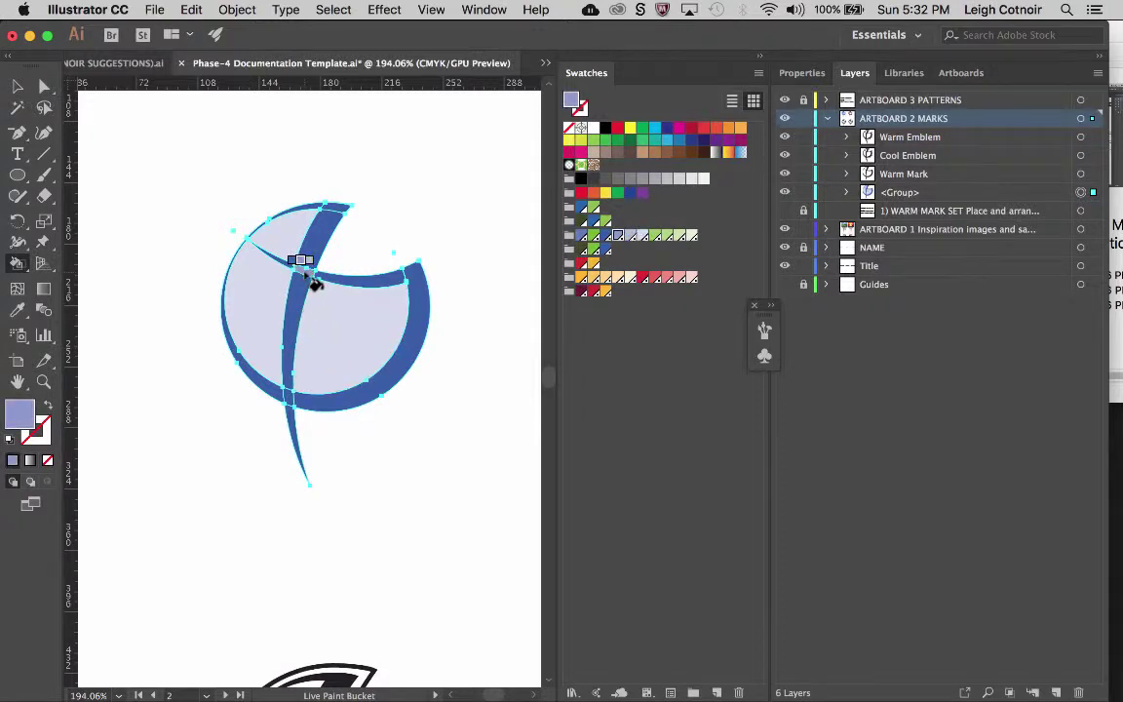
click(347, 215)
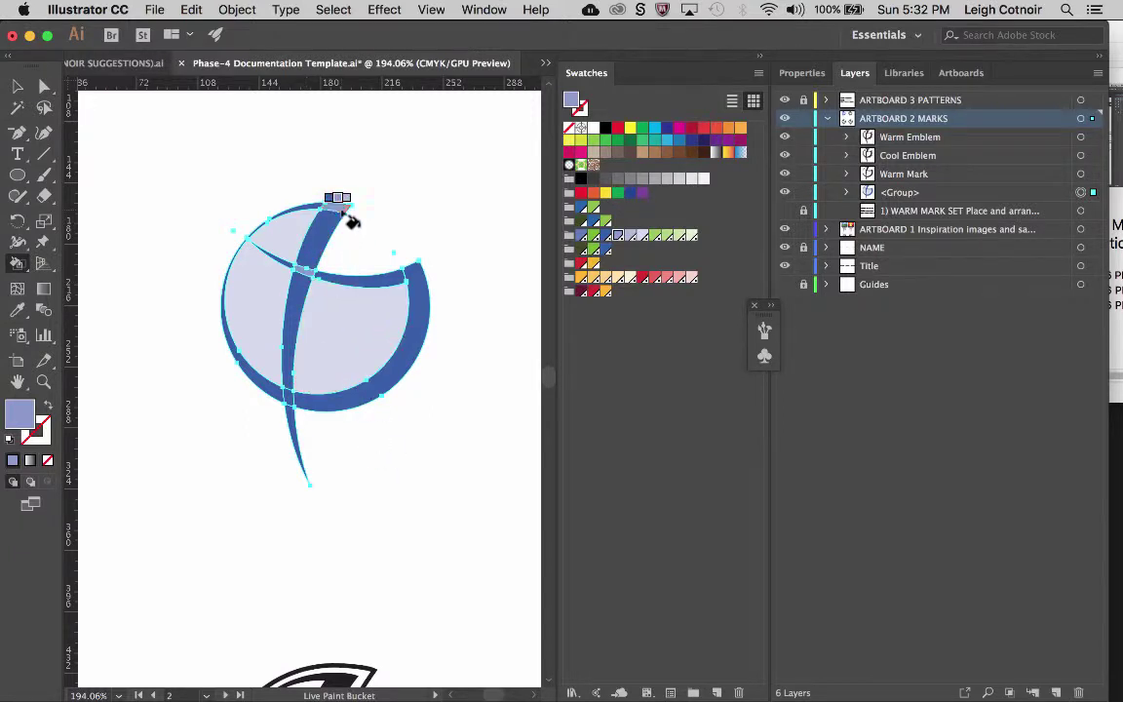
click(289, 396)
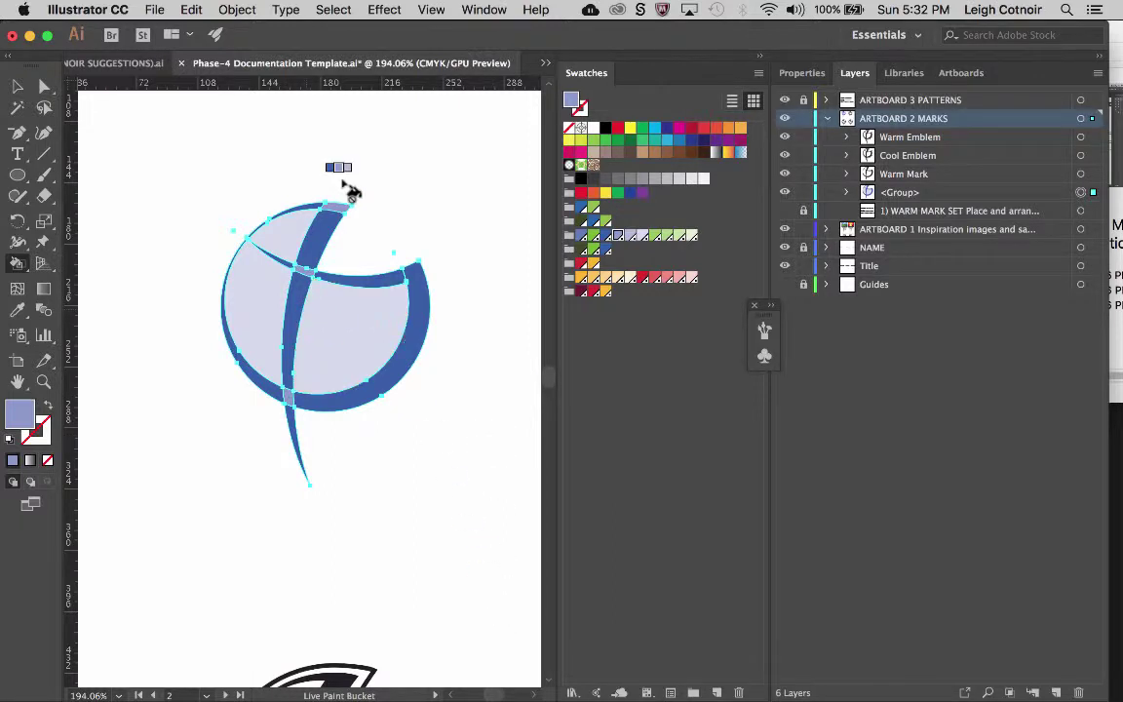
Try the palest lavender-blue tint in the top tip of the Cool mark's stem.
key(Right)
key(Right)
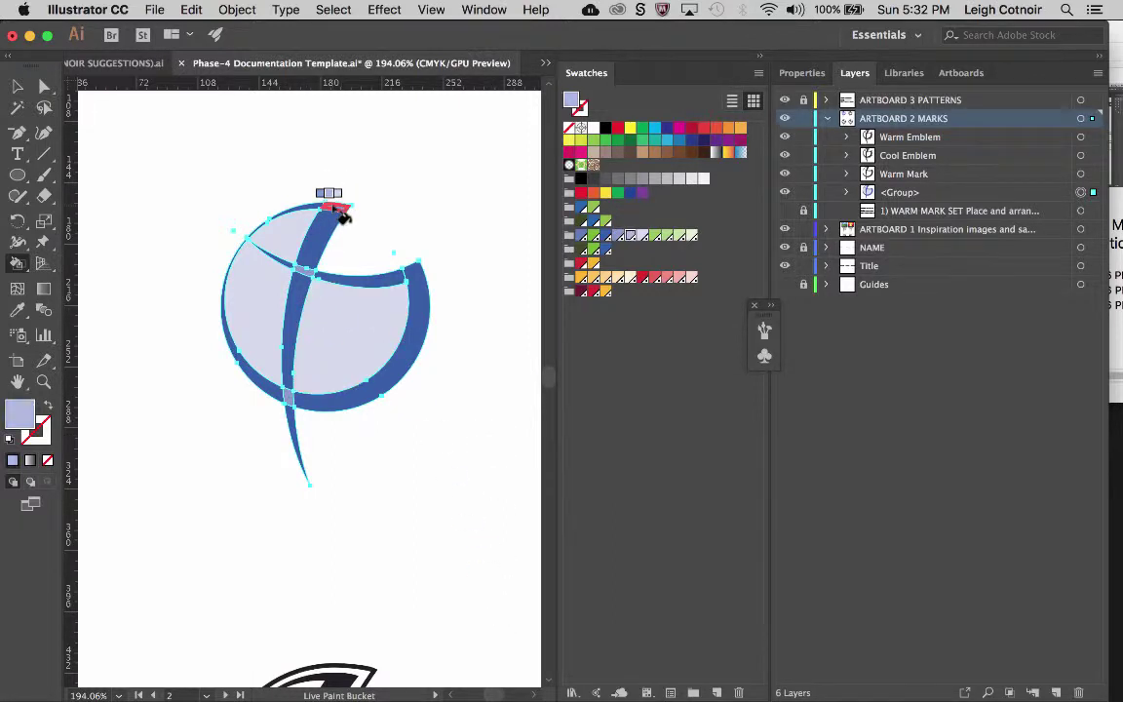
click(341, 213)
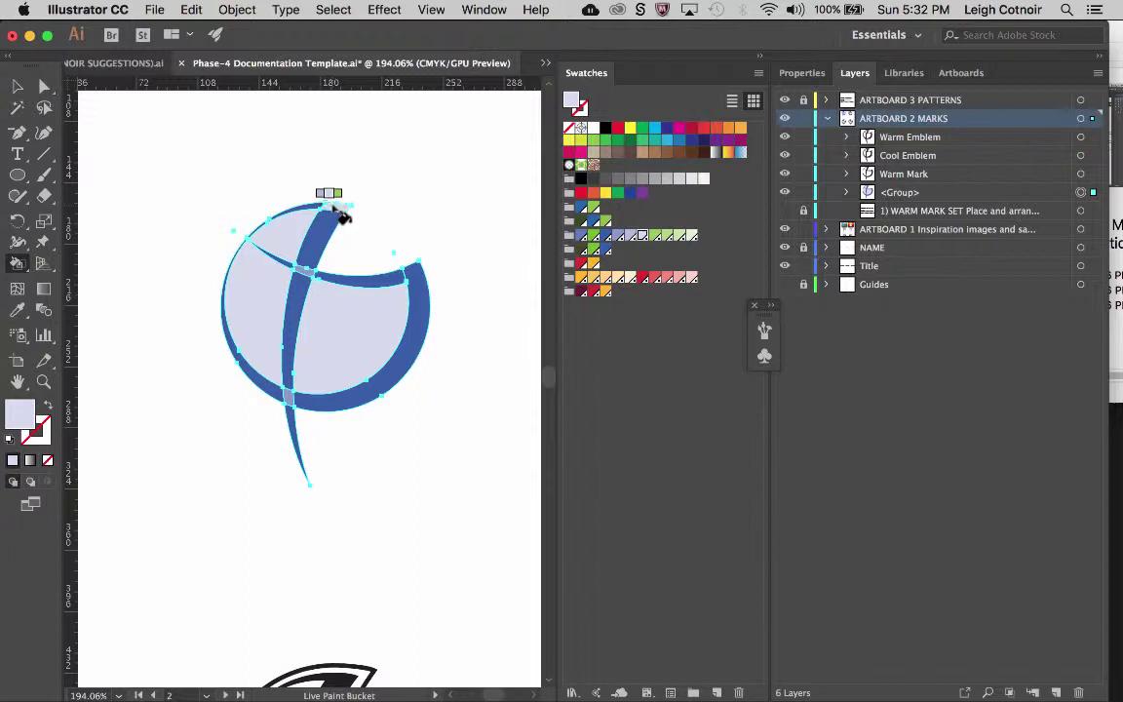
click(312, 279)
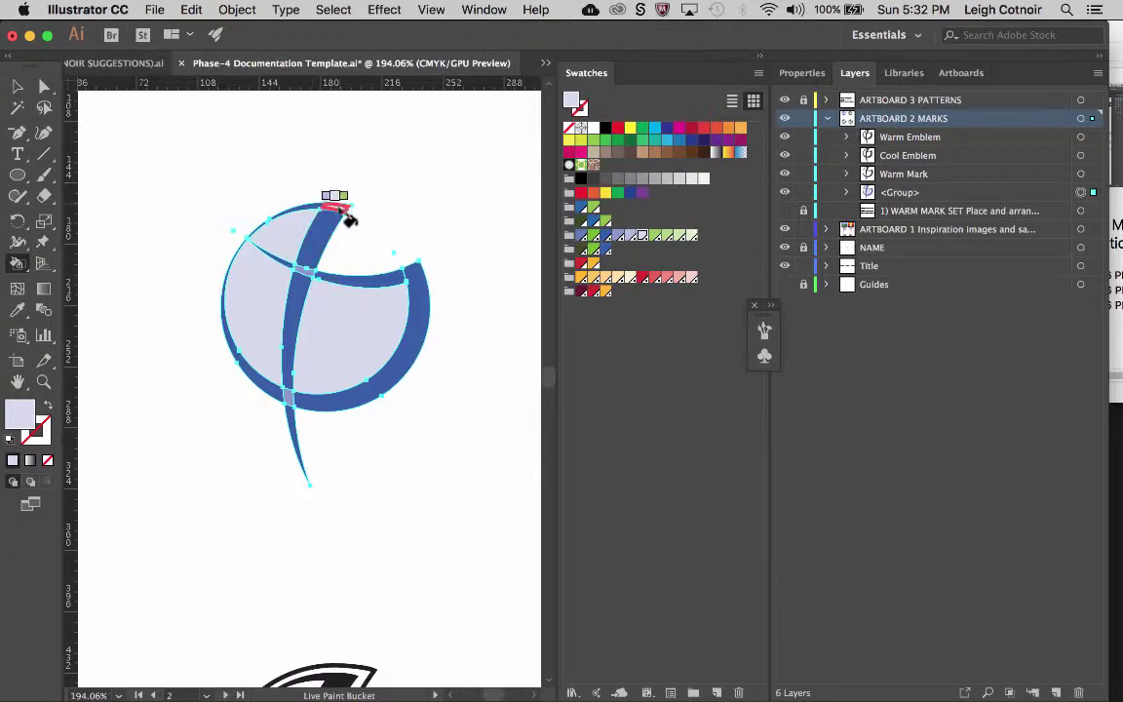
Try lighter green tints in the stem's top tip and its overlaps with the crossbar and outer curve, then deselect the mark.
key(Right)
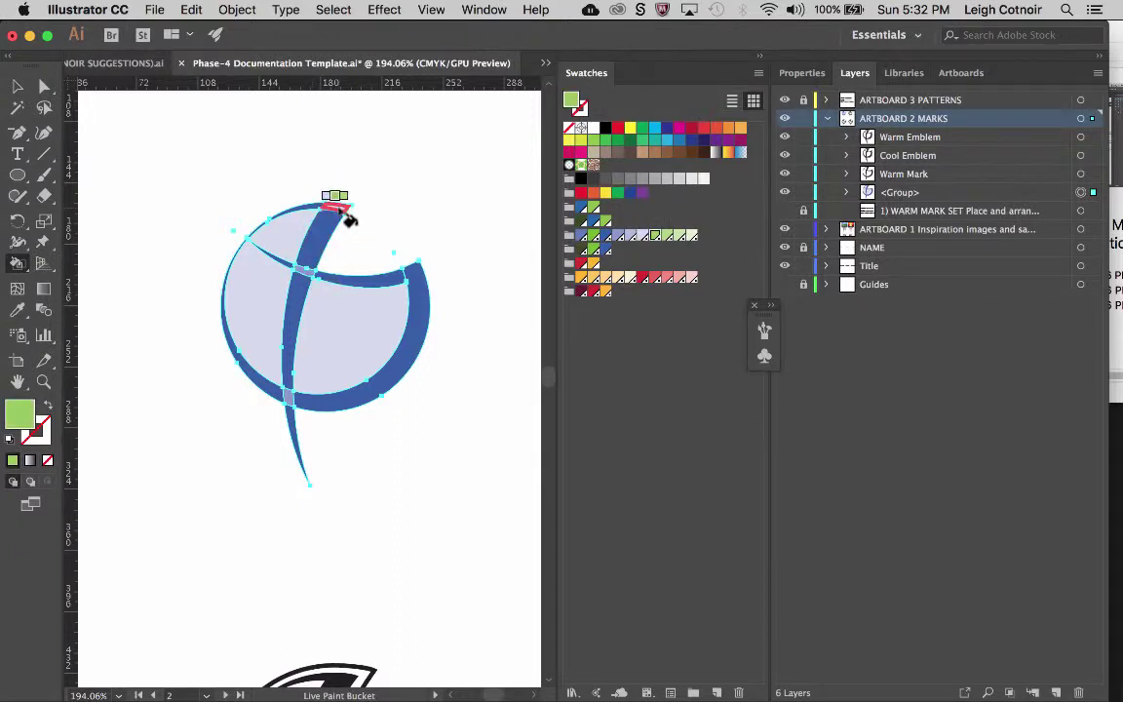
key(Right)
click(349, 221)
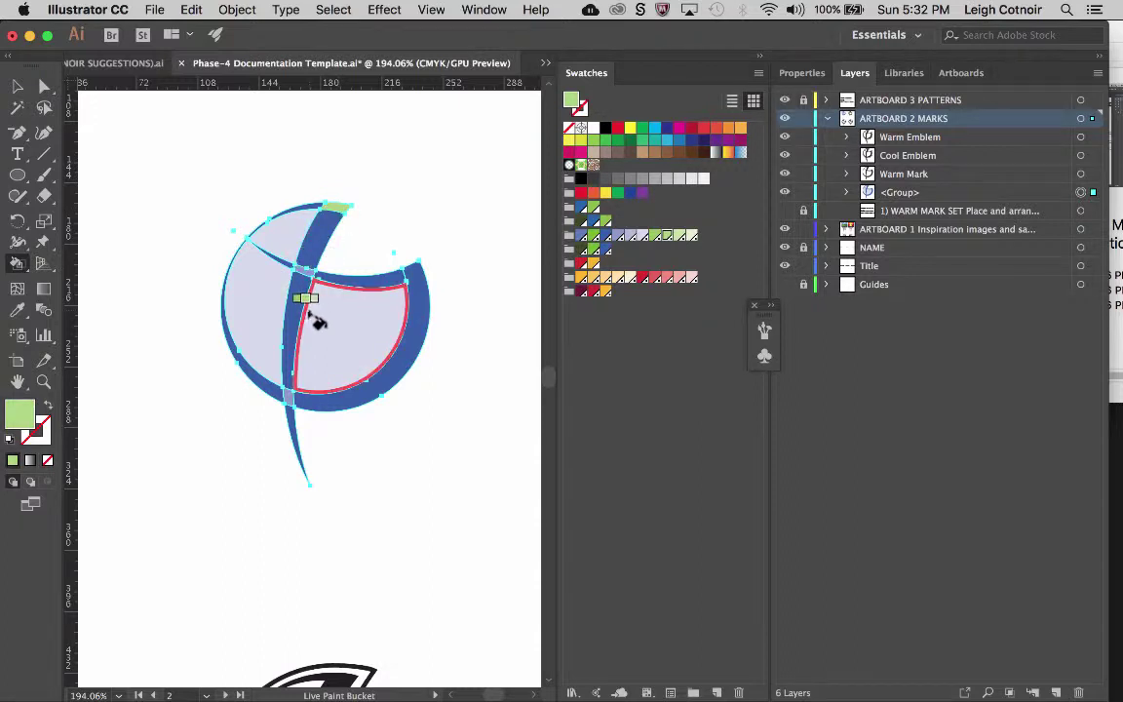
click(316, 282)
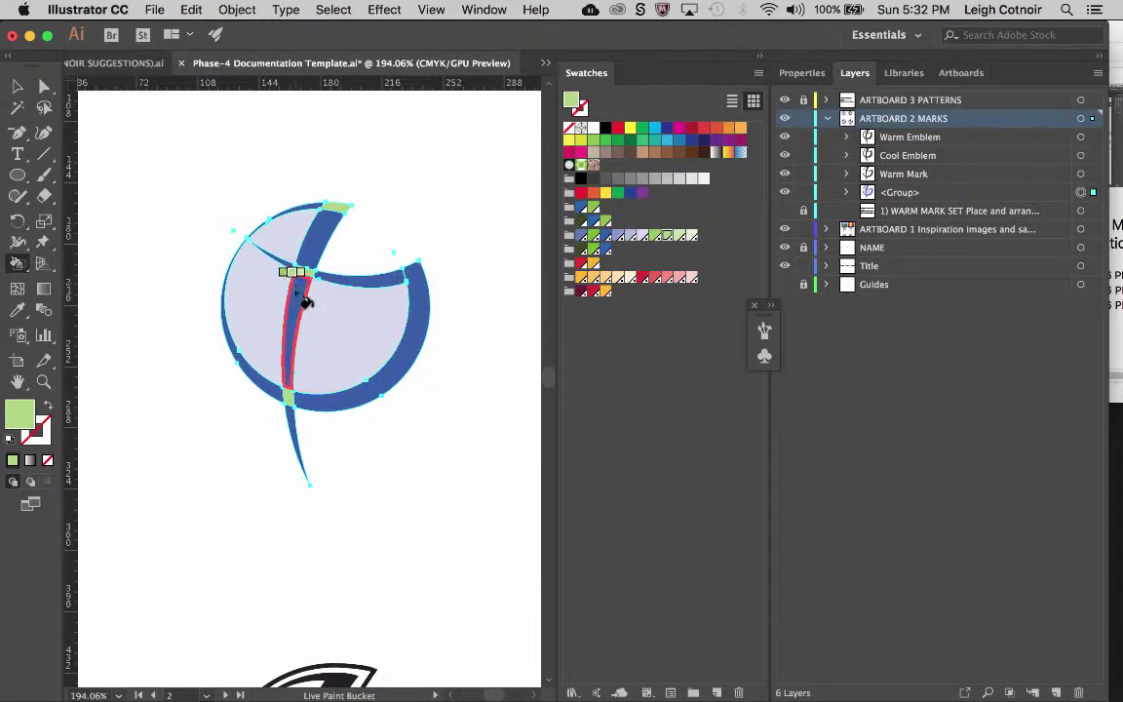
key(Right)
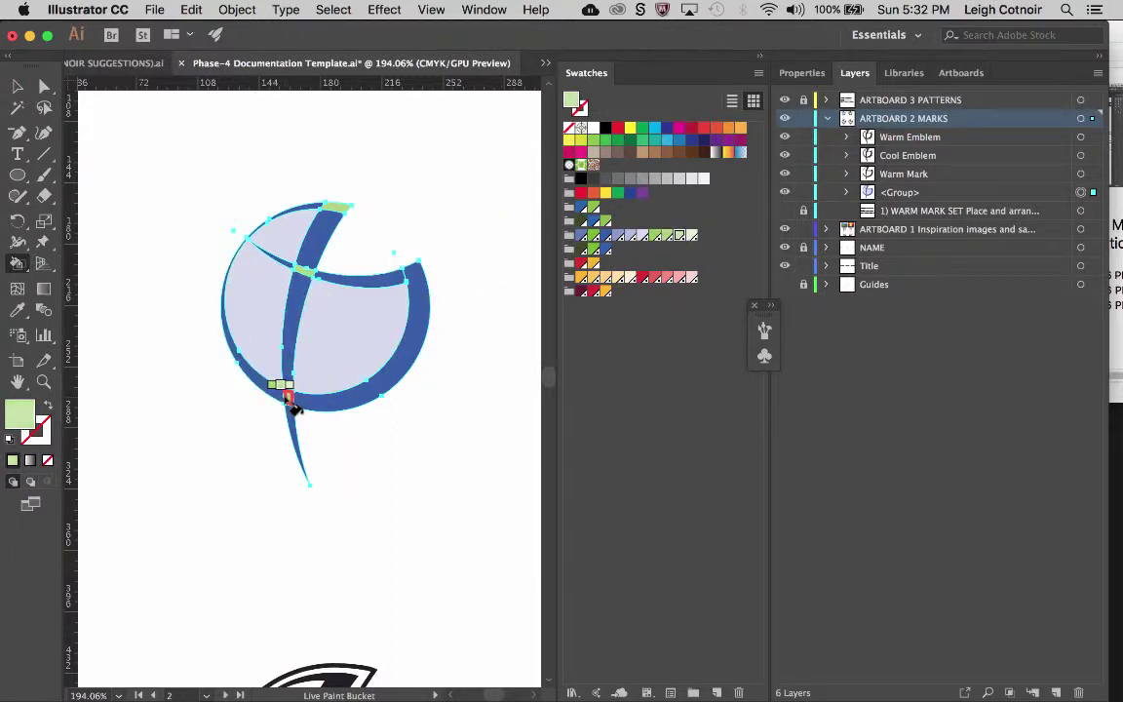
click(288, 397)
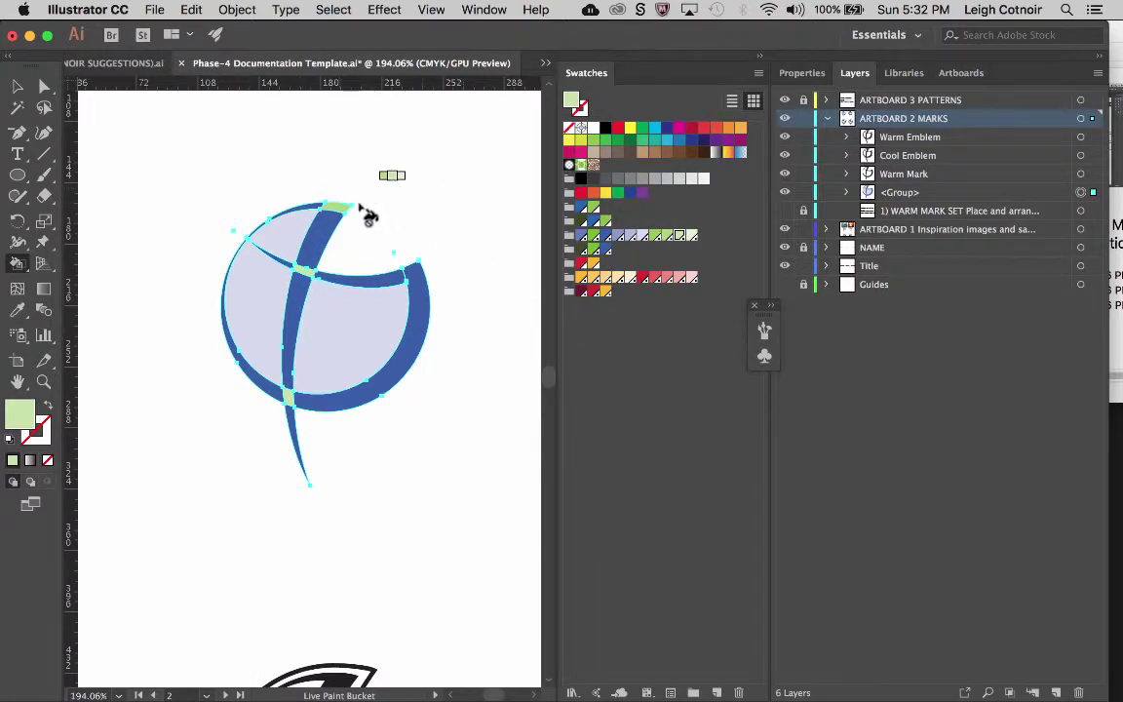
click(16, 86)
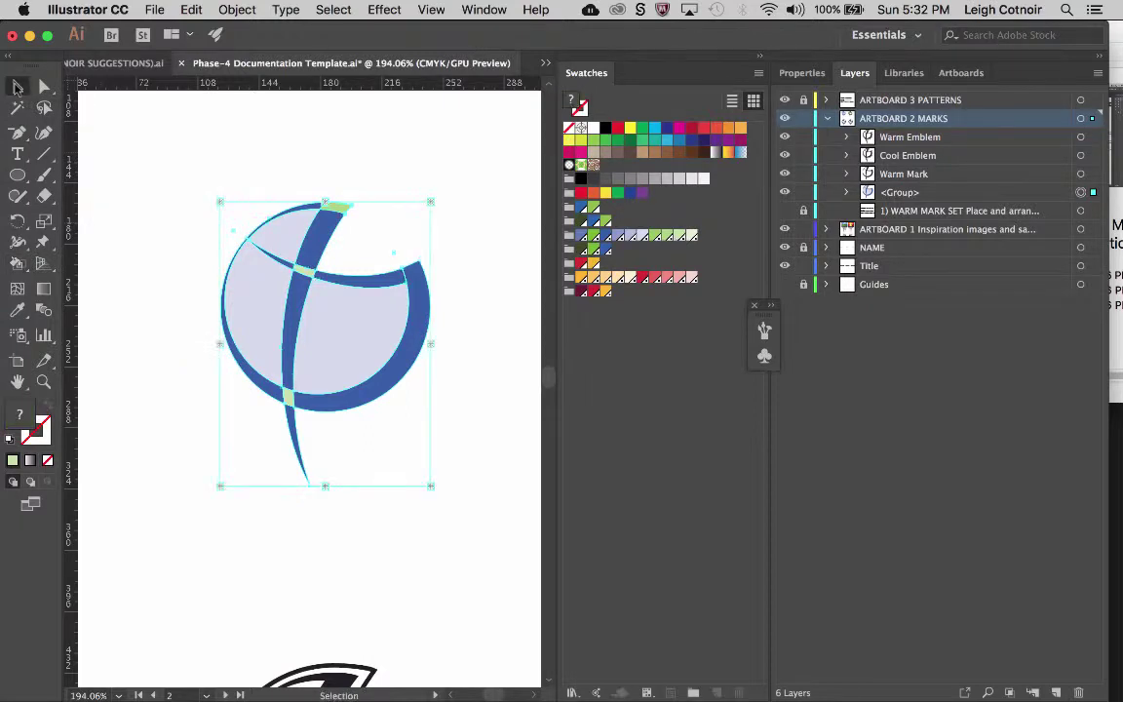
click(226, 124)
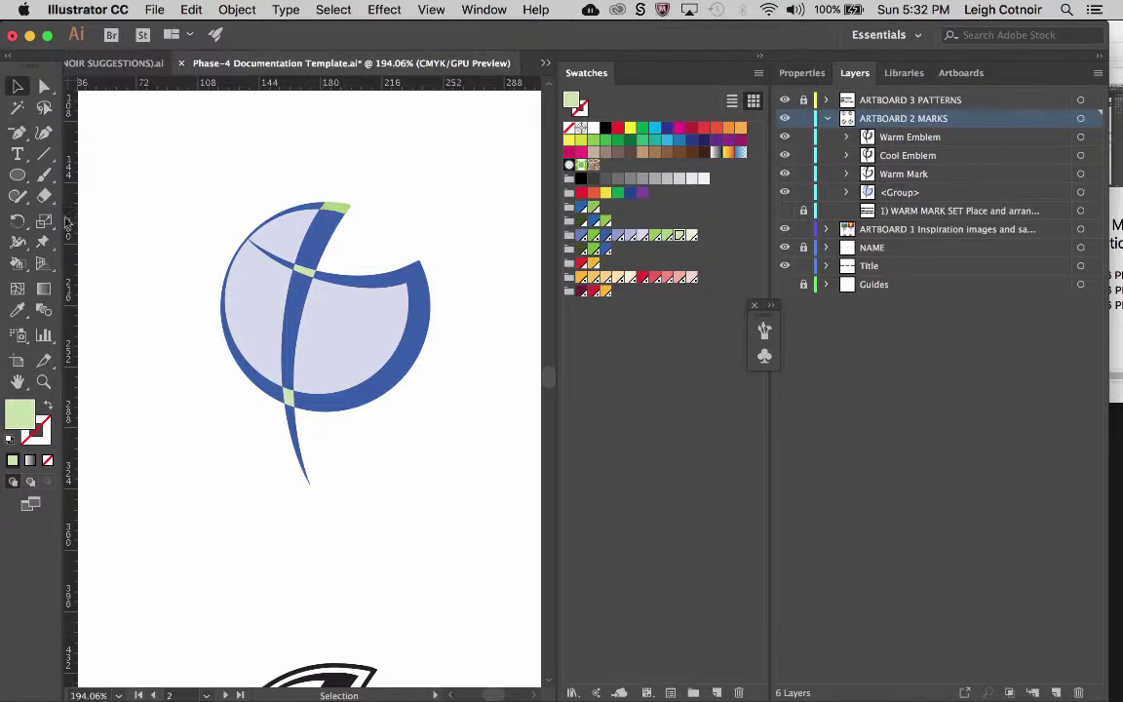
Fill the stem's top tip with the cool tints group's medium blue using Live Paint.
key(k)
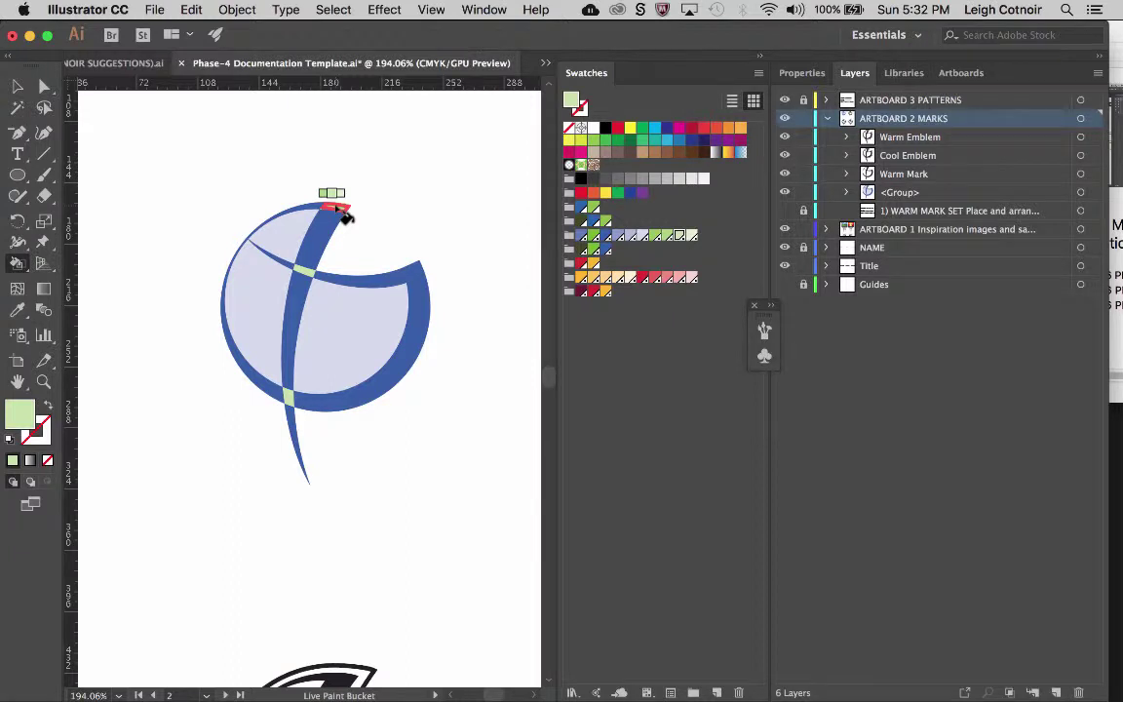
key(Left)
key(Left)
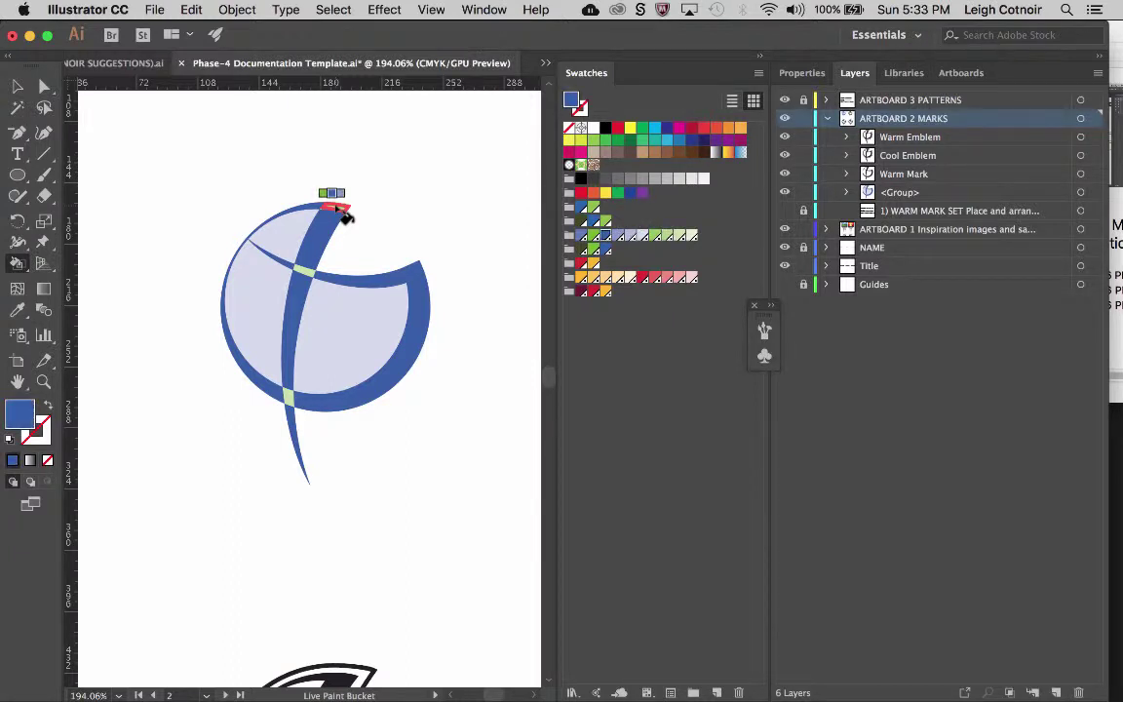
click(343, 212)
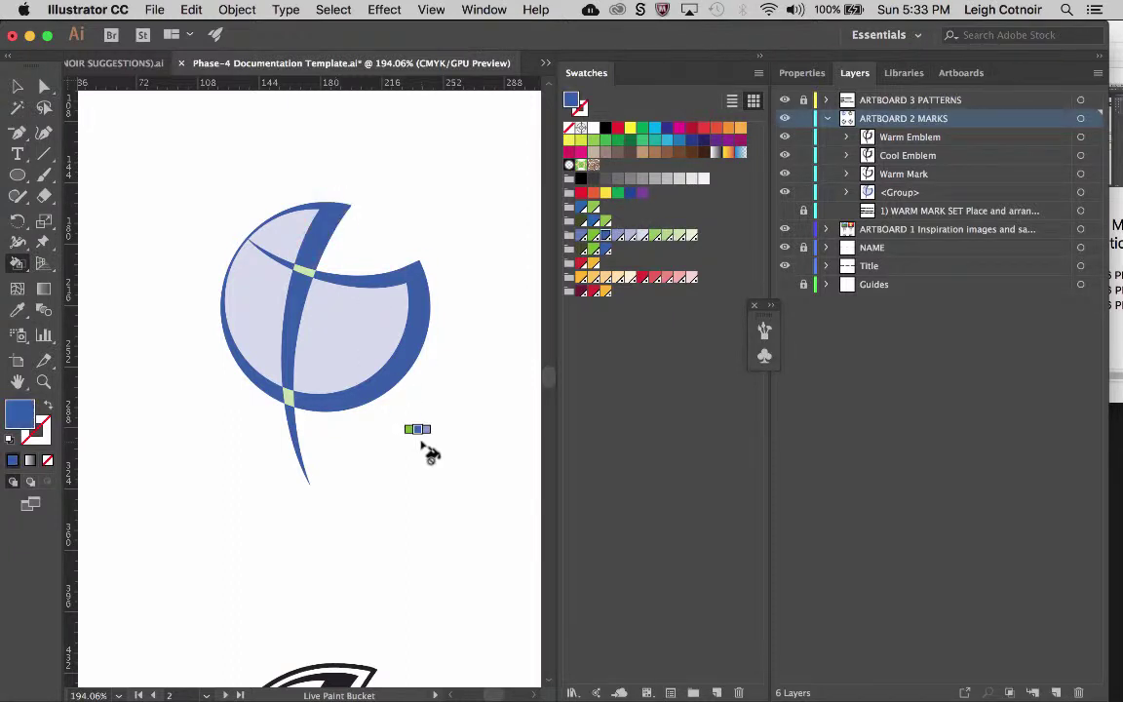
Try the light green tint in the stem's middle section between the two overlaps.
click(311, 298)
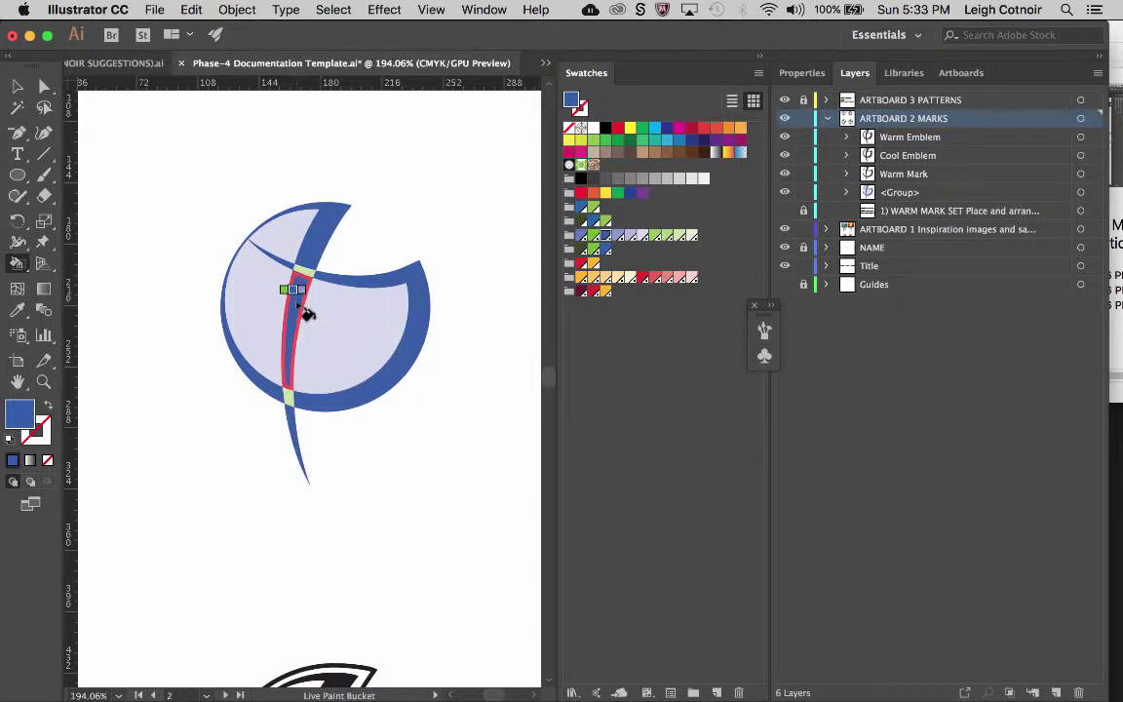
key(Right)
key(Right)
key(Right)
key(Right)
key(Right)
key(Right)
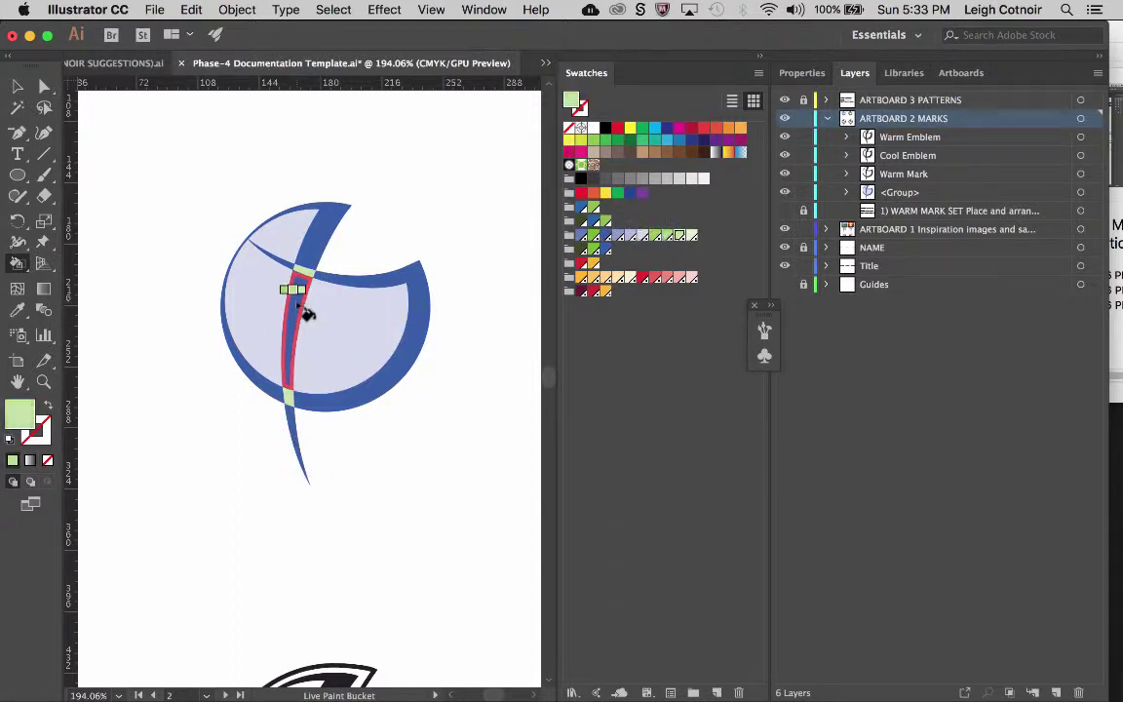
click(303, 312)
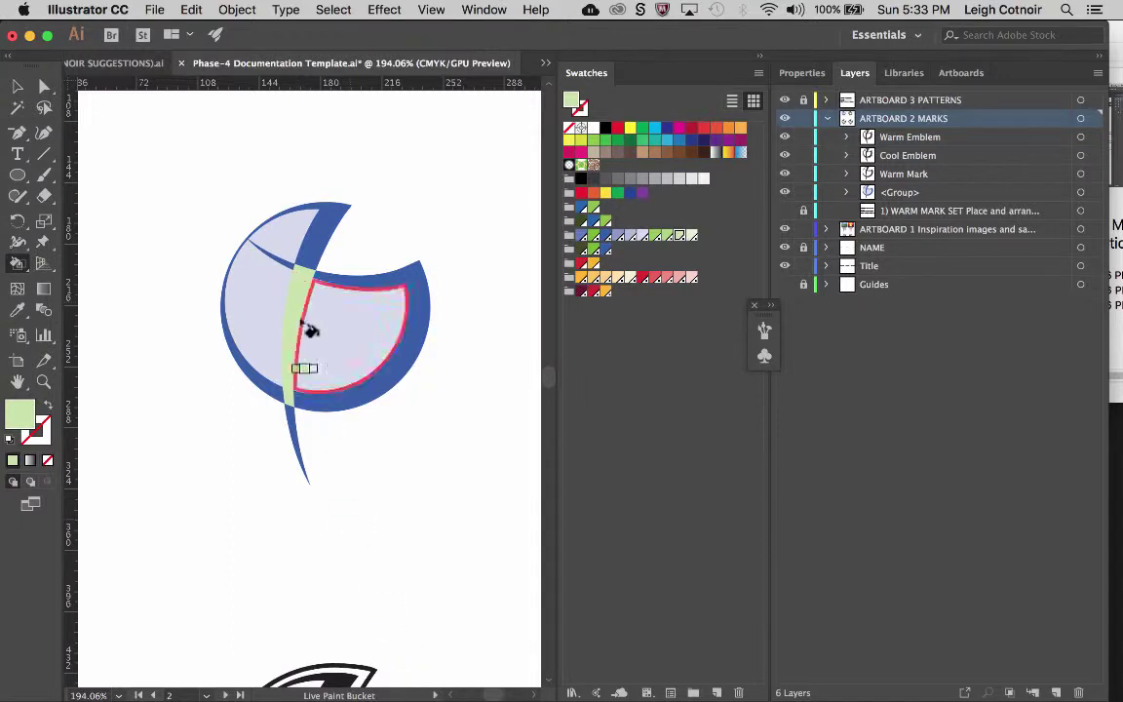
Try the darkest green tint in the stem's middle and upper sections.
key(Left)
key(Left)
key(Left)
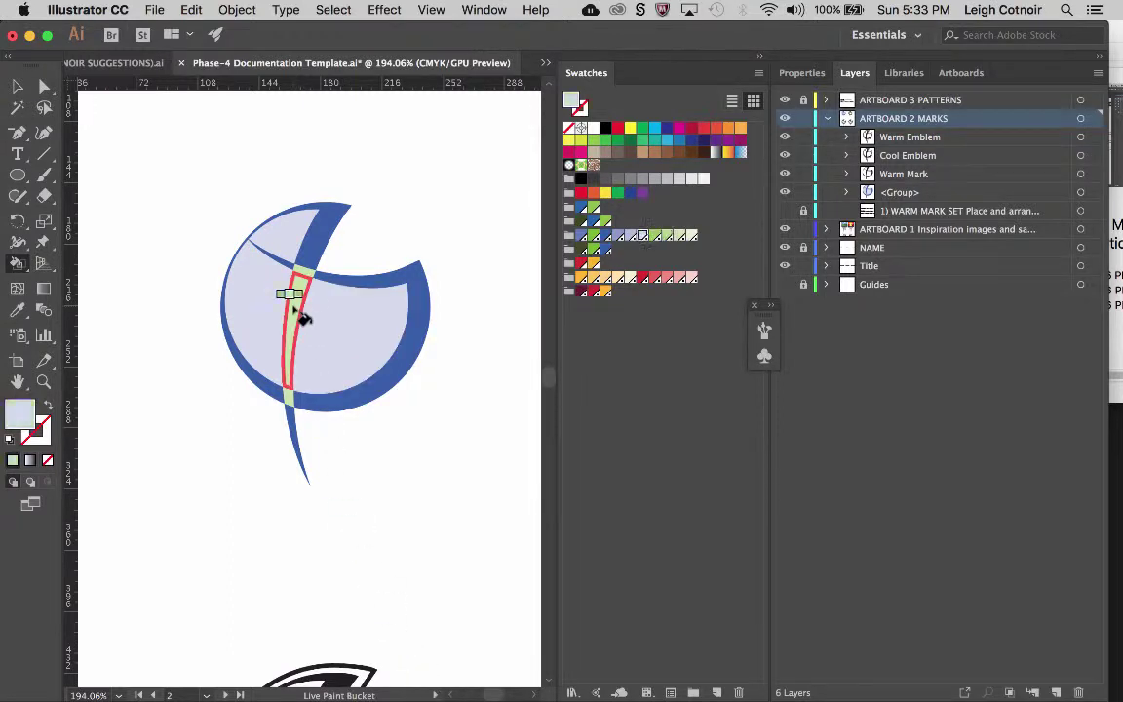
click(296, 310)
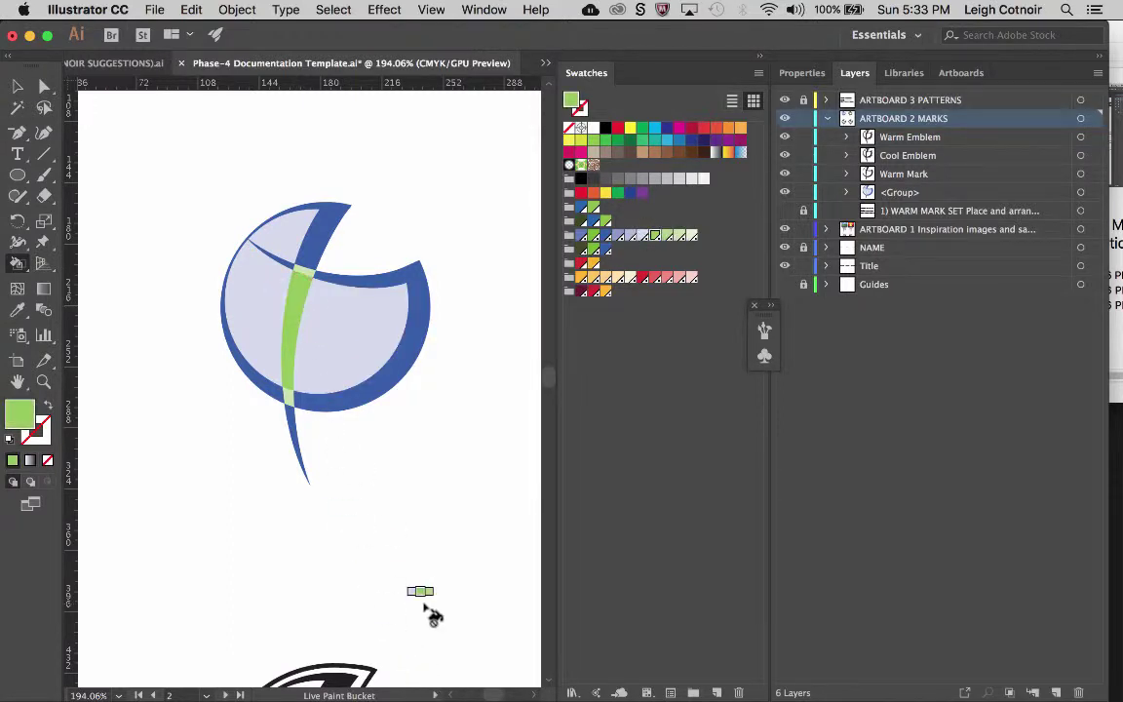
click(326, 245)
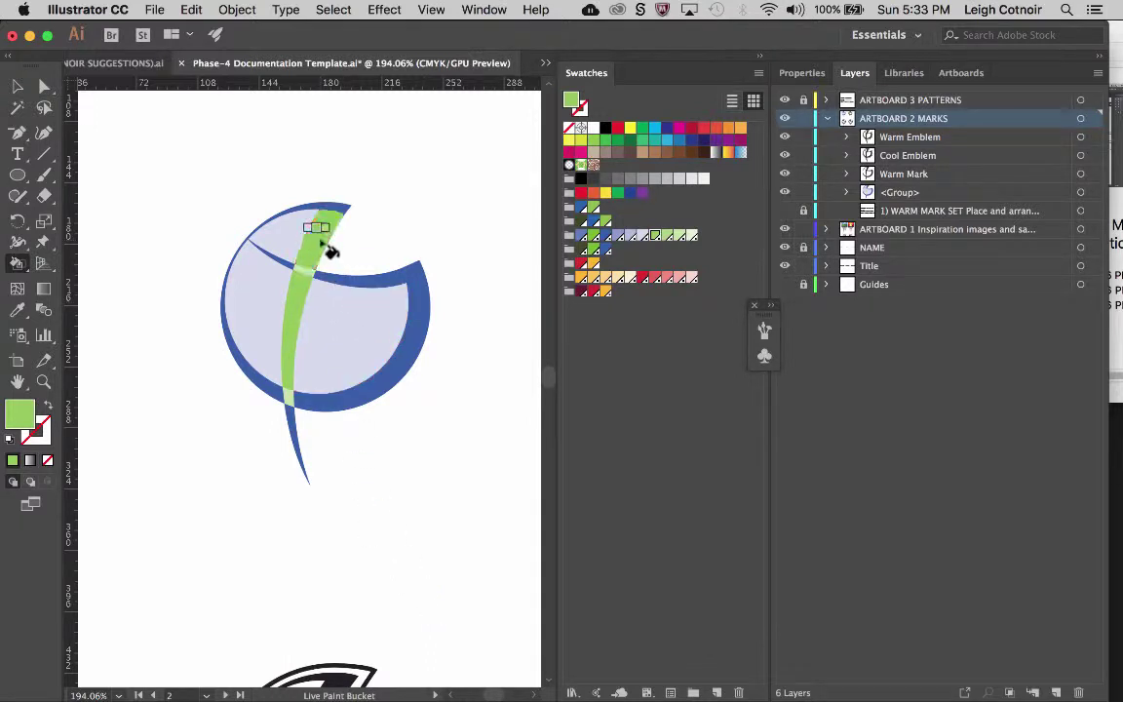
Refill the stem's lower tail, middle section and upper section with the cool tints group's medium blue.
click(297, 433)
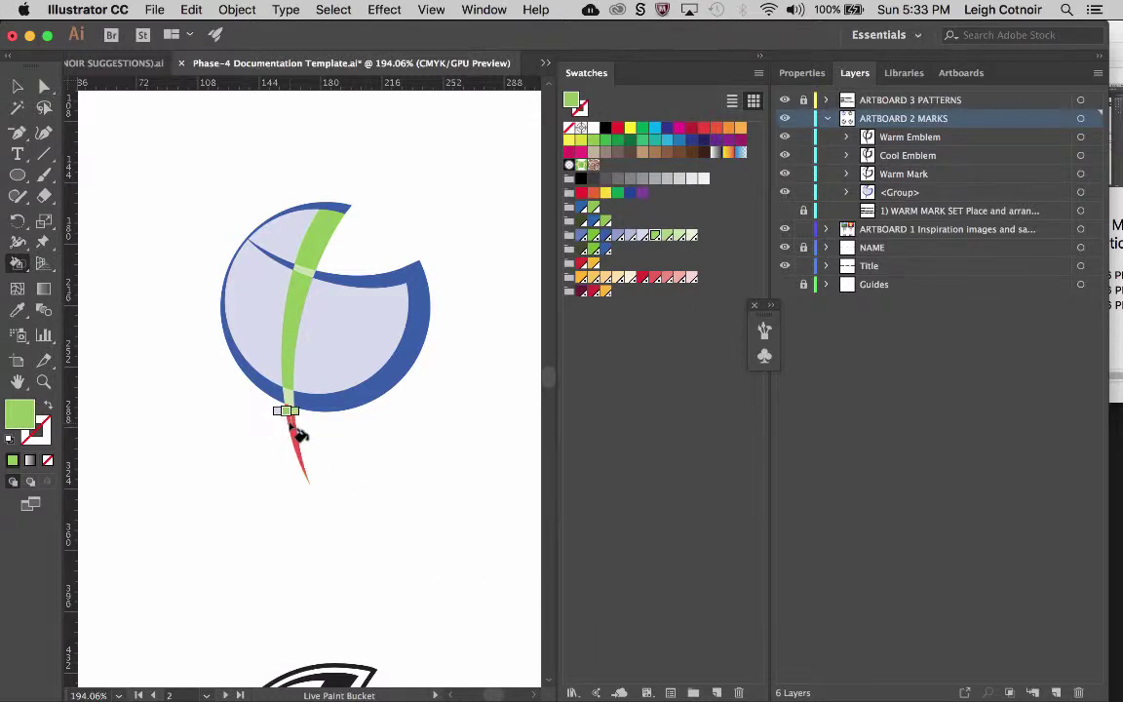
key(Right)
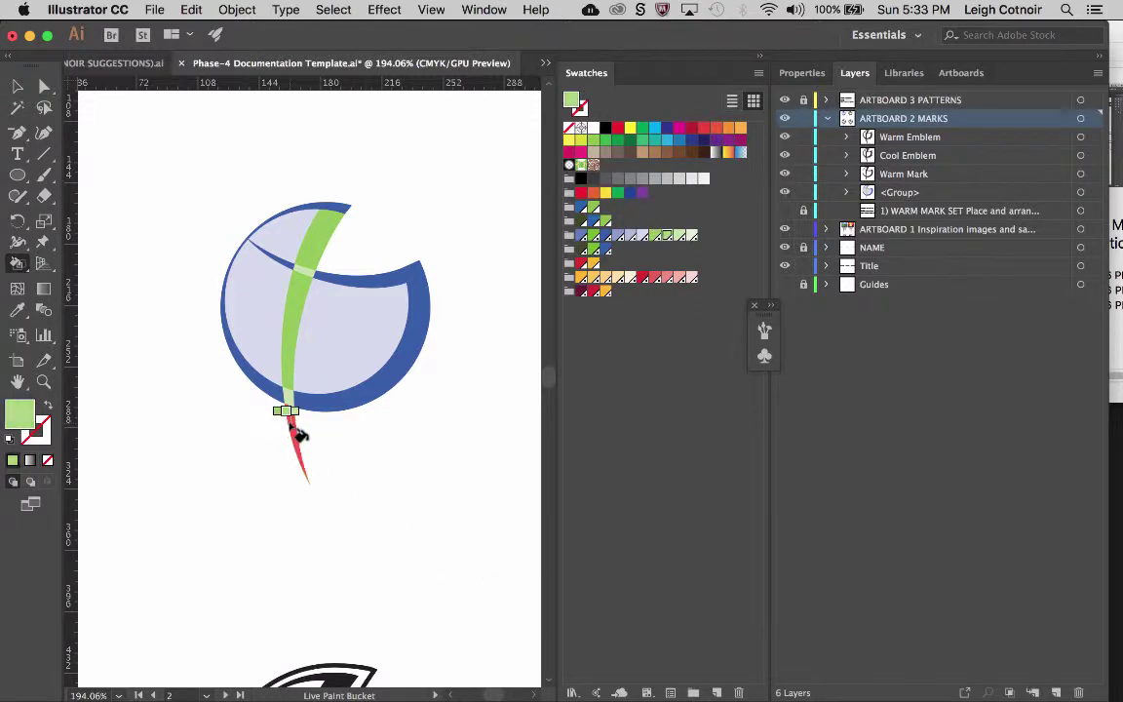
key(Left)
key(Left)
key(Left)
key(Left)
key(Left)
key(Left)
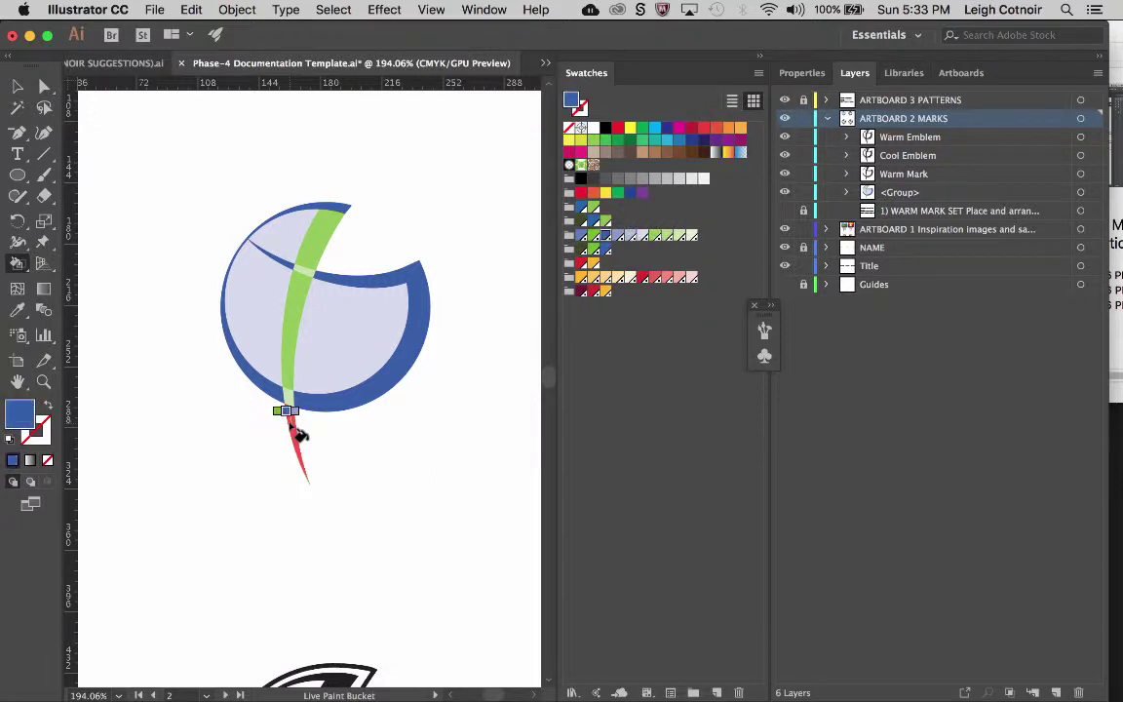
click(298, 435)
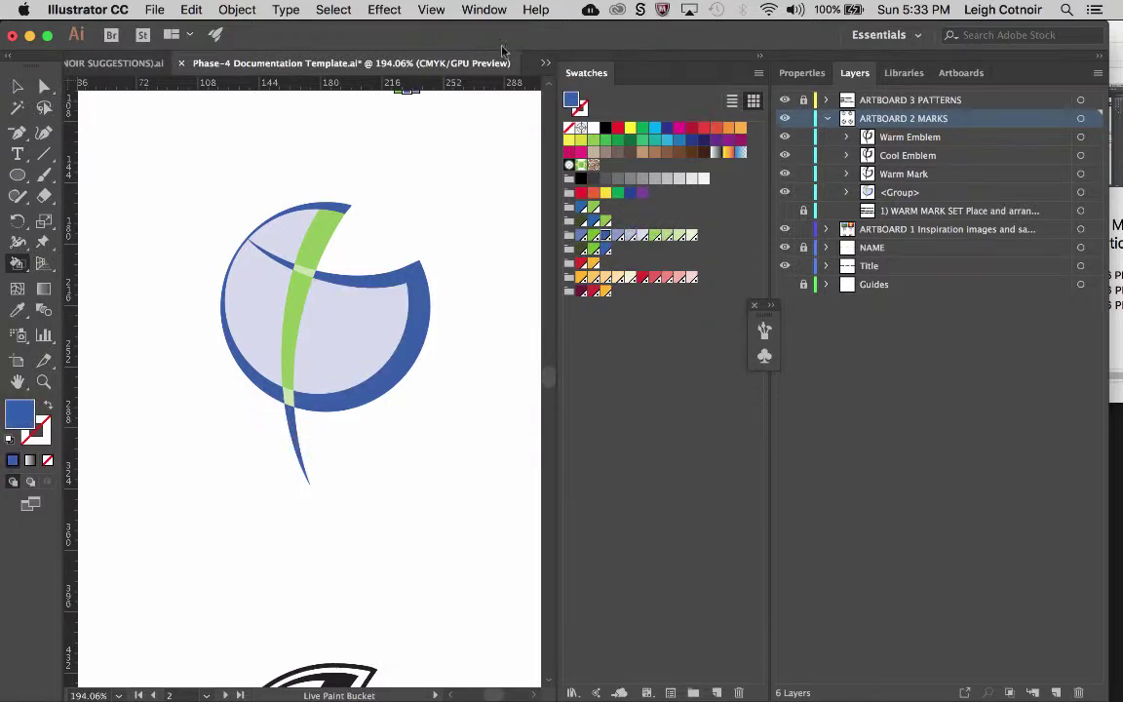
click(298, 307)
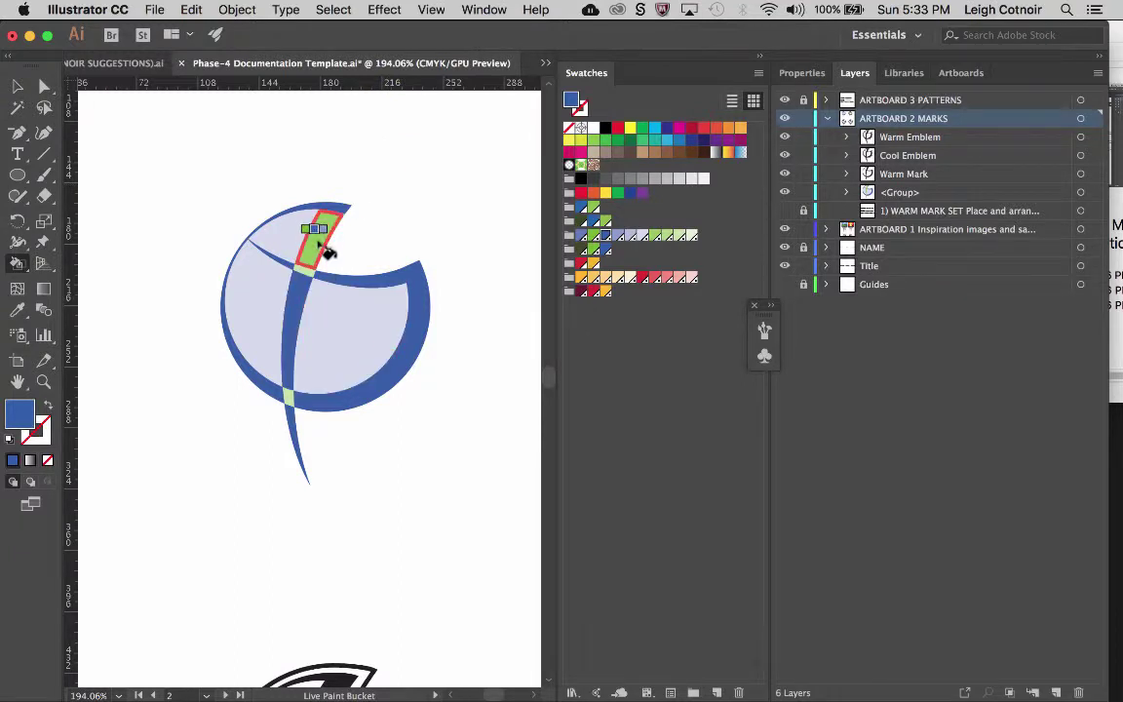
click(319, 236)
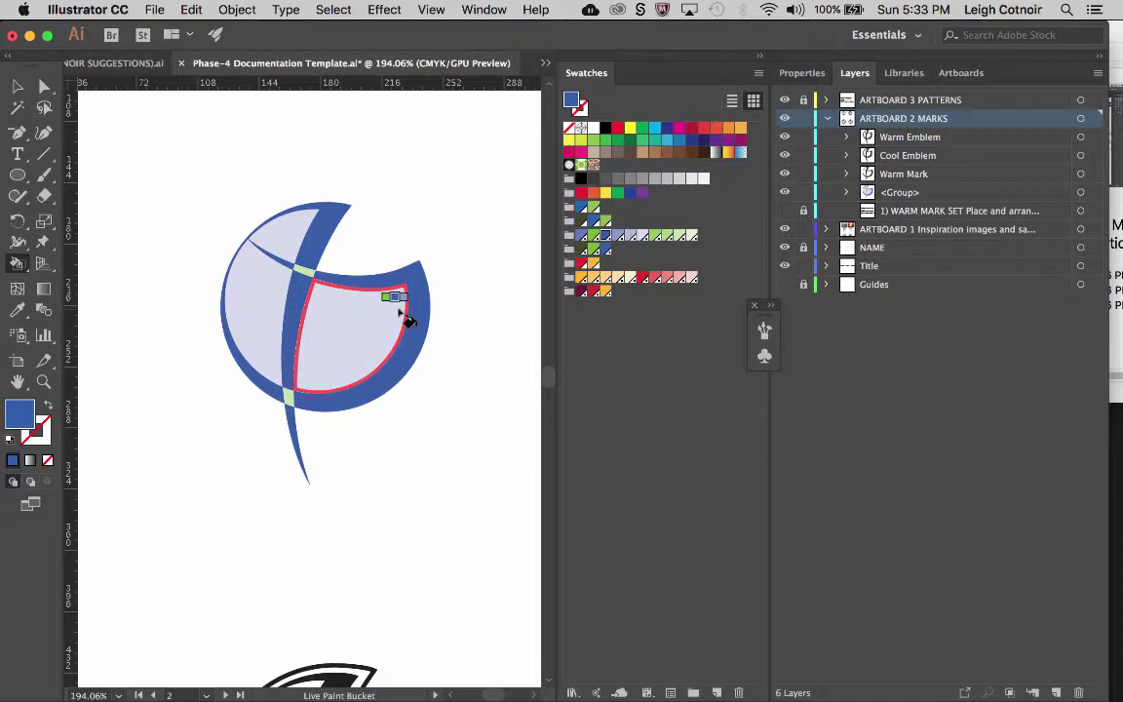
Fill the stem's overlaps with the crossbar and the outer curve with the darkest lavender-blue tint, and check the mark up close.
scroll(401, 313, down, 5)
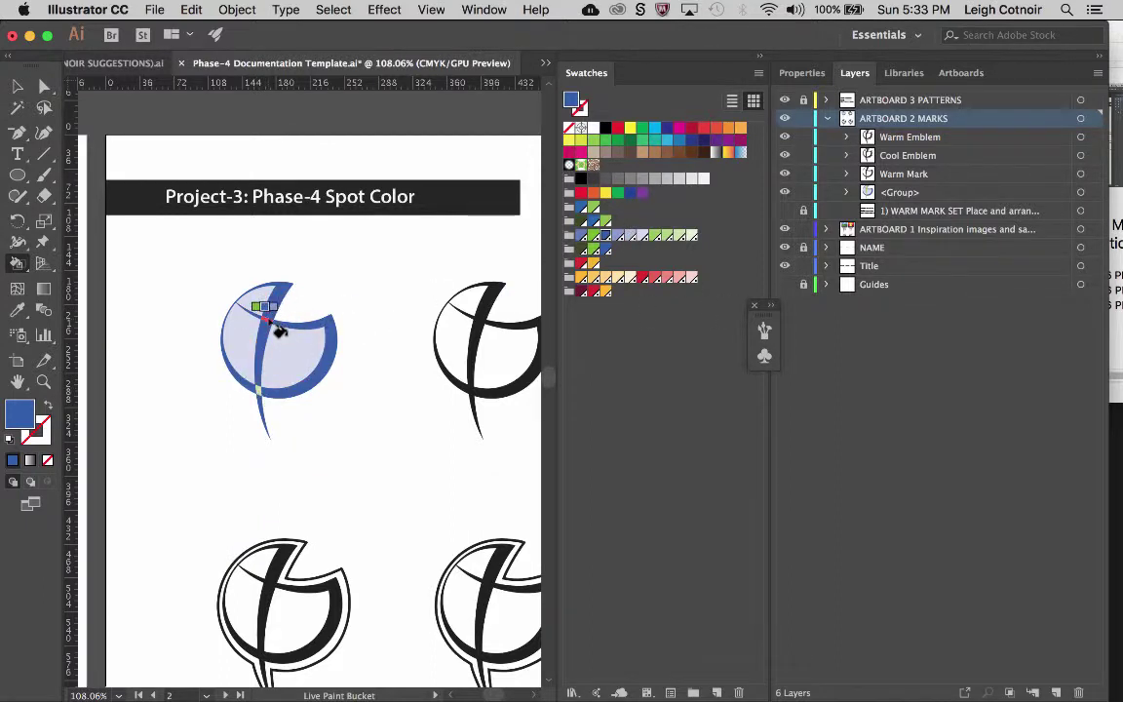
key(Right)
key(Right)
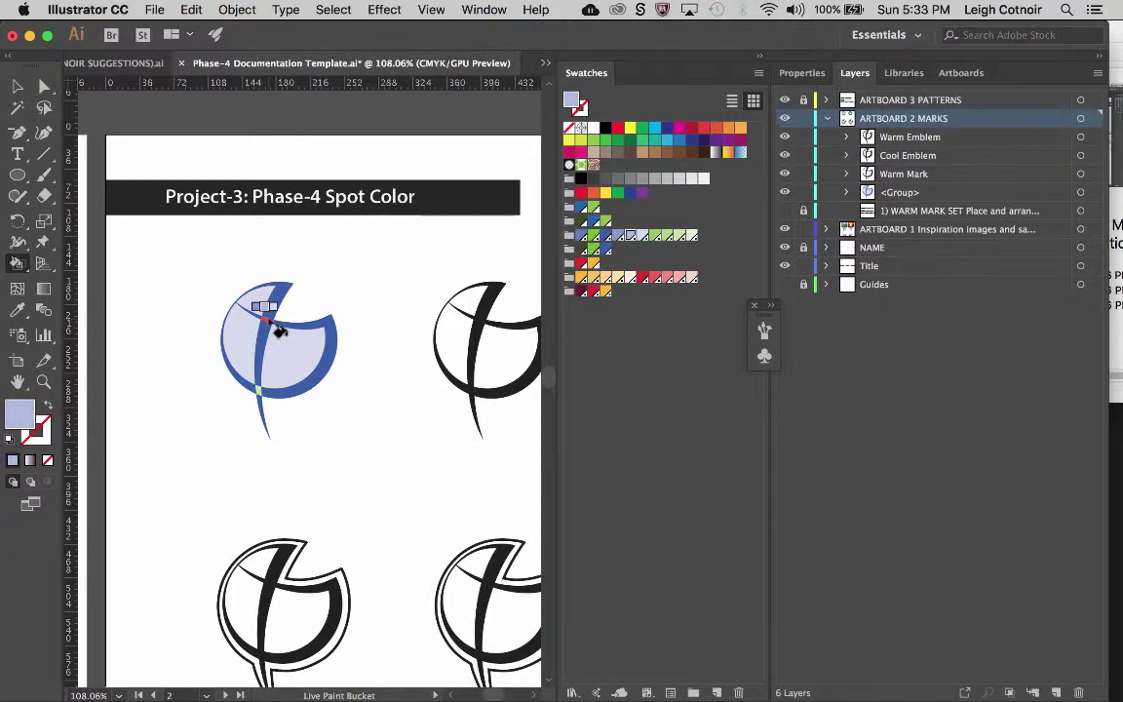
key(Left)
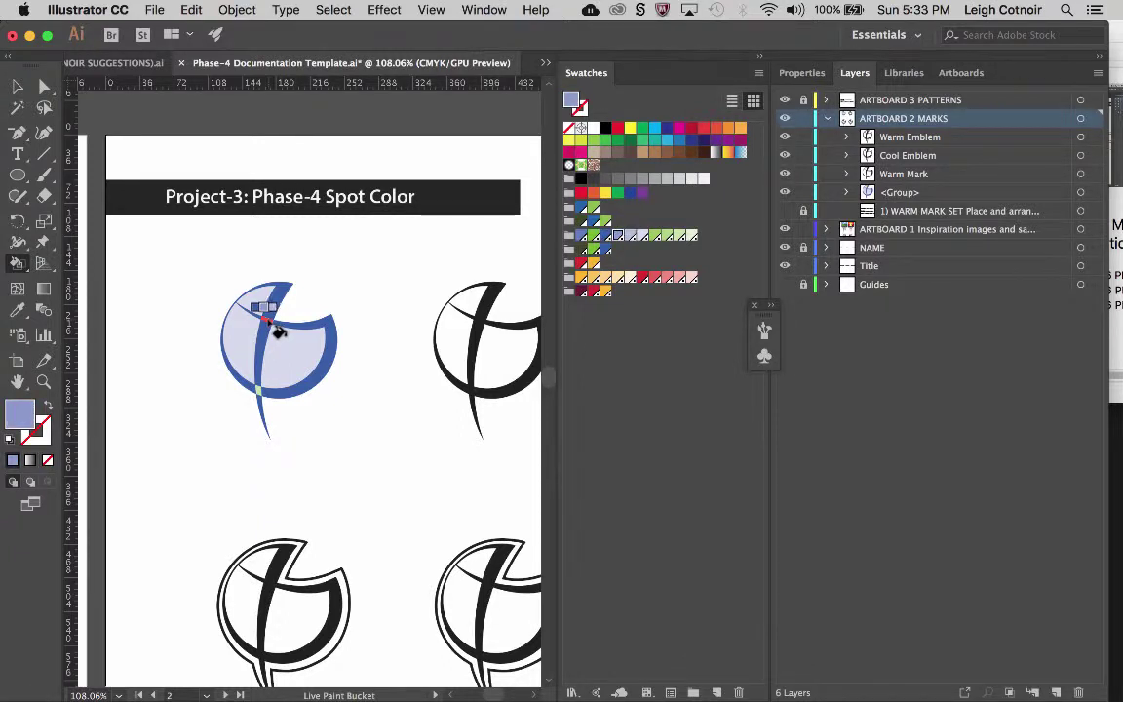
click(256, 386)
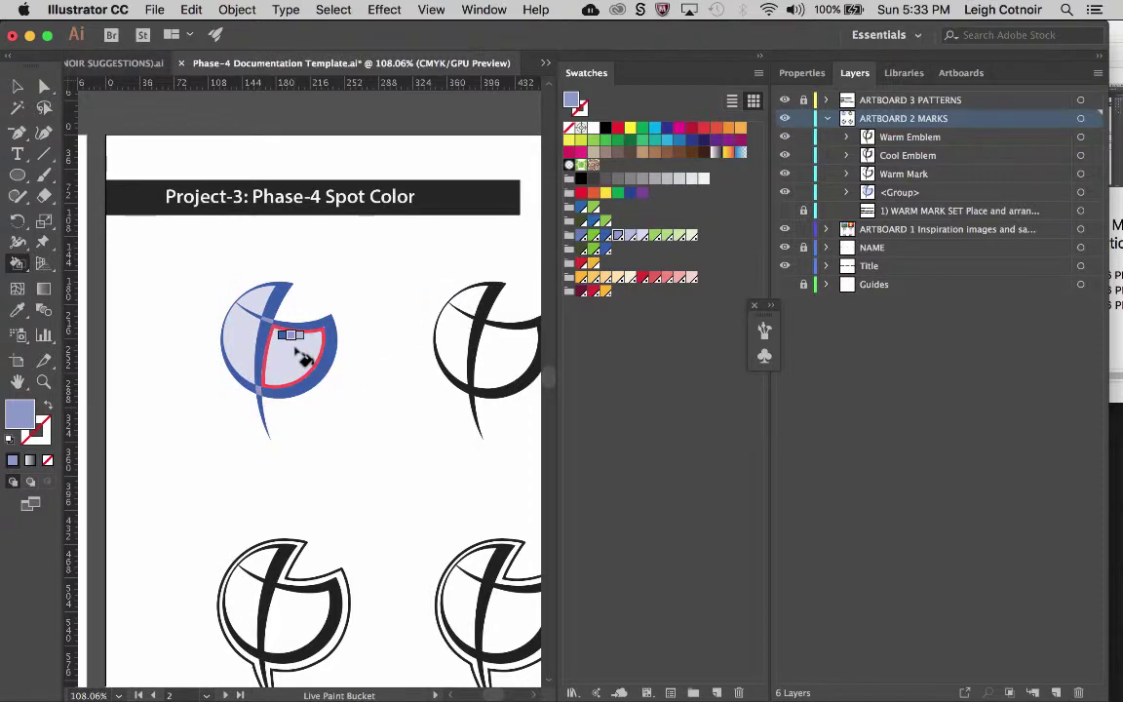
scroll(297, 352, up, 3)
scroll(297, 353, up, 3)
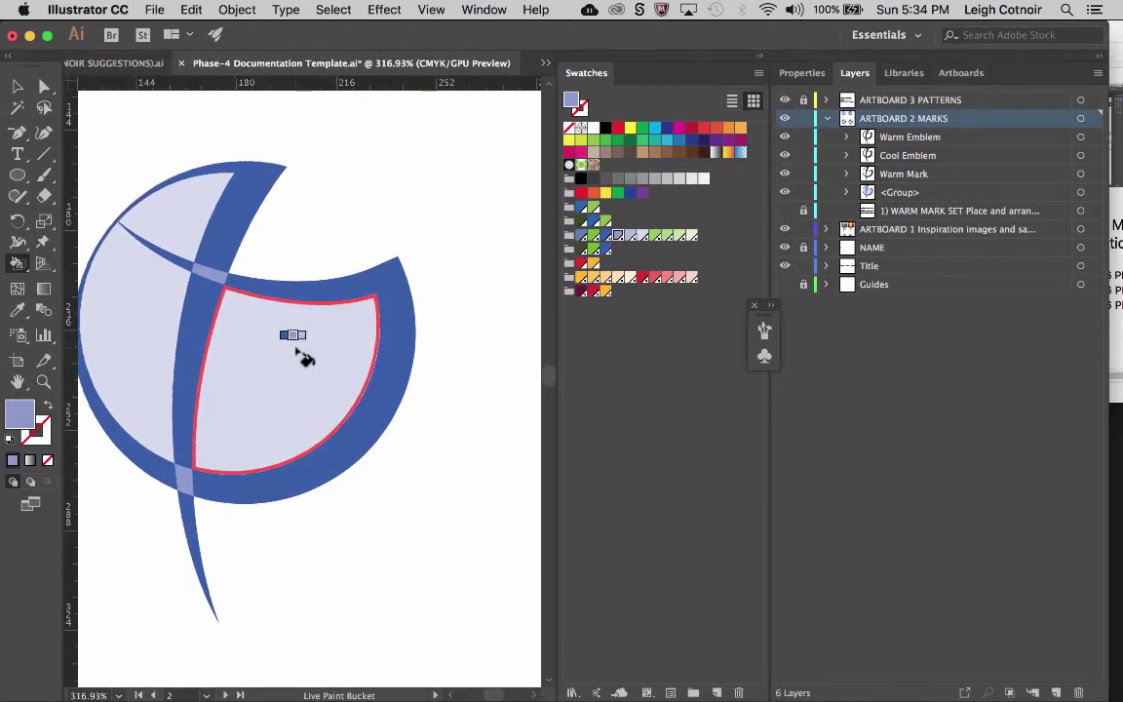
scroll(303, 356, left, 5)
scroll(302, 356, up, 2)
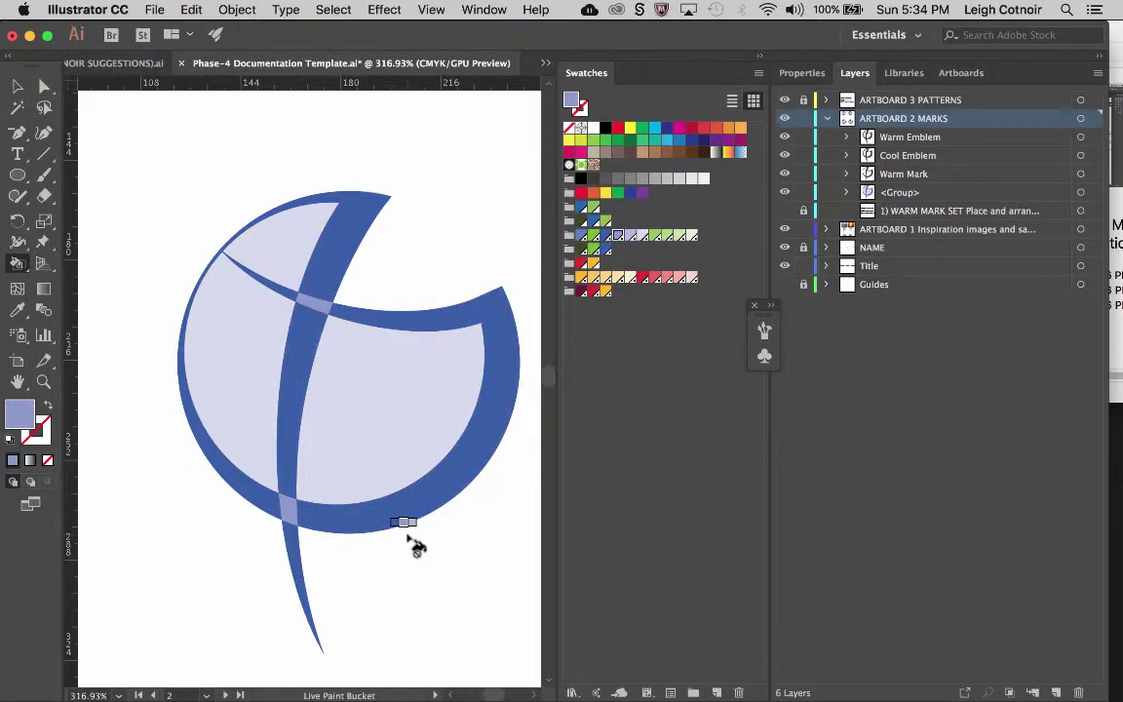
scroll(377, 355, down, 5)
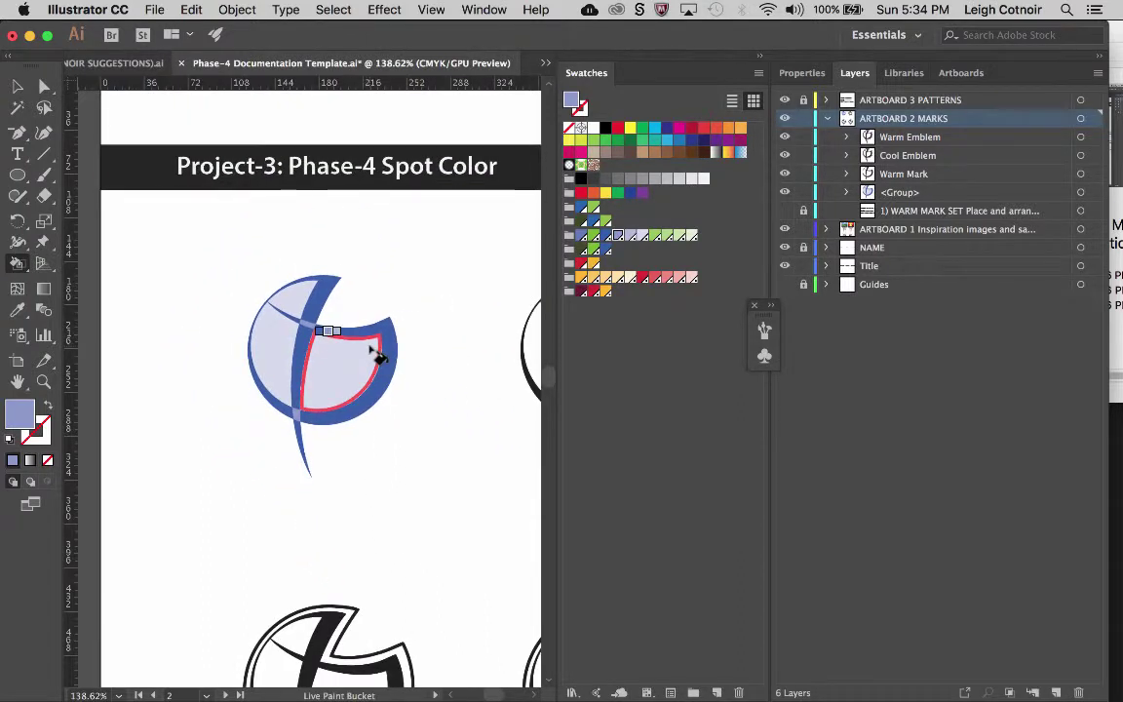
Turn the black warm mark into a Live Paint group, filling the stem's upper section with the warm tints group's lightest pink.
key(v)
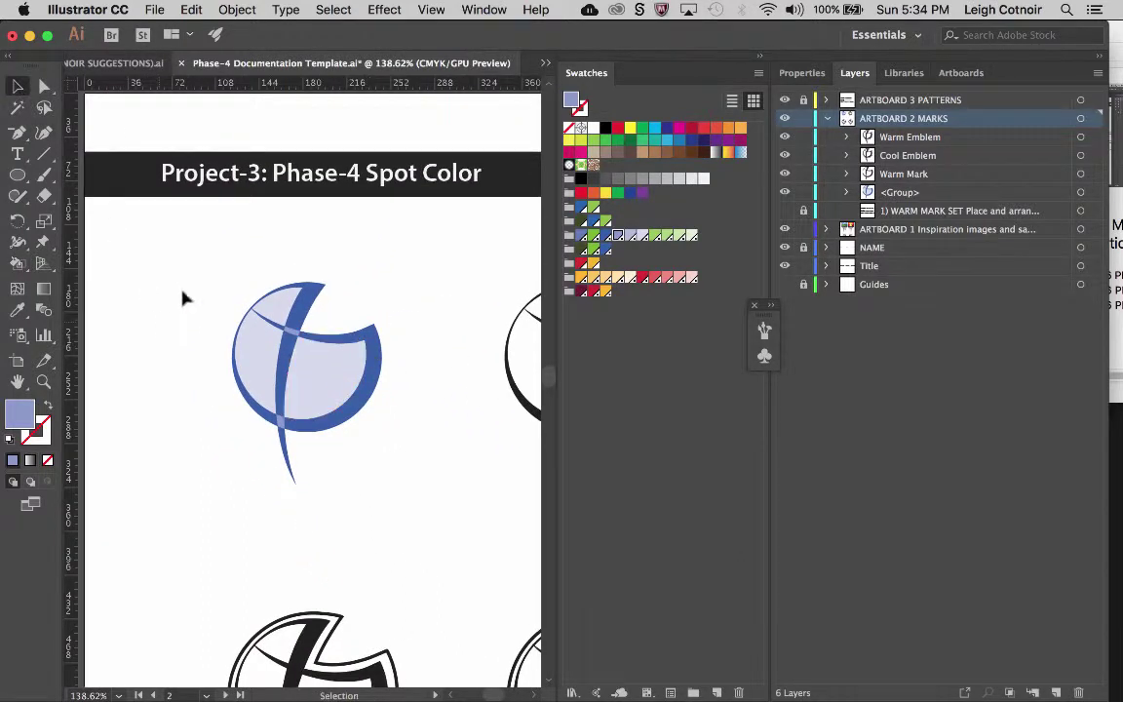
scroll(403, 444, right, 5)
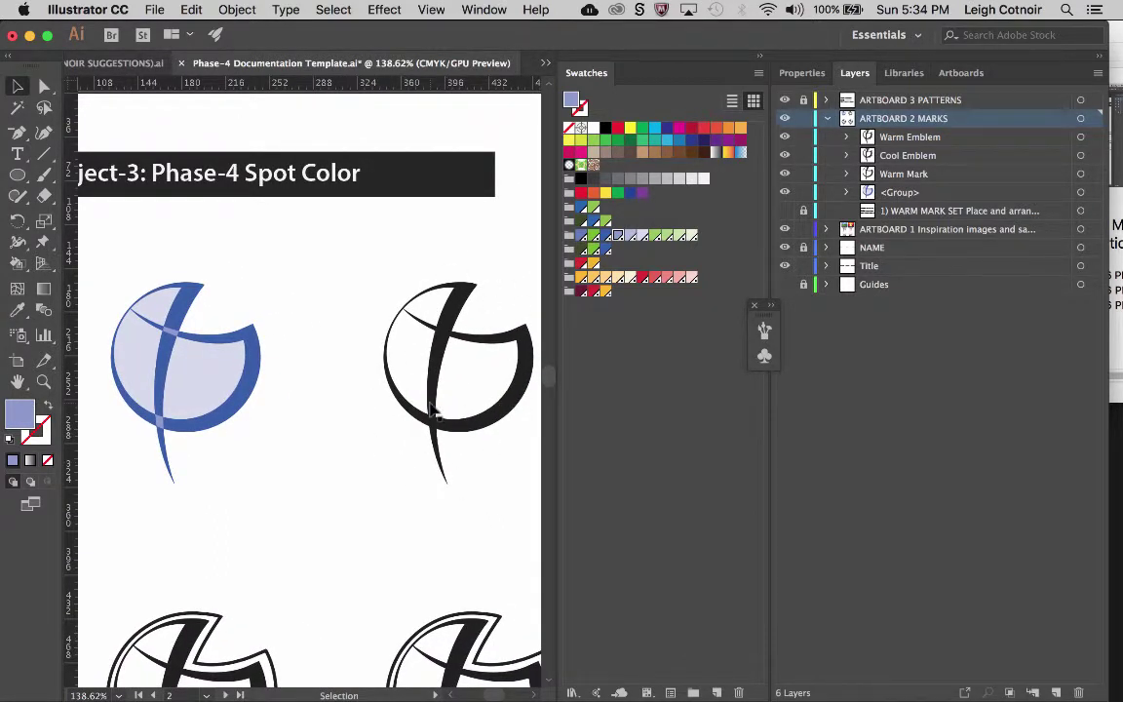
click(421, 305)
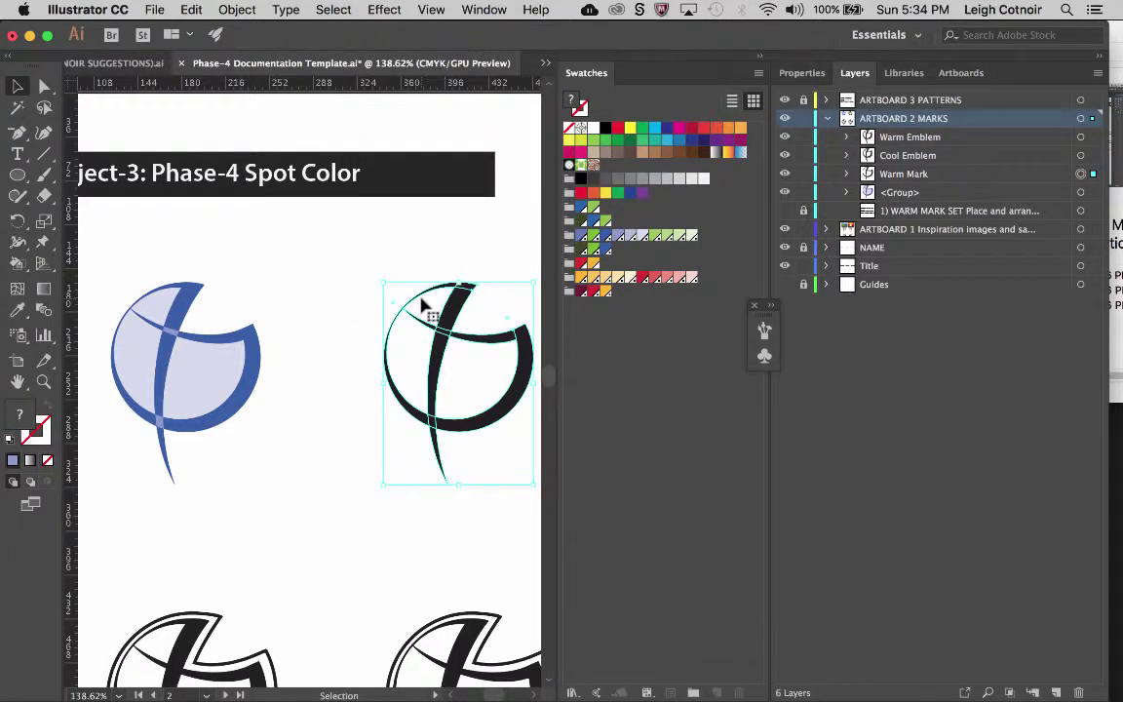
click(17, 267)
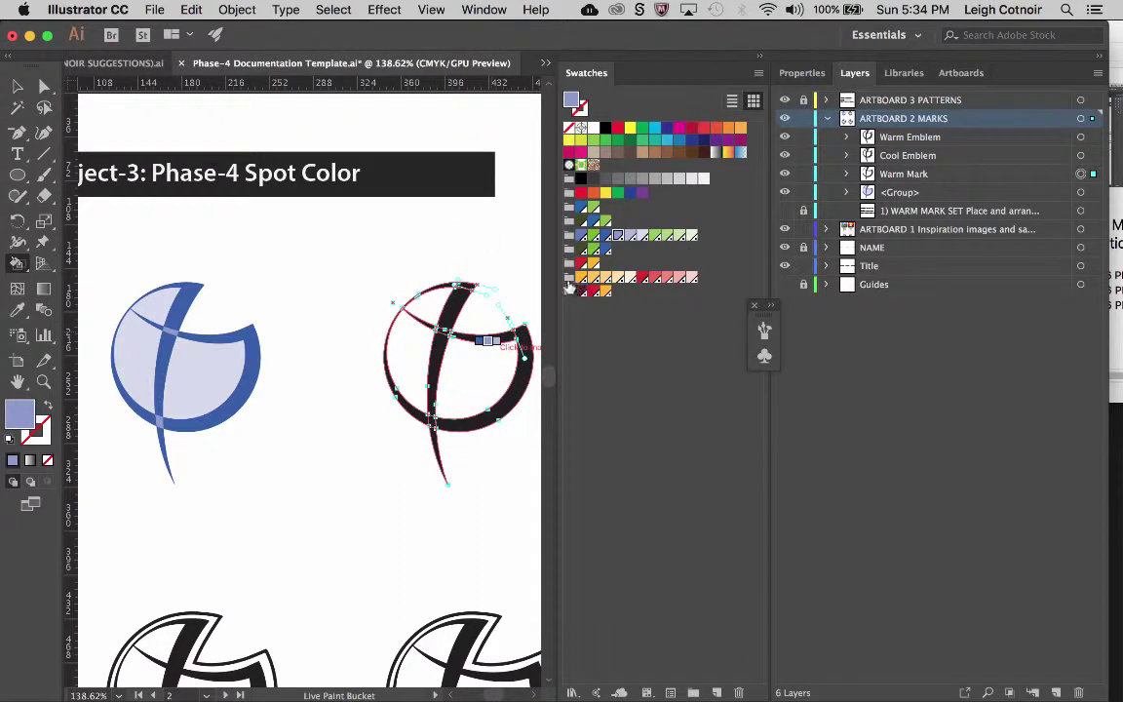
click(569, 281)
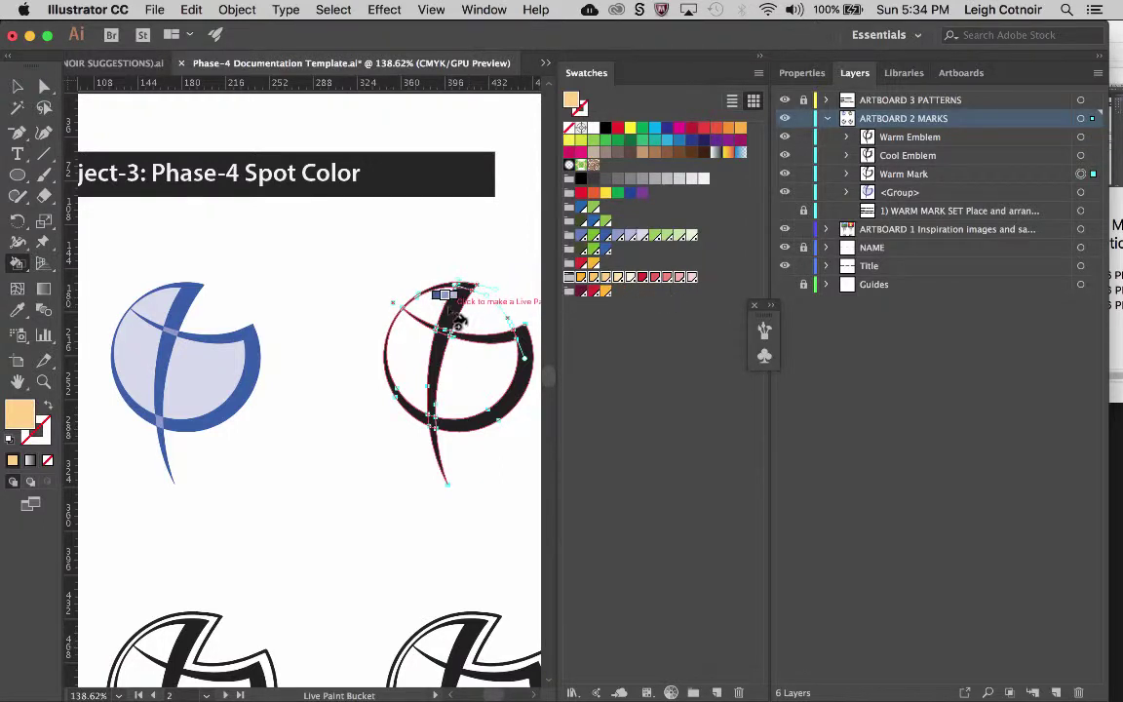
click(581, 278)
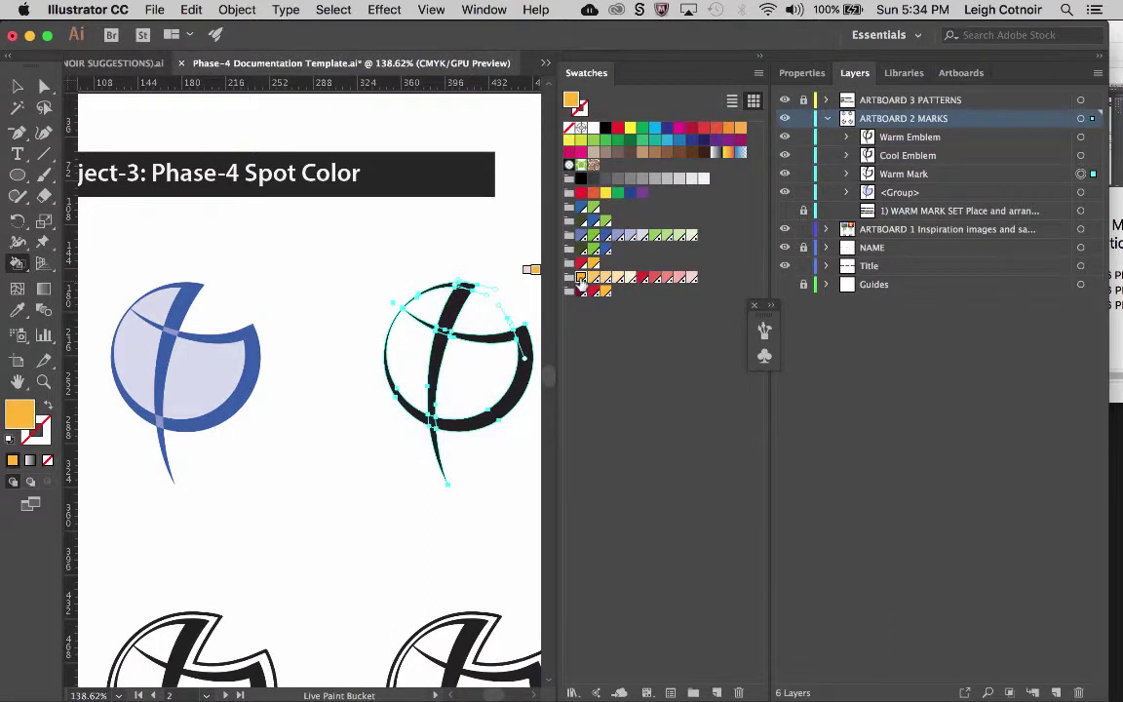
key(Left)
key(Left)
key(Left)
key(Left)
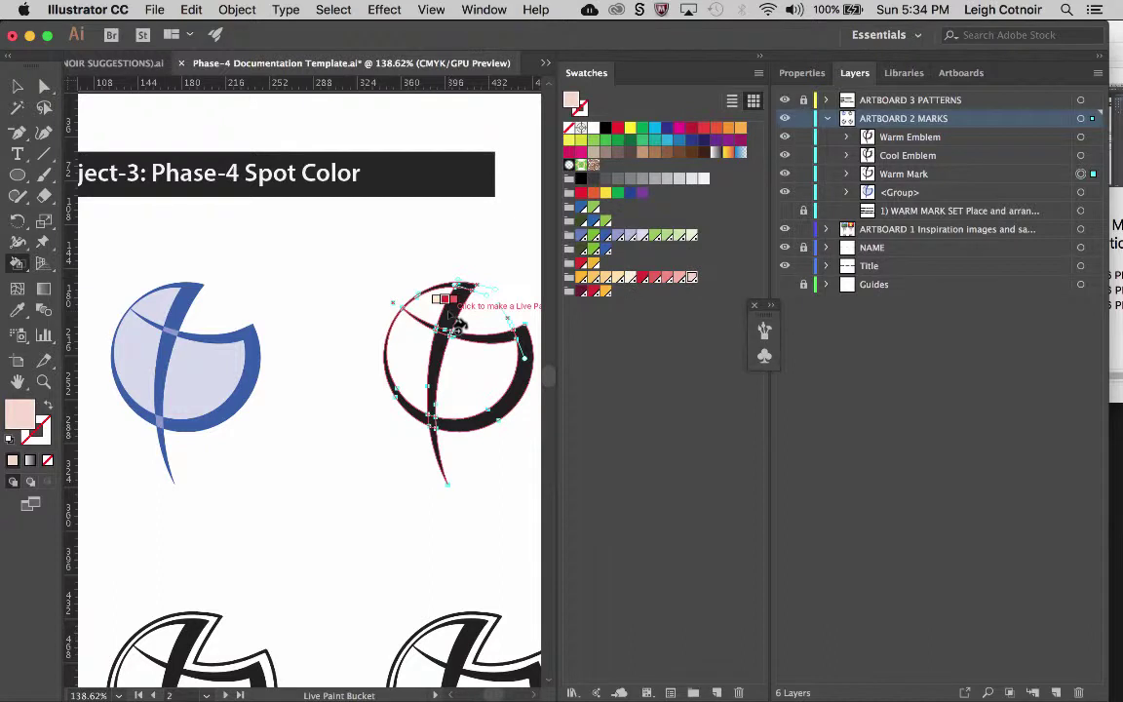
click(450, 314)
Try the darkest red tint in the warm mark's stem, crossbar, outer curve and lower tail.
key(Left)
key(Left)
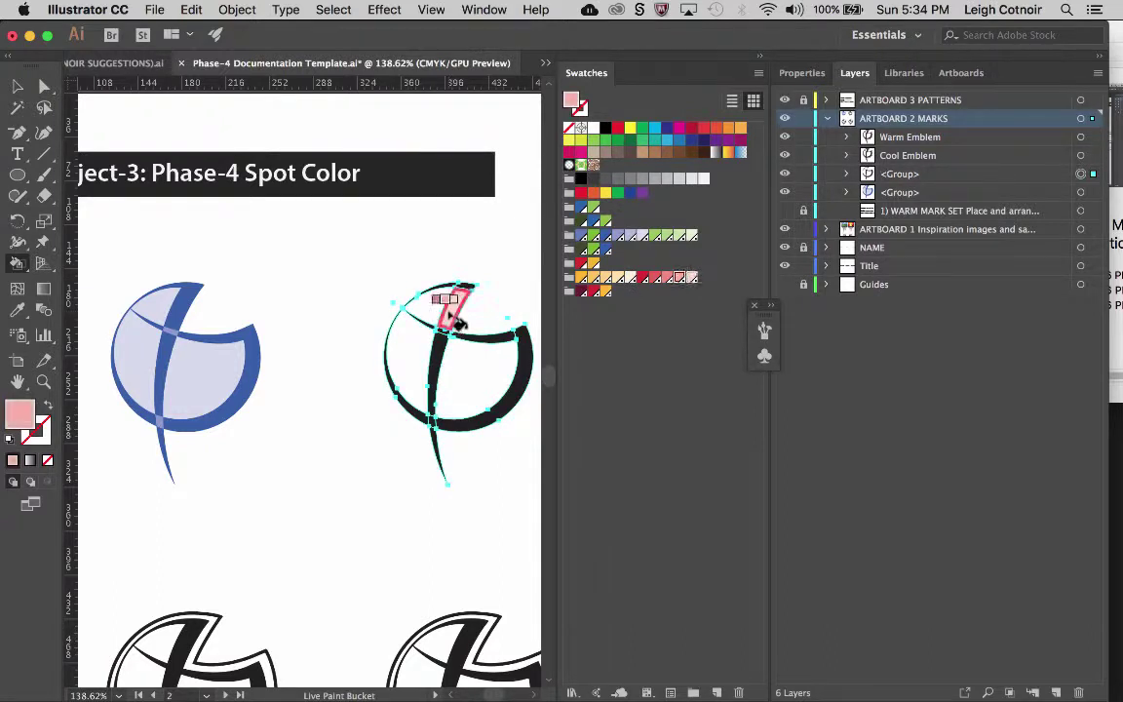
click(451, 314)
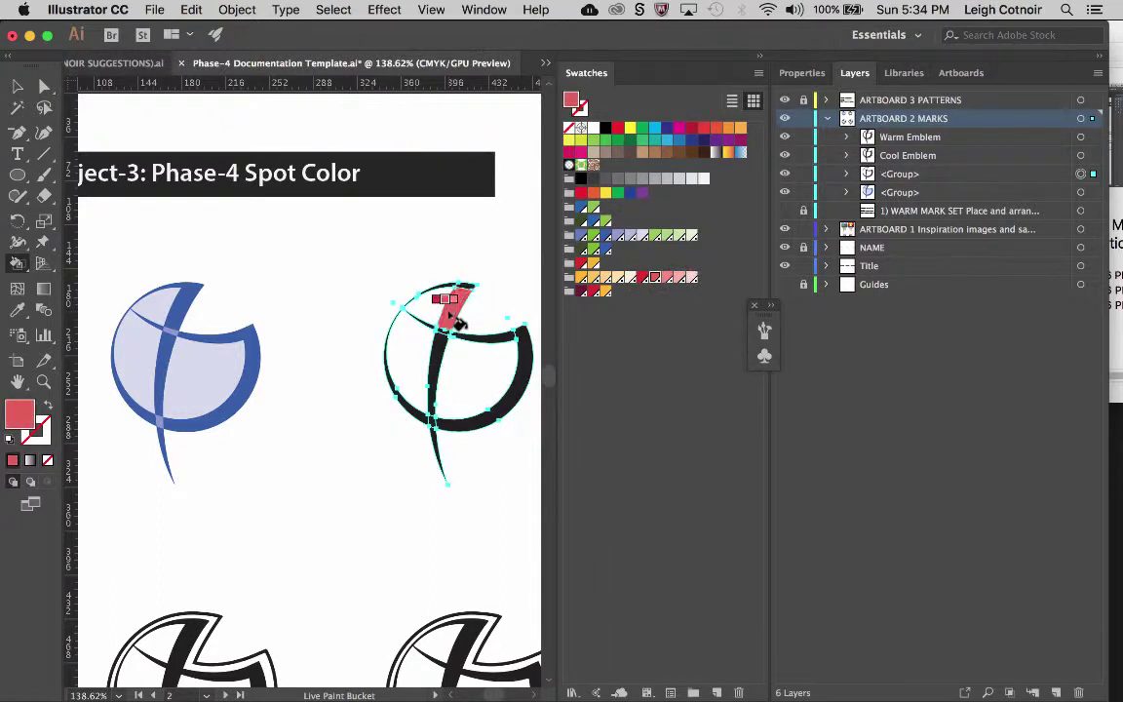
click(442, 341)
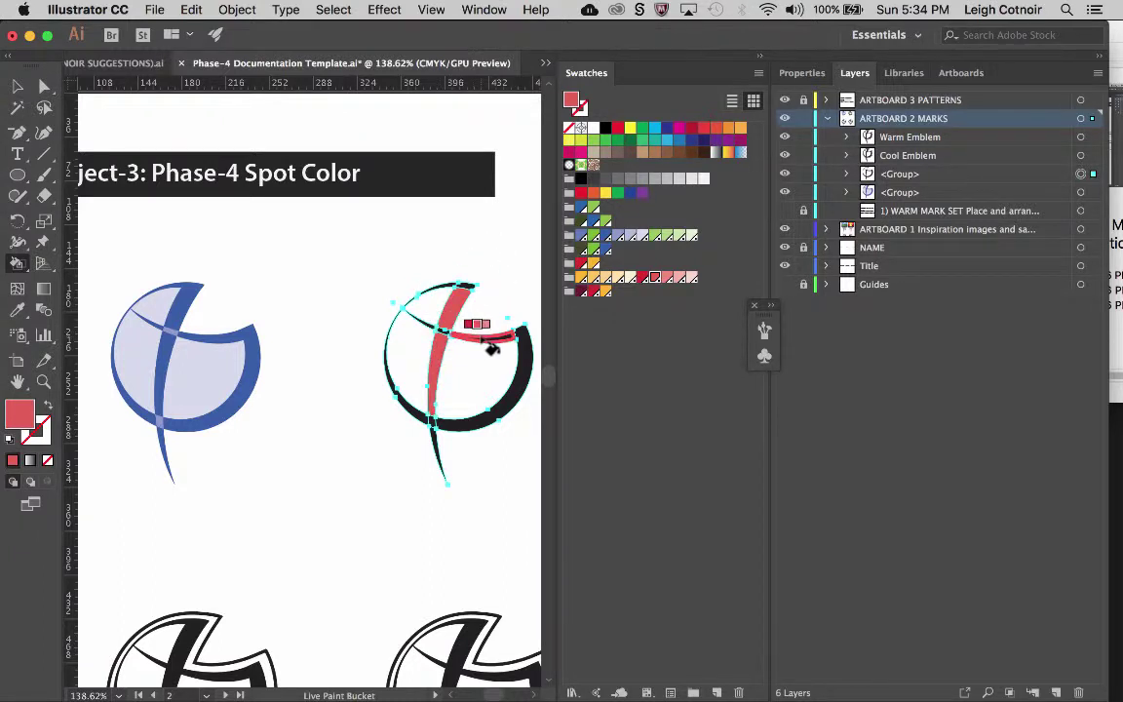
click(515, 341)
click(517, 344)
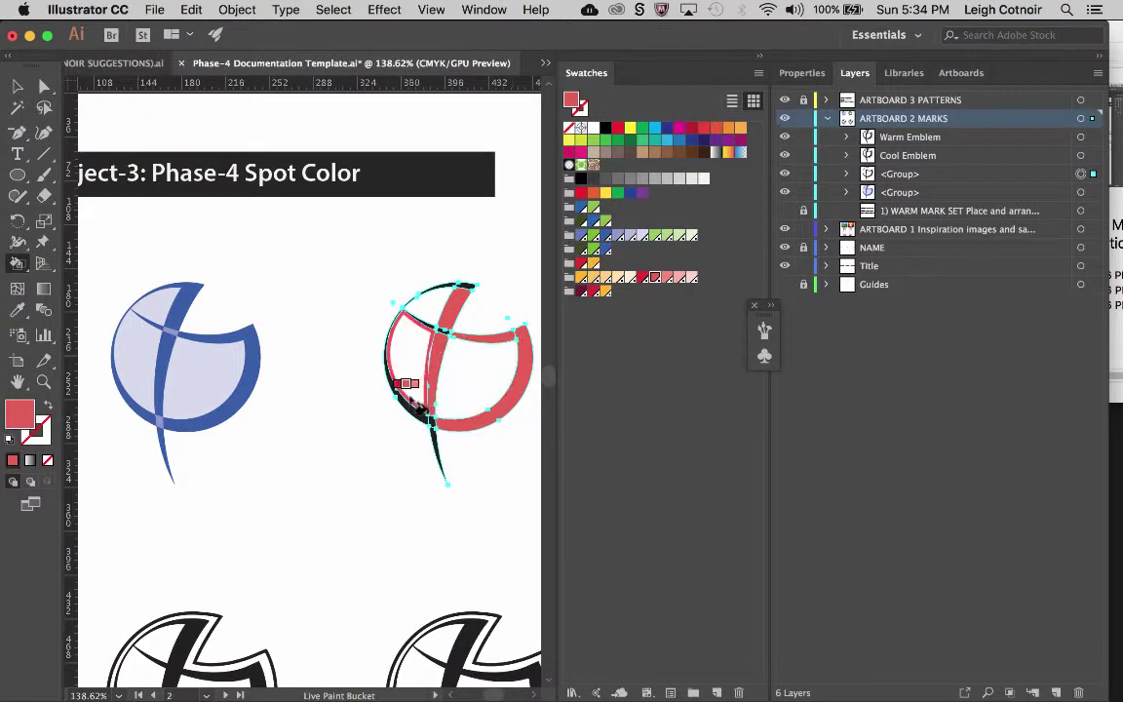
click(471, 291)
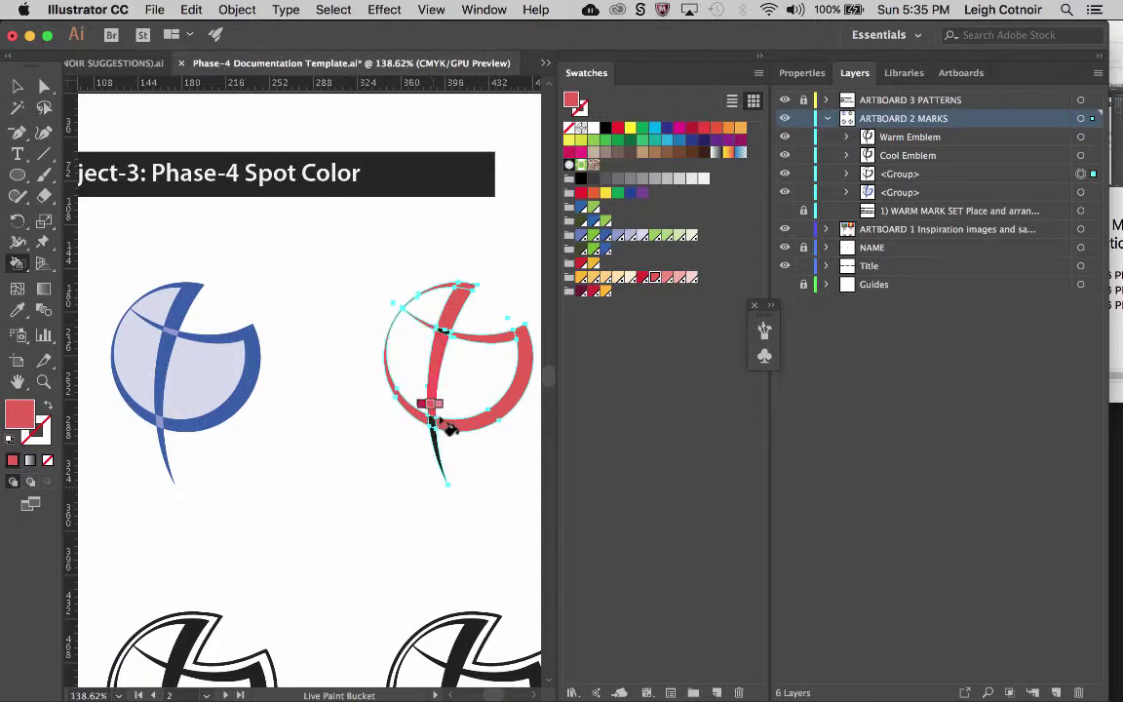
click(442, 454)
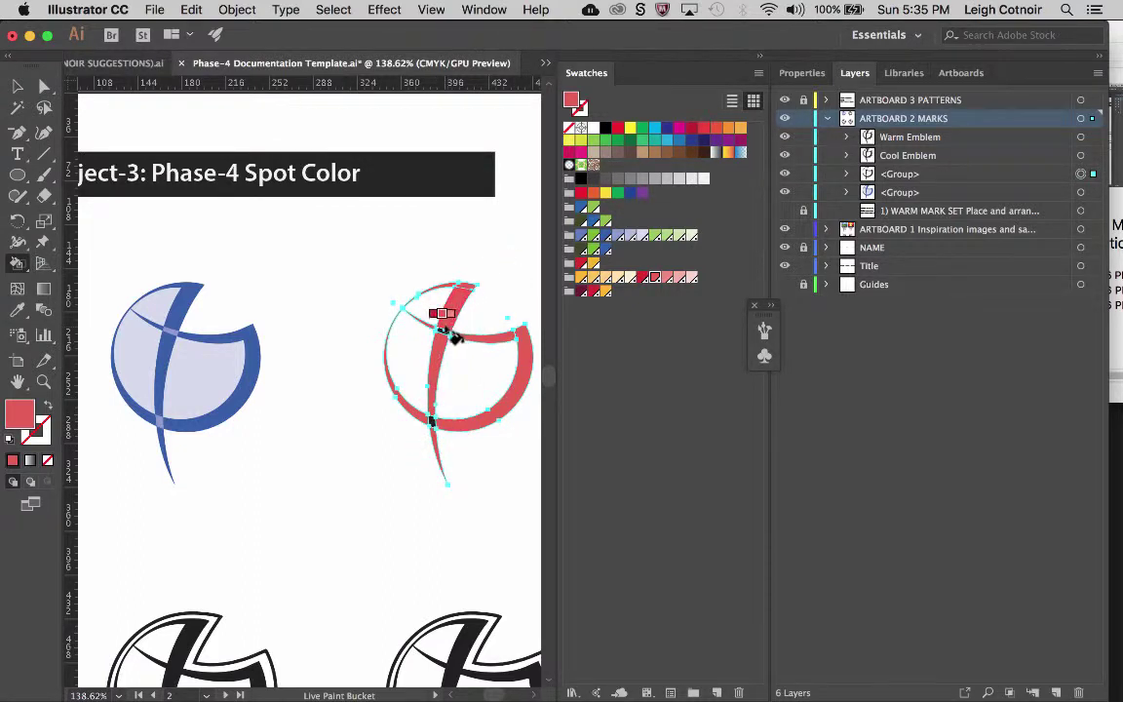
Refill the stem's upper section, the outer curve, the crossbar and the lower tail with the warm tints group's solid red.
key(Left)
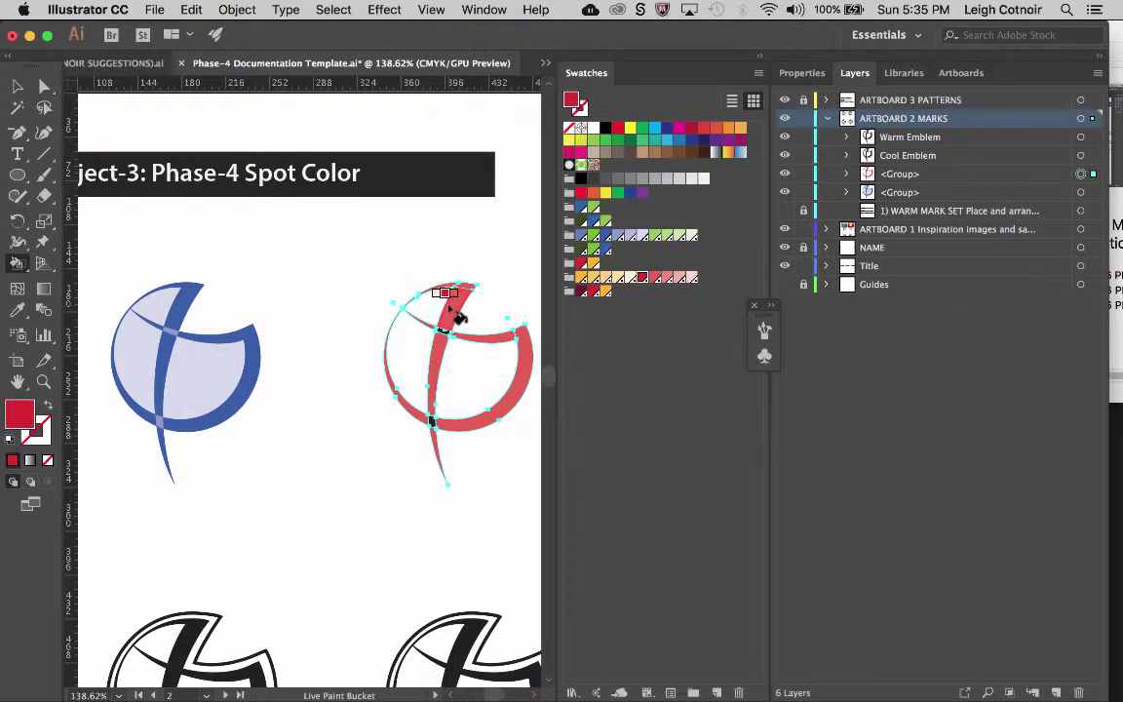
click(467, 297)
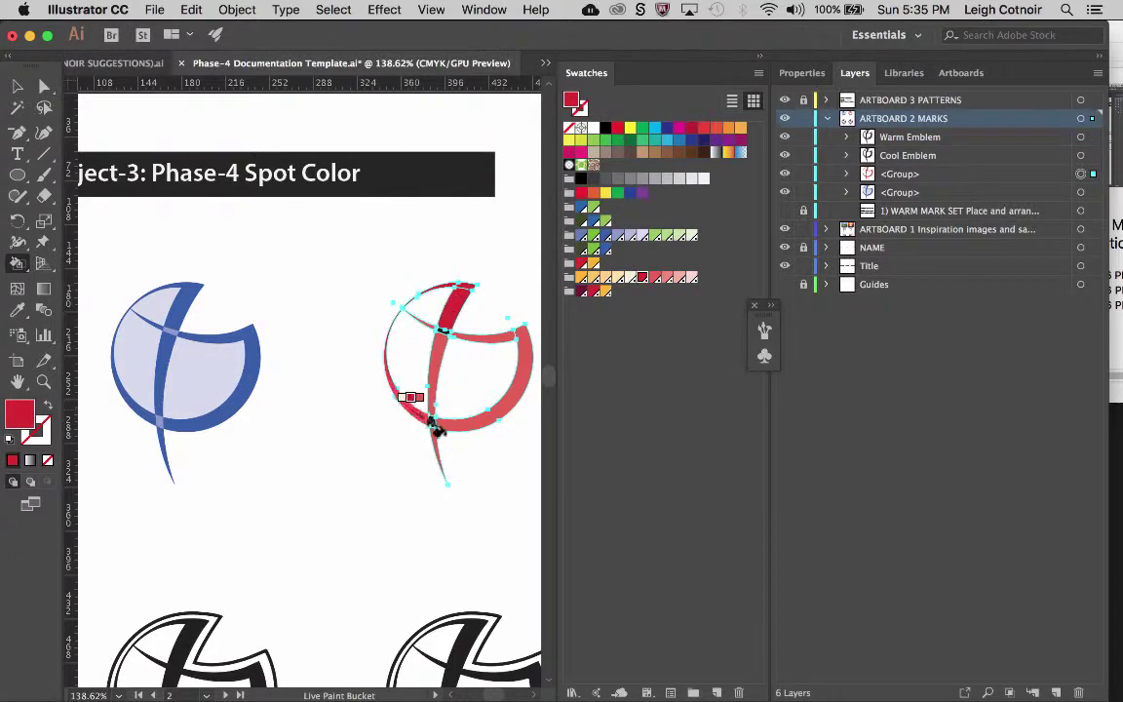
click(456, 421)
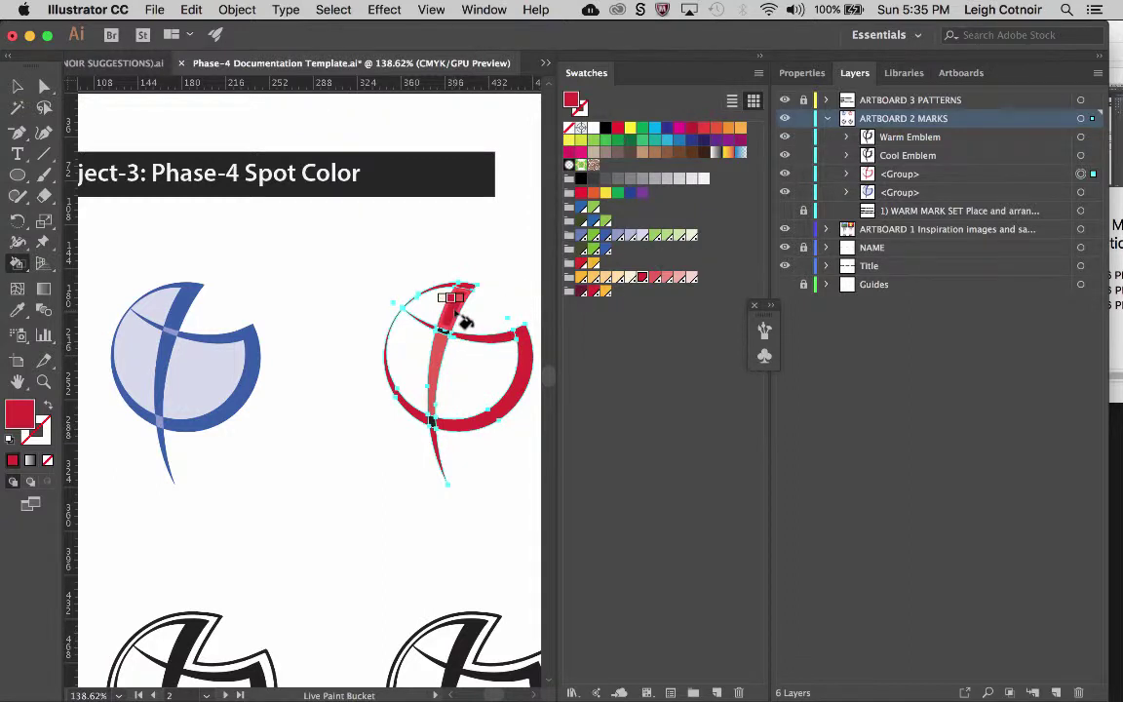
Try the darkest red tint in the stem's upper section, middle section and overlaps, and check the mark up close.
key(Right)
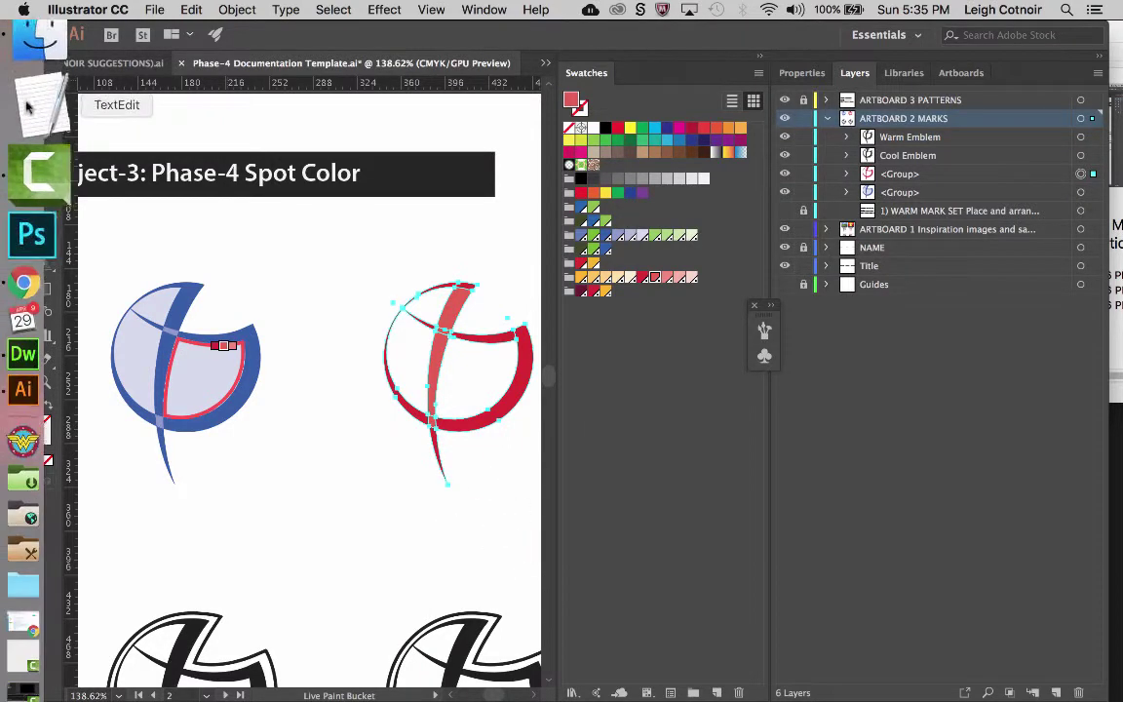
click(17, 85)
click(434, 353)
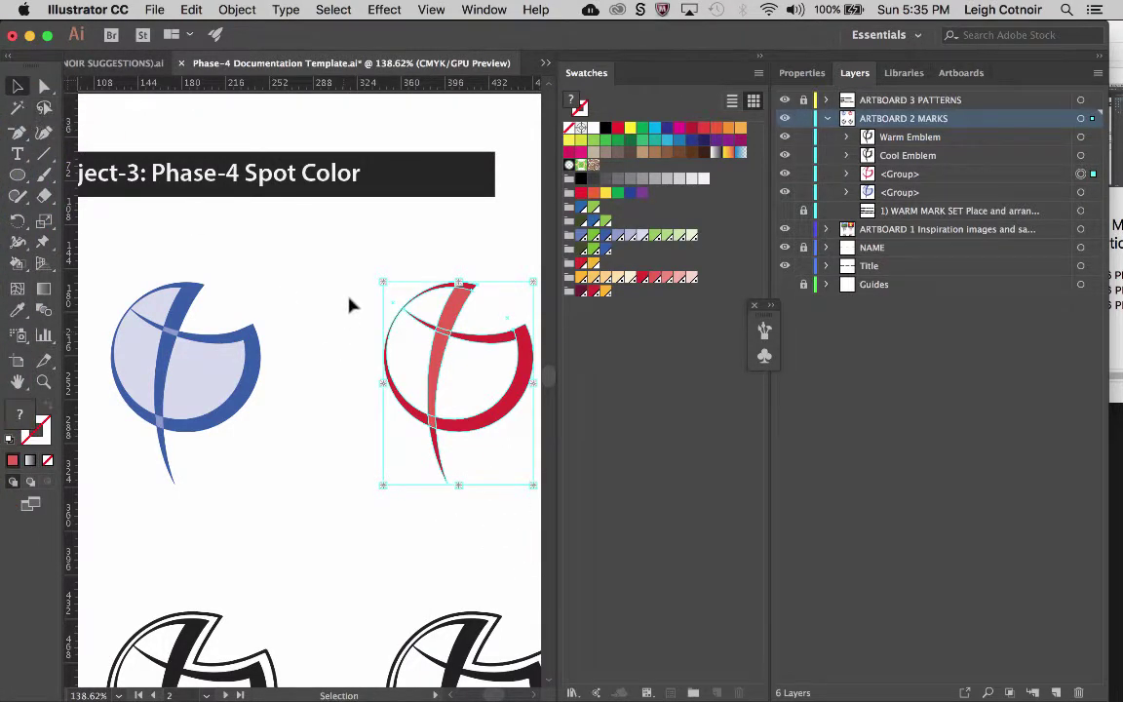
click(351, 293)
scroll(438, 355, up, 5)
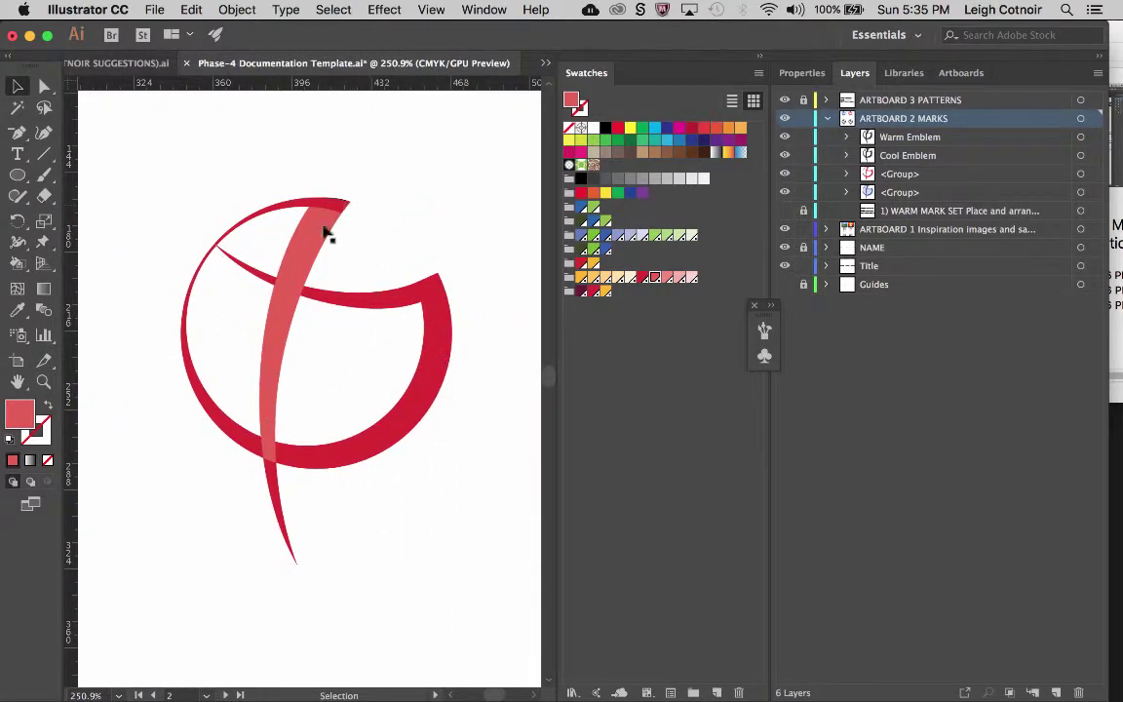
scroll(258, 325, down, 5)
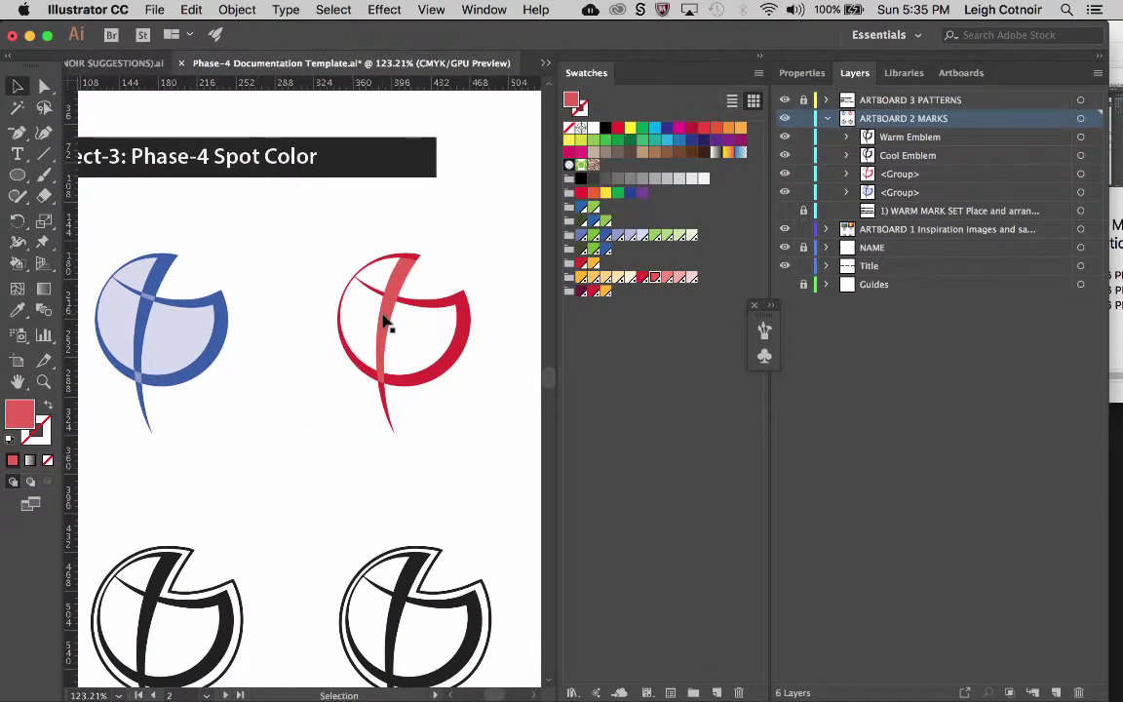
Refill the upper and middle sections of the warm mark's stem with solid red.
scroll(381, 281, up, 4)
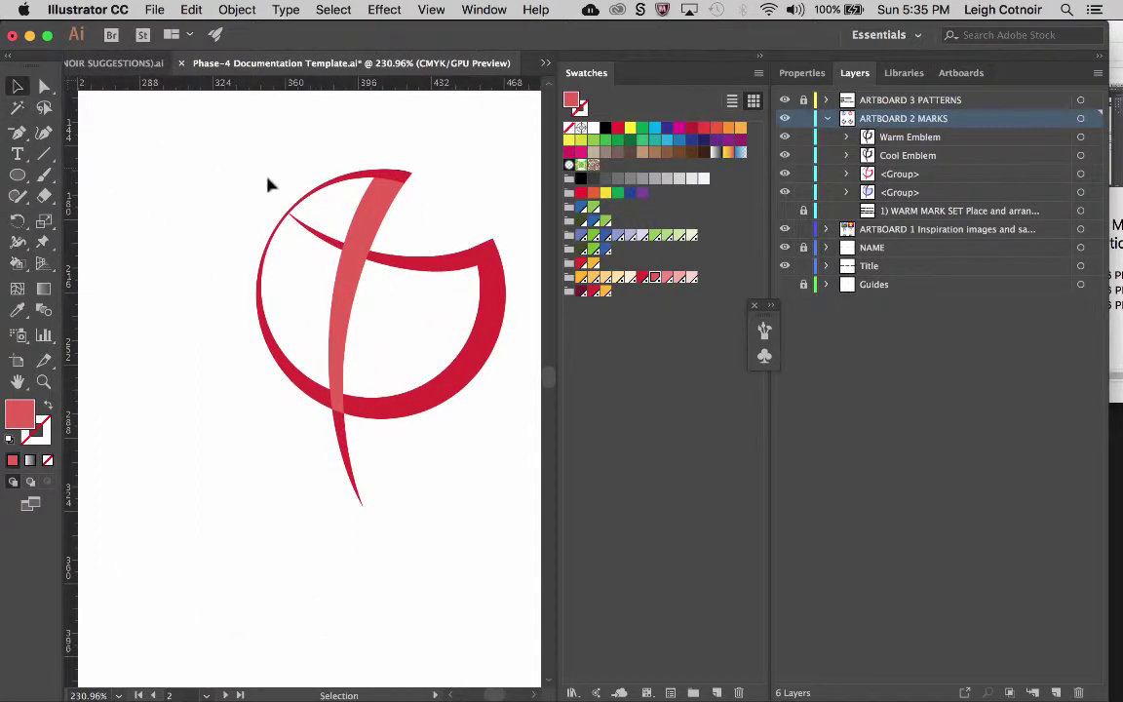
click(320, 195)
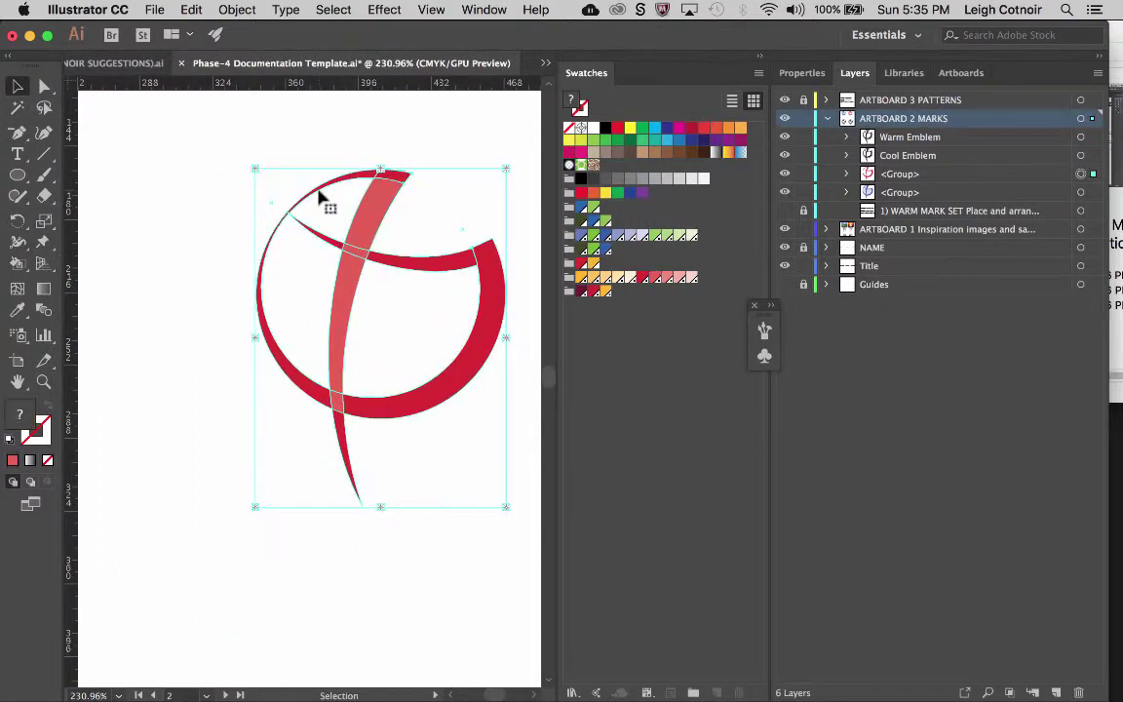
click(17, 261)
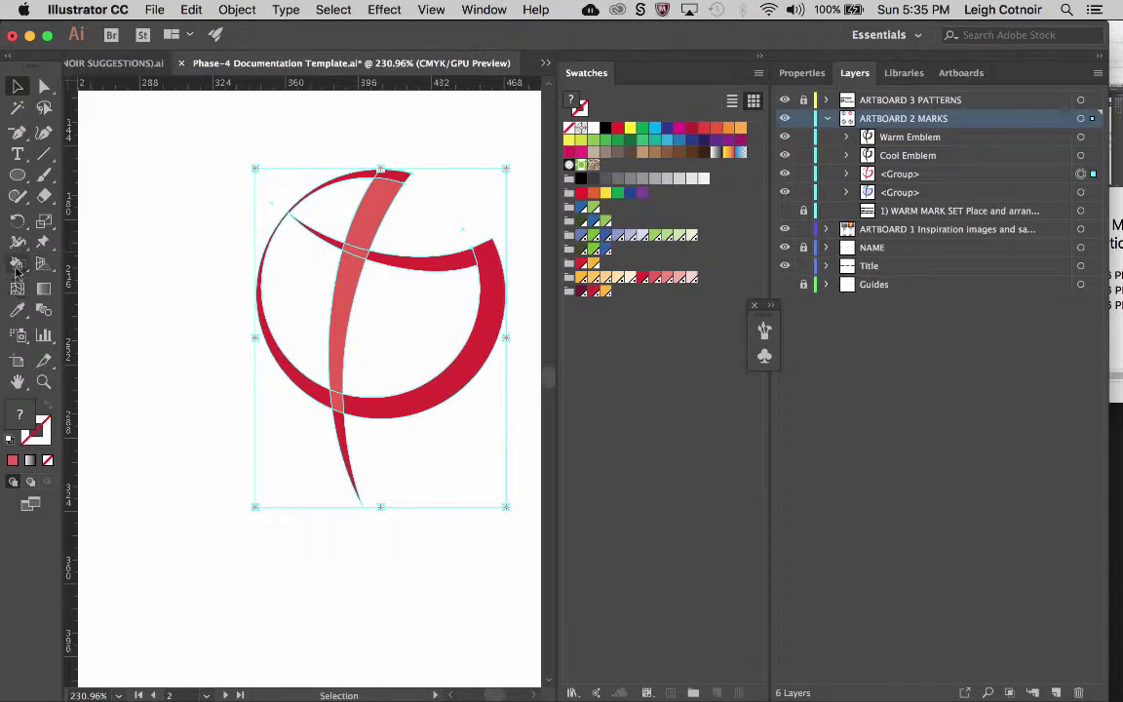
key(Left)
click(385, 224)
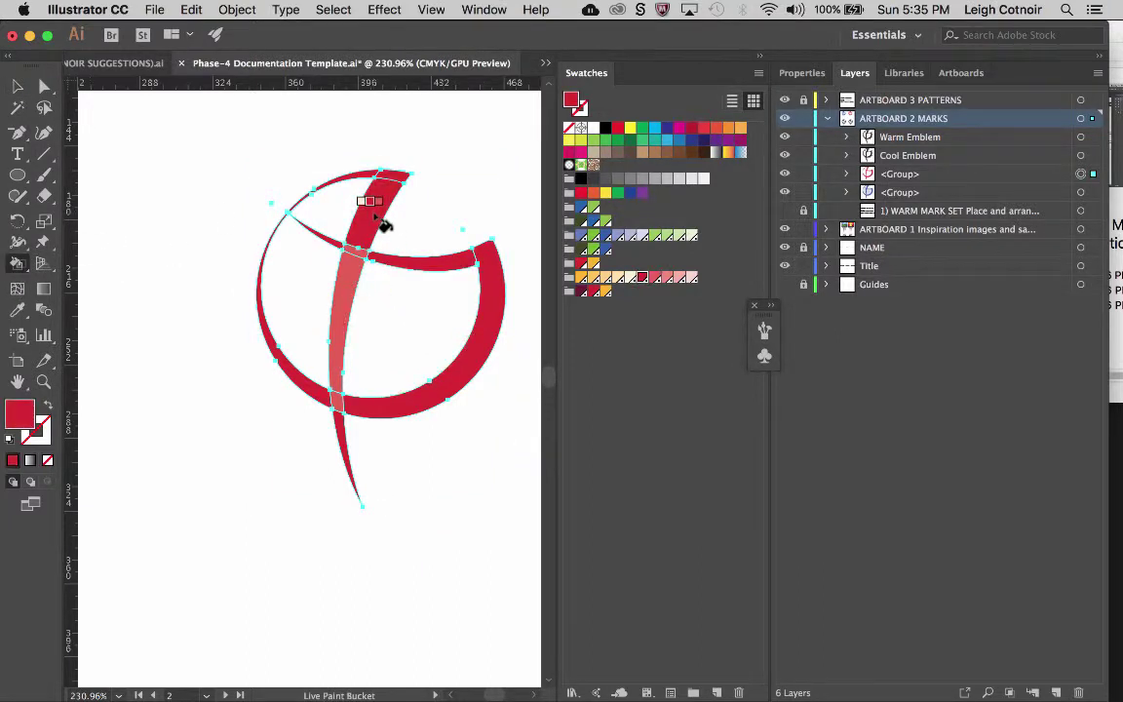
click(352, 278)
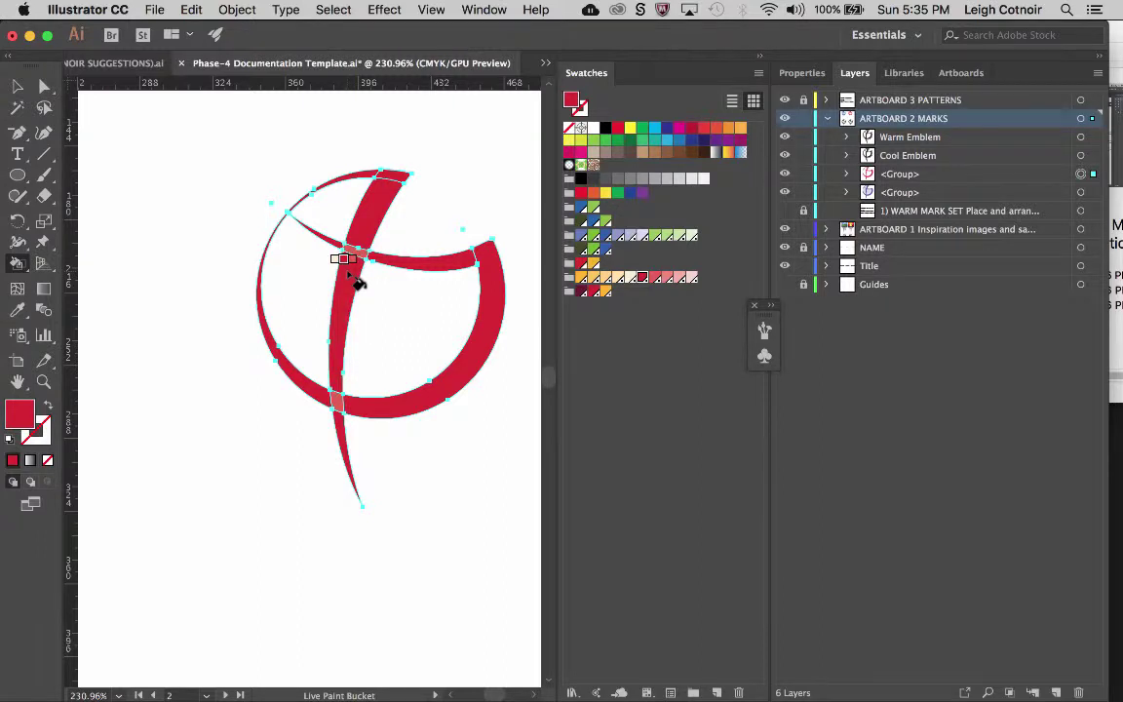
Try the second-darkest red tint in the stem's overlaps with the crossbar and the outer curve.
key(Right)
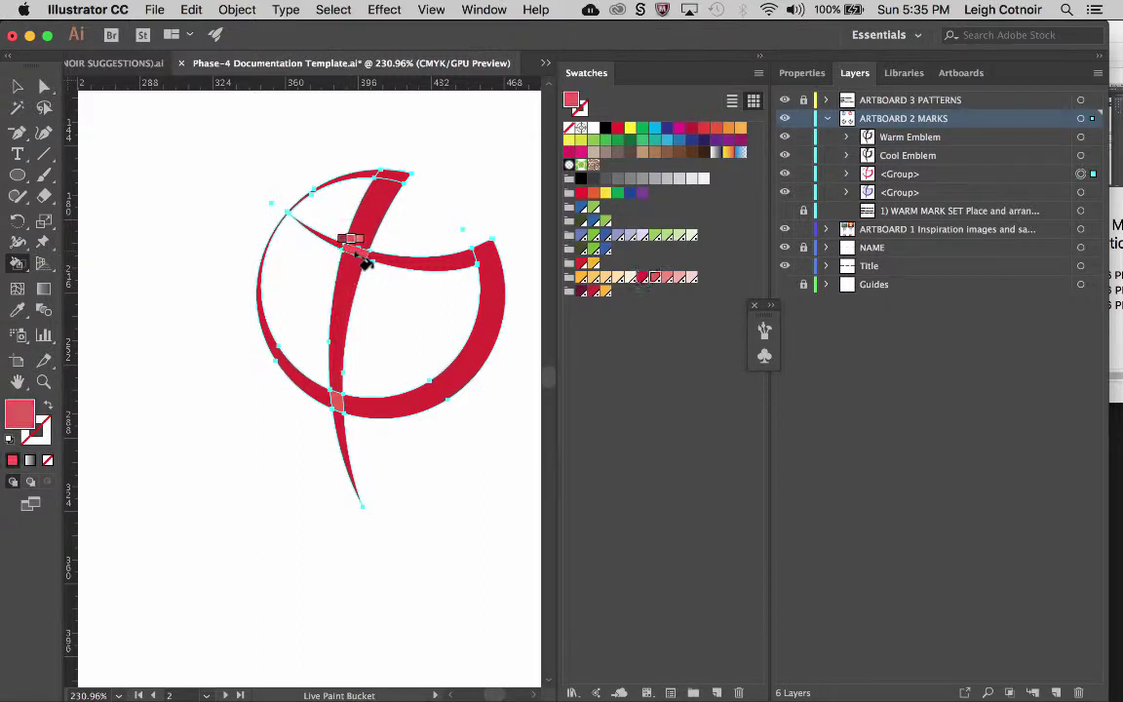
click(362, 258)
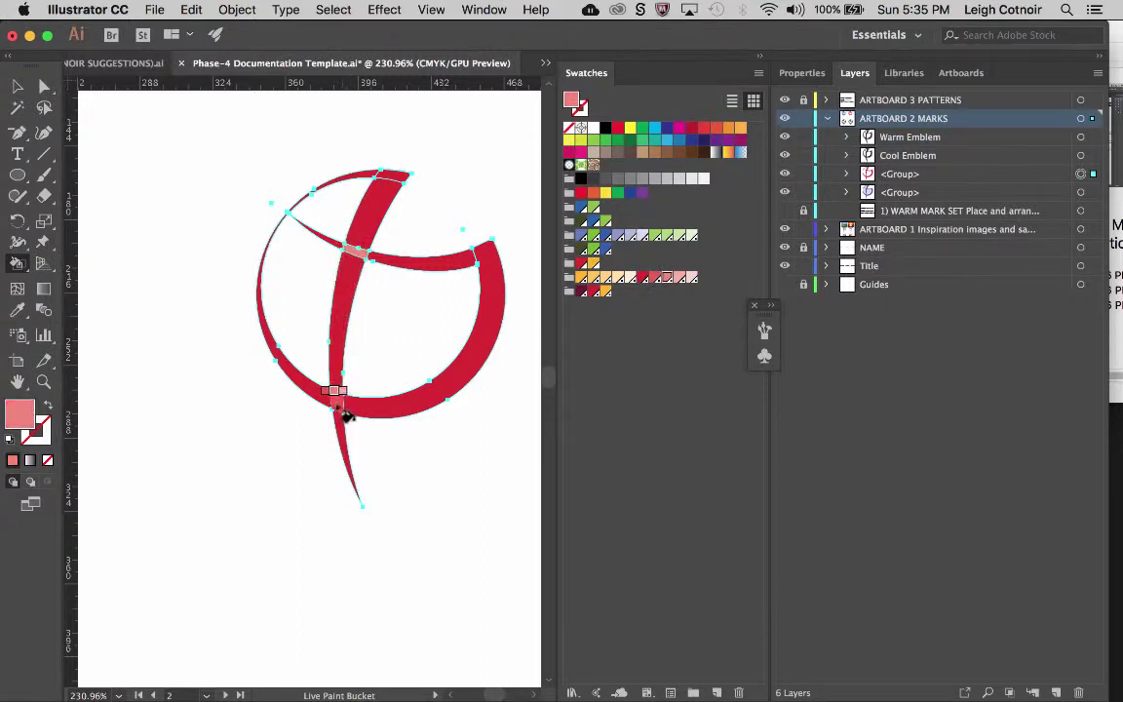
click(345, 412)
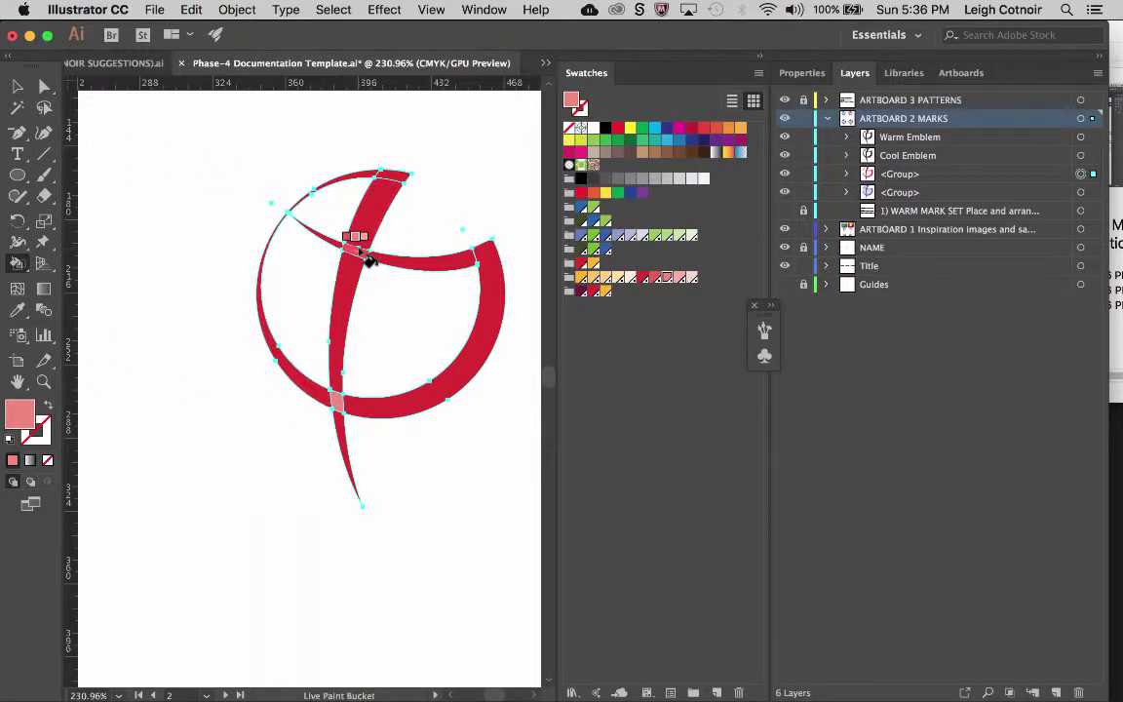
Fill the stem's overlaps with the crossbar and the outer curve with the second-lightest pink tint, and compare both colored marks.
key(Right)
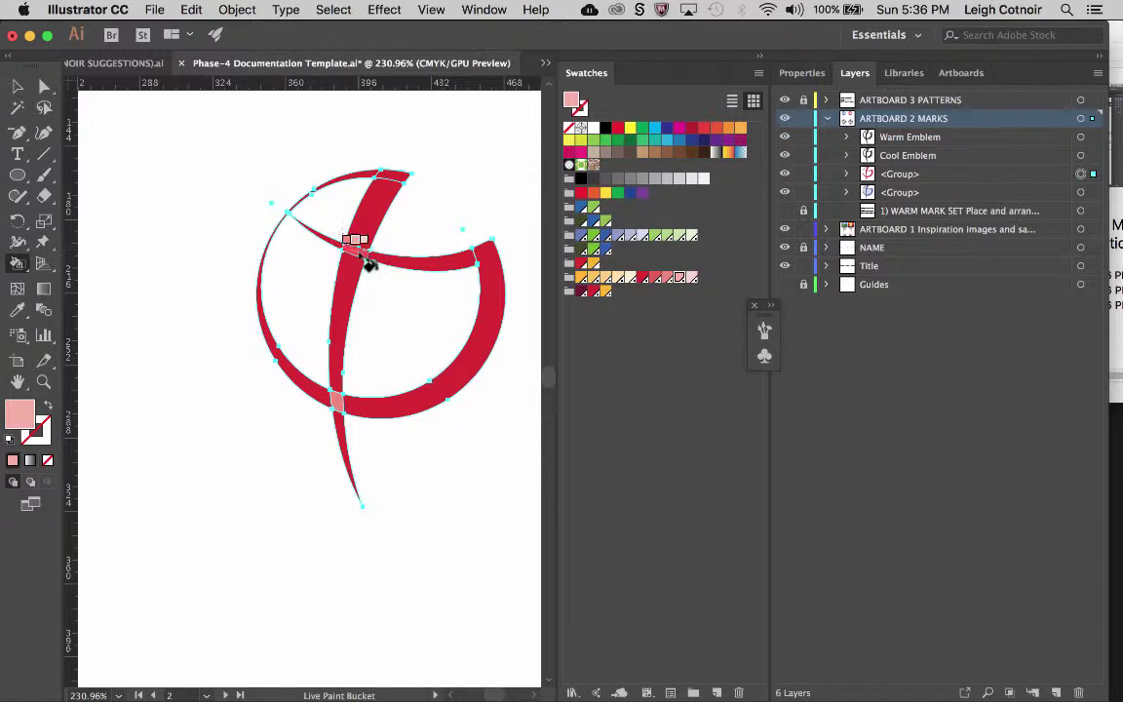
click(363, 255)
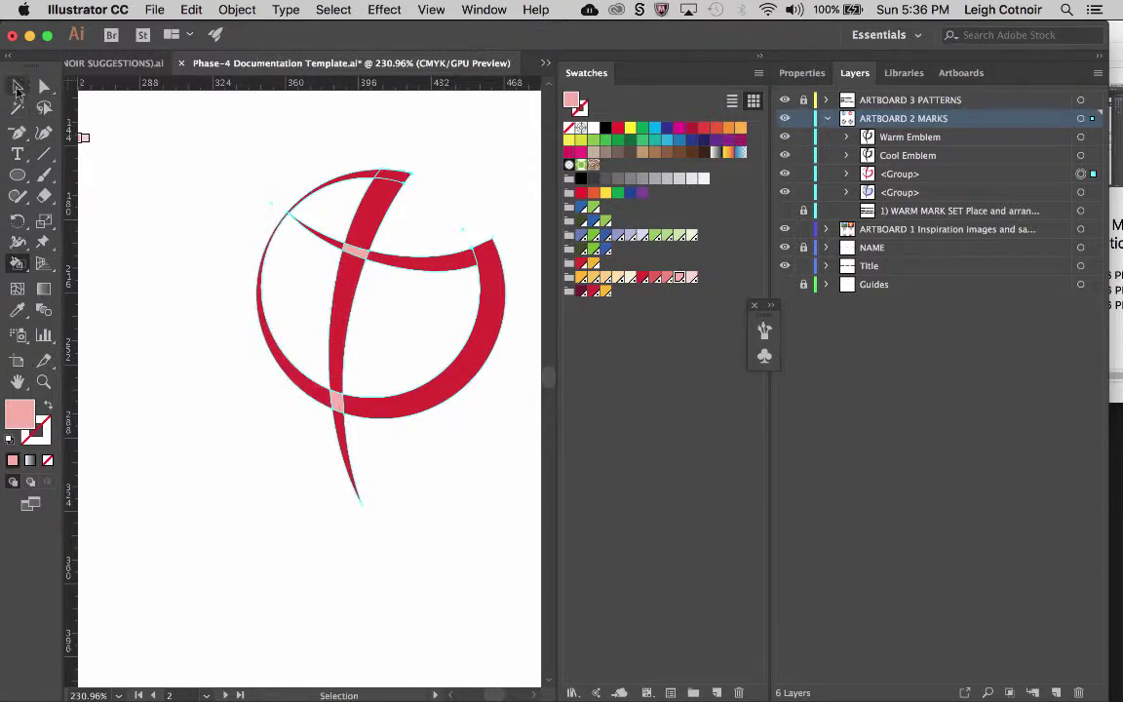
key(v)
key(k)
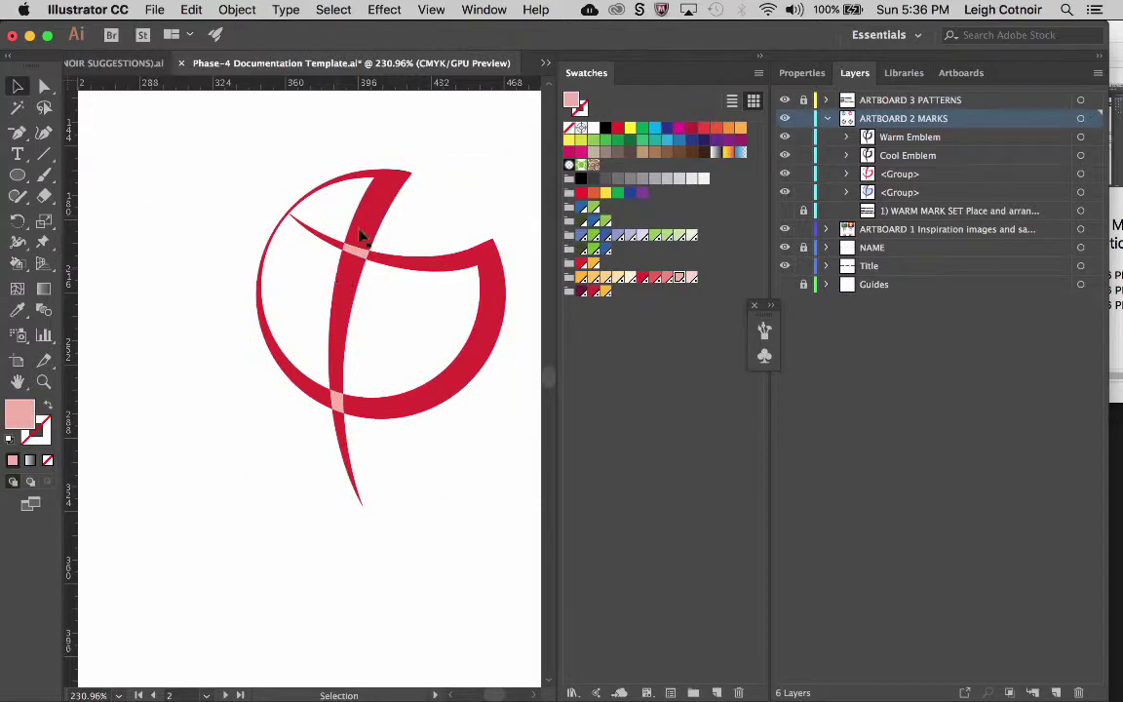
scroll(443, 193, down, 3)
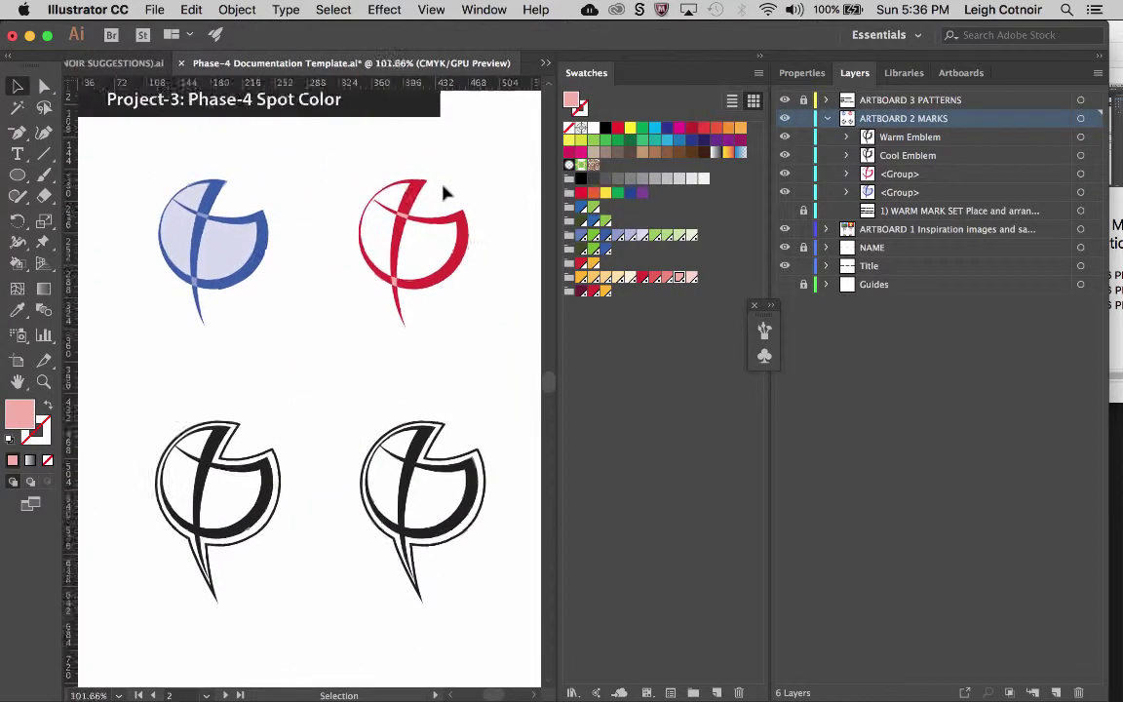
Try the second-lightest orange tint in the warm mark's stem overlaps with the crossbar and the outer curve.
click(403, 216)
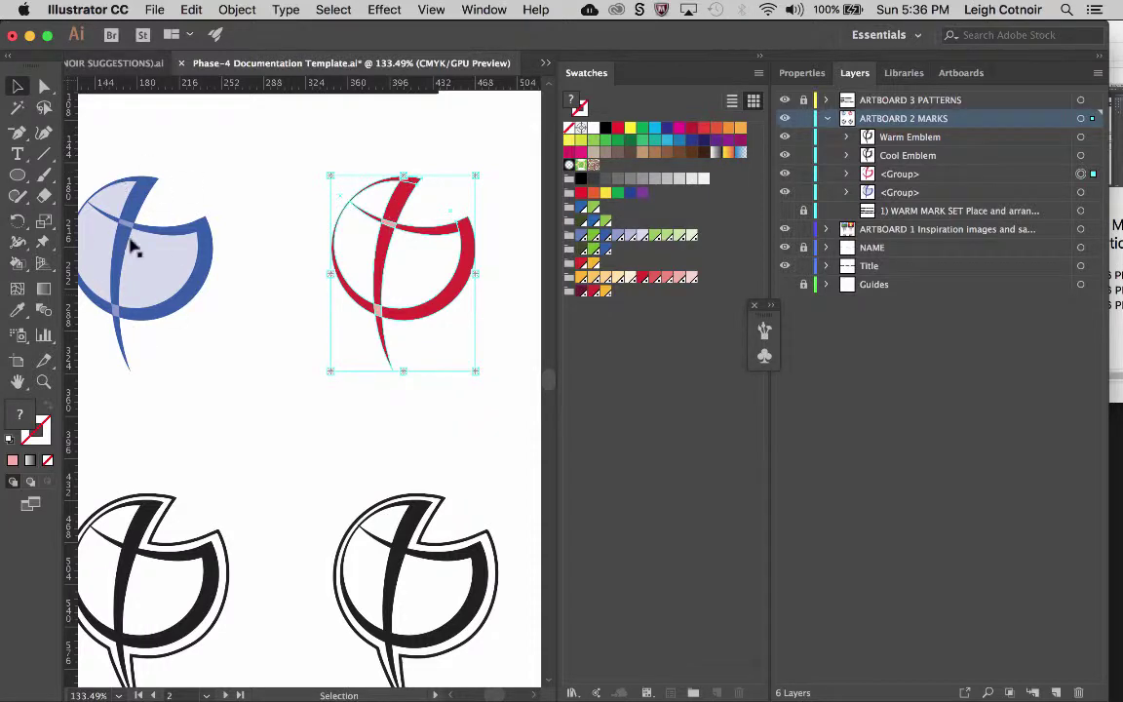
scroll(403, 249, up, 2)
scroll(403, 249, up, 2)
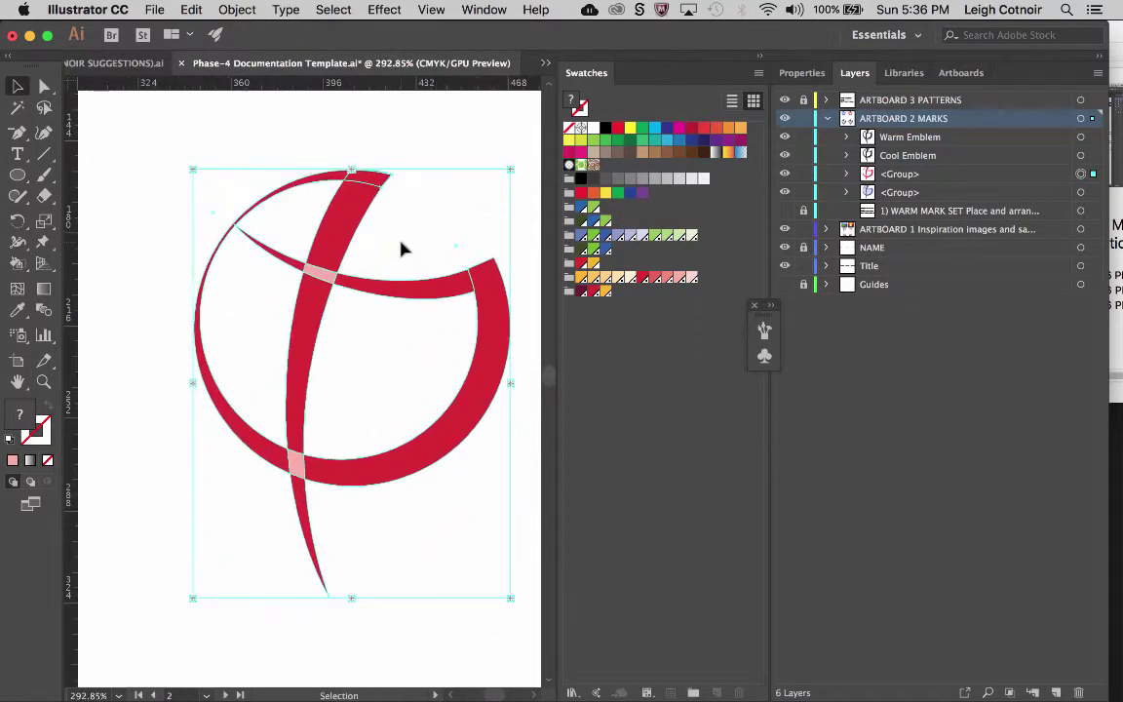
scroll(403, 249, up, 2)
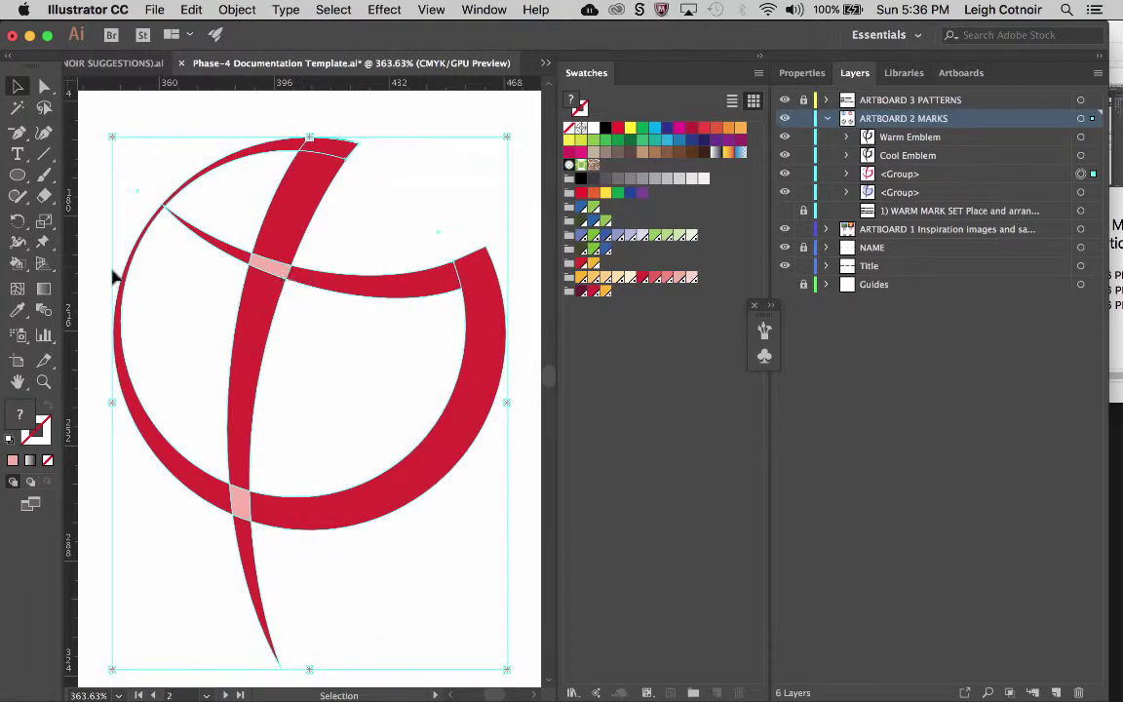
click(16, 265)
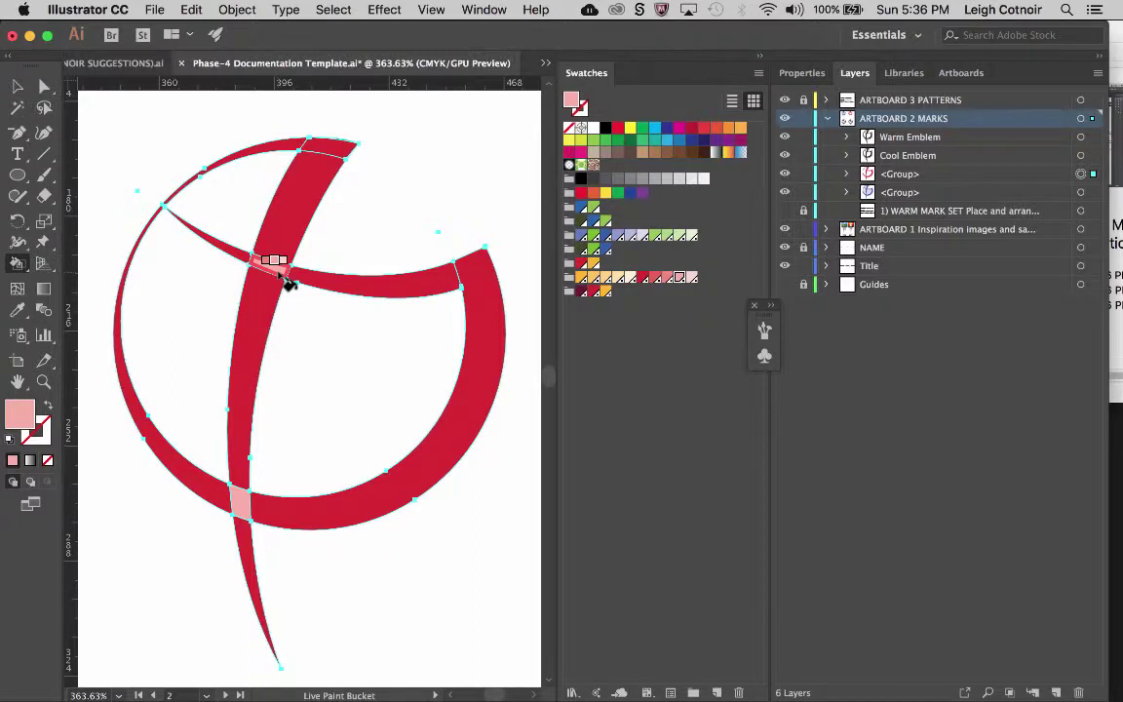
key(Left)
key(Left)
key(Left)
key(Left)
key(Left)
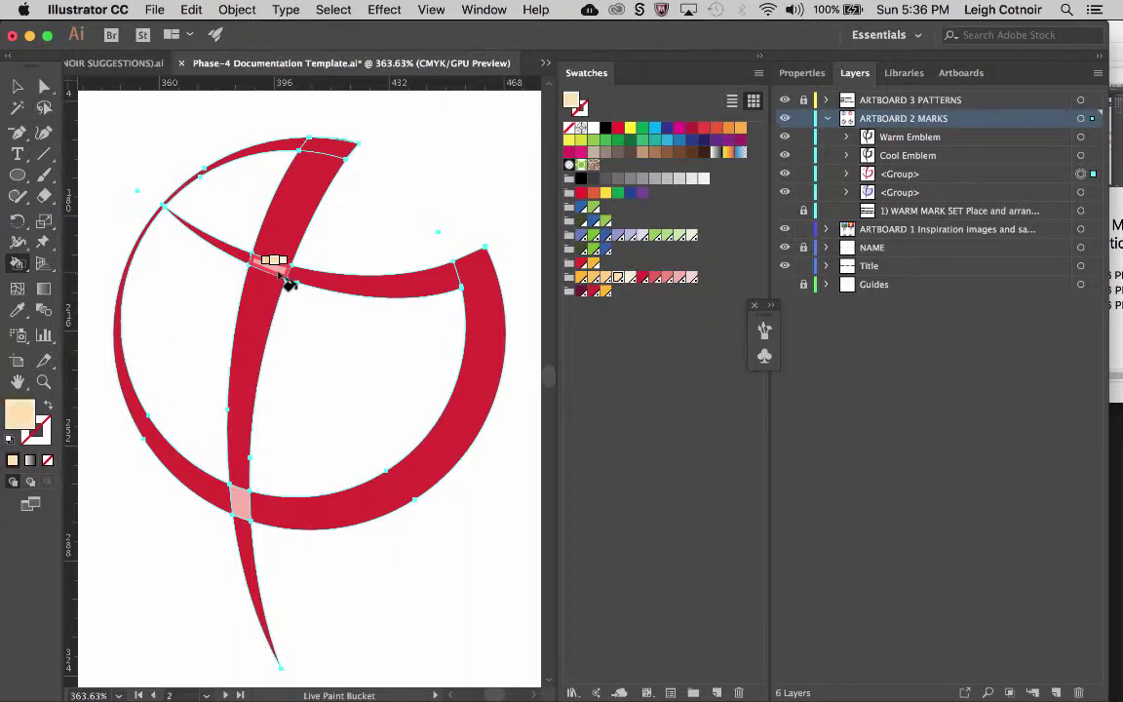
click(282, 278)
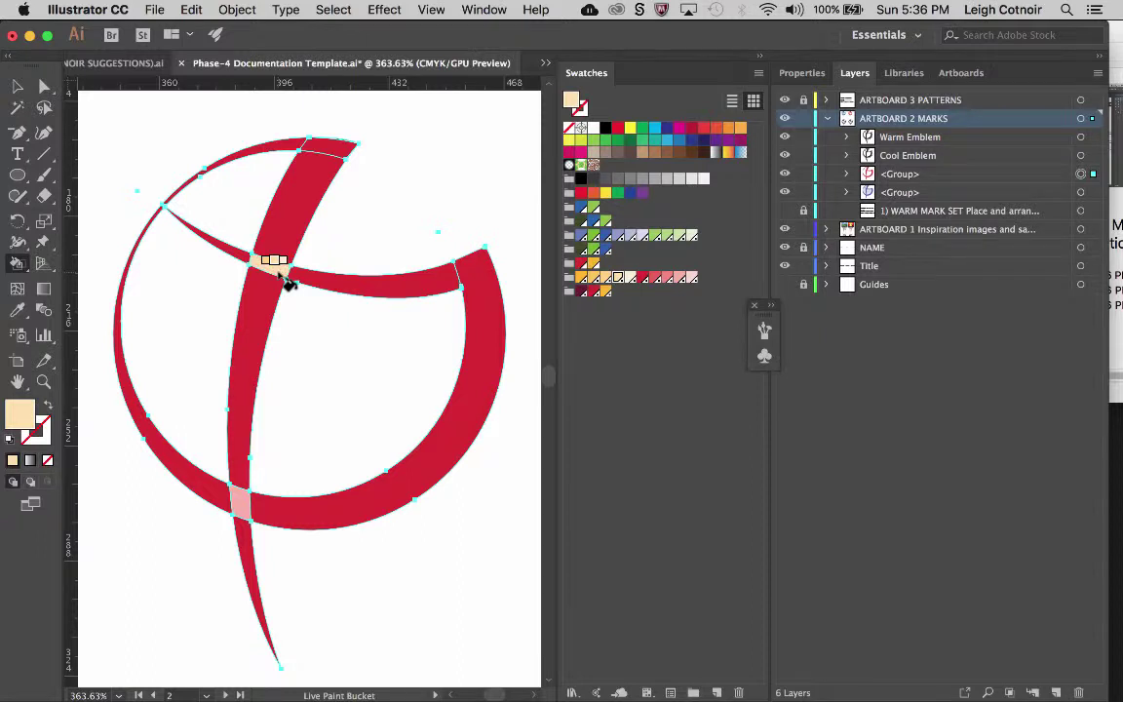
click(242, 503)
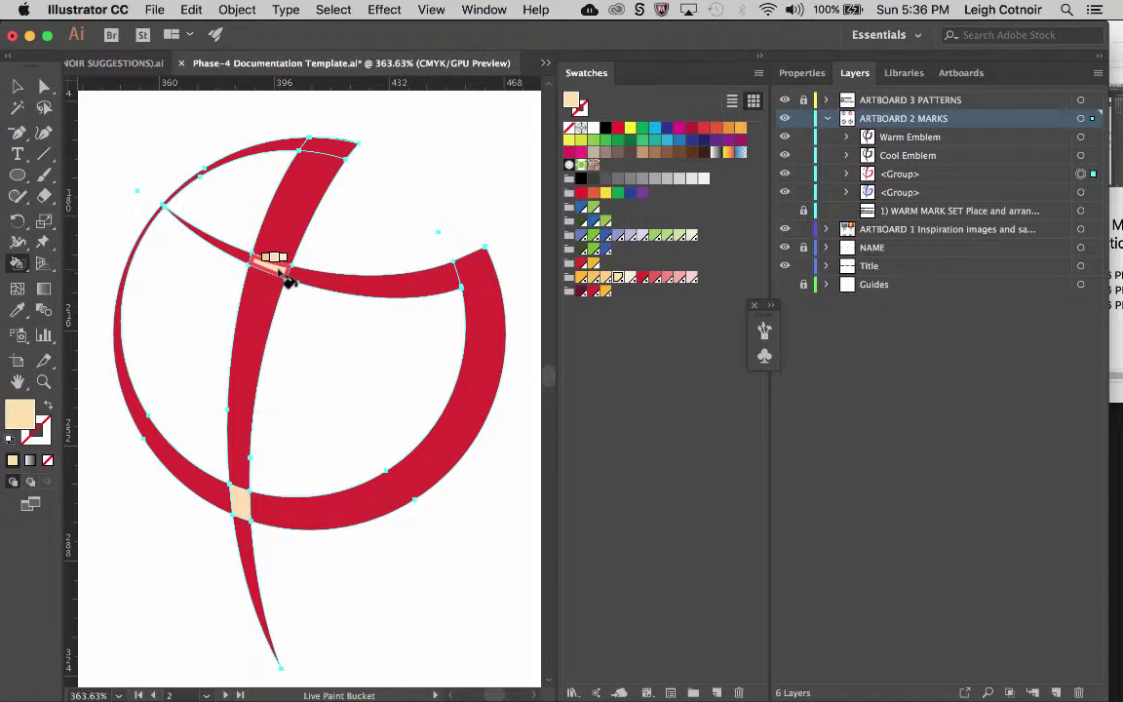
Fill the stem's overlaps with the crossbar and the outer curve with the darkest orange tint, and deselect the warm mark.
key(Left)
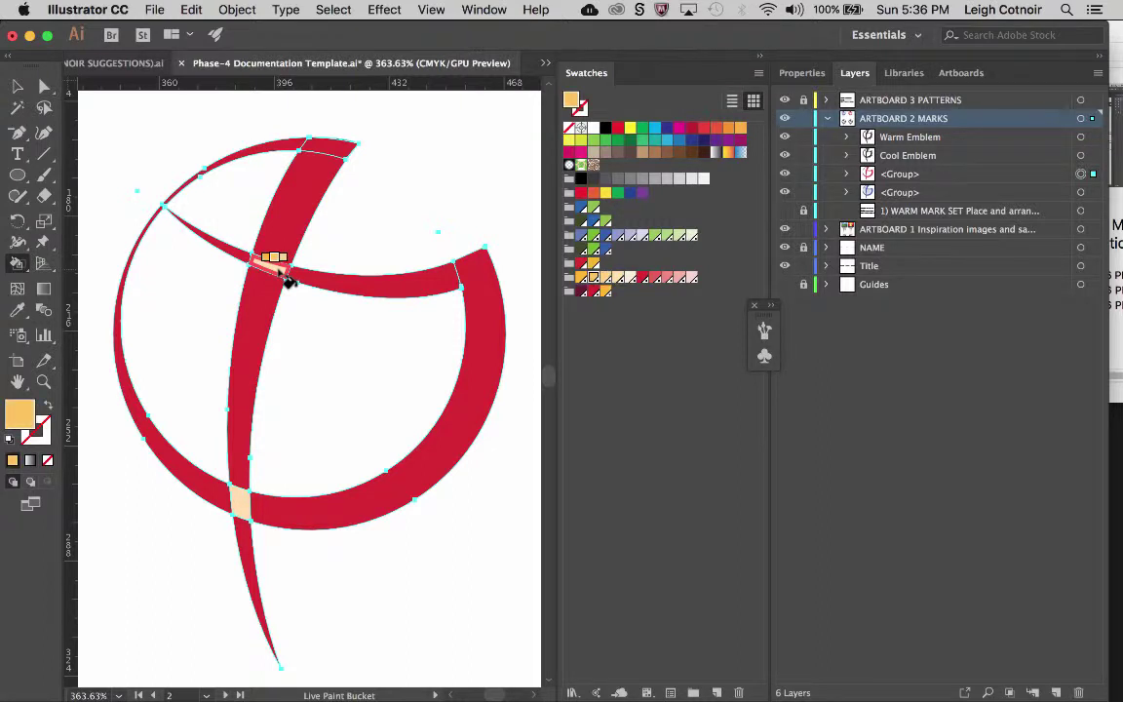
click(283, 275)
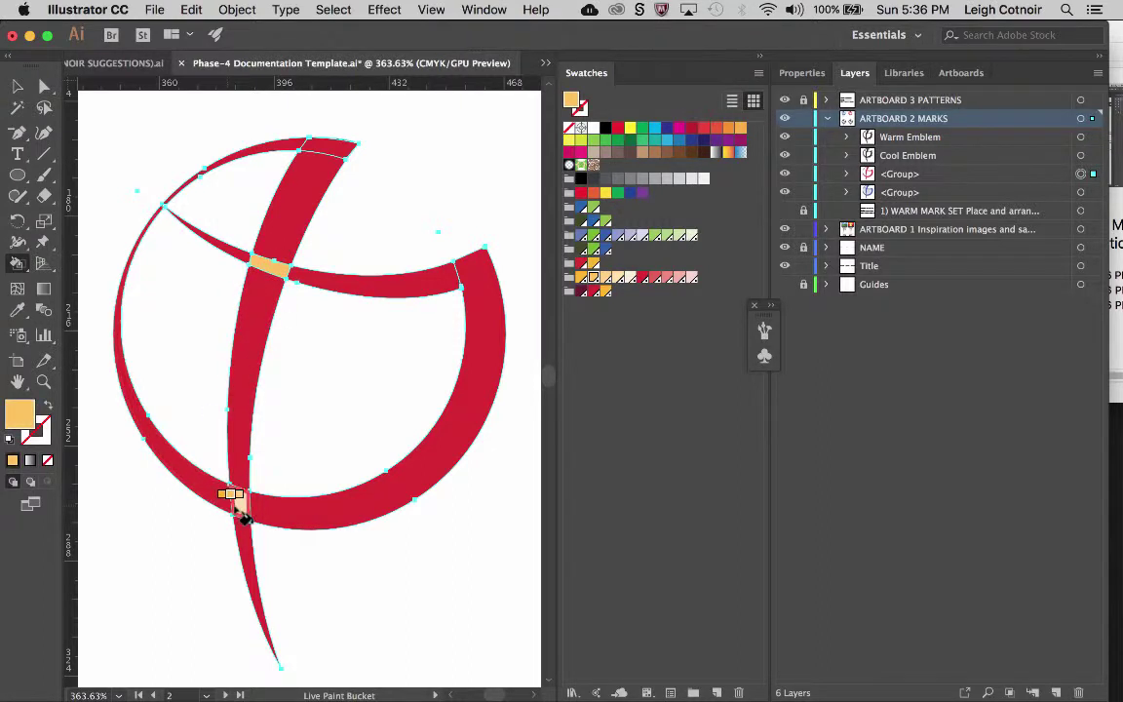
alt+scroll(413, 419, down, 5)
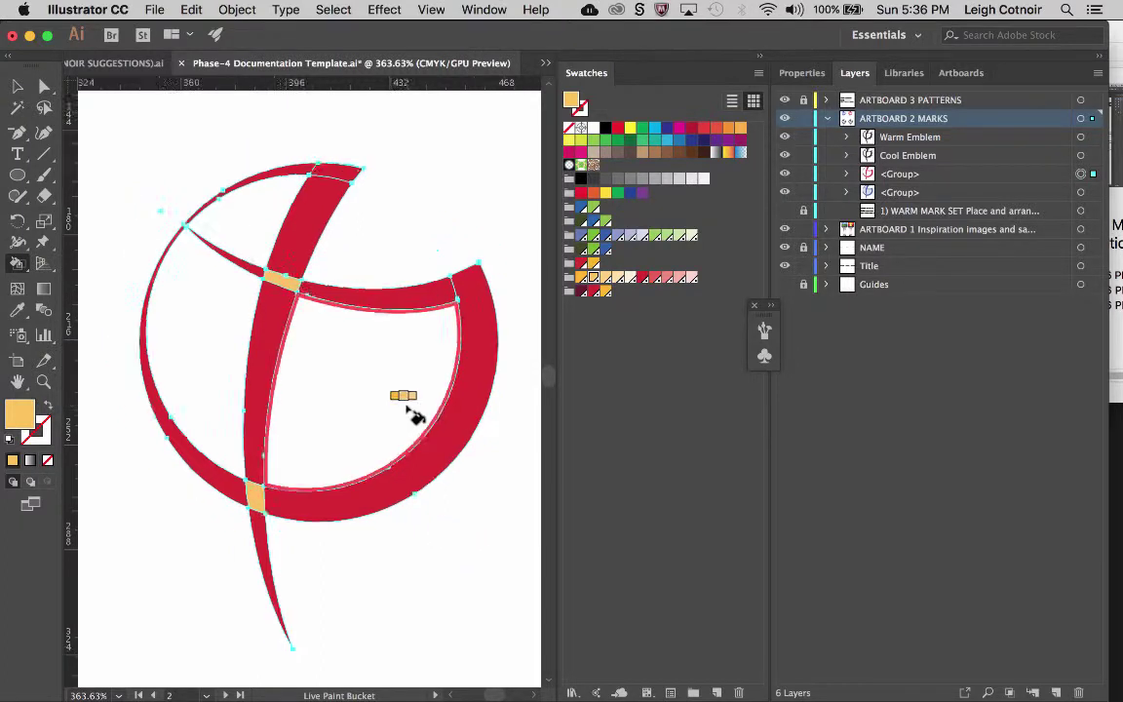
key(v)
click(294, 414)
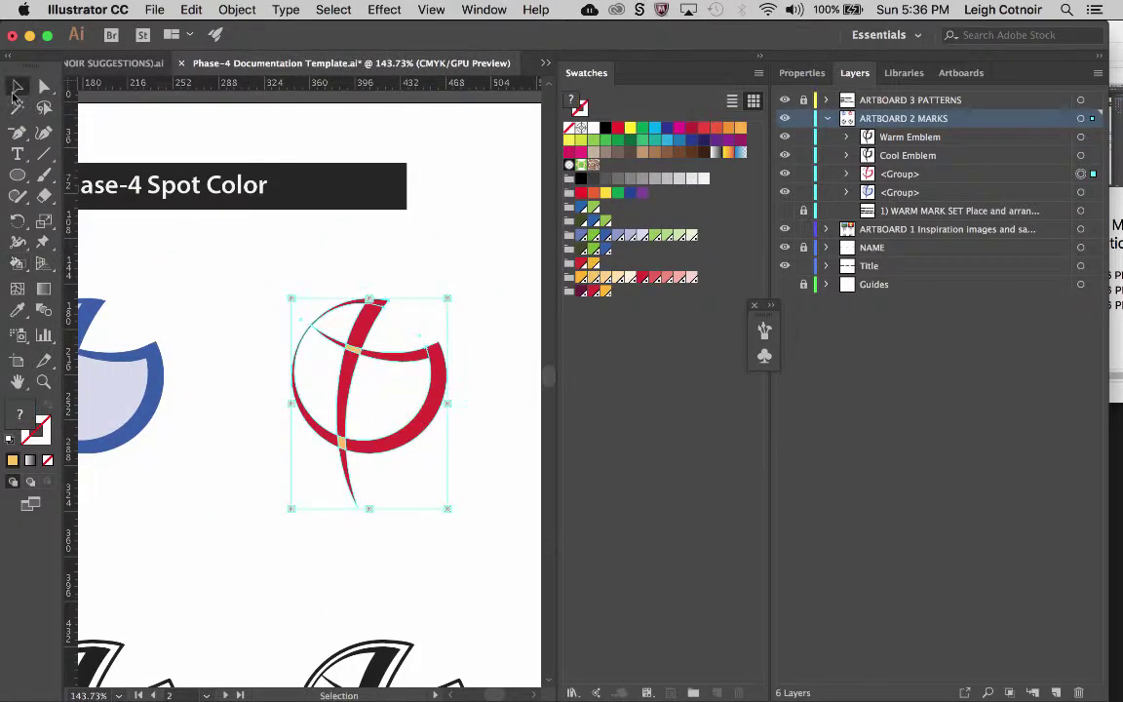
click(337, 271)
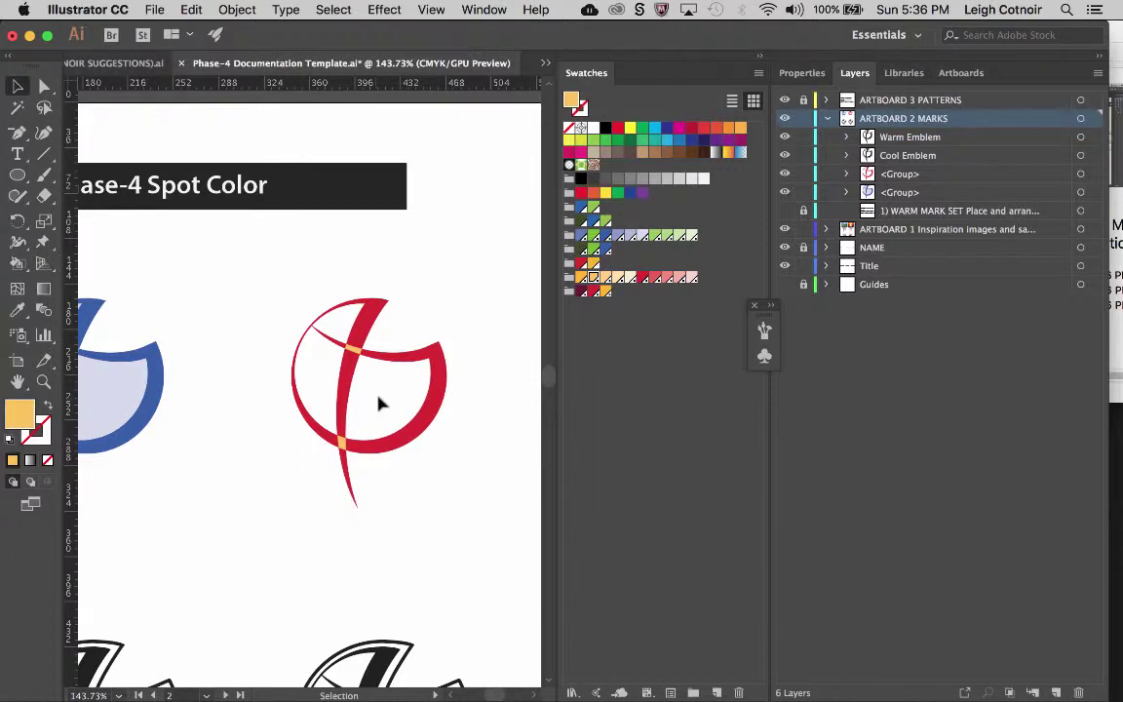
Try the lightest pink tint in the warm mark's large enclosed area to the right of the stem.
click(19, 263)
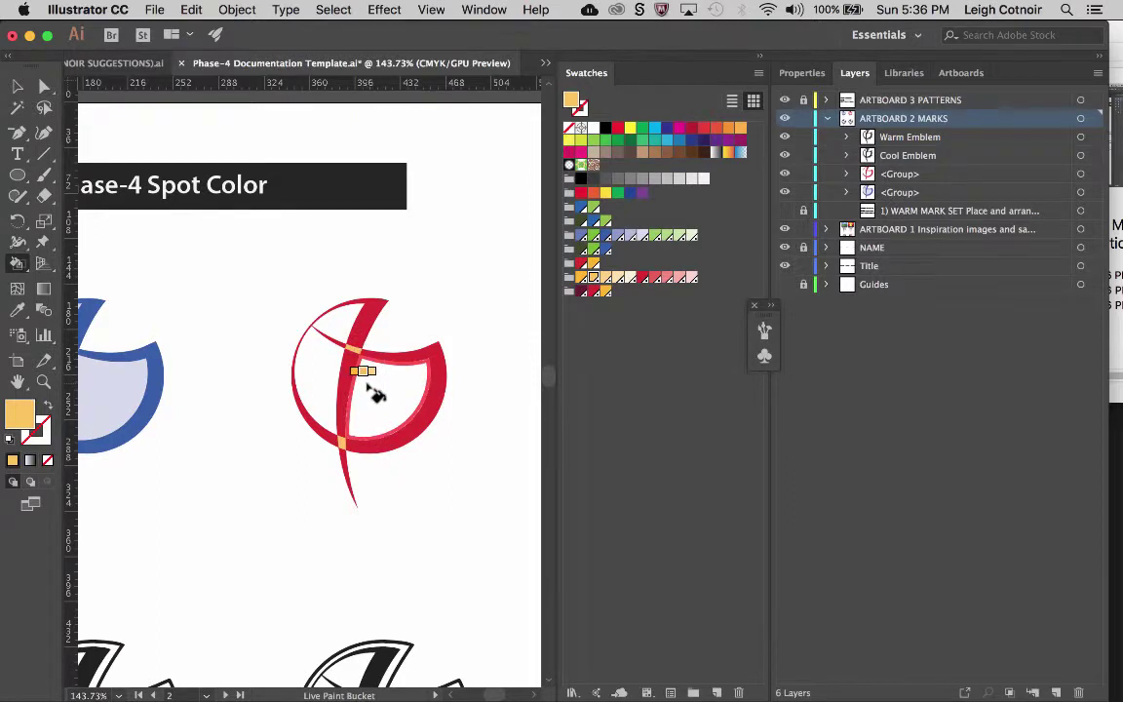
key(Left)
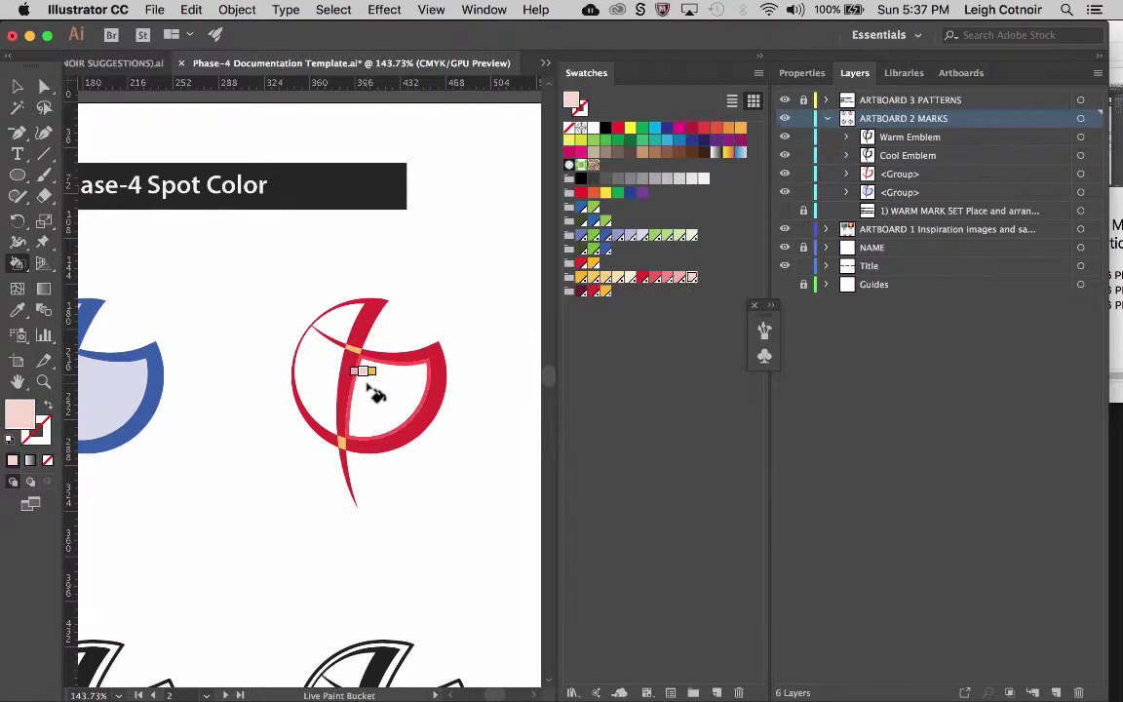
click(371, 391)
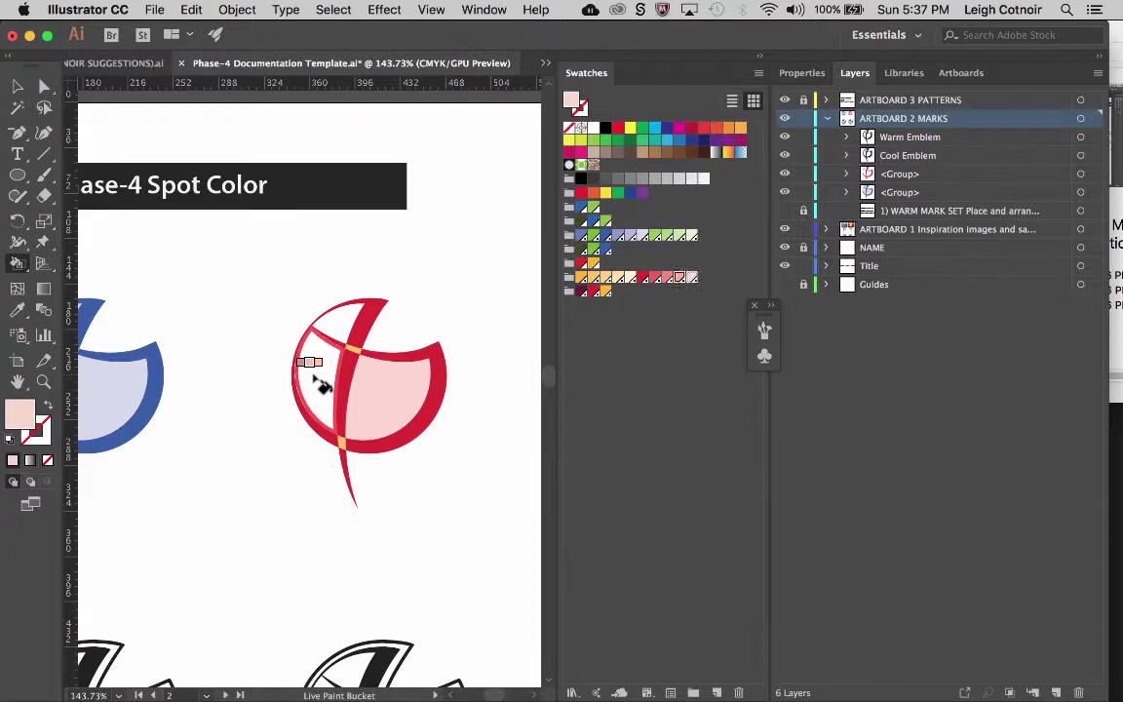
Try the lightest orange tint in all three enclosed areas of the warm mark, and compare it with the cool mark.
key(Left)
key(Left)
key(Left)
key(Left)
key(Left)
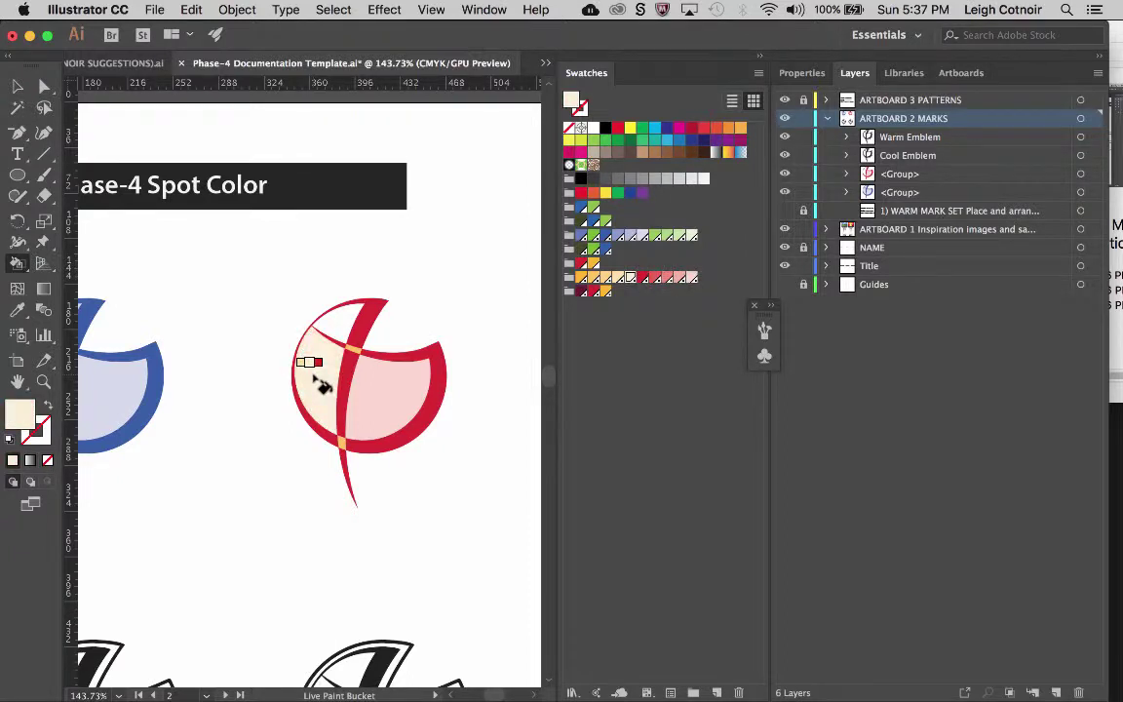
click(320, 374)
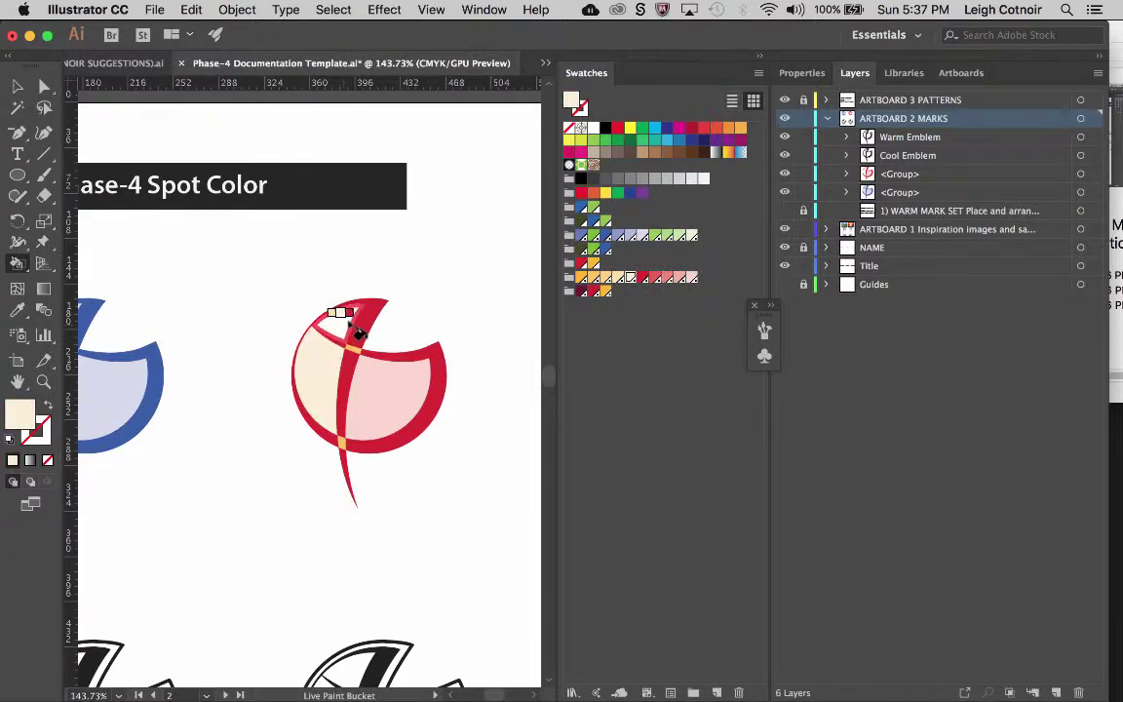
click(392, 421)
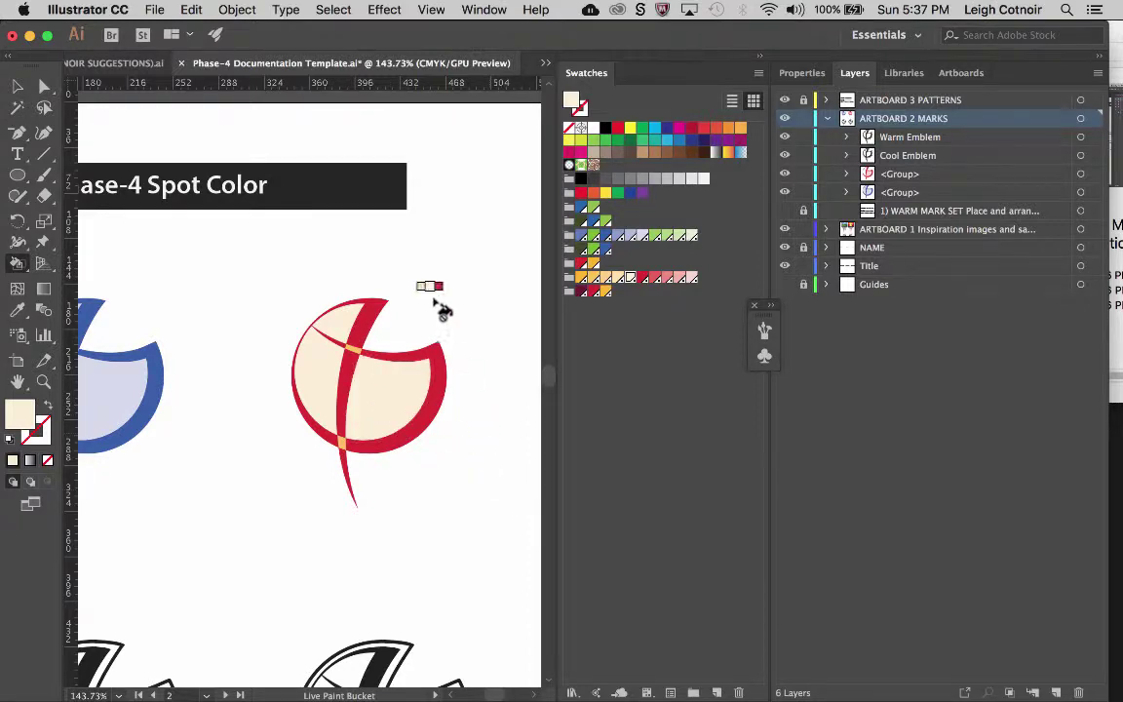
scroll(431, 306, down, 4)
scroll(441, 309, up, 2)
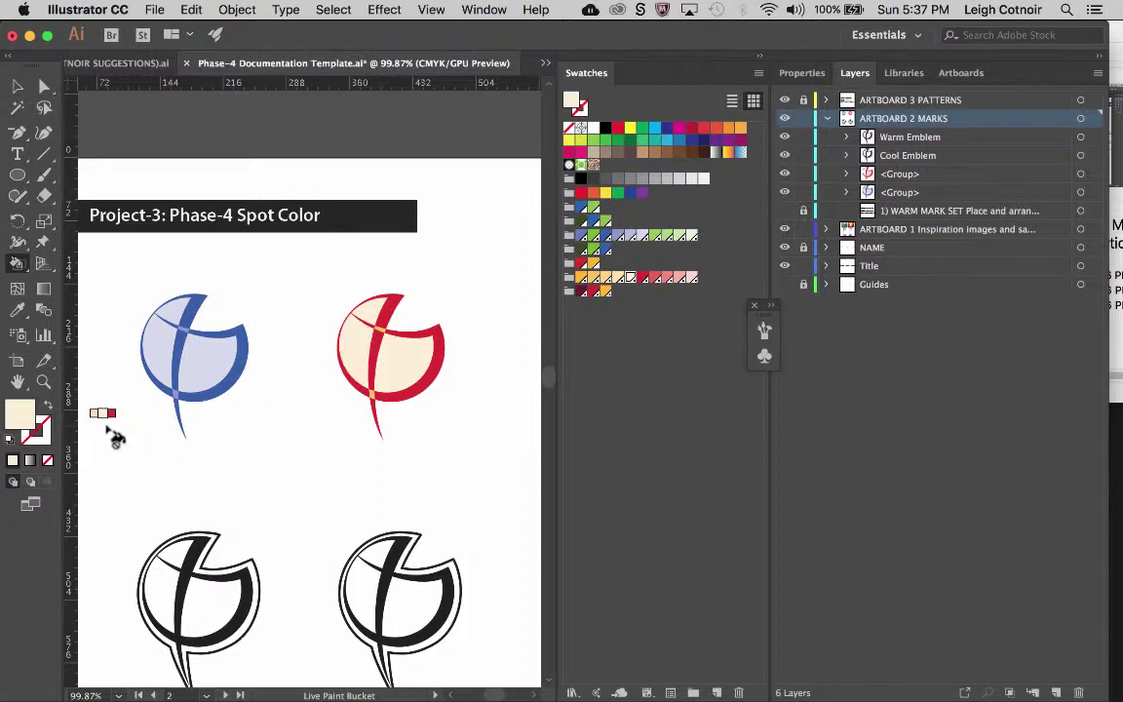
Reset the fill and stroke to their defaults and fill the warm mark's three enclosed areas with white.
key(v)
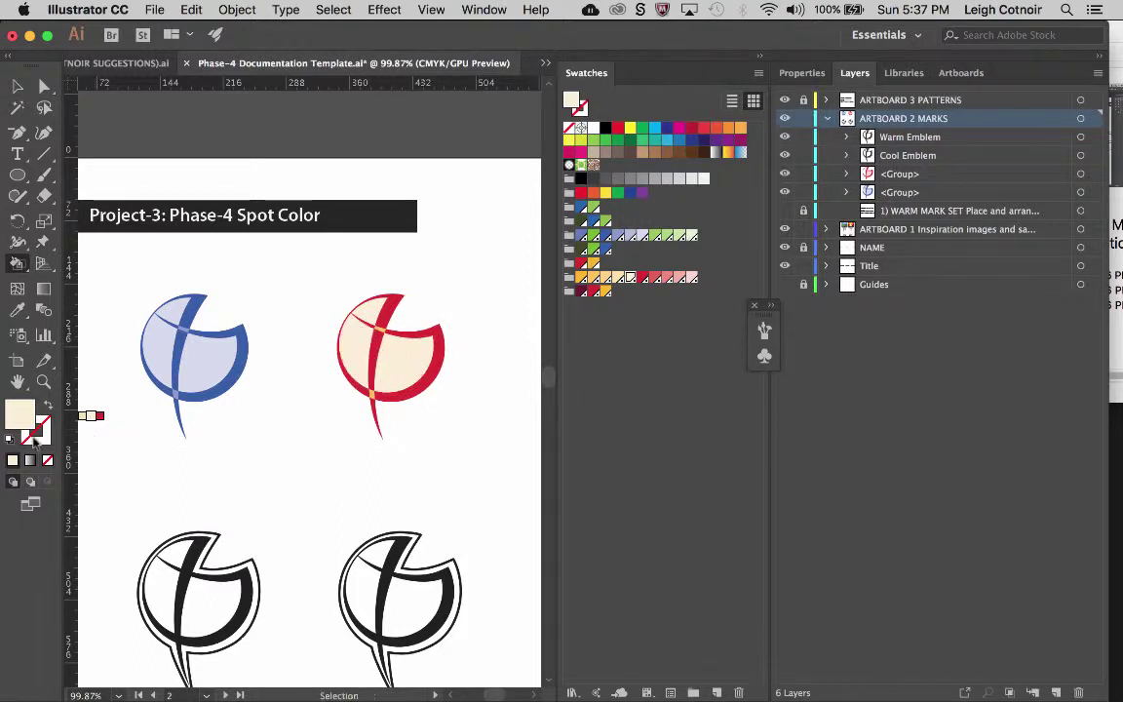
click(9, 439)
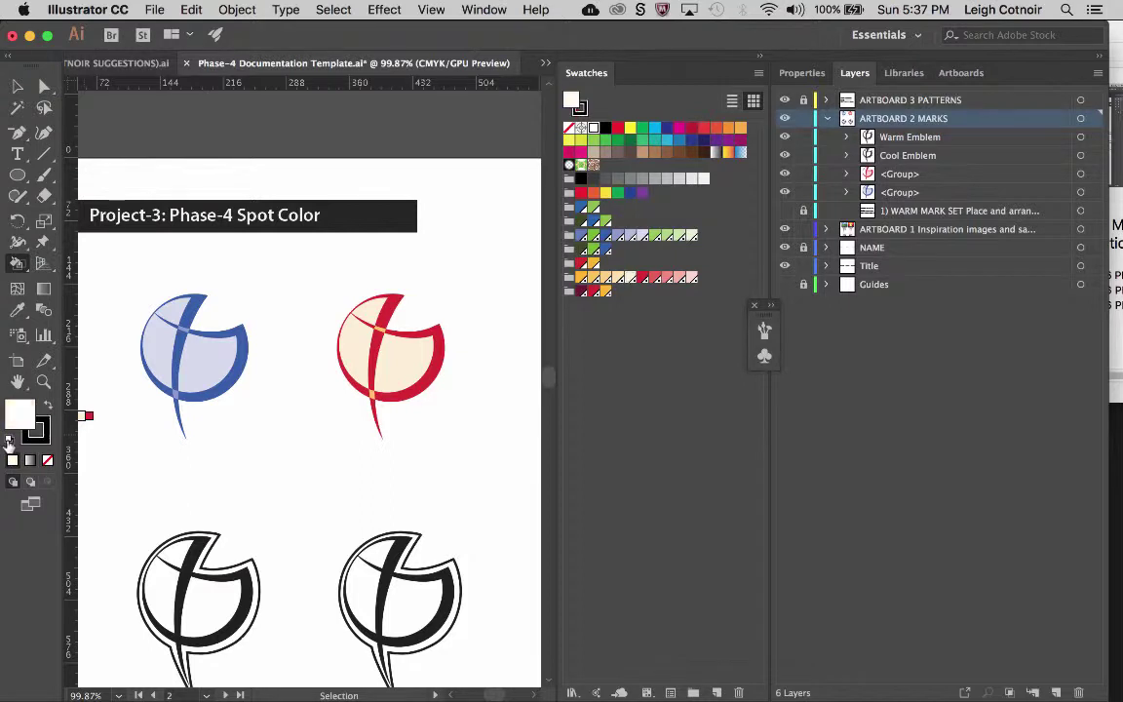
key(k)
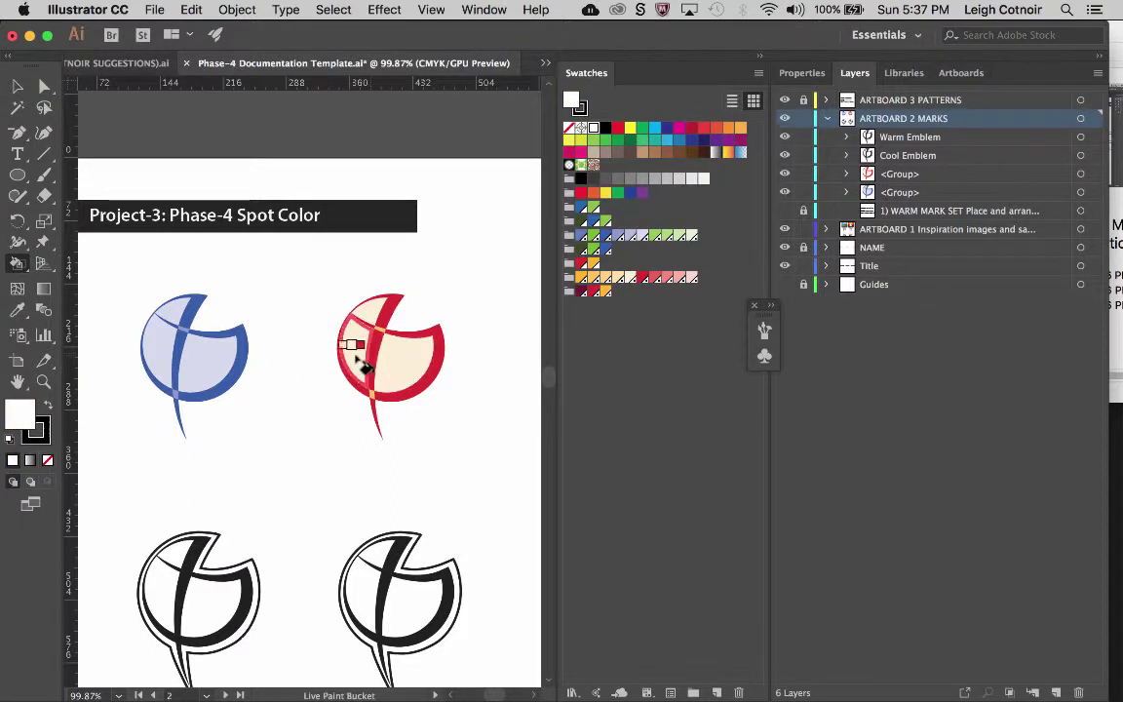
key(Left)
key(Left)
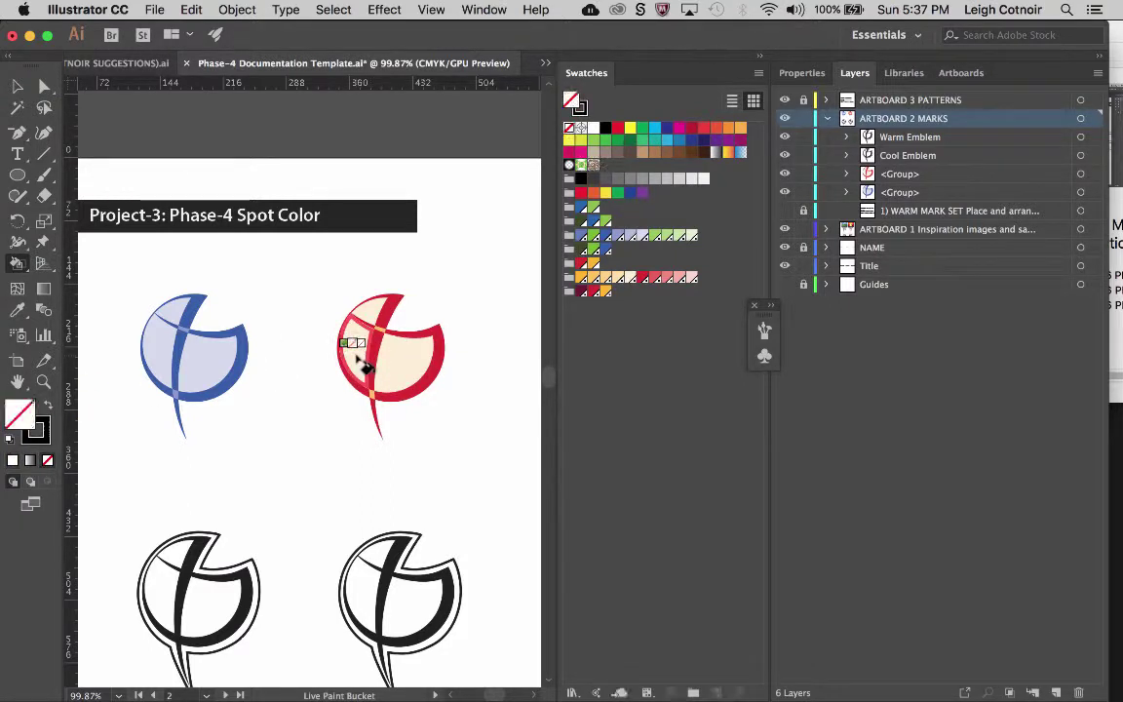
key(Right)
click(362, 363)
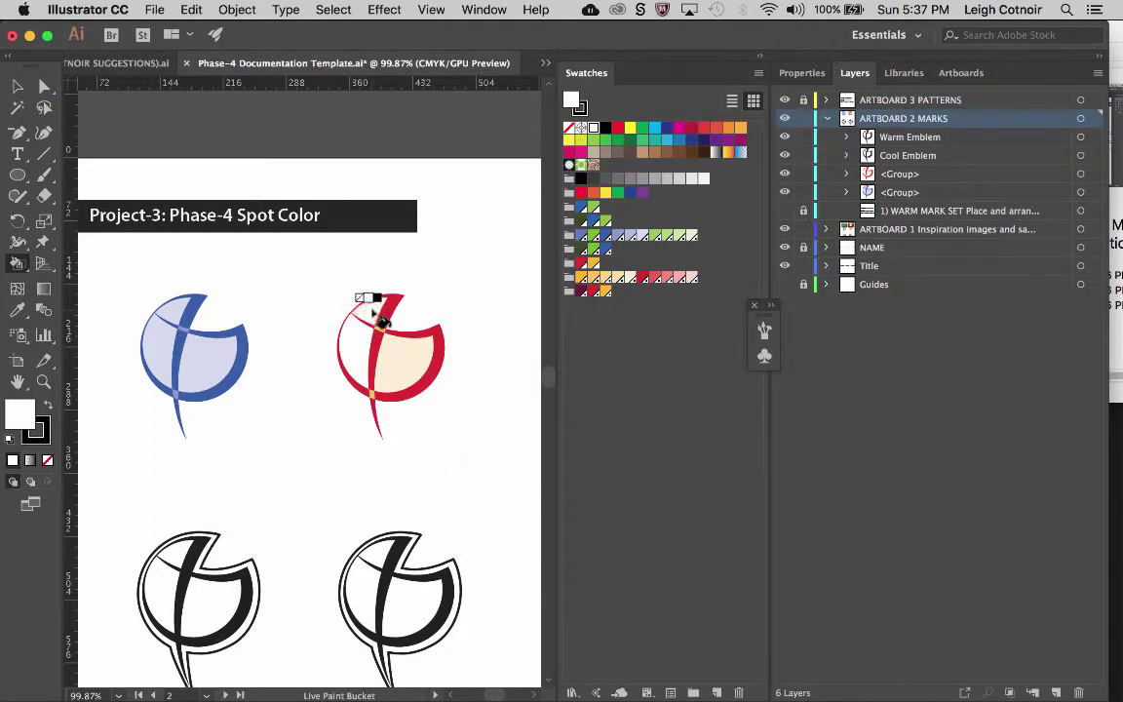
click(401, 356)
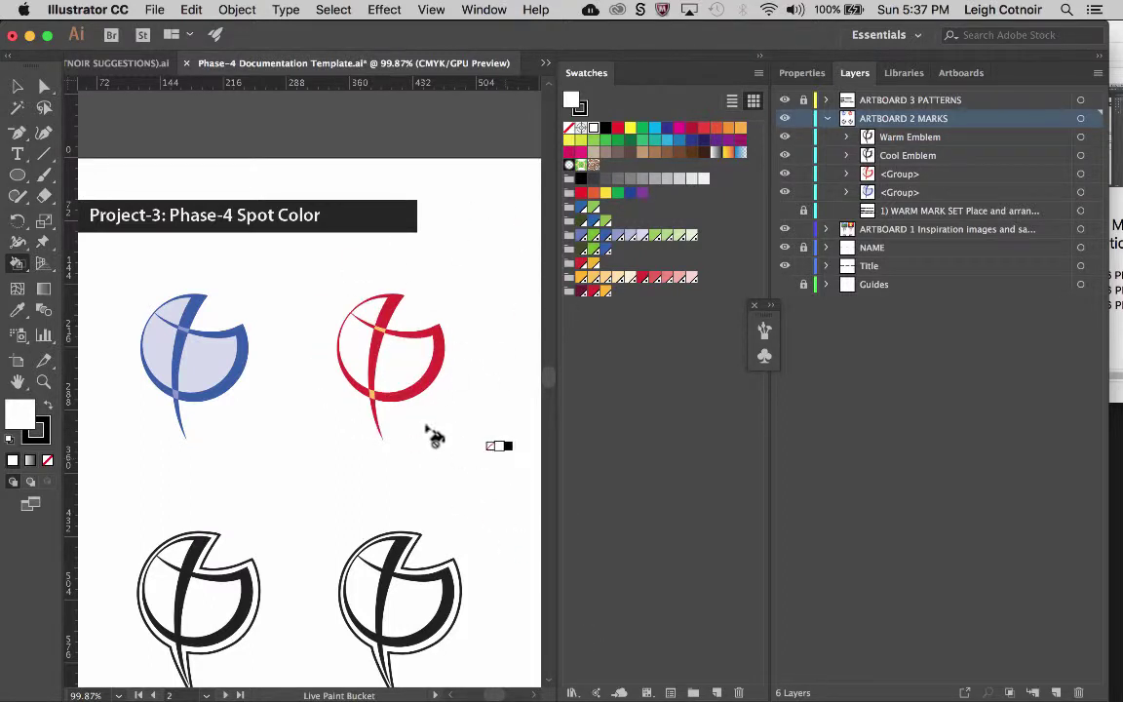
click(364, 348)
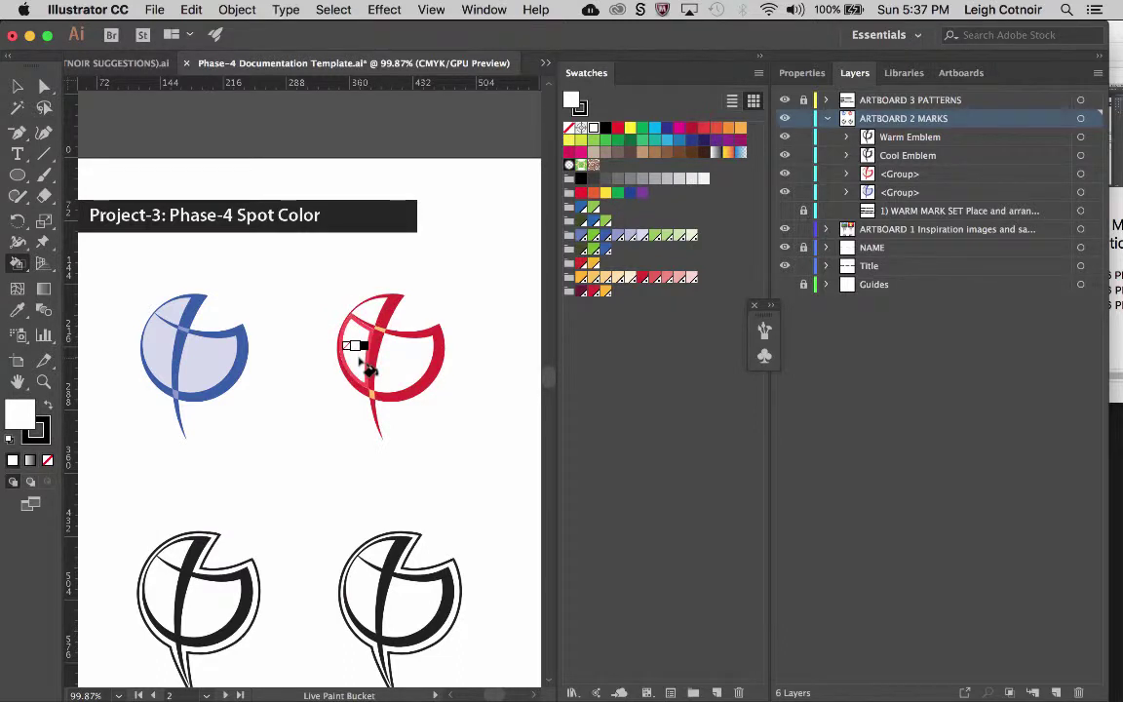
Fill the warm mark's three enclosed areas with the second-lightest orange tint from the warm color group.
key(Right)
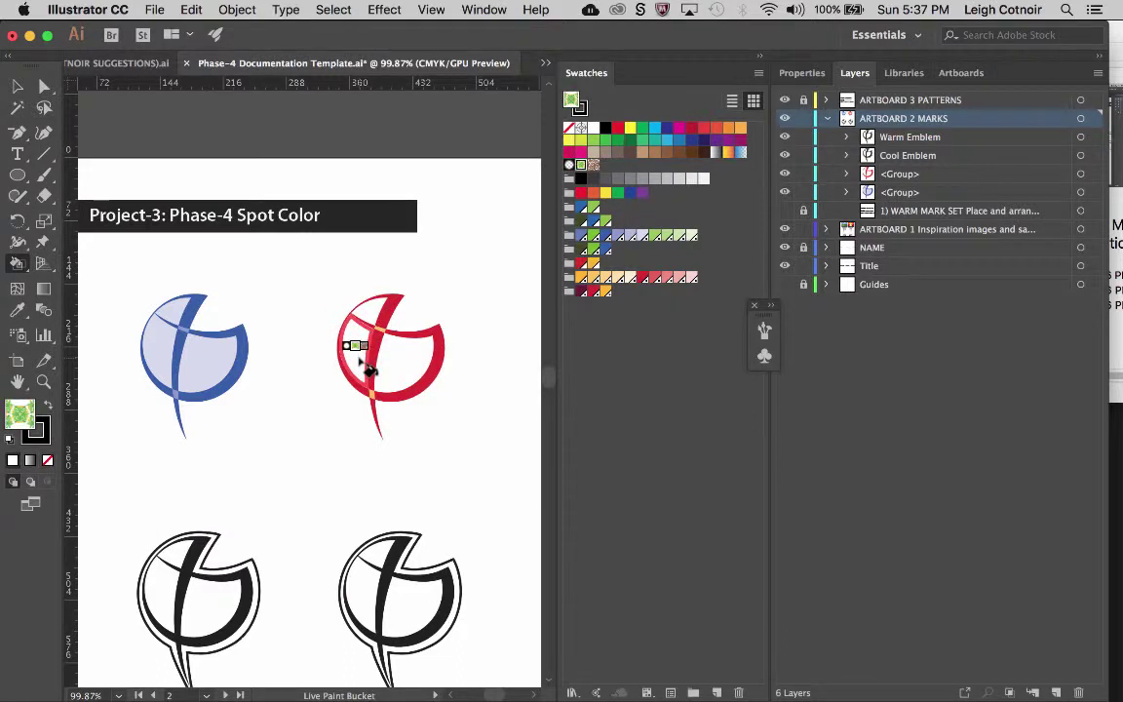
click(571, 278)
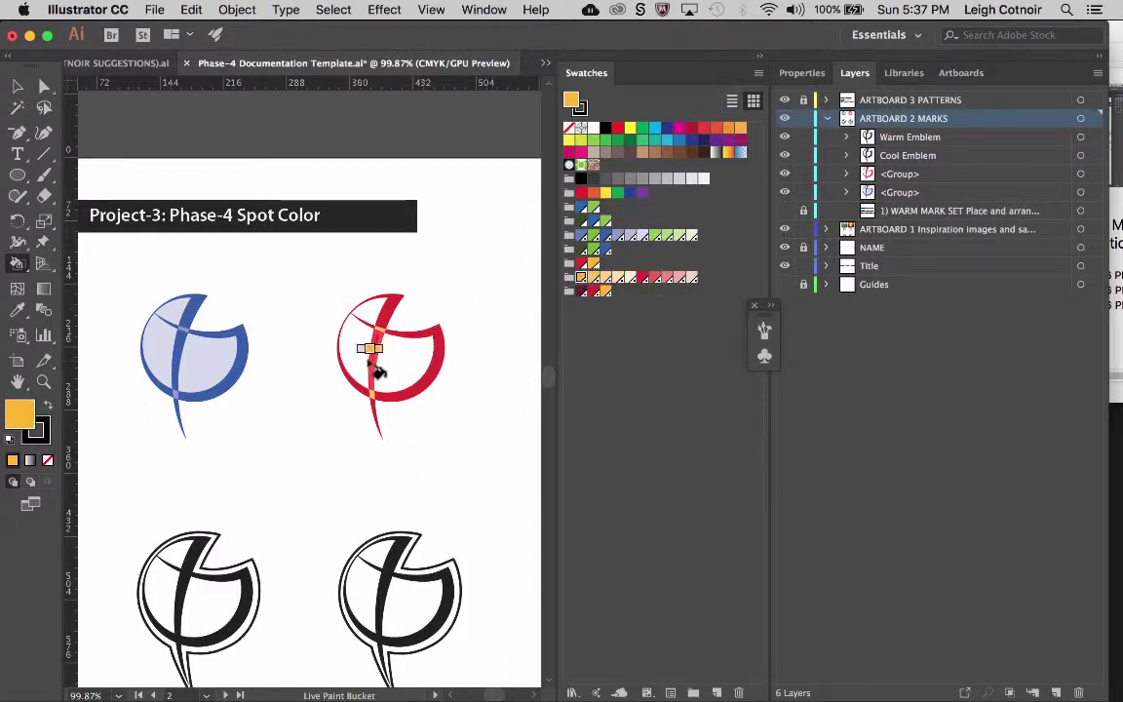
key(Right)
key(Right)
key(Right)
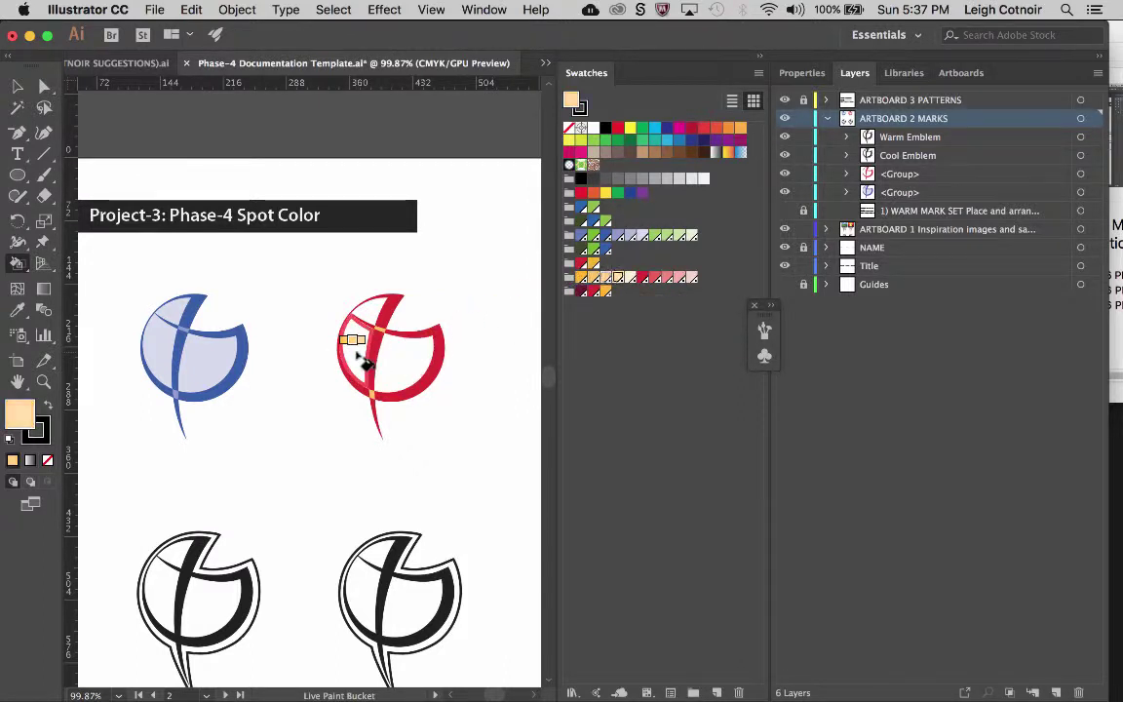
click(361, 359)
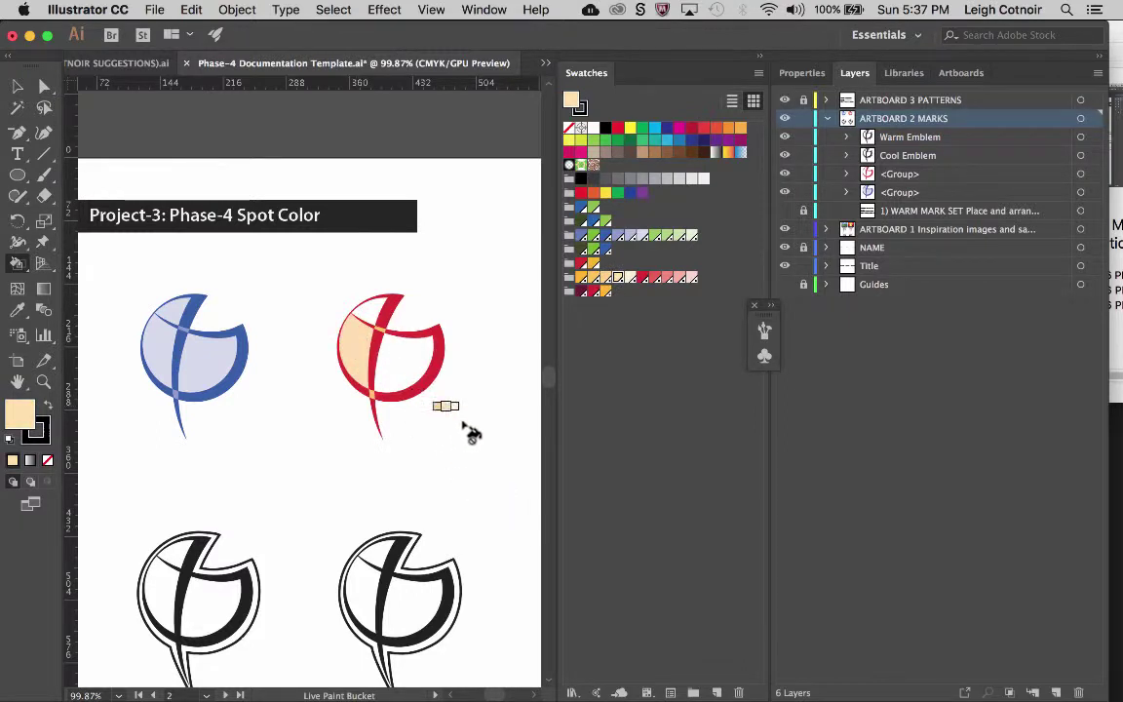
click(353, 304)
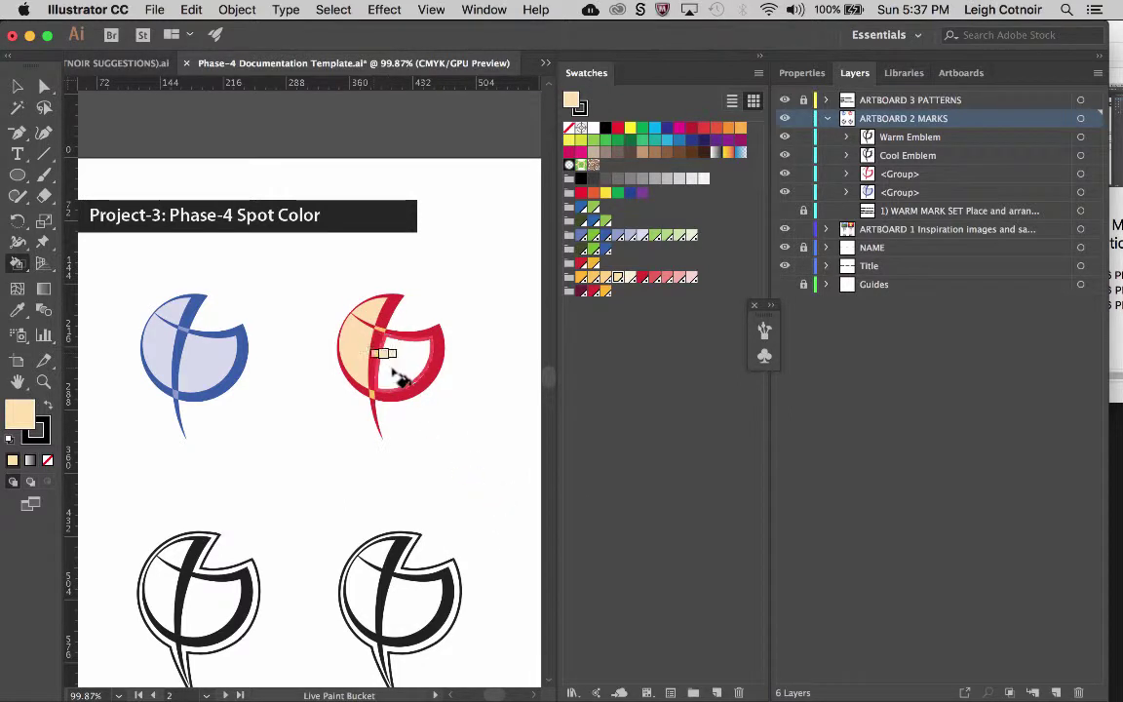
click(378, 359)
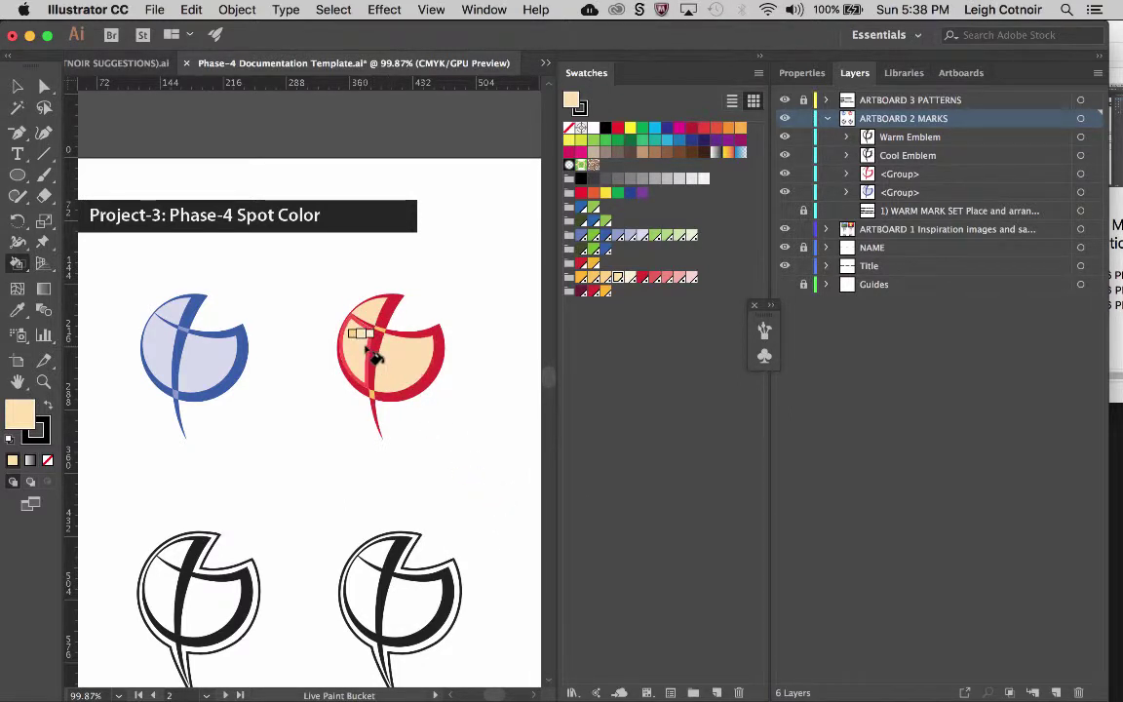
Fill the warm mark's enclosed area to the left of the stem with the lightest pink tint, and review the whole artboard.
key(Left)
click(368, 353)
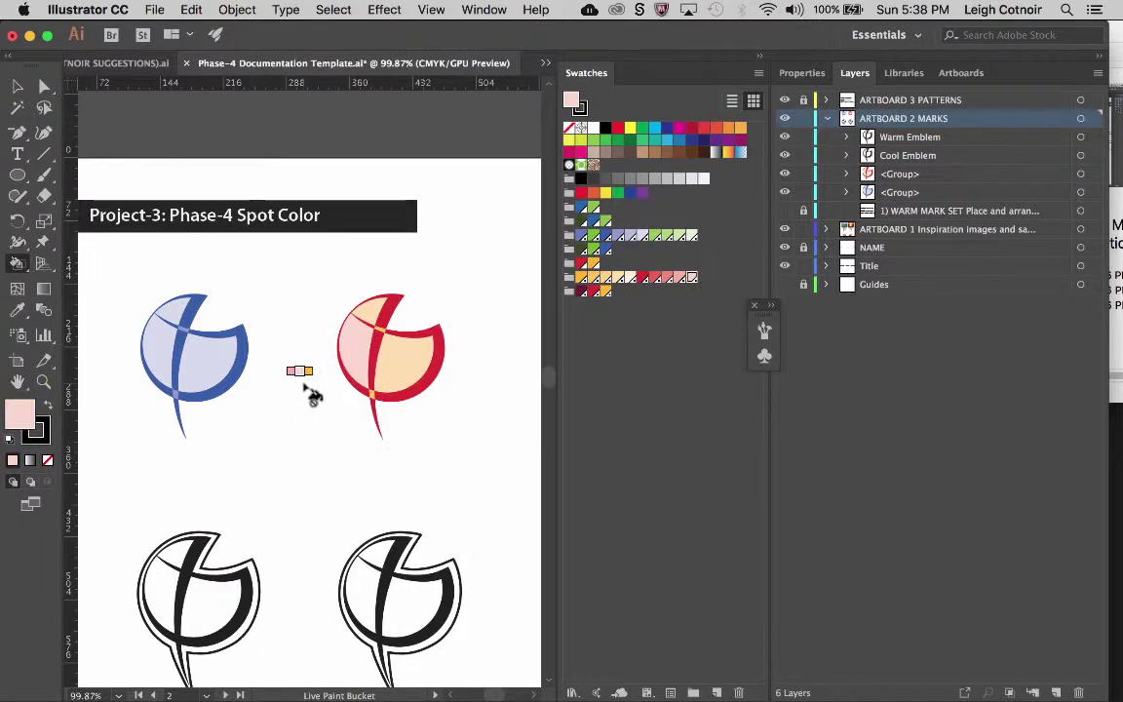
scroll(312, 395, up, 3)
scroll(312, 394, down, 5)
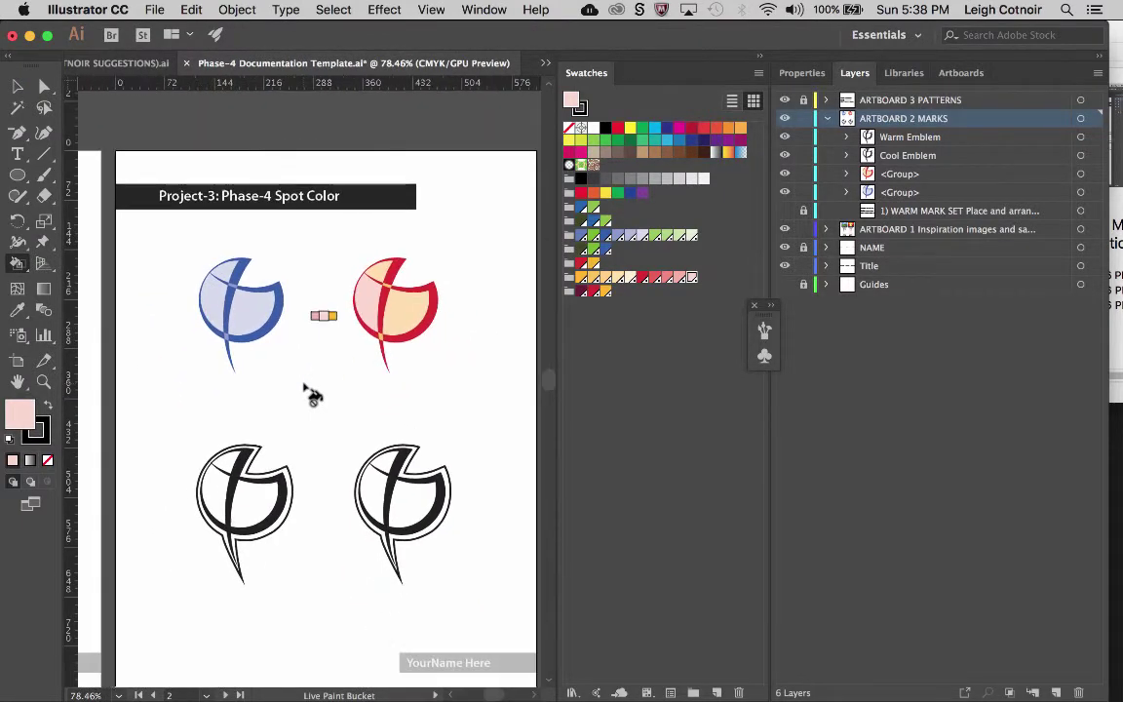
key(v)
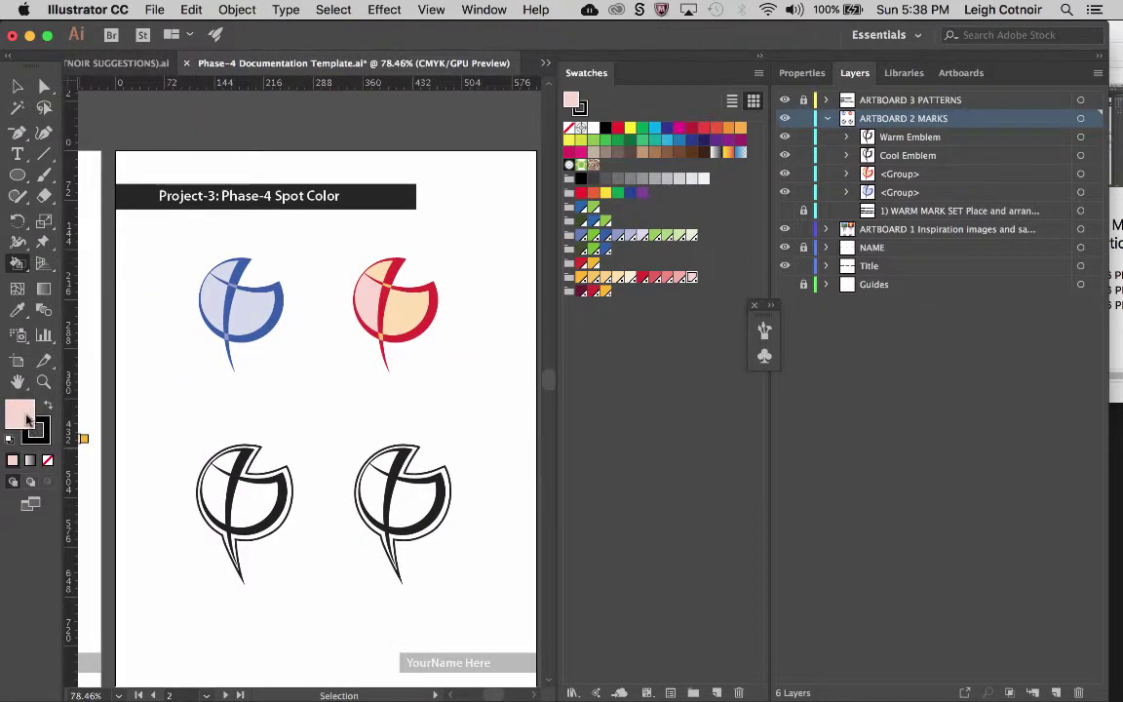
Reset the fill and stroke to their defaults, fill the warm mark's three enclosed areas with white, and review the artboard.
click(11, 438)
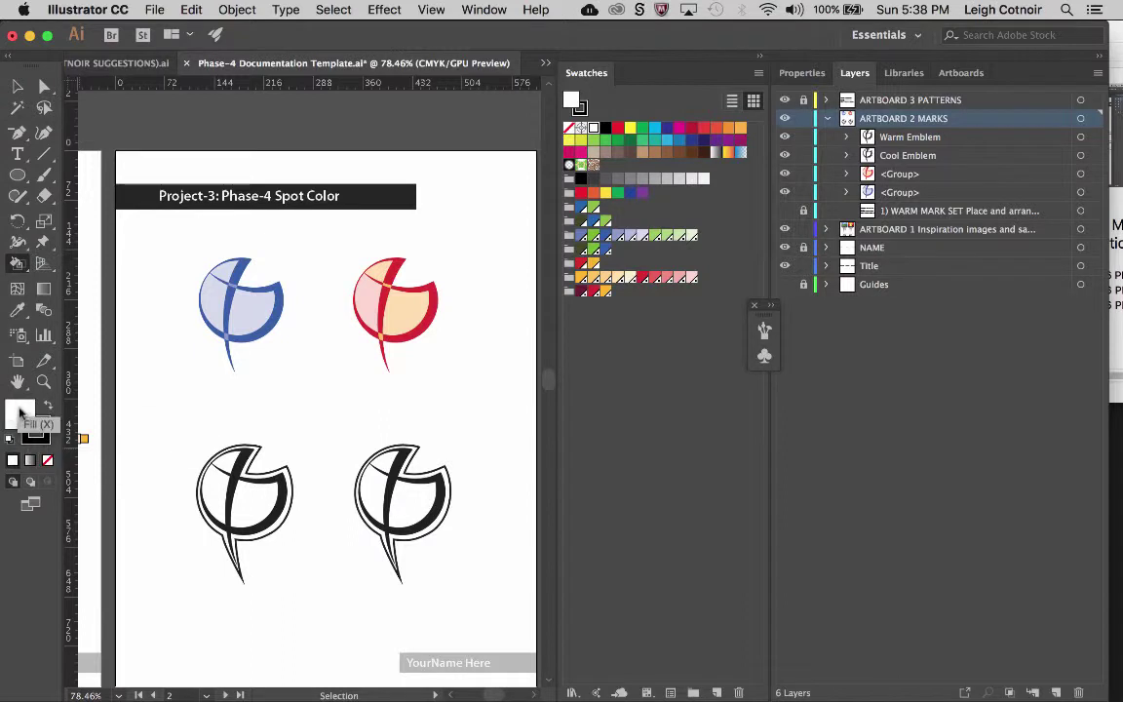
key(k)
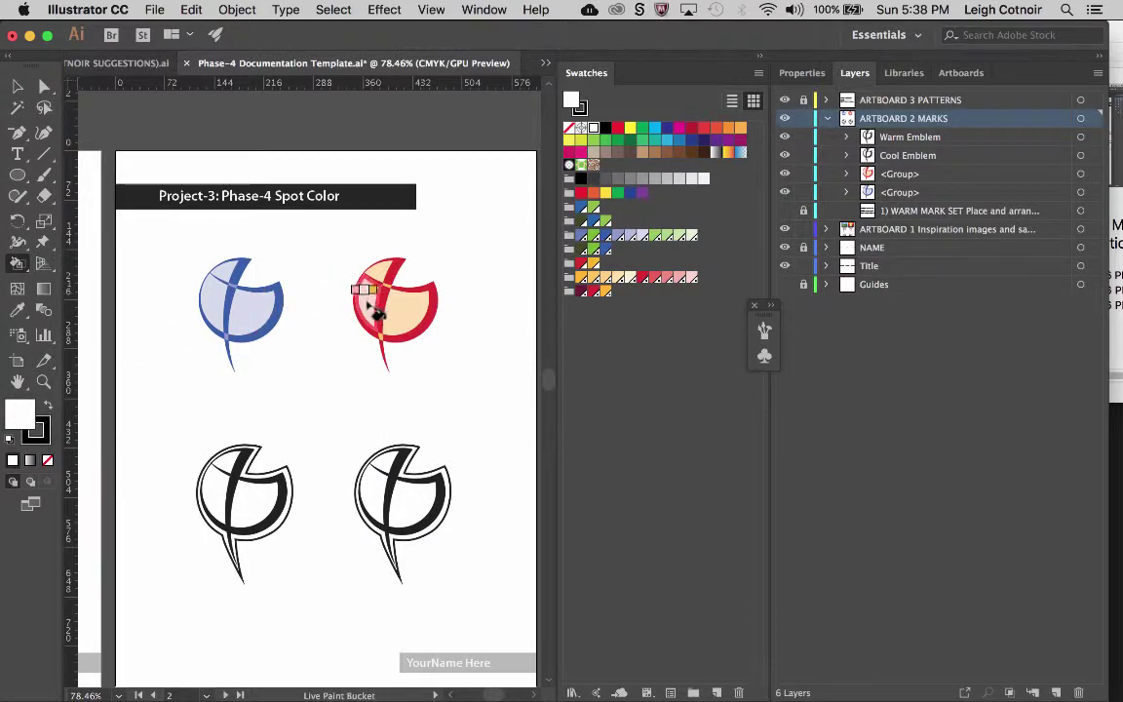
key(v)
key(k)
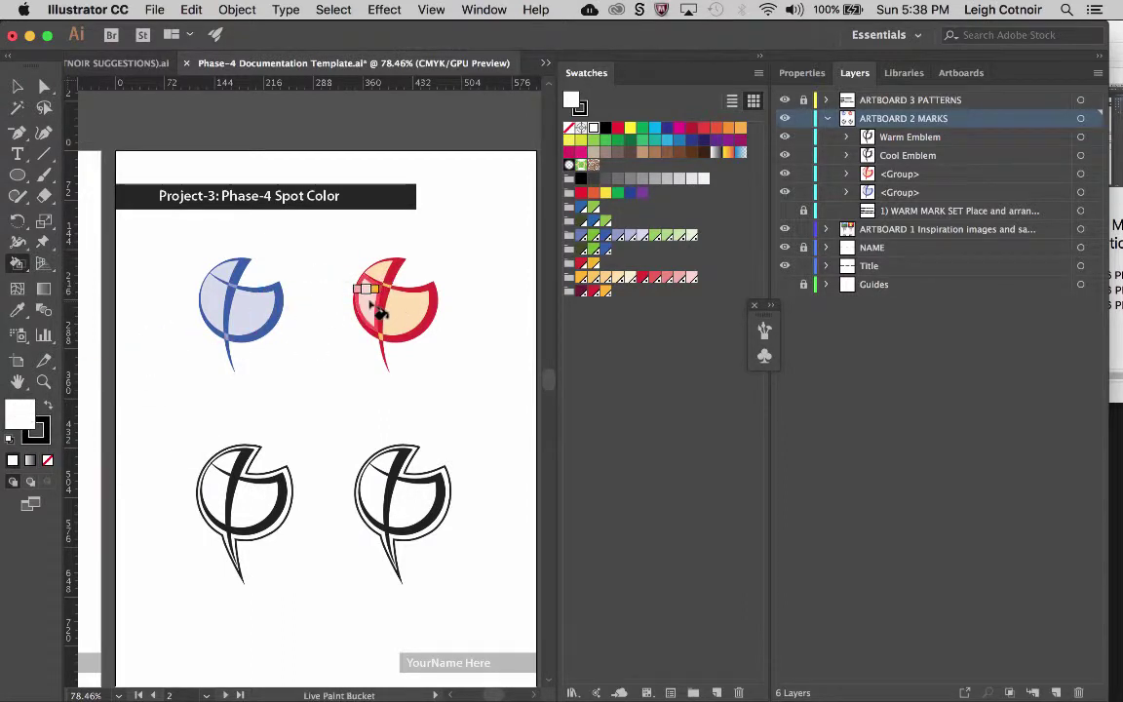
key(slash)
key(d)
click(372, 302)
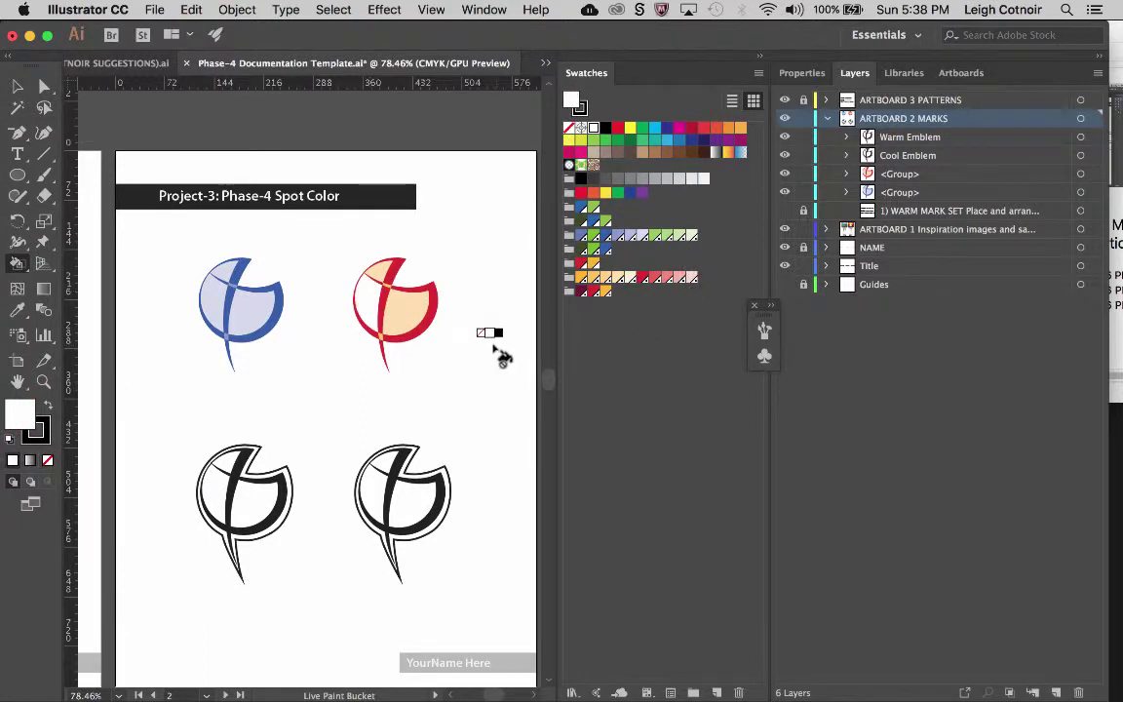
scroll(500, 357, up, 1)
scroll(500, 357, right, 1)
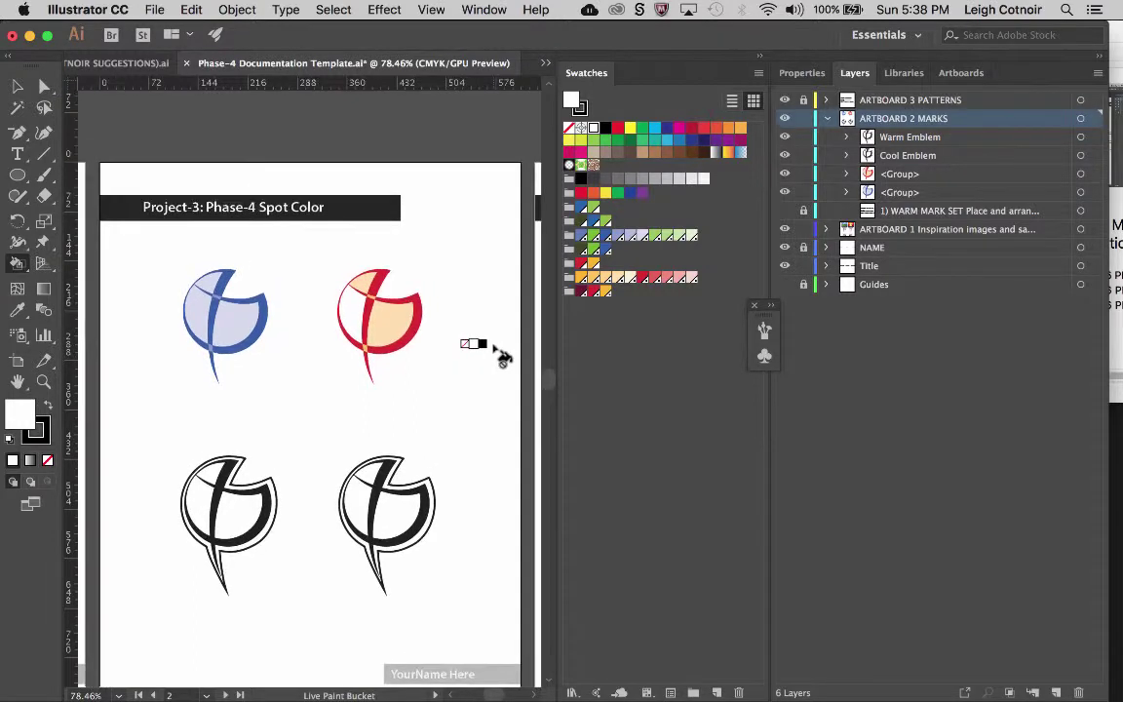
click(380, 317)
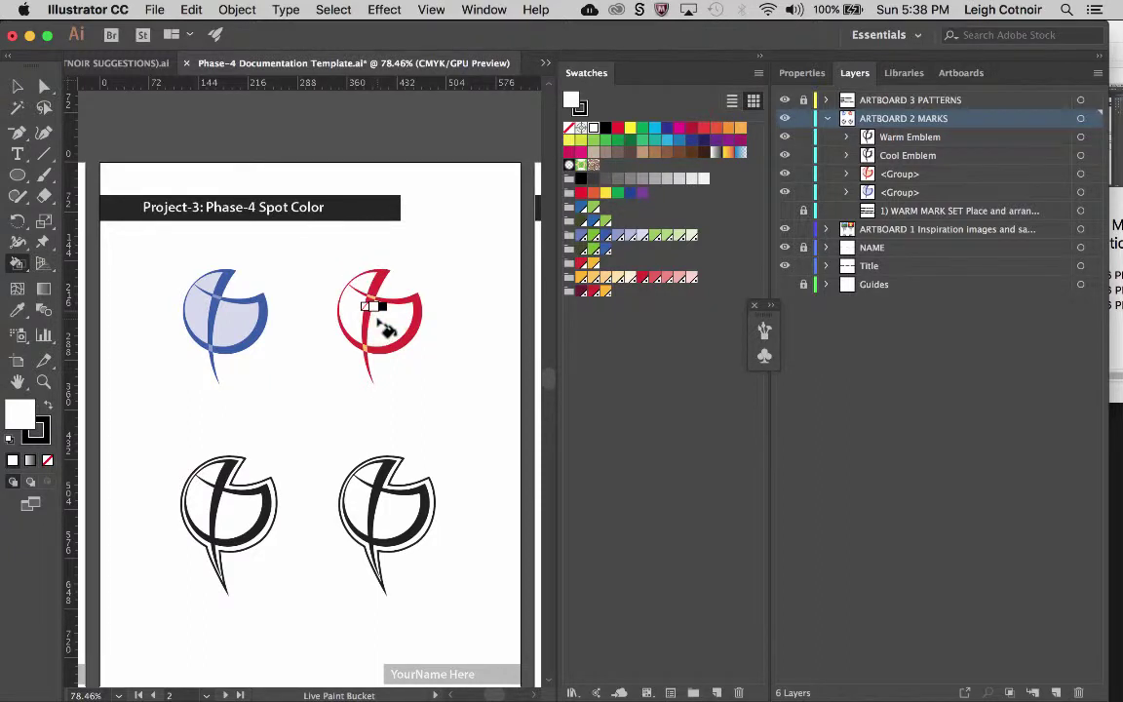
scroll(385, 329, down, 2)
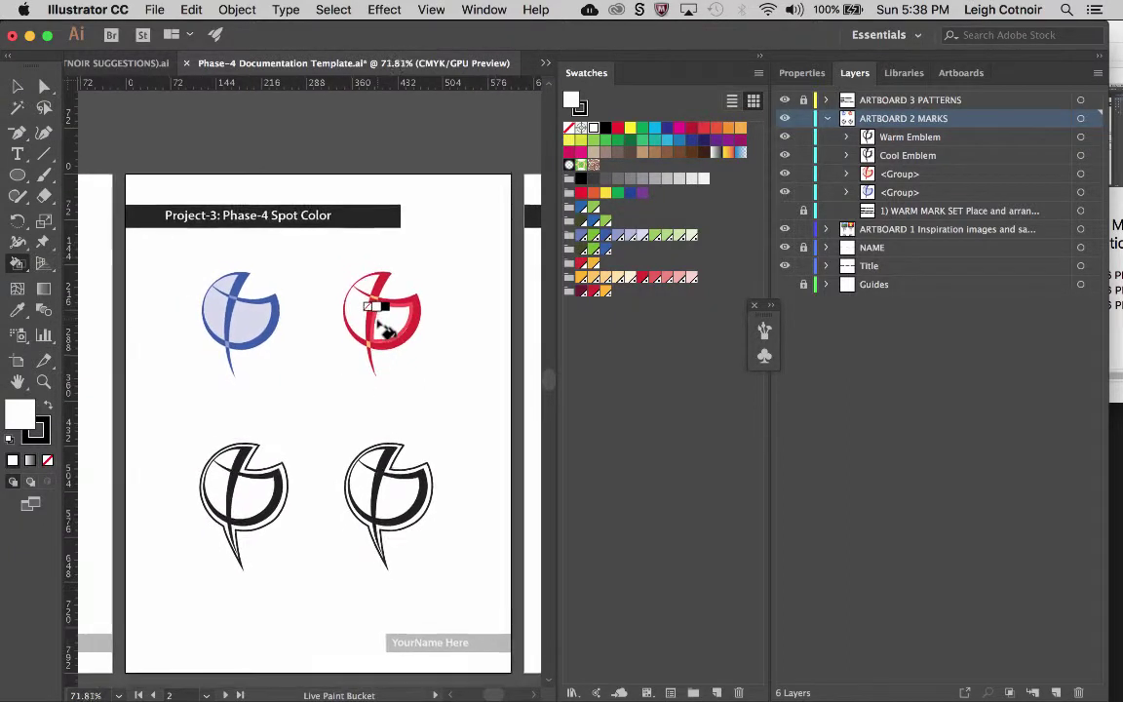
scroll(346, 349, left, 2)
scroll(346, 349, up, 1)
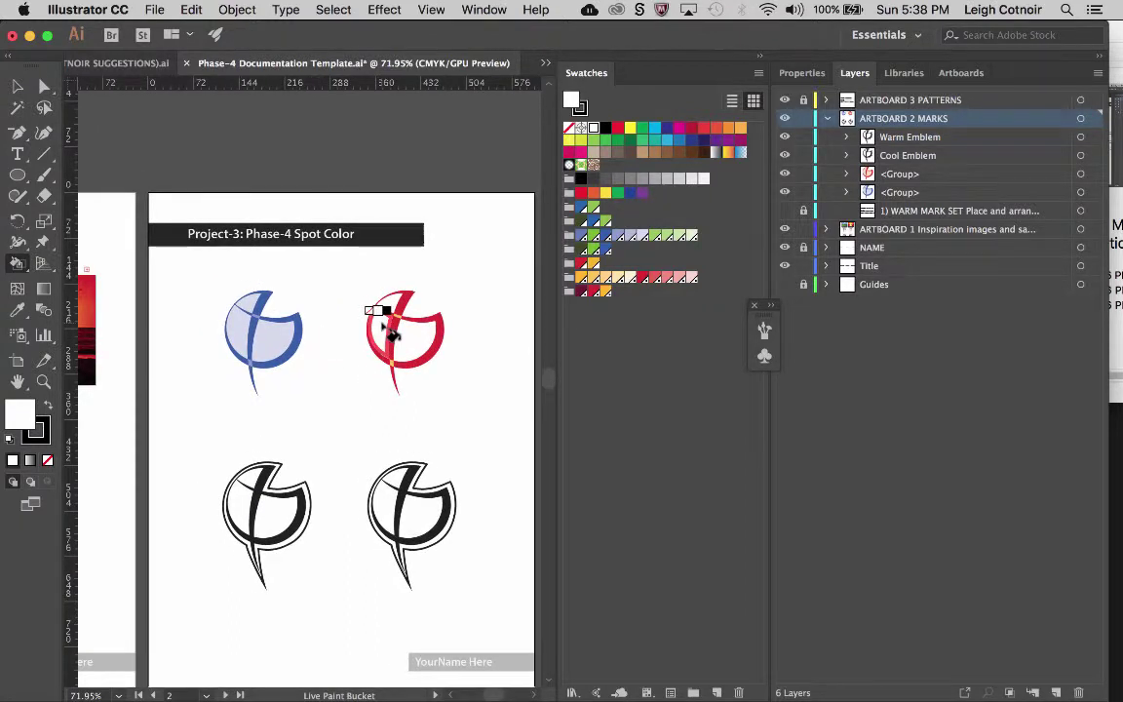
Fill the warm mark's three enclosed areas with PANTONE 1235 C, and replace it with the next lighter orange tint from the warm group.
key(Down)
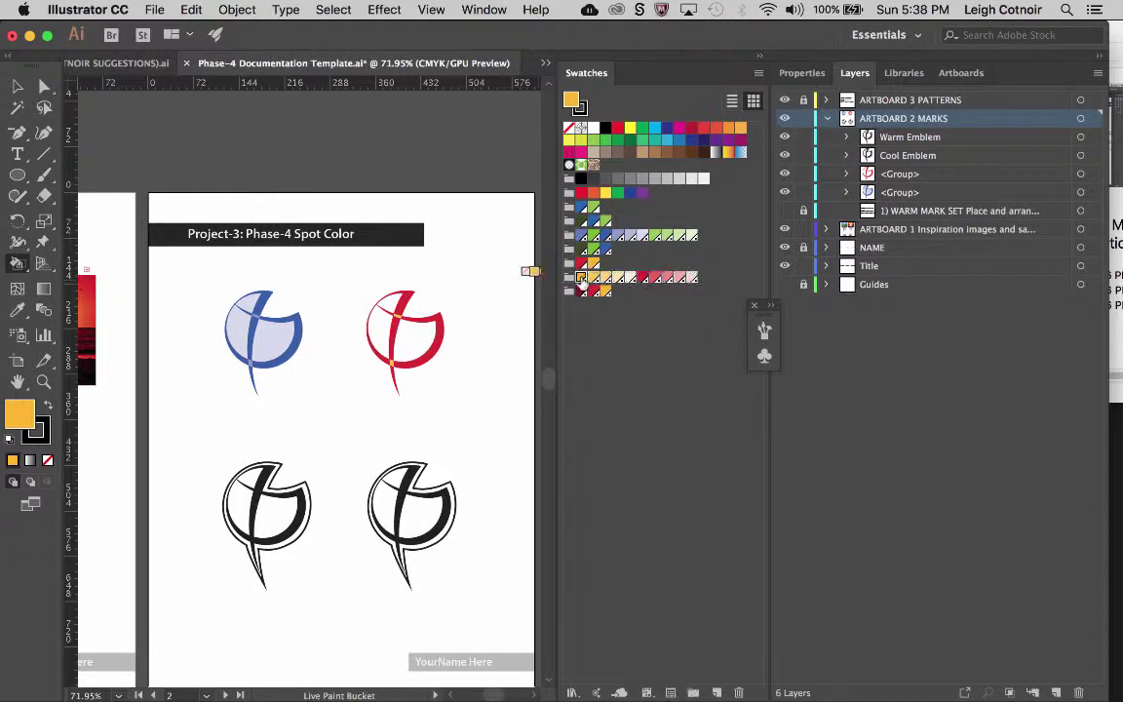
click(388, 336)
click(405, 341)
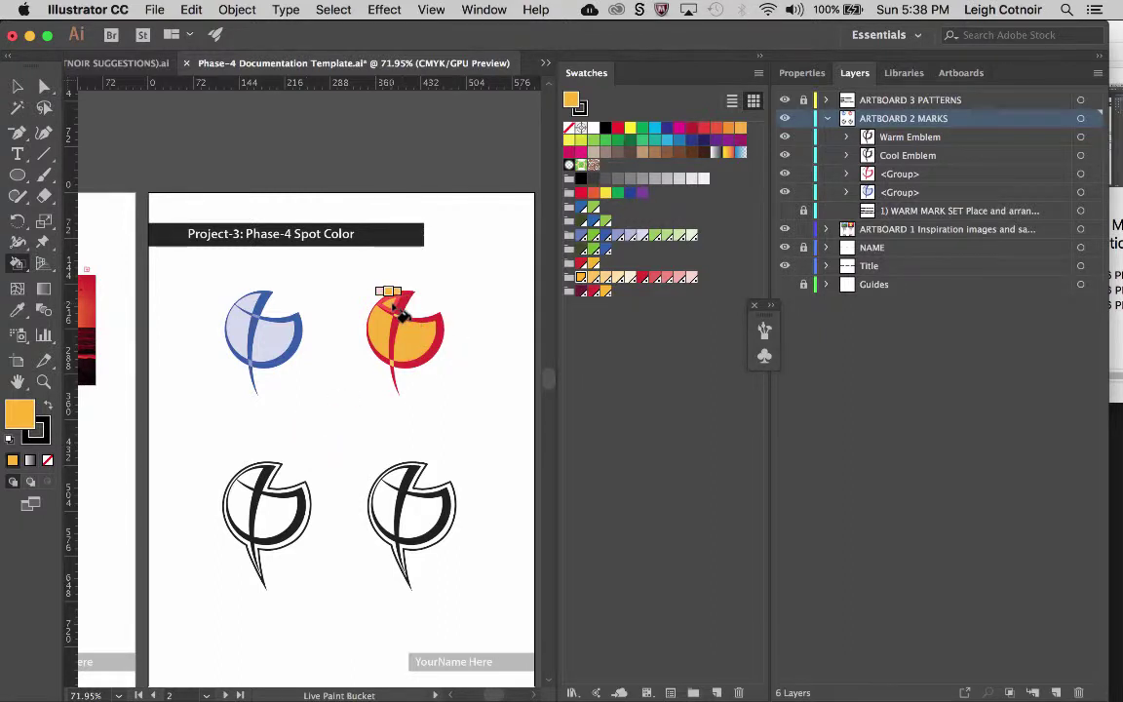
key(Right)
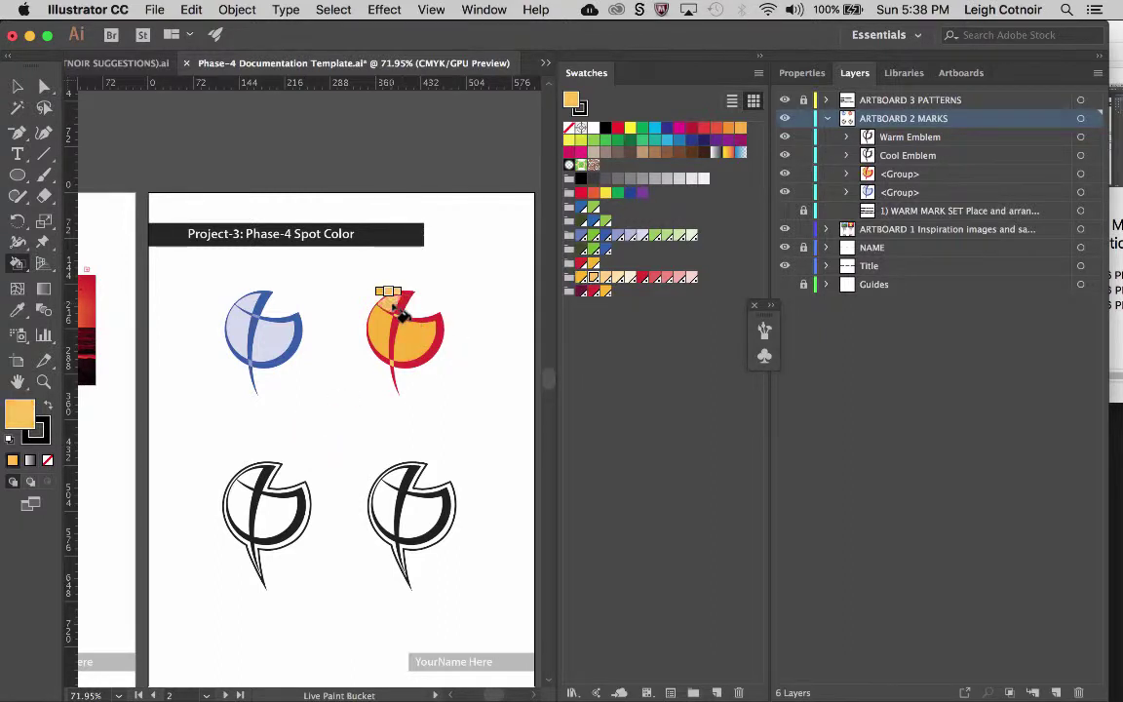
click(399, 312)
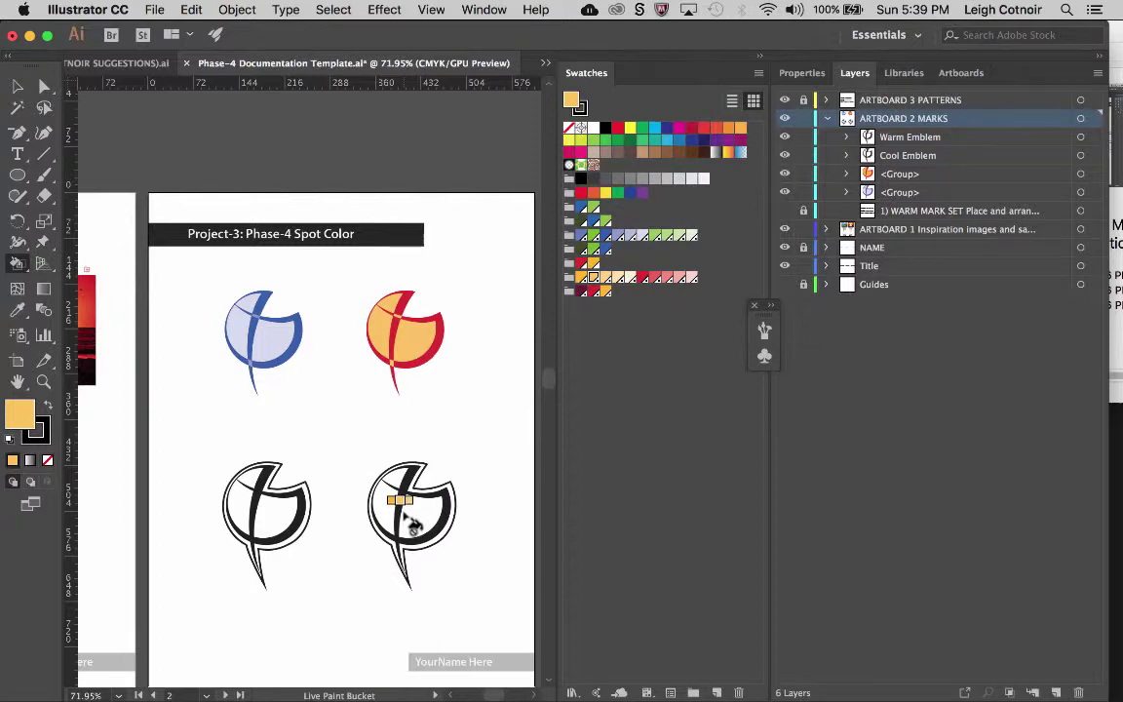
Turn the warm emblem into a Live Paint group and fill its black inner shapes with the solid red from the warm color group.
scroll(411, 524, up, 3)
scroll(410, 524, up, 3)
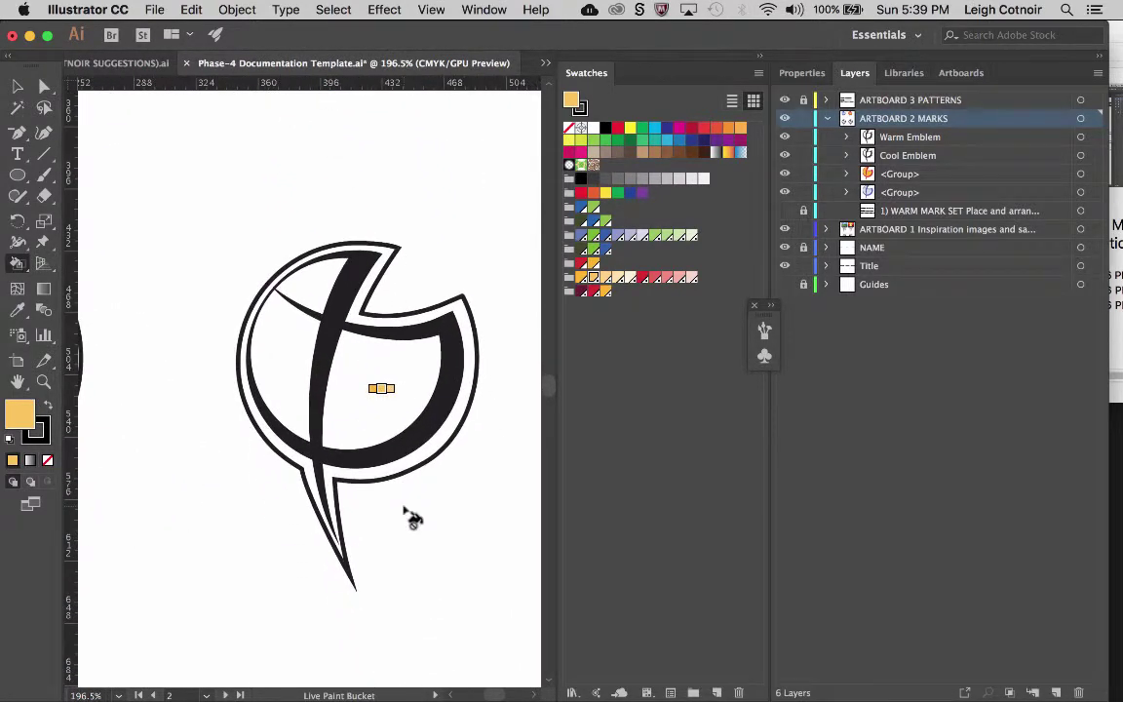
click(18, 87)
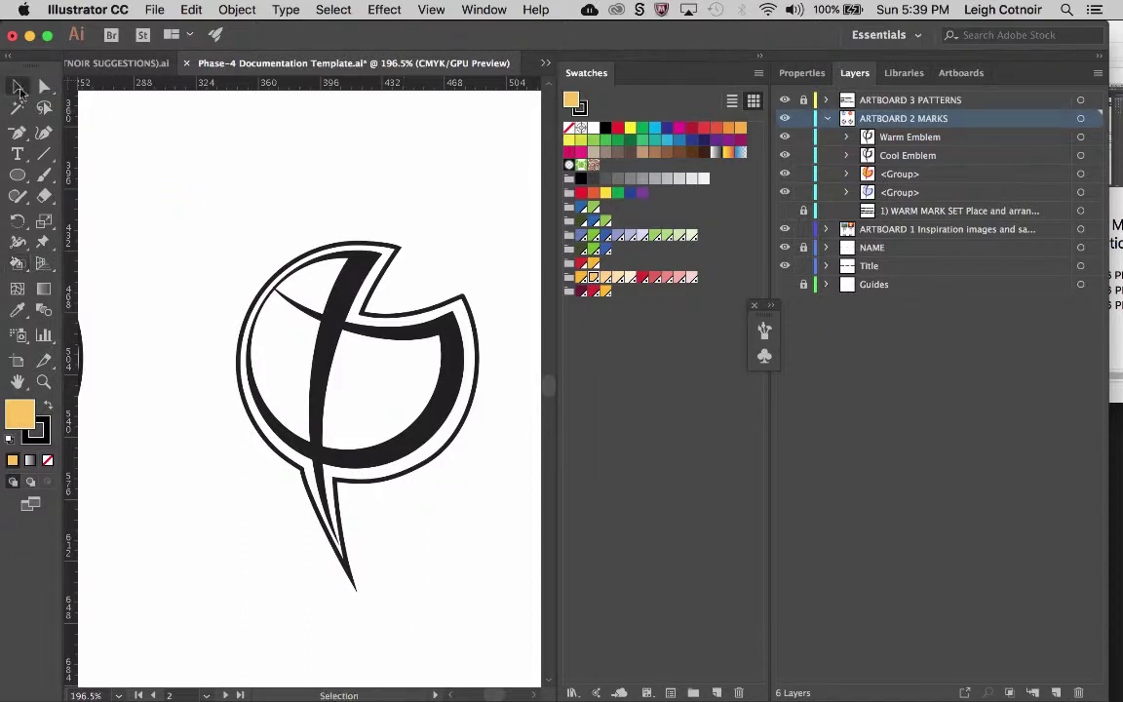
click(336, 356)
click(17, 264)
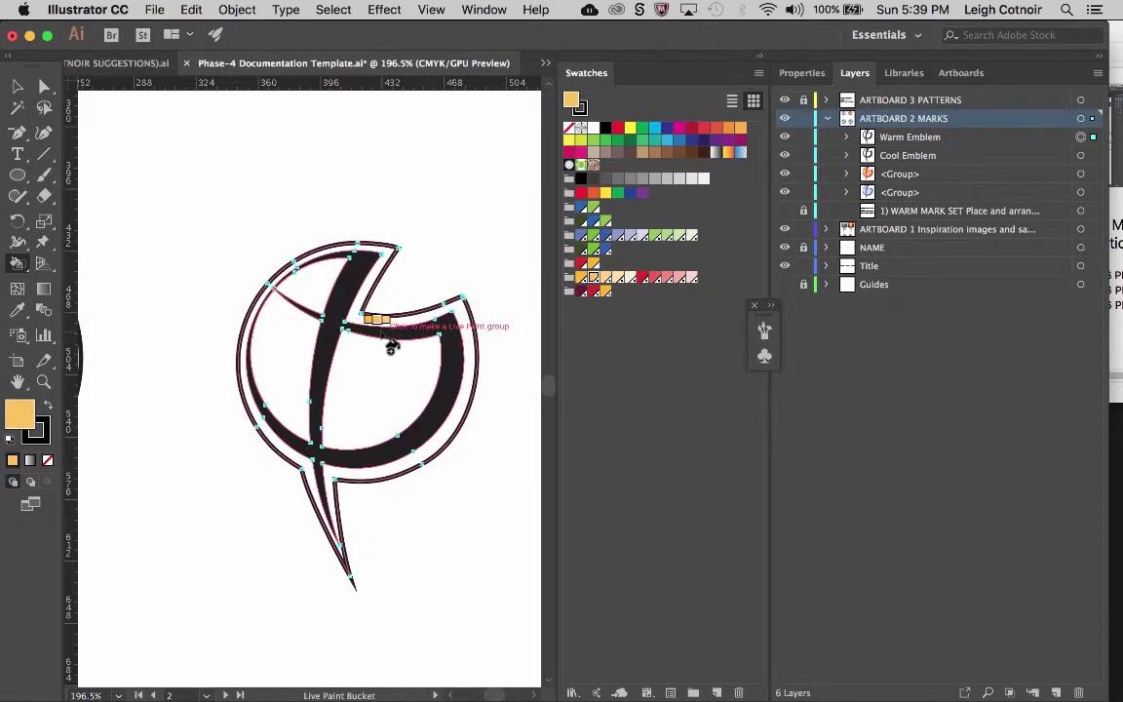
scroll(390, 346, up, 5)
scroll(390, 346, down, 4)
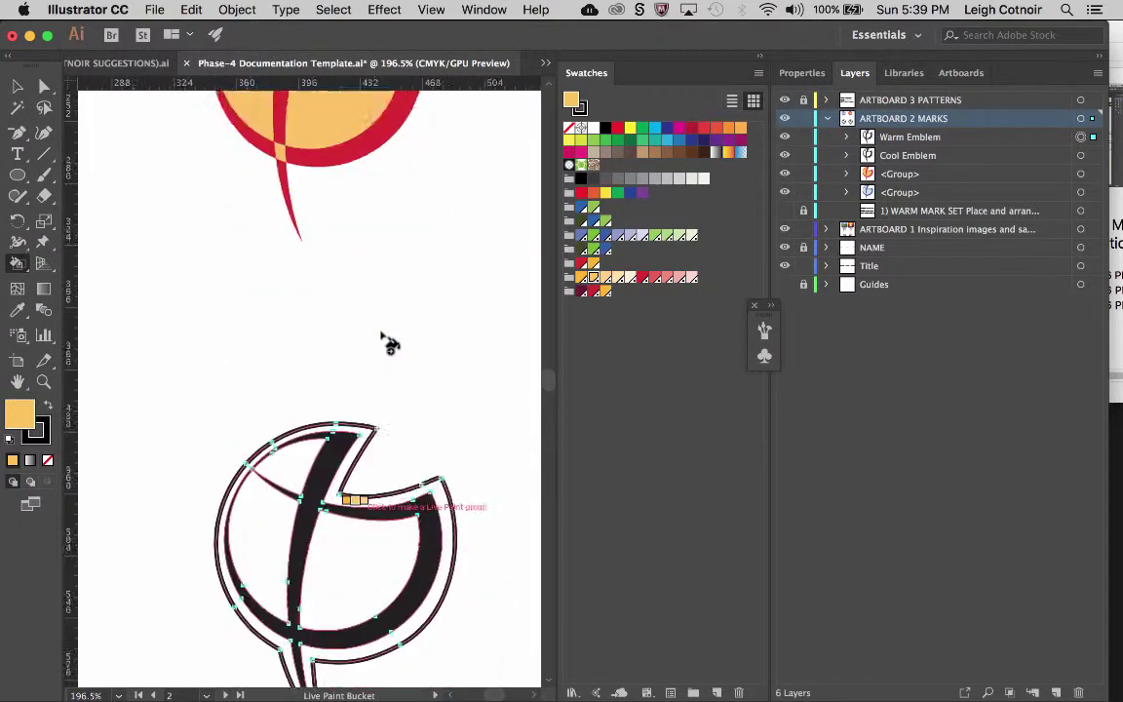
key(Right)
key(Right)
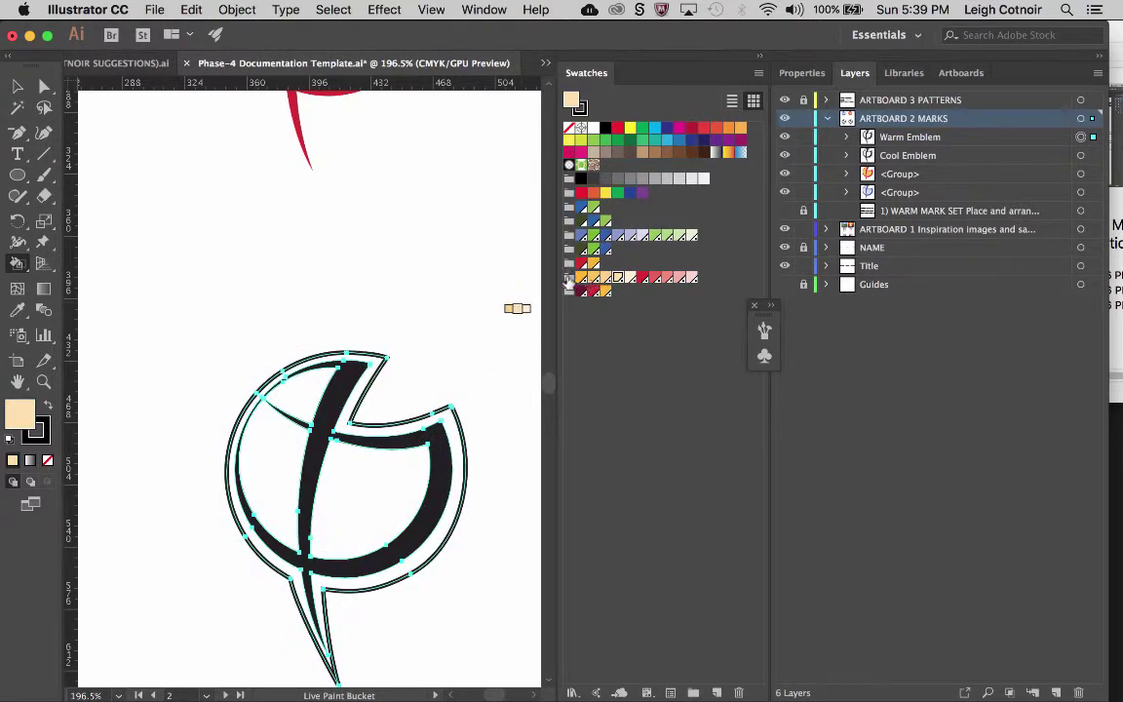
key(Right)
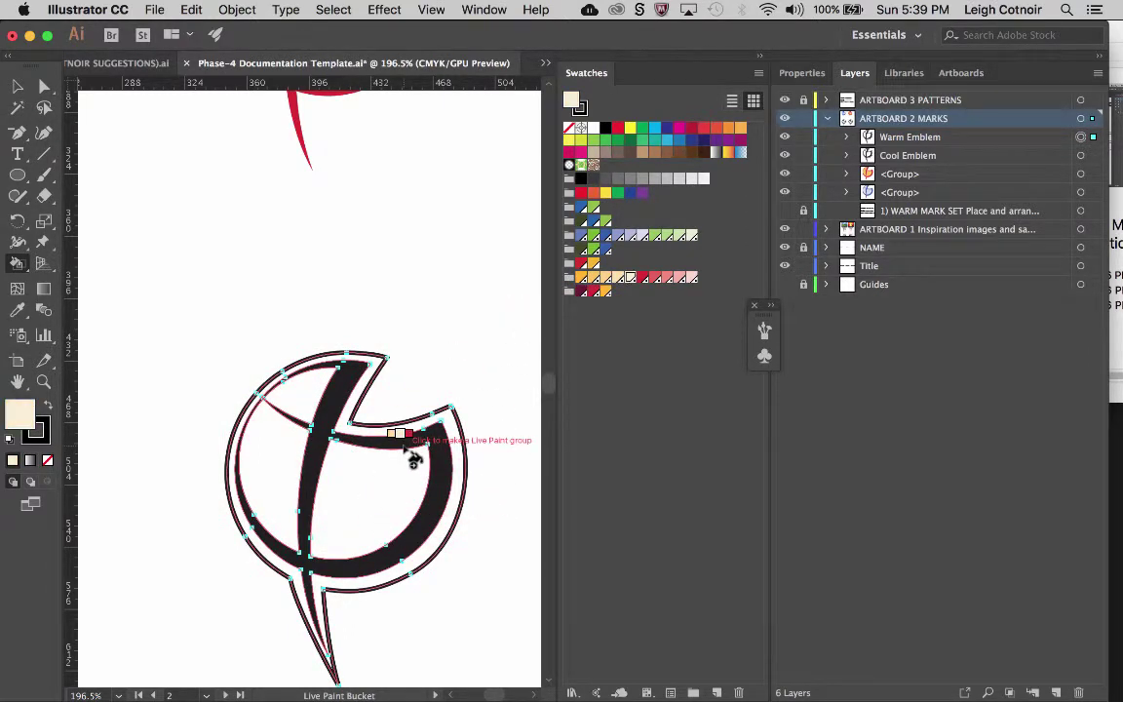
key(Right)
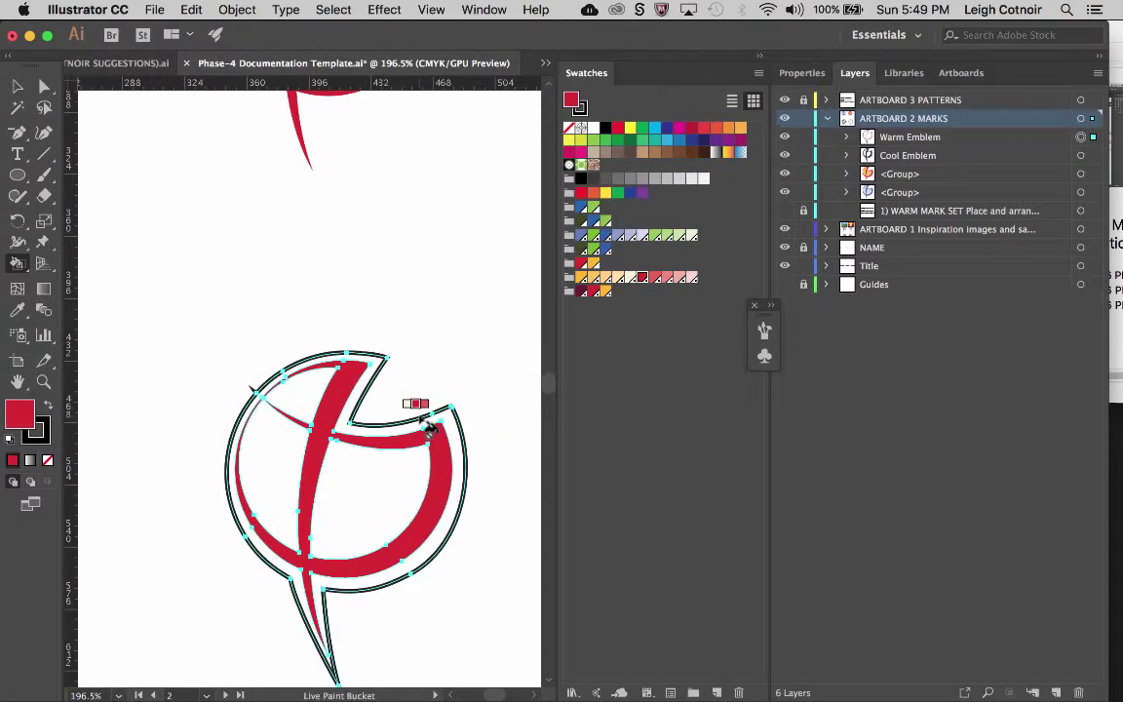
click(464, 445)
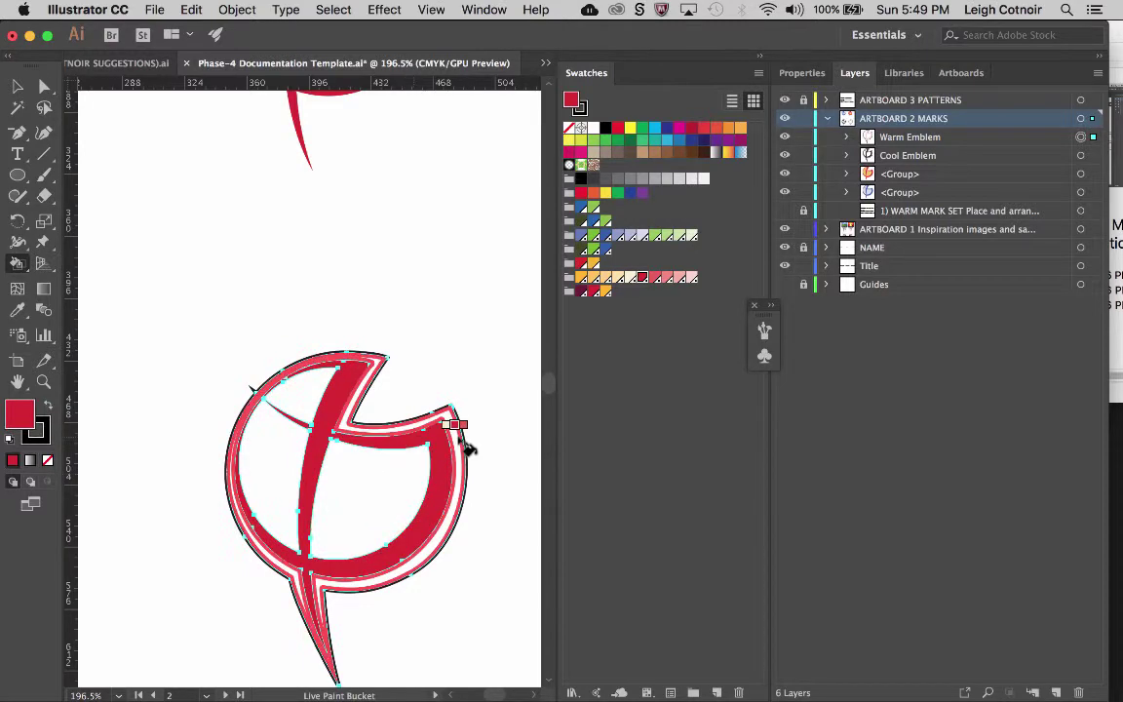
key(super+z)
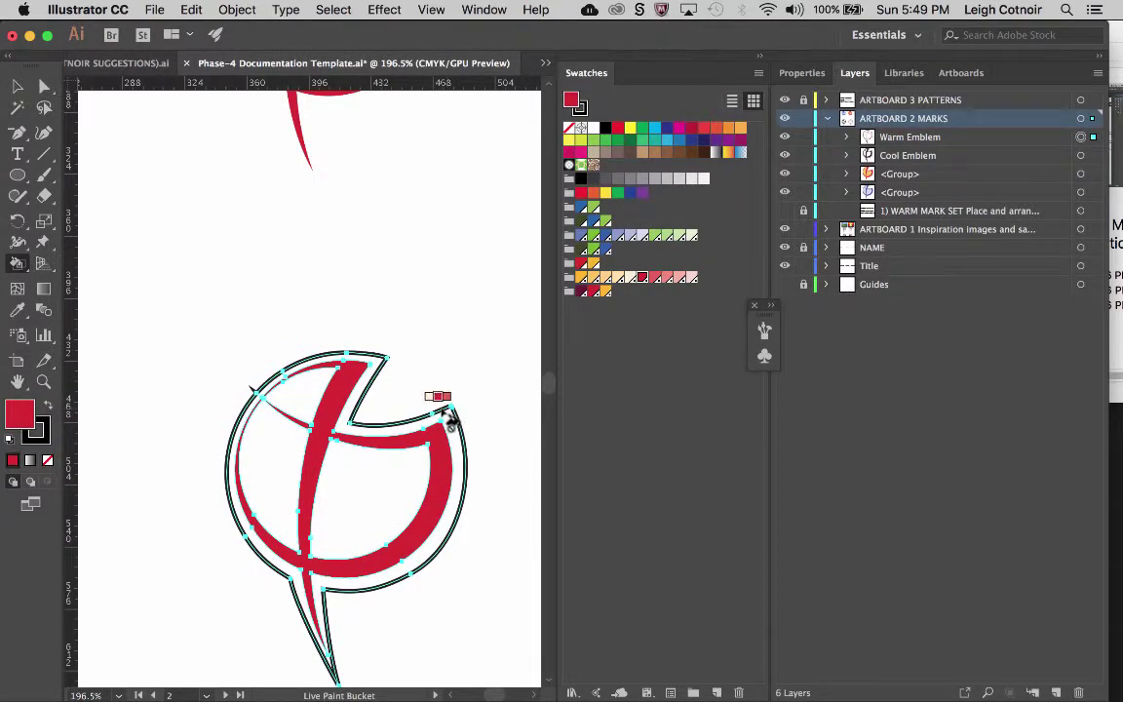
key(Right)
key(Right)
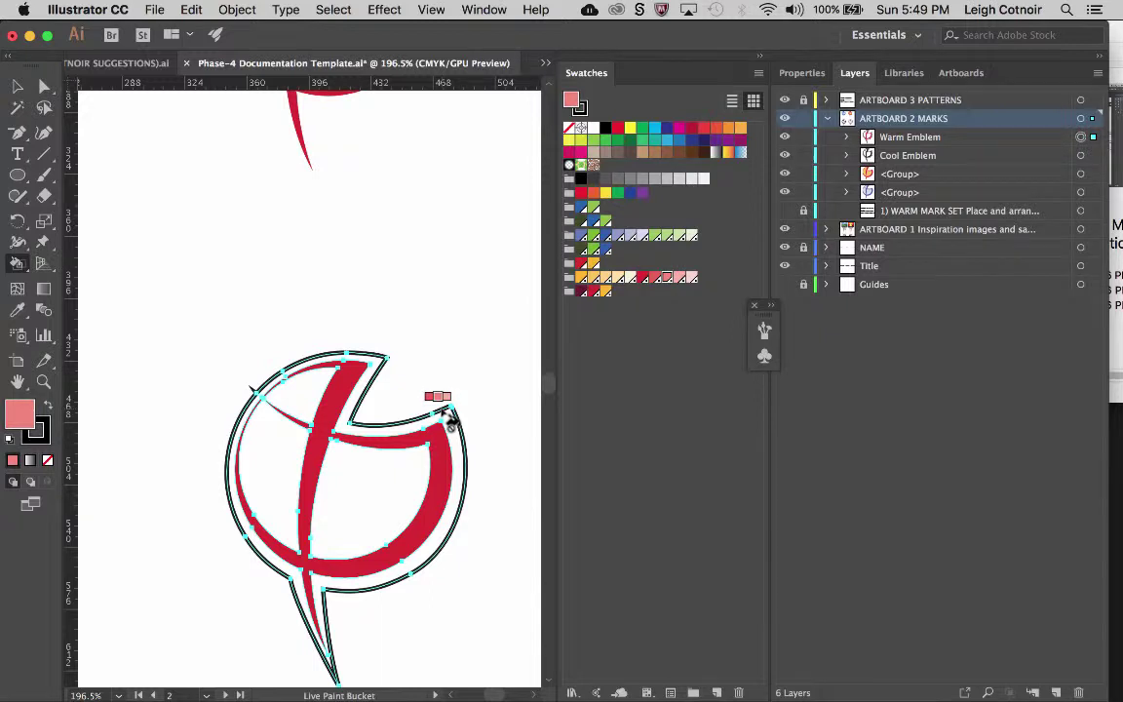
key(Left)
key(Left)
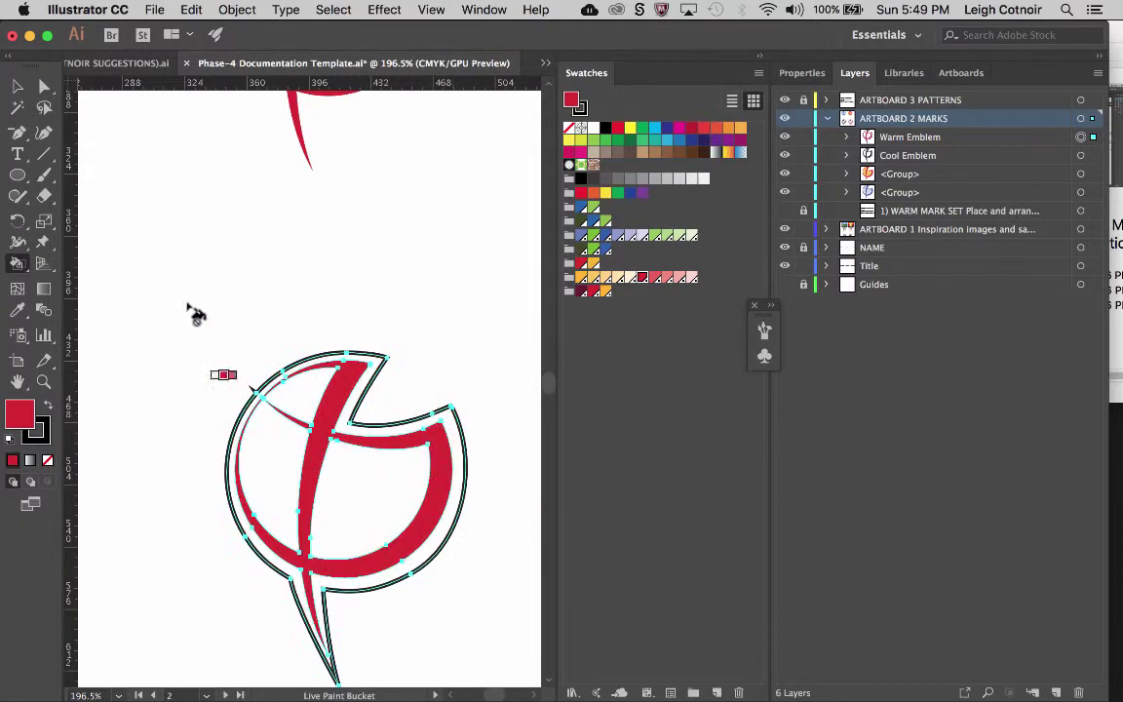
Fill the white band inside the warm emblem's outline with the solid red, deselect the emblem, and compare it with the other artwork.
click(451, 415)
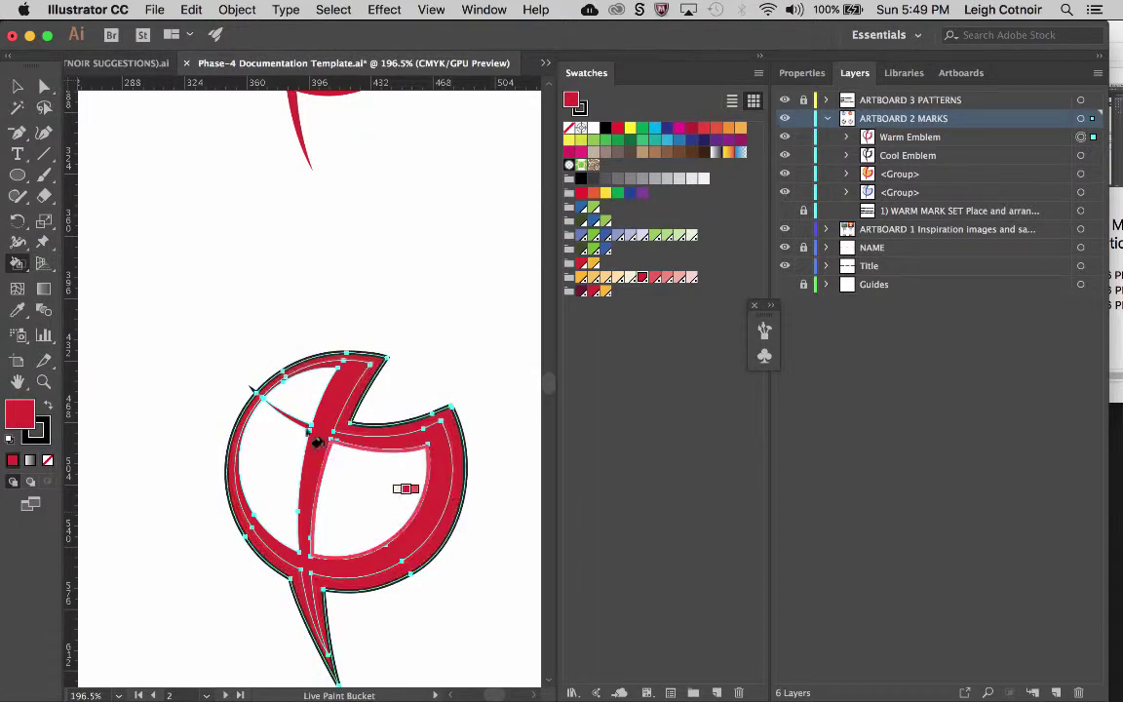
click(18, 88)
click(176, 250)
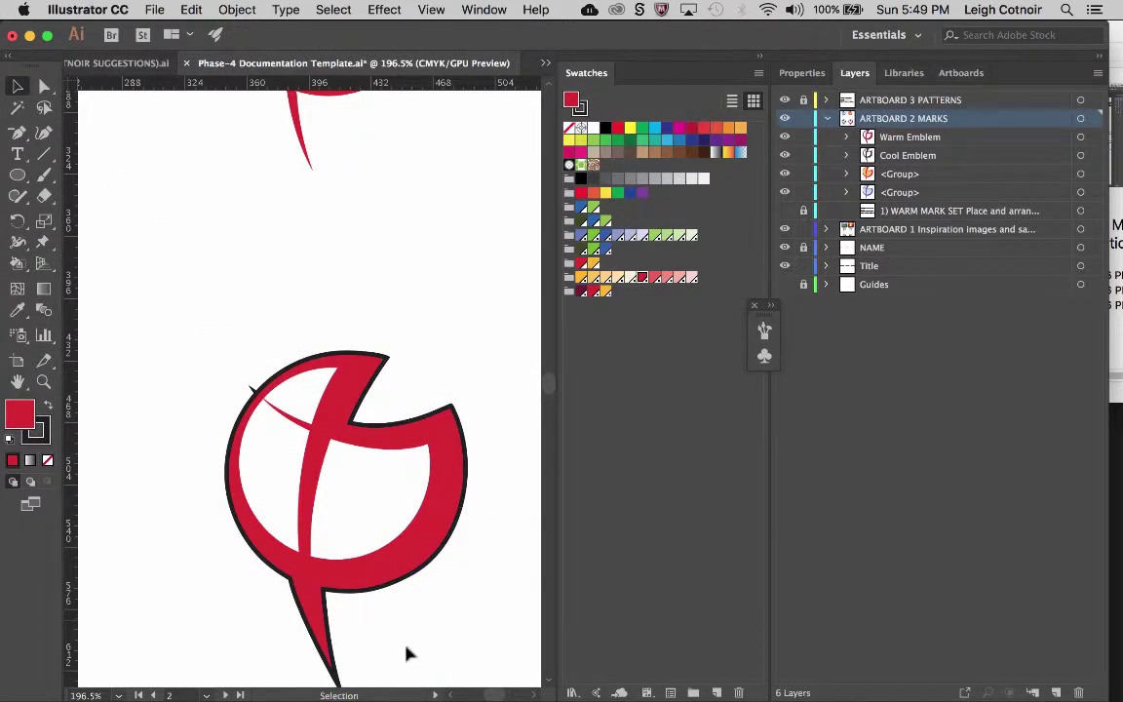
scroll(425, 477, down, 3)
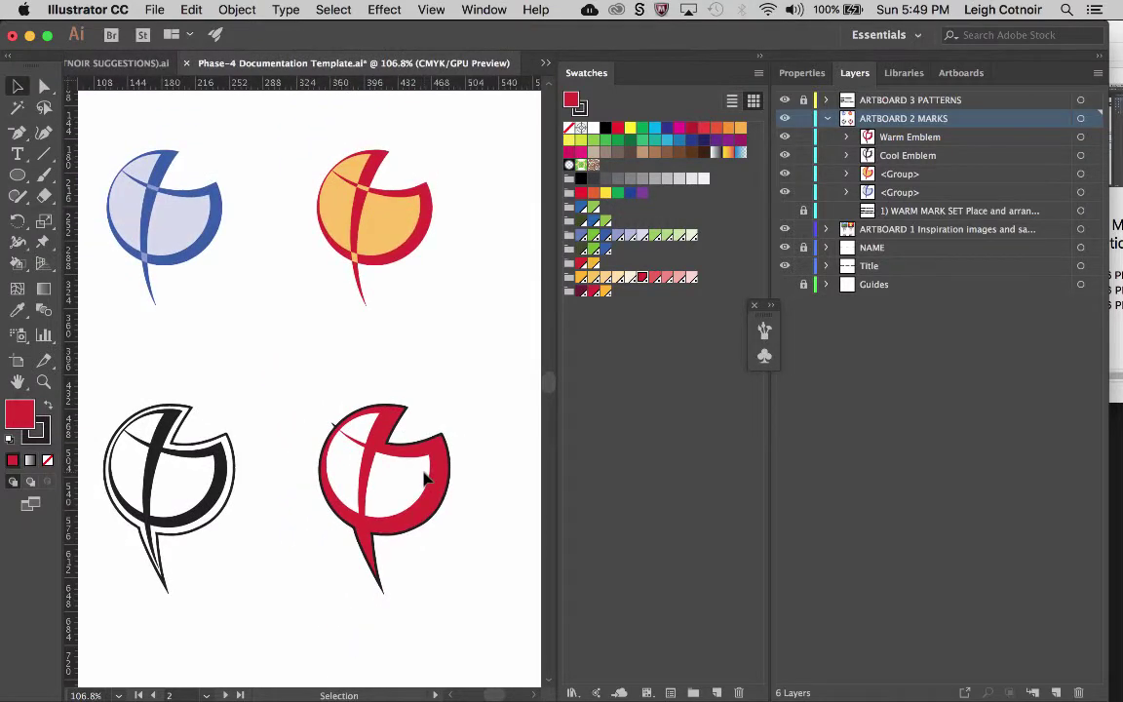
scroll(425, 477, up, 2)
scroll(425, 477, down, 2)
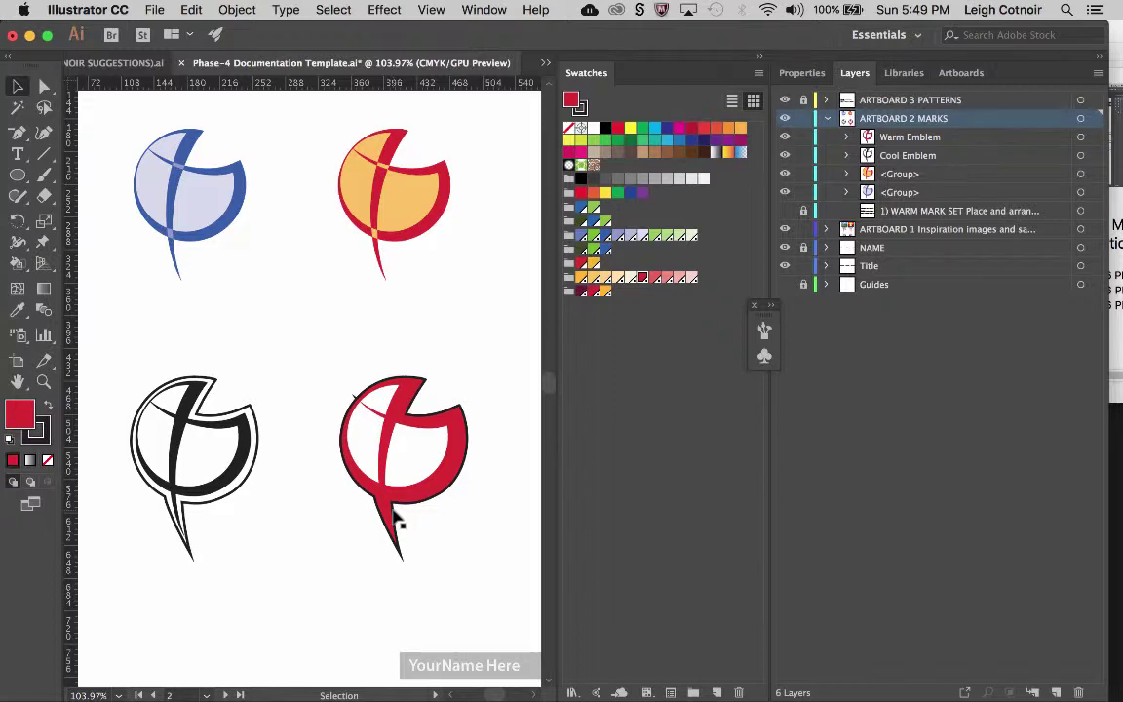
Enter isolation mode for the warm emblem and select its artwork.
click(376, 392)
scroll(373, 390, up, 6)
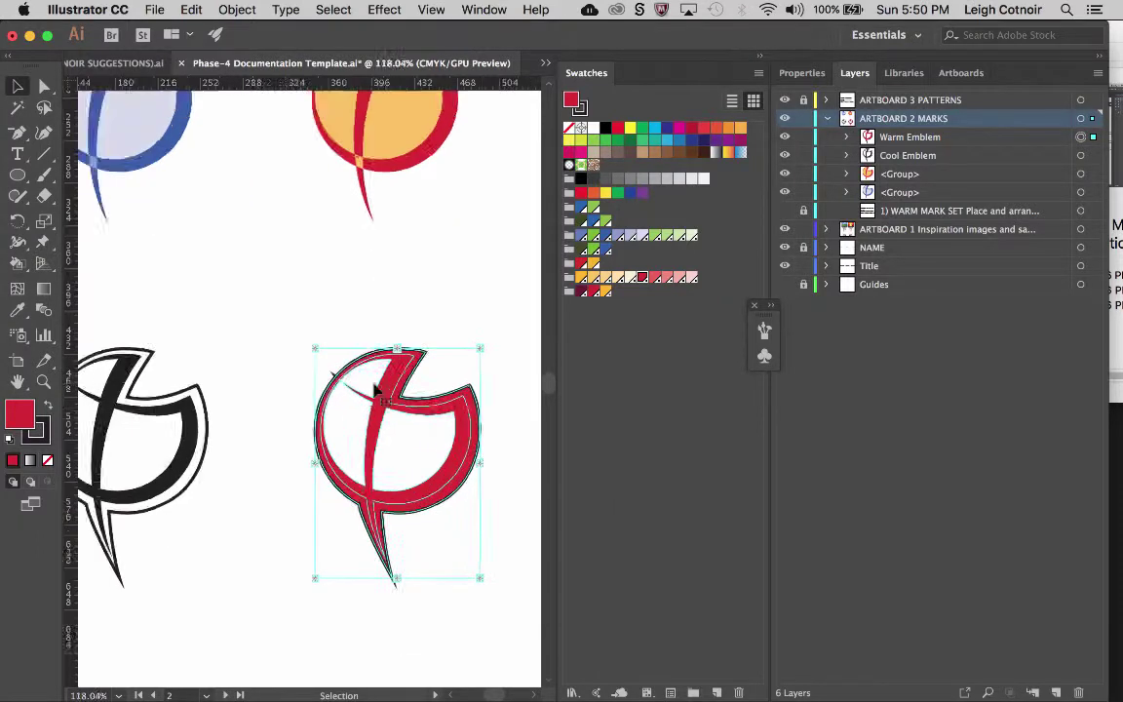
drag(371, 390, 375, 395)
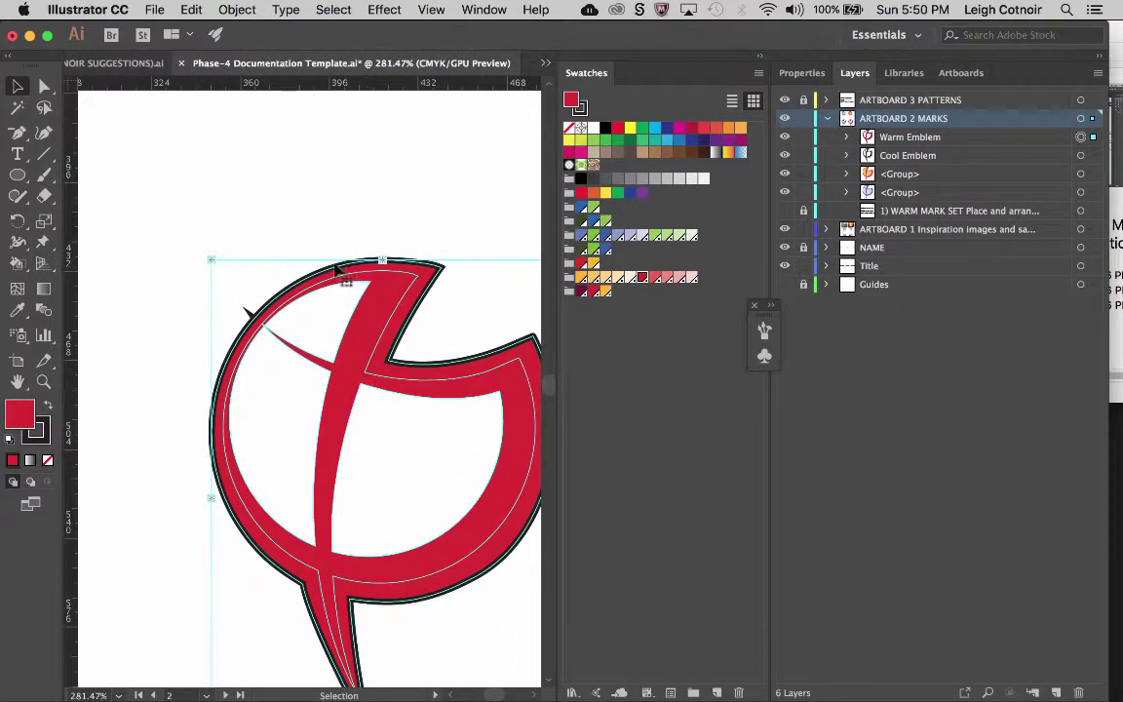
double_click(335, 271)
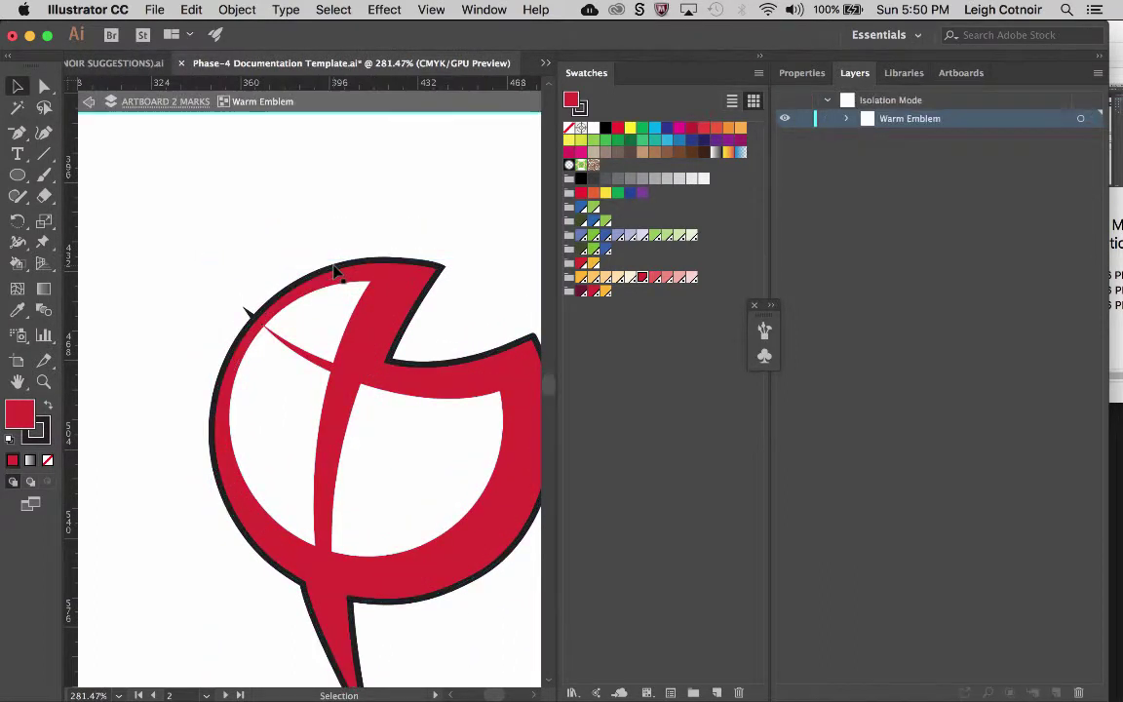
click(337, 270)
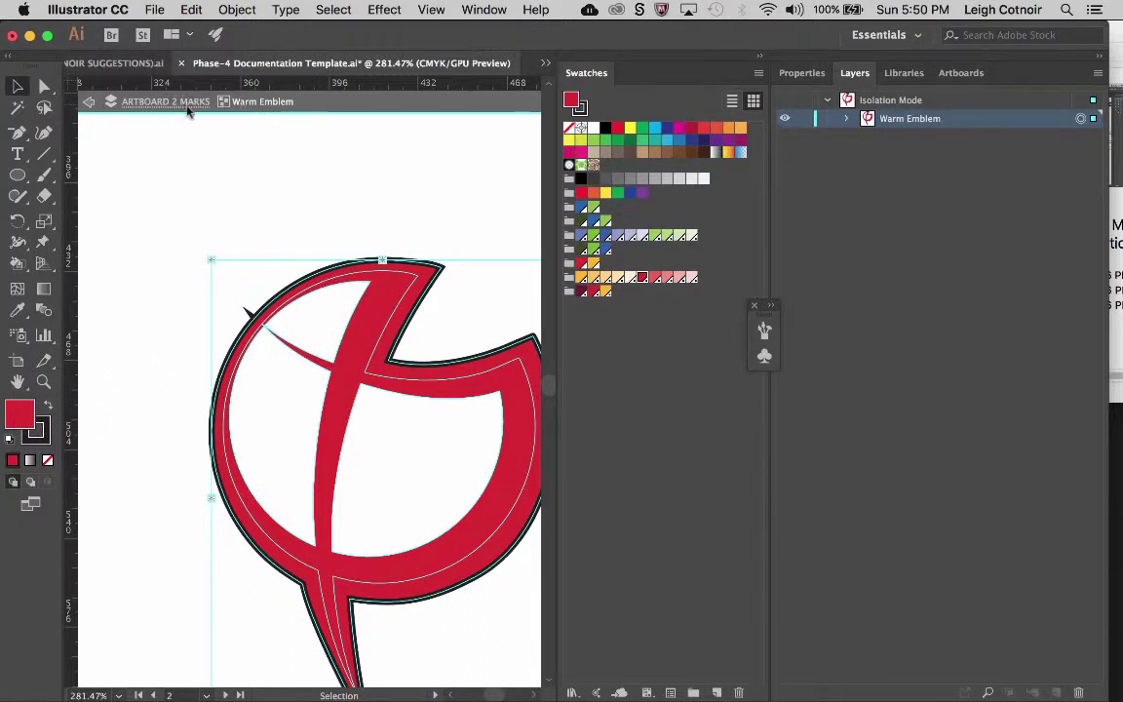
Set the warm emblem's outline stroke to PANTONE 1235 C and deselect the artwork.
click(44, 427)
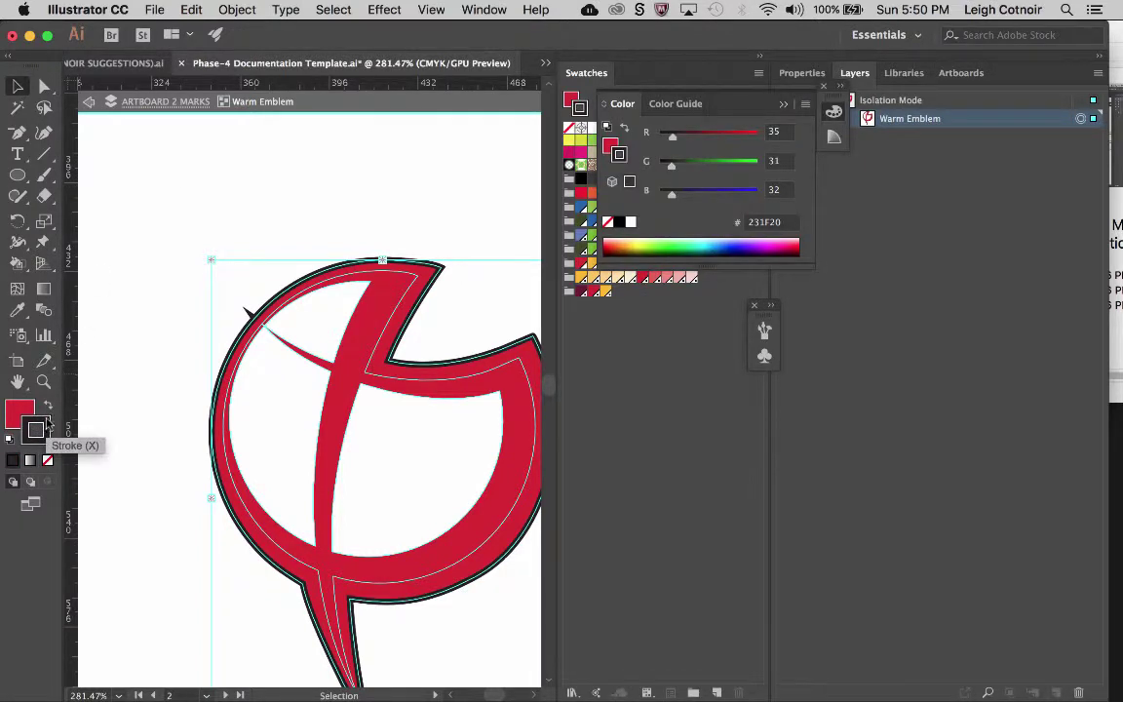
click(783, 106)
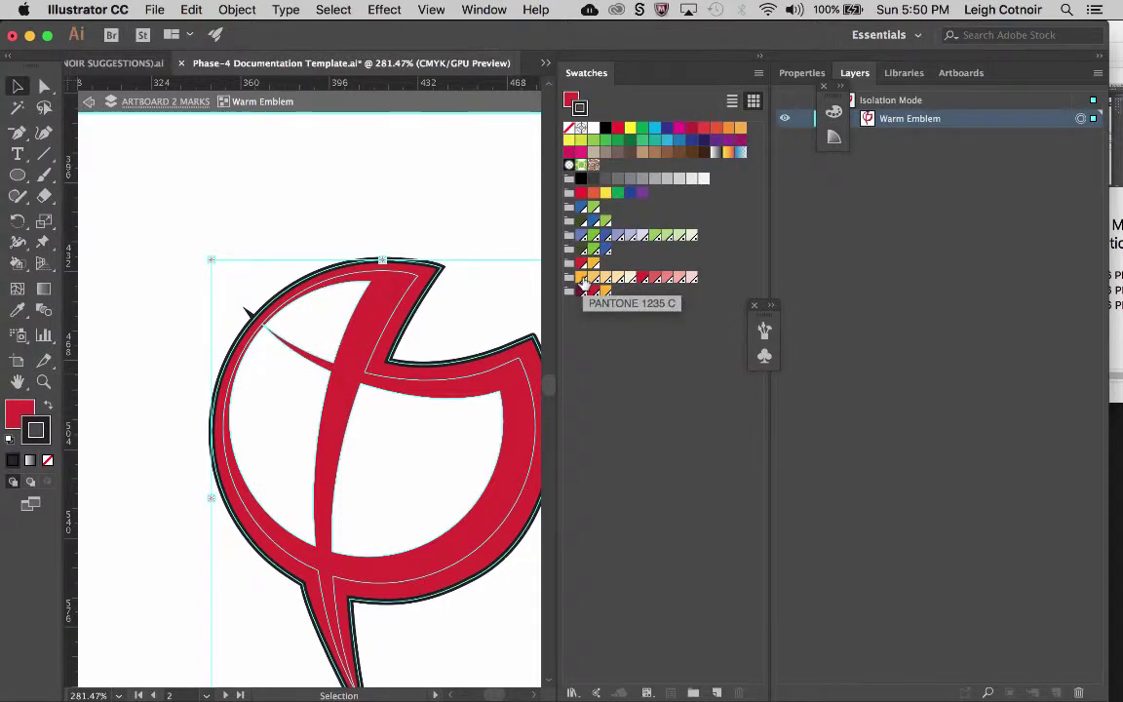
click(583, 280)
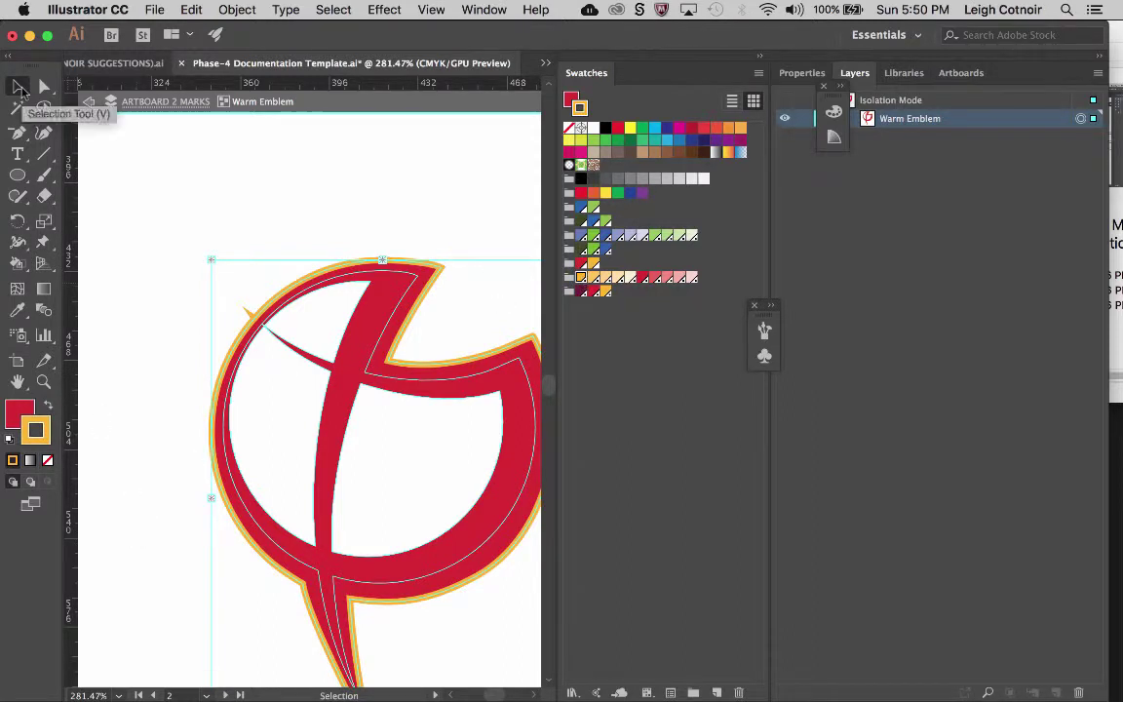
click(250, 182)
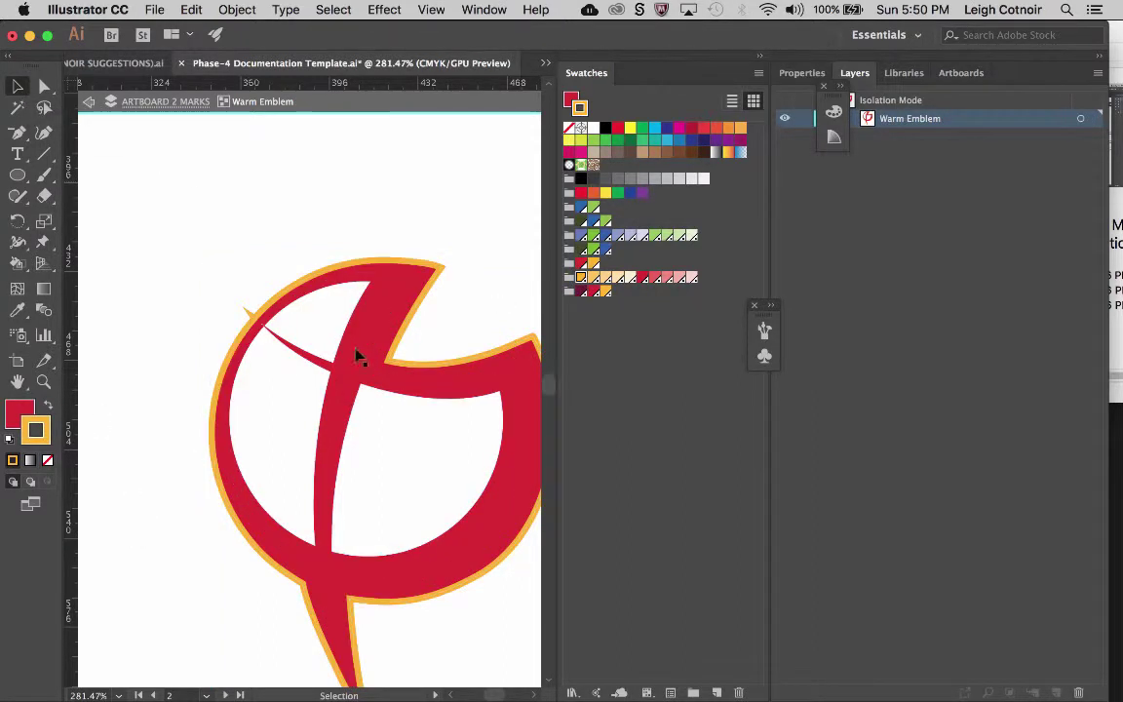
Undo the last two red fills inside the warm emblem.
scroll(360, 359, down, 1)
scroll(373, 380, down, 3)
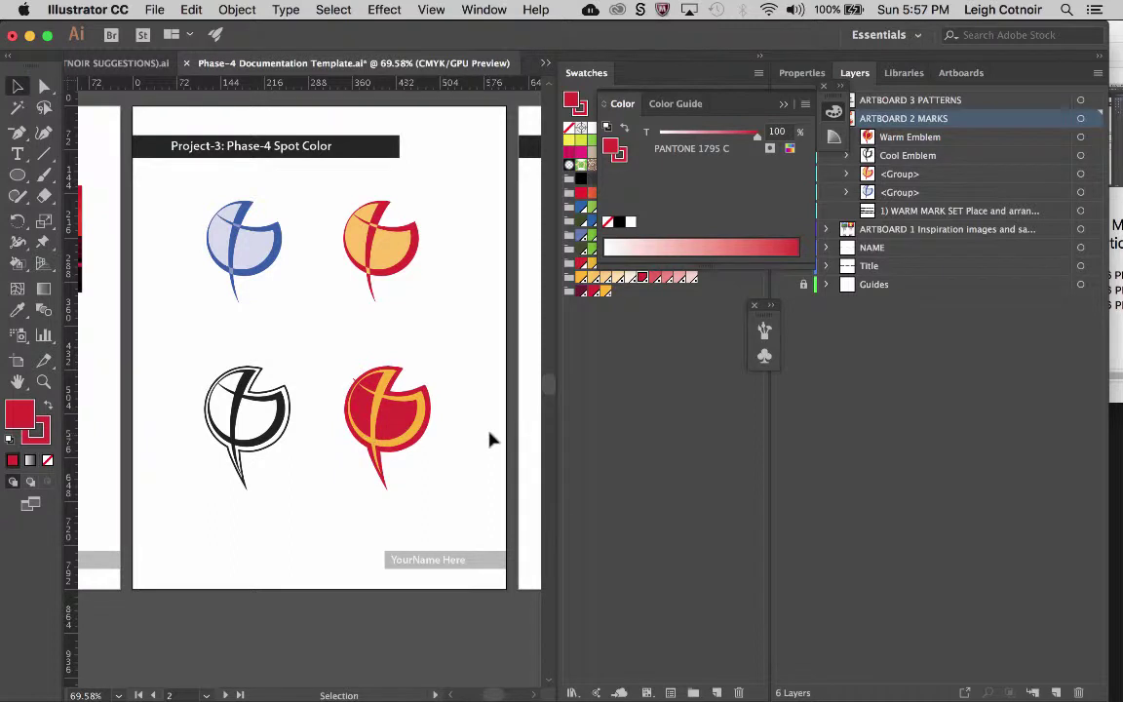
key(a)
key(super+z)
key(super+z)
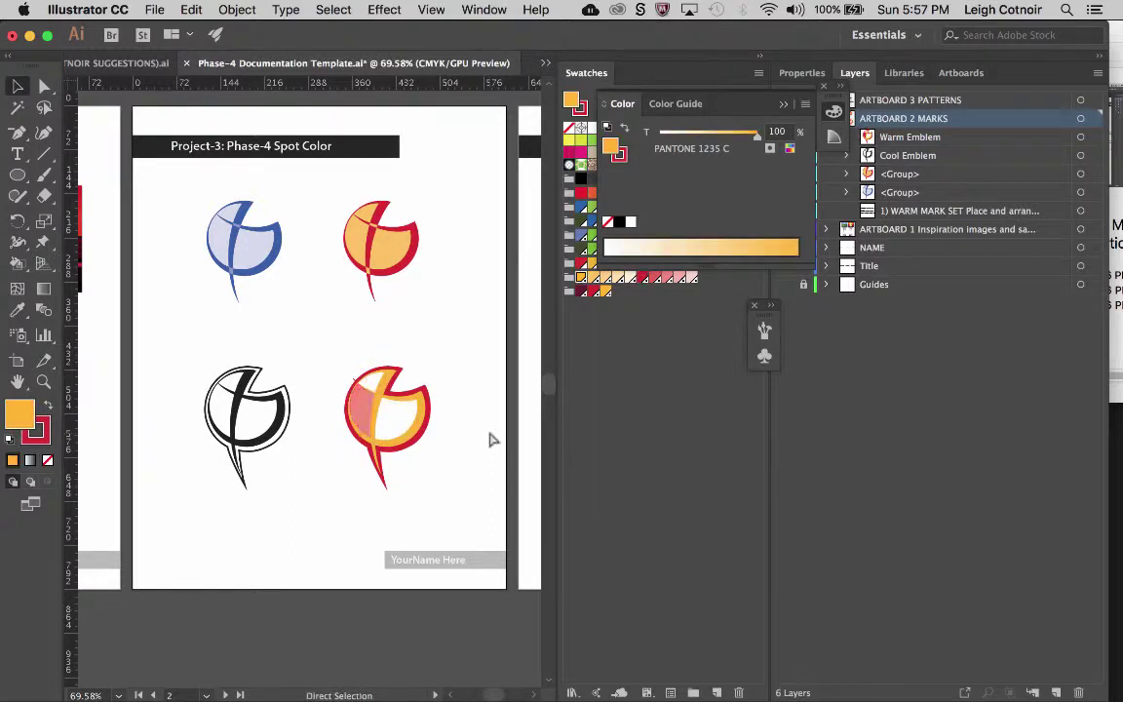
key(v)
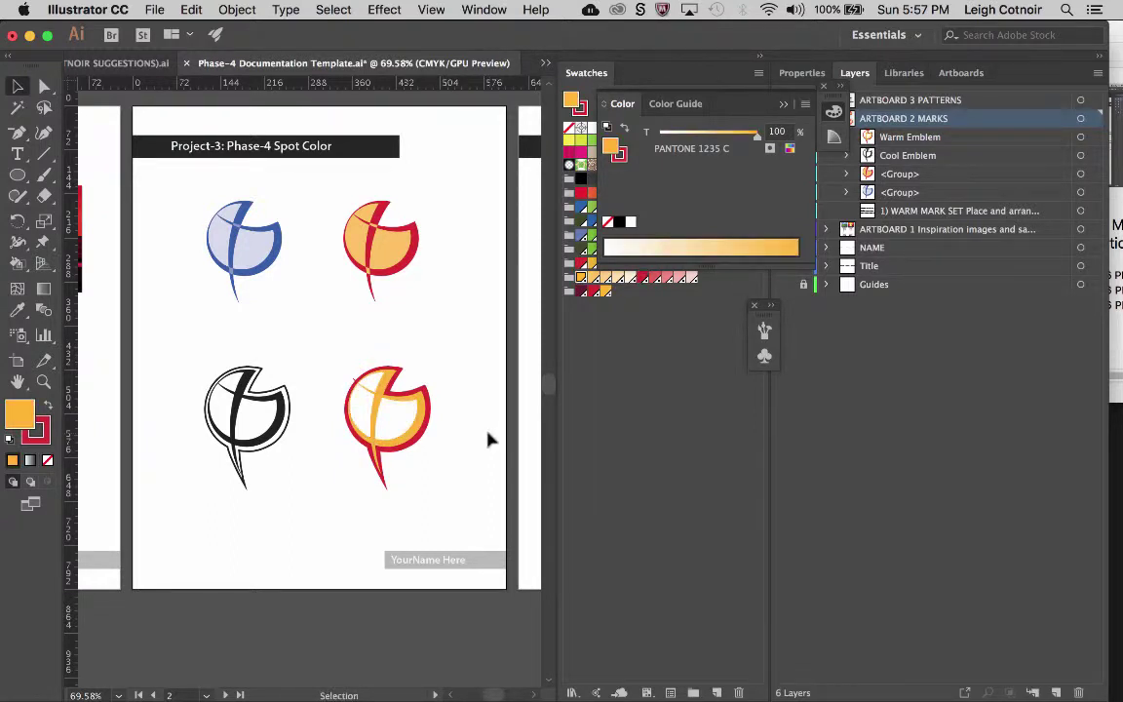
Isolate the warm emblem, select its artwork, and set its outline stroke to PANTONE 1795 C.
double_click(435, 475)
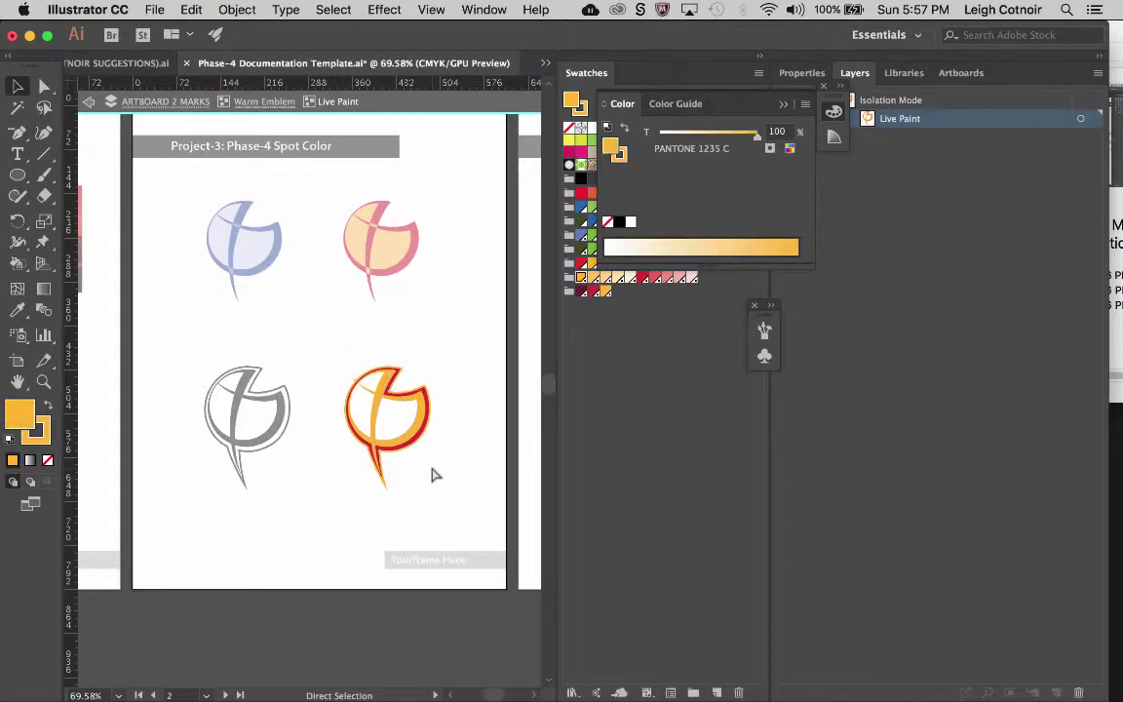
key(Escape)
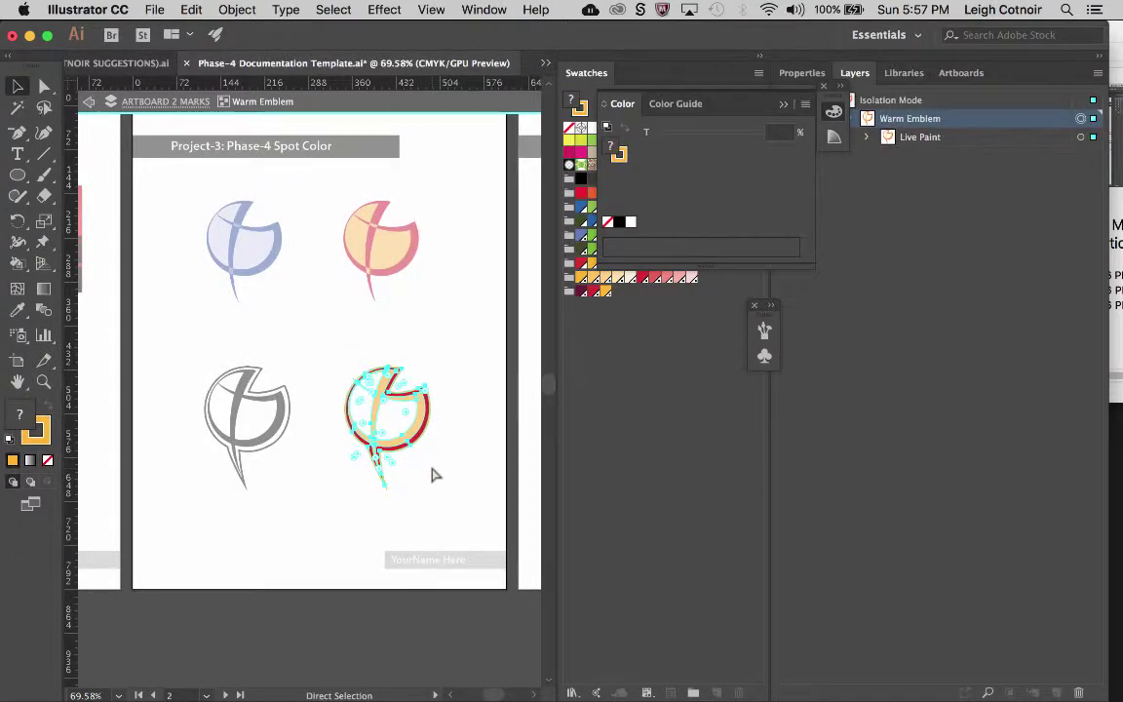
key(v)
click(441, 336)
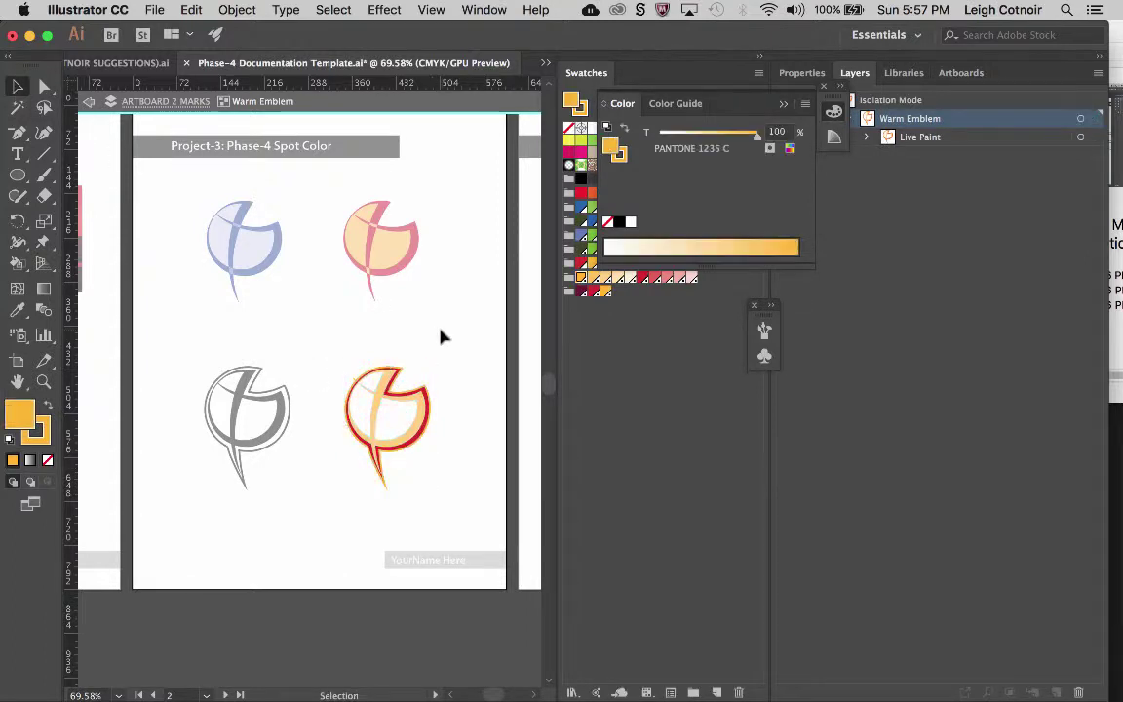
click(376, 417)
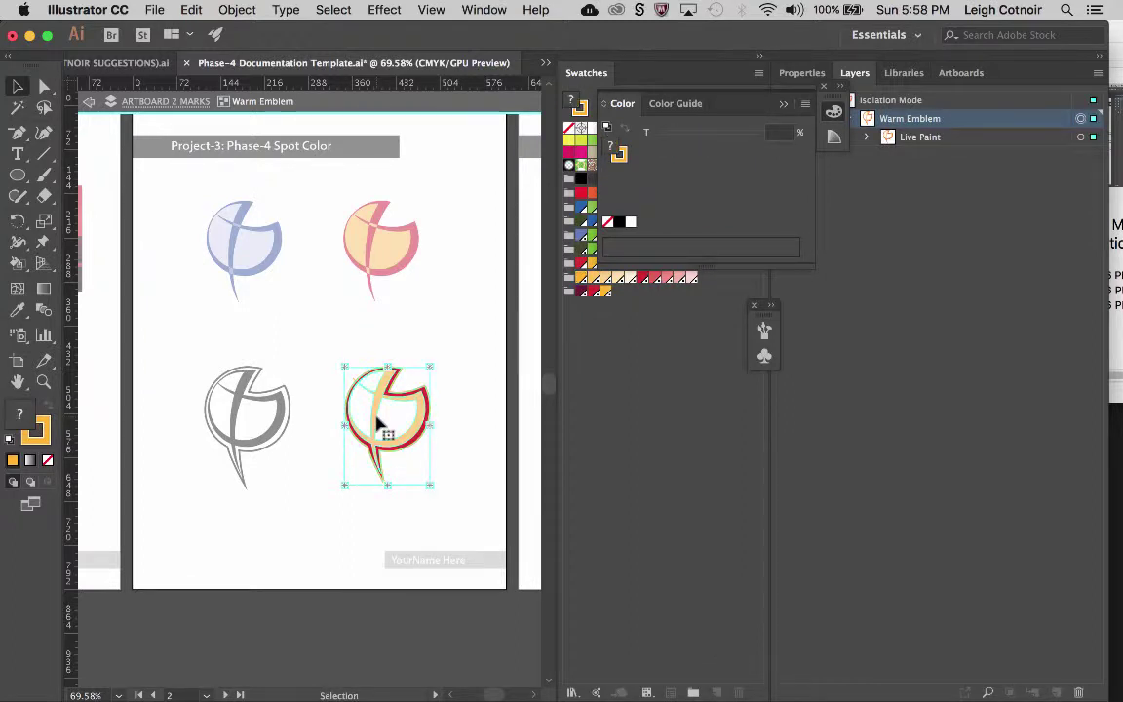
double_click(39, 432)
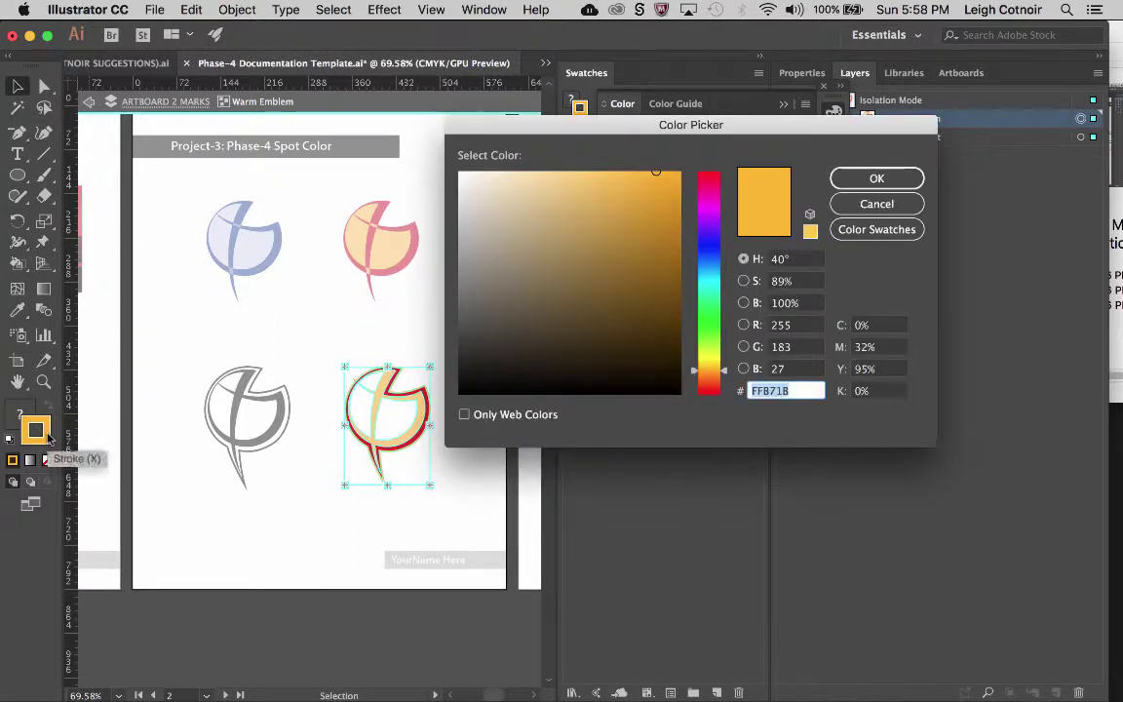
click(882, 206)
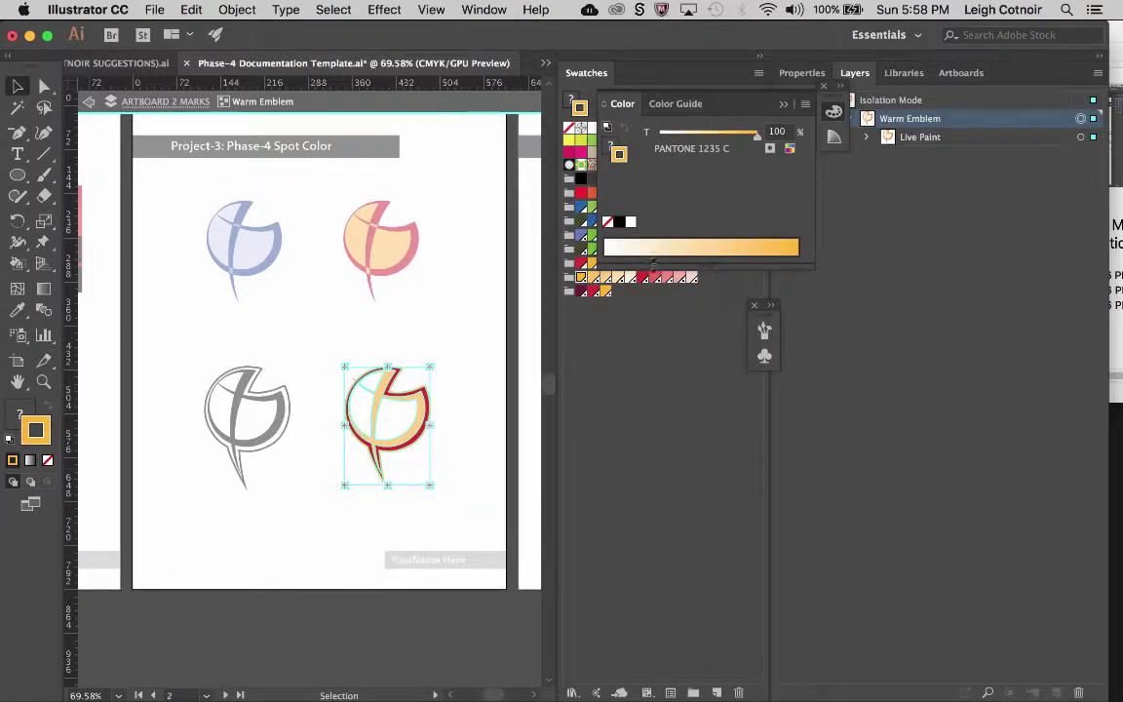
click(642, 279)
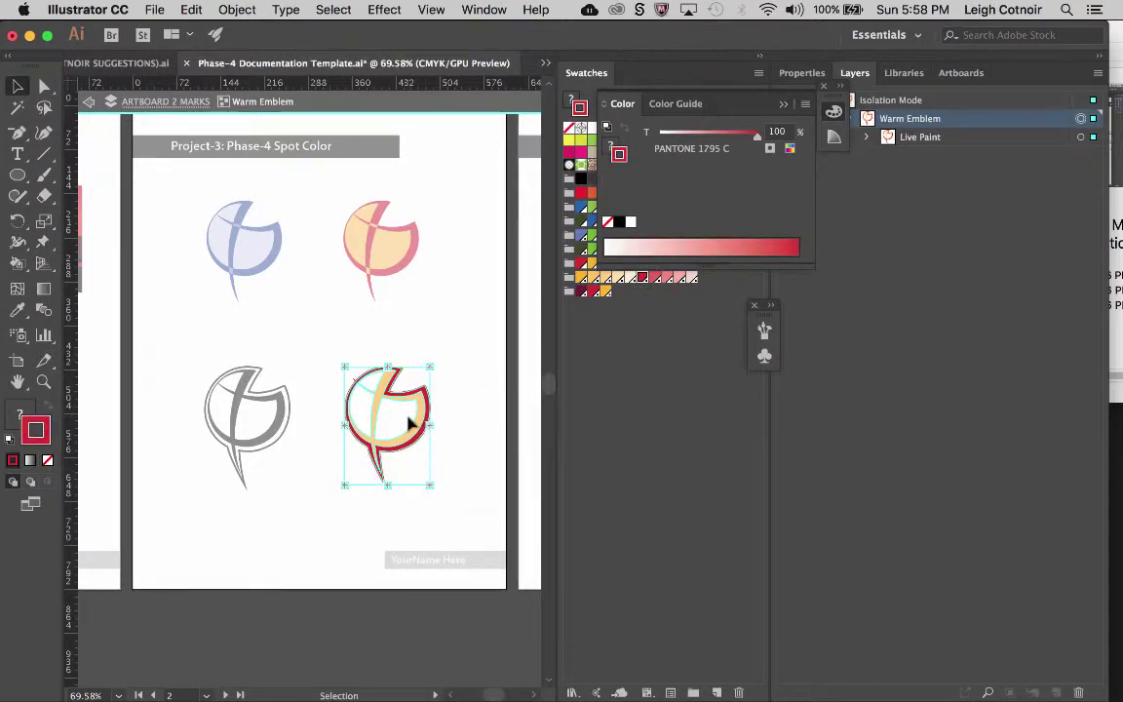
Leave the warm emblem's isolation and return to the ARTBOARD 2 MARKS level.
scroll(409, 417, up, 5)
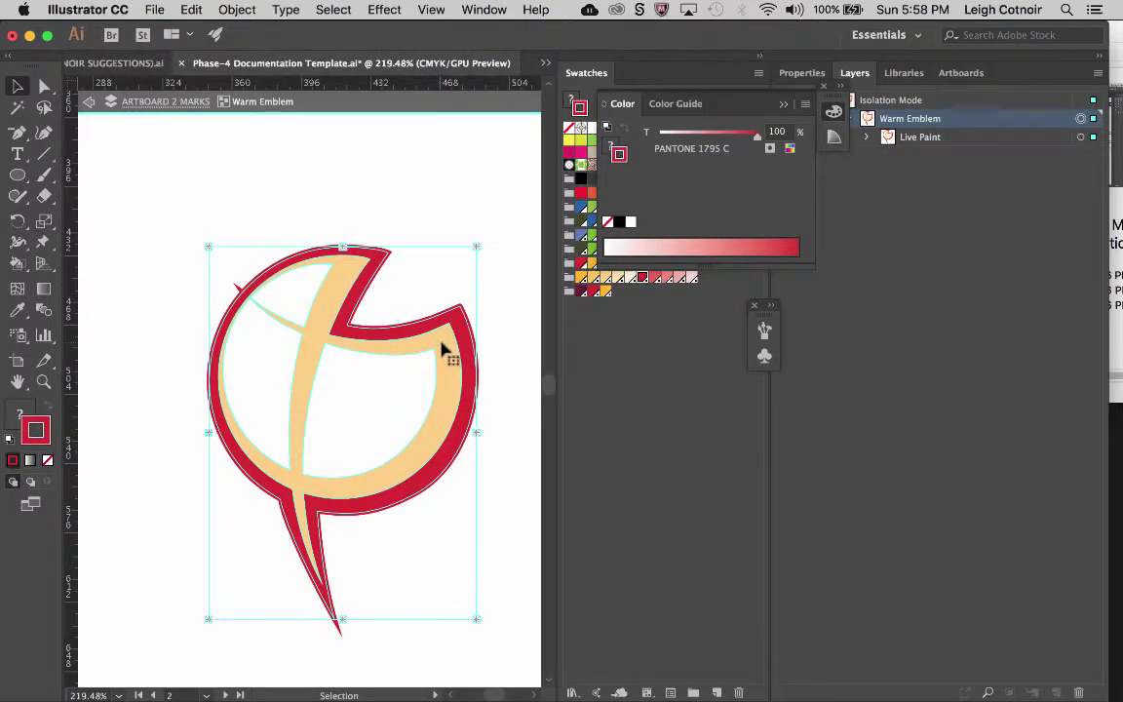
click(158, 104)
click(291, 279)
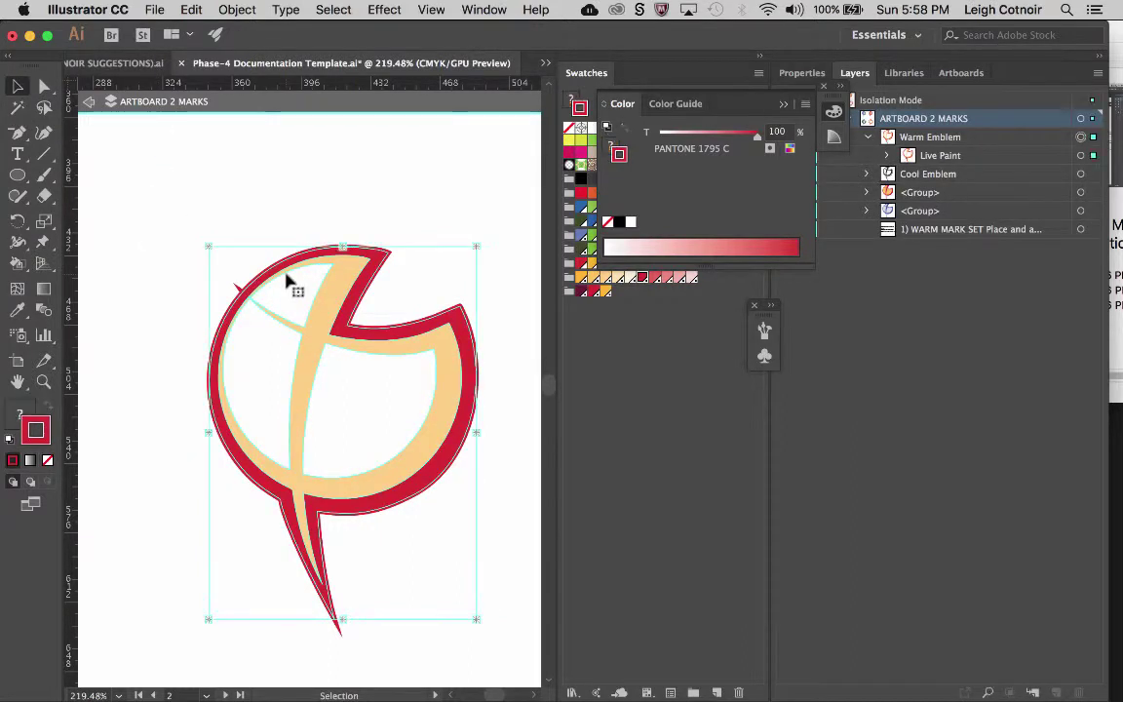
double_click(368, 283)
click(369, 282)
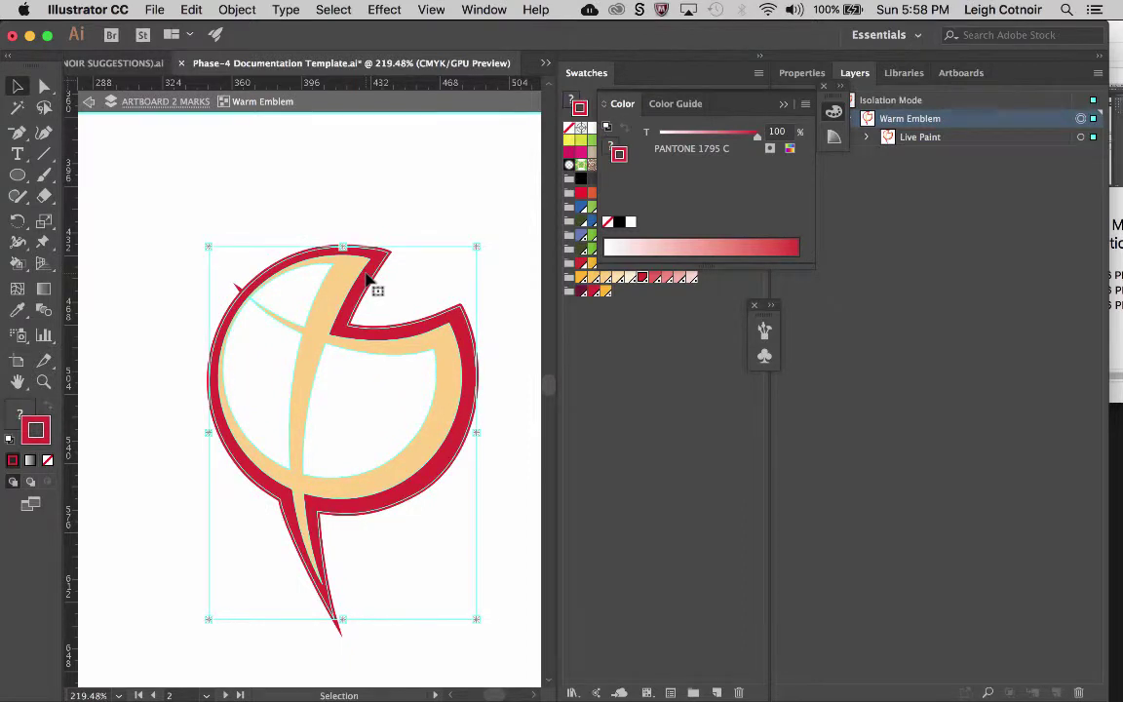
click(164, 102)
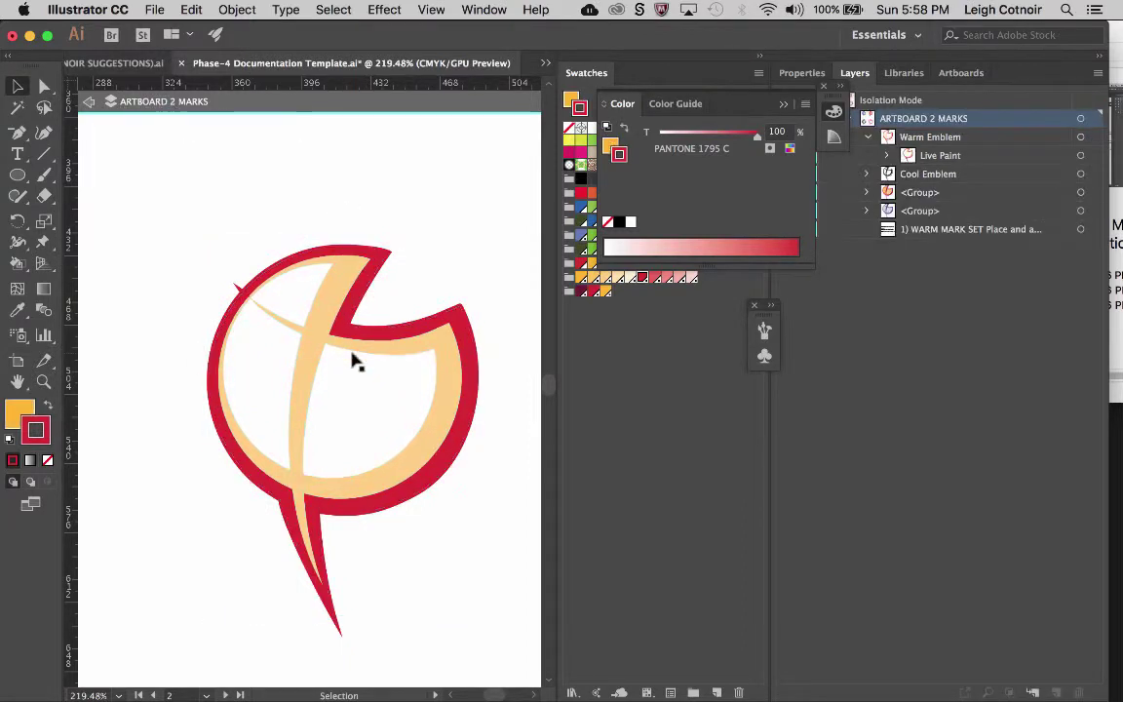
Select the warm emblem and fill the band inside its outline with PANTONE 1235 C using the Live Paint Bucket.
click(355, 360)
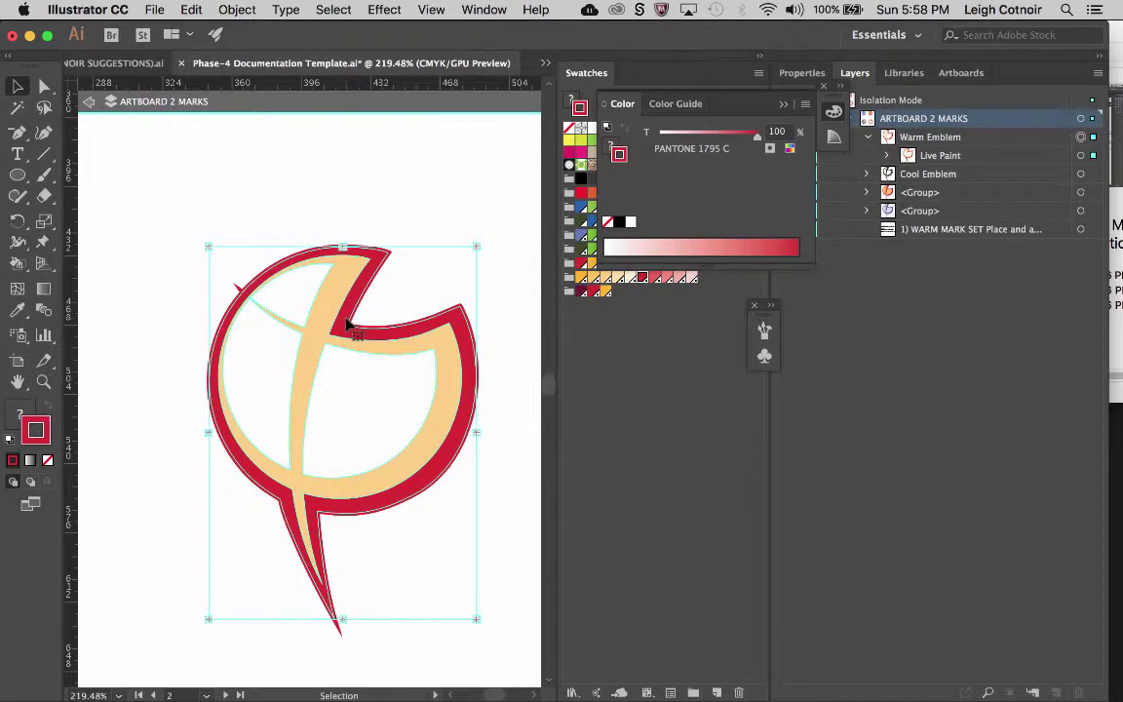
click(17, 263)
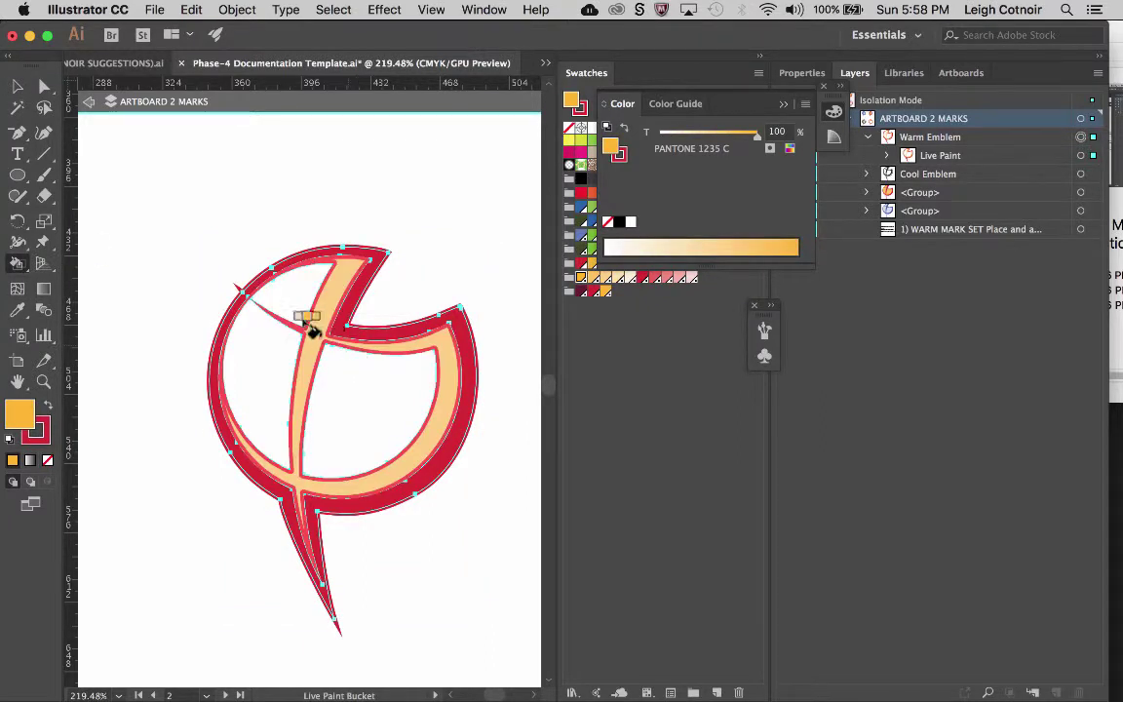
click(367, 299)
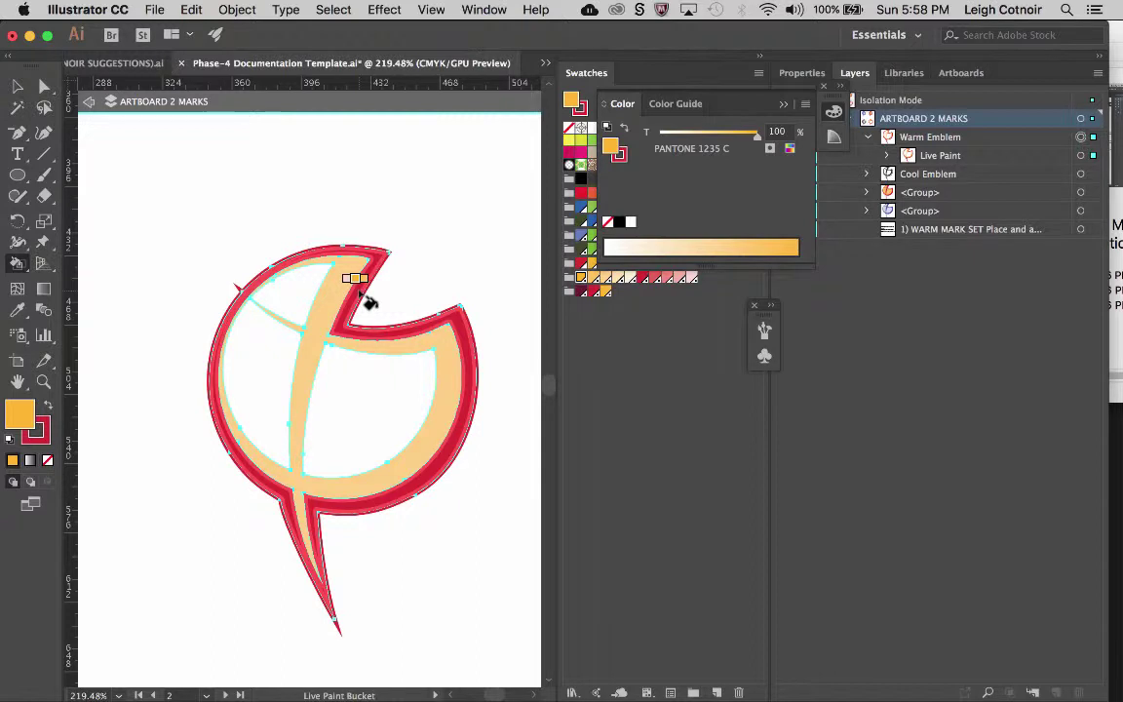
click(367, 299)
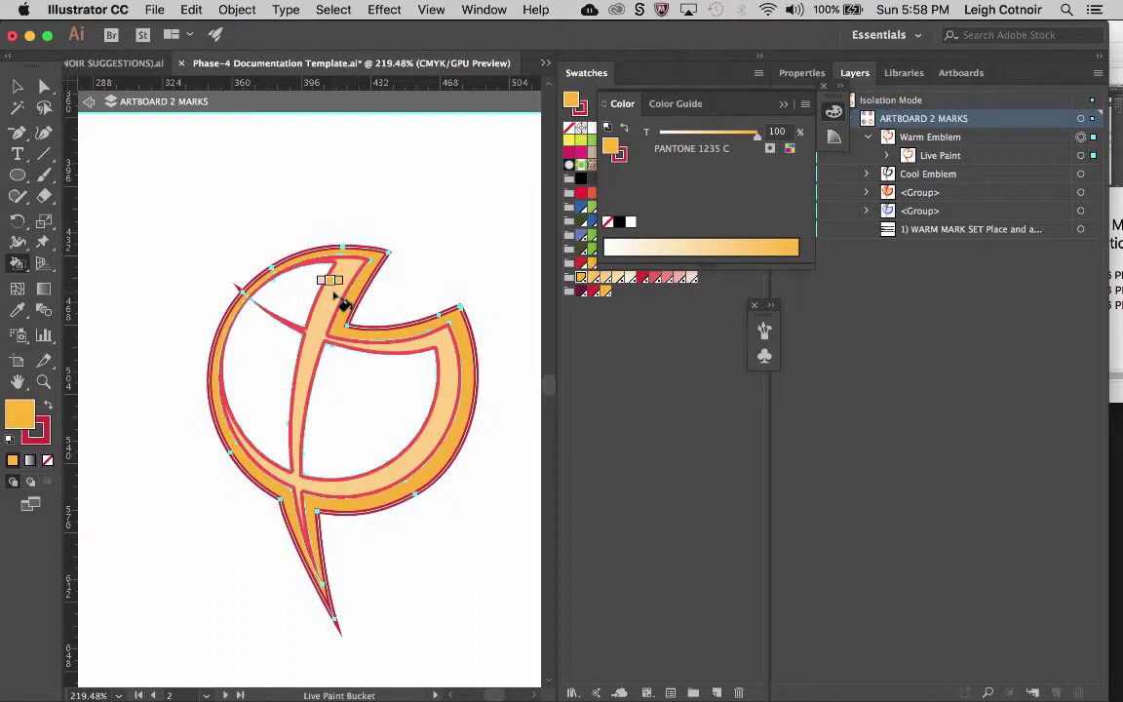
key(slash)
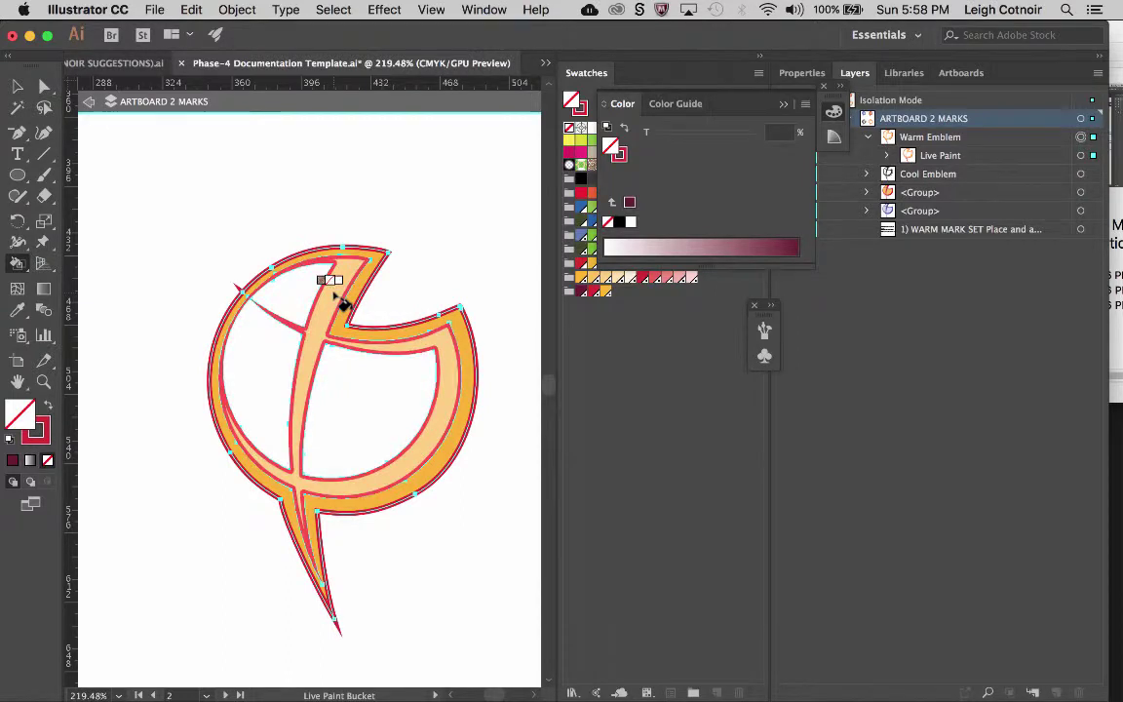
key(Right)
key(Right)
key(Right)
key(Right)
key(Right)
key(Right)
key(Right)
key(Right)
key(Right)
key(Right)
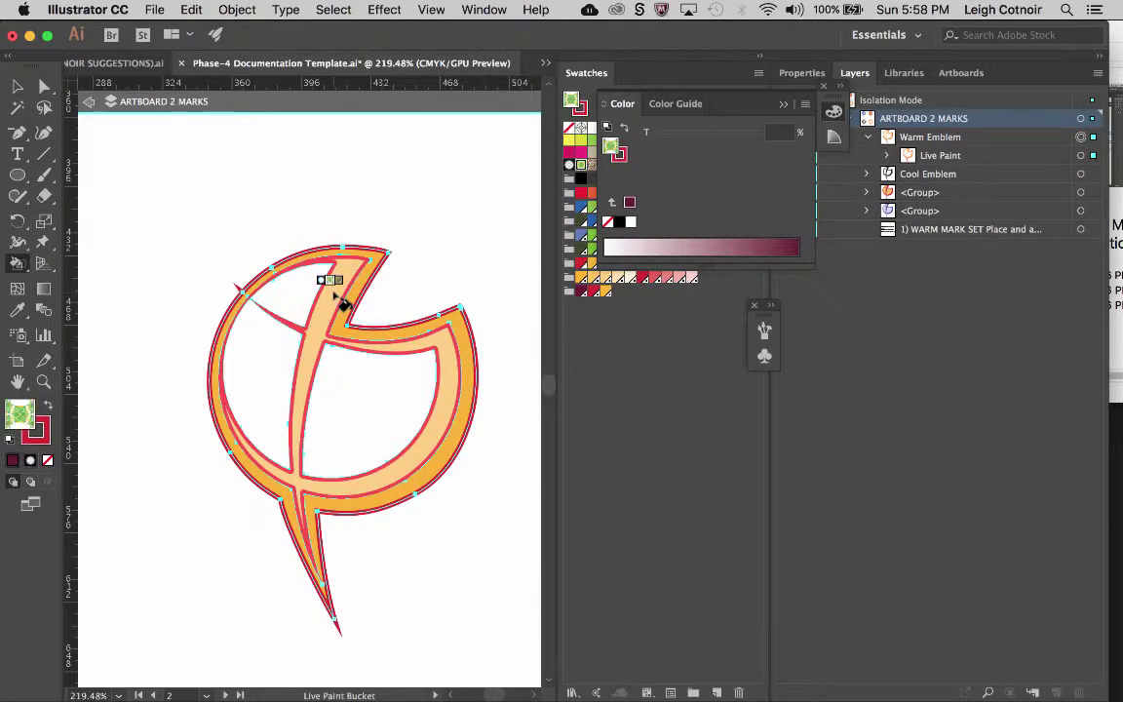
key(slash)
click(335, 295)
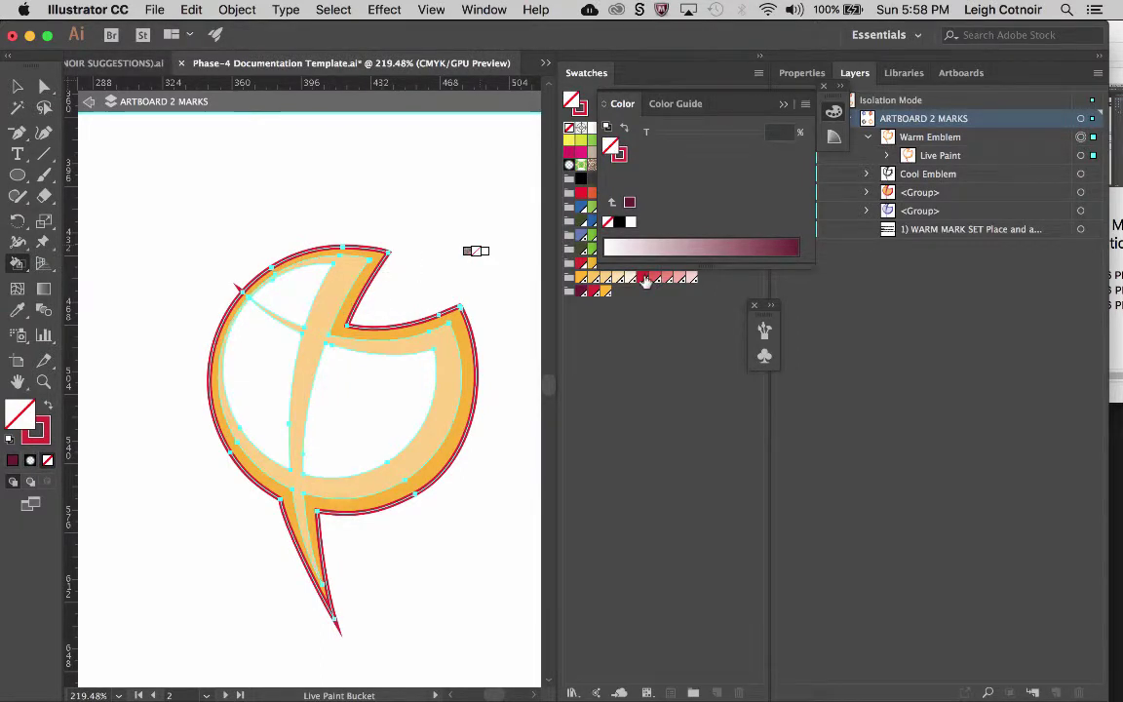
Fill the warm emblem's inner shapes with PANTONE 1795 C using Live Paint, and deselect the emblem.
click(643, 279)
click(343, 286)
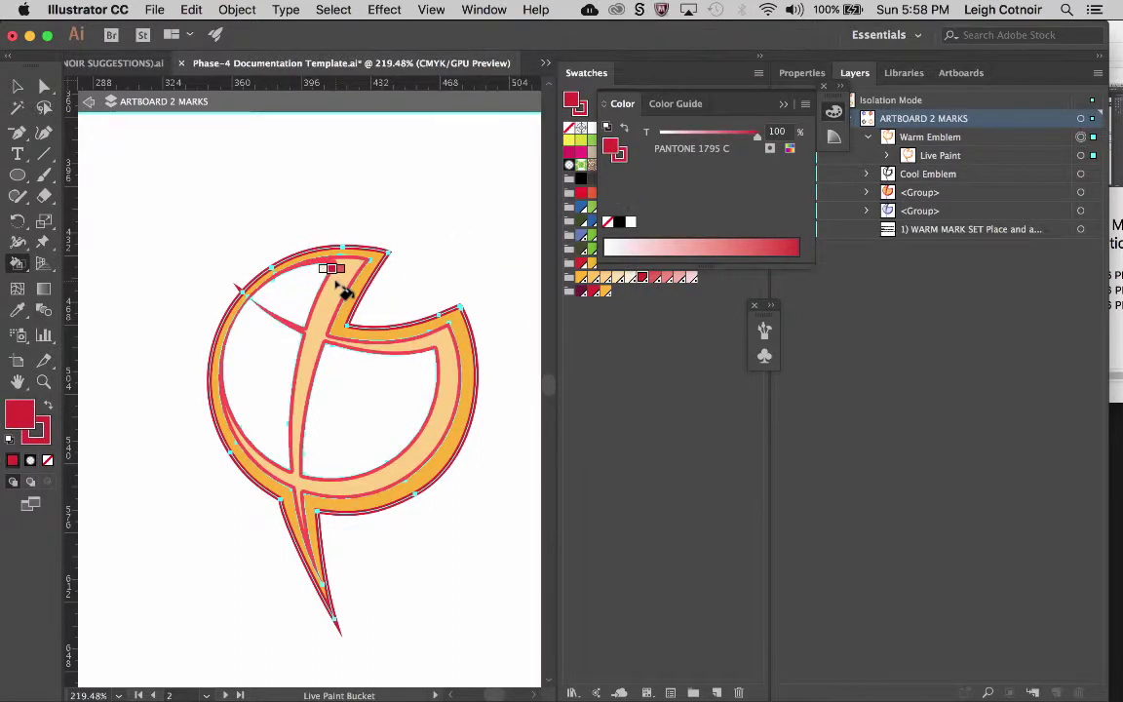
click(341, 286)
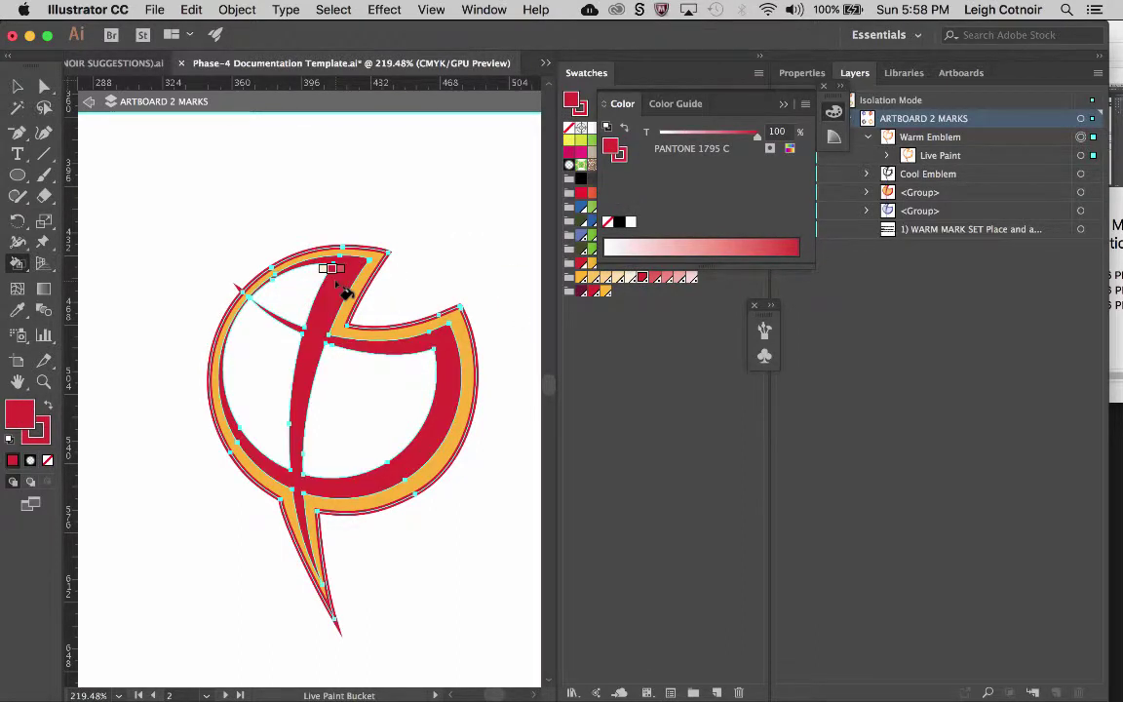
click(425, 402)
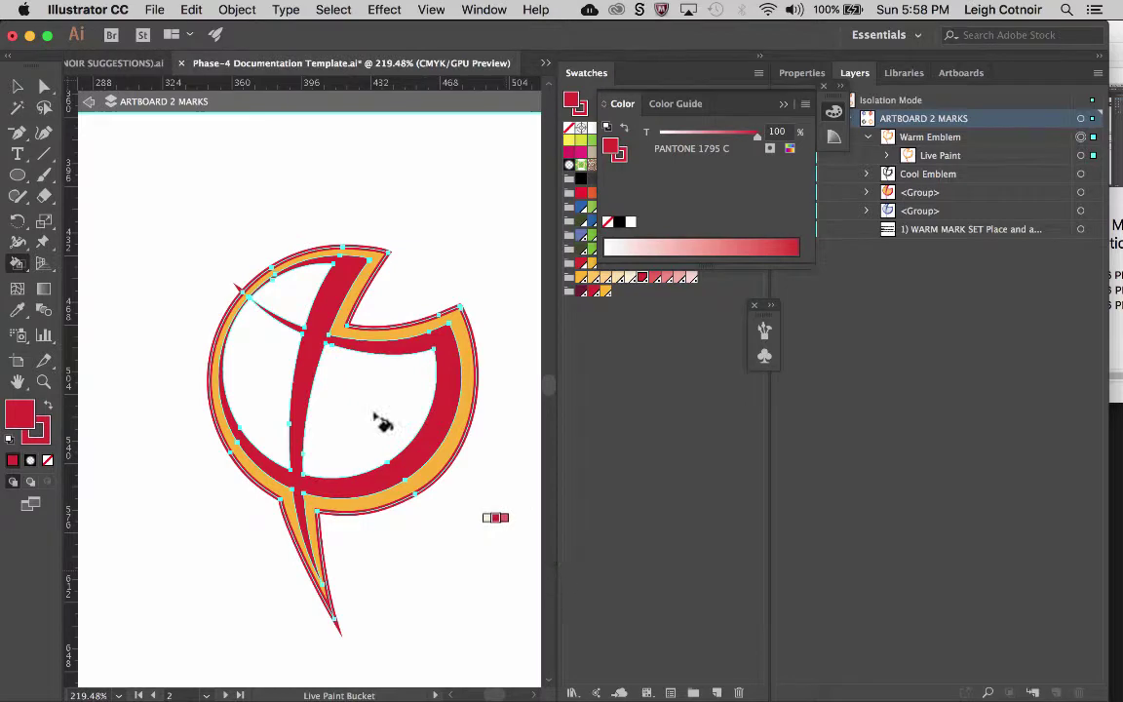
click(18, 87)
key(super+minus)
key(super+minus)
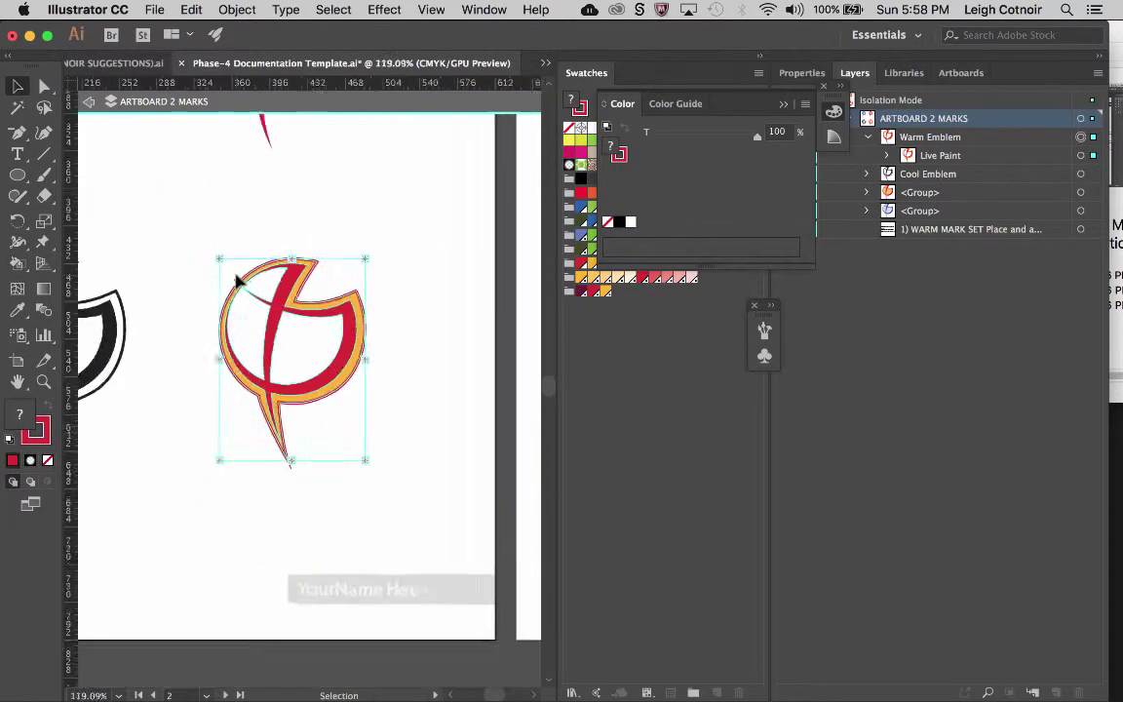
click(282, 254)
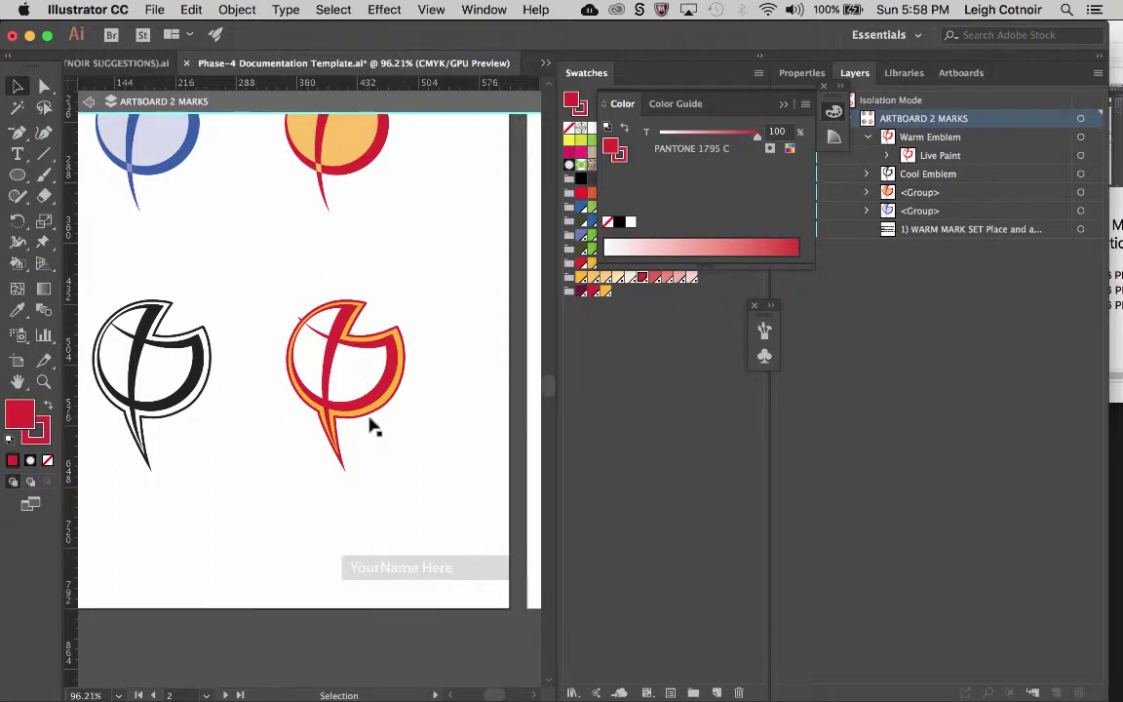
Select the cool emblem and fill the band inside its outline with white using the Live Paint Bucket.
scroll(371, 426, down, 3)
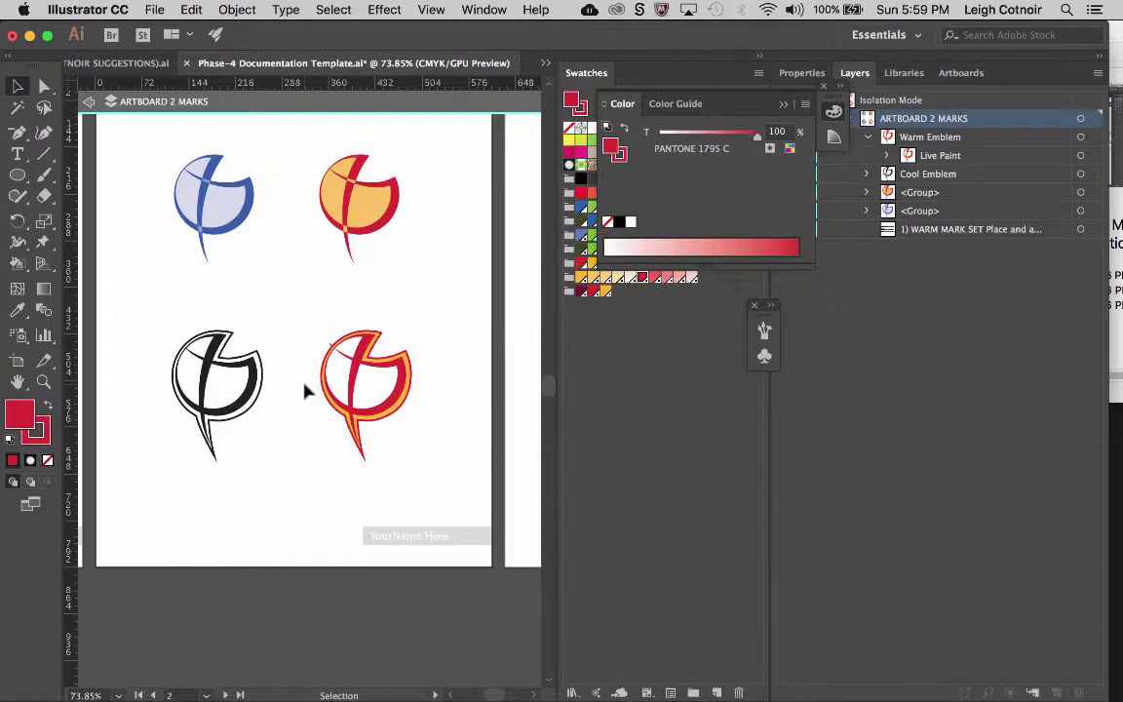
scroll(169, 414, up, 5)
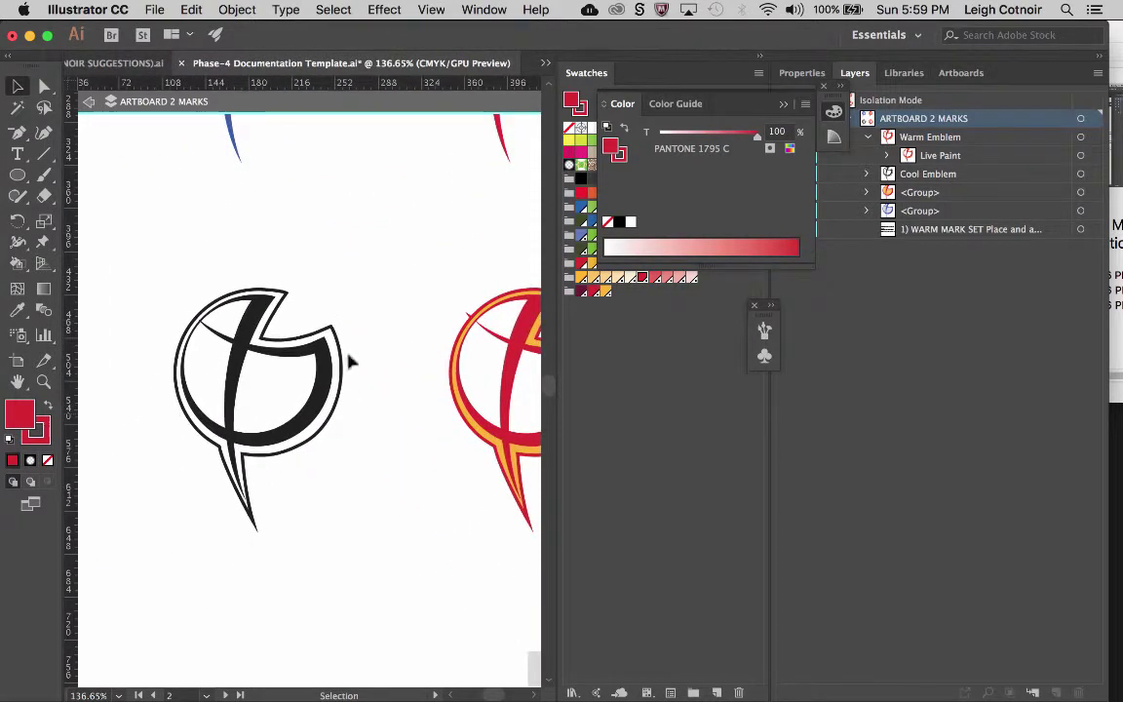
click(238, 344)
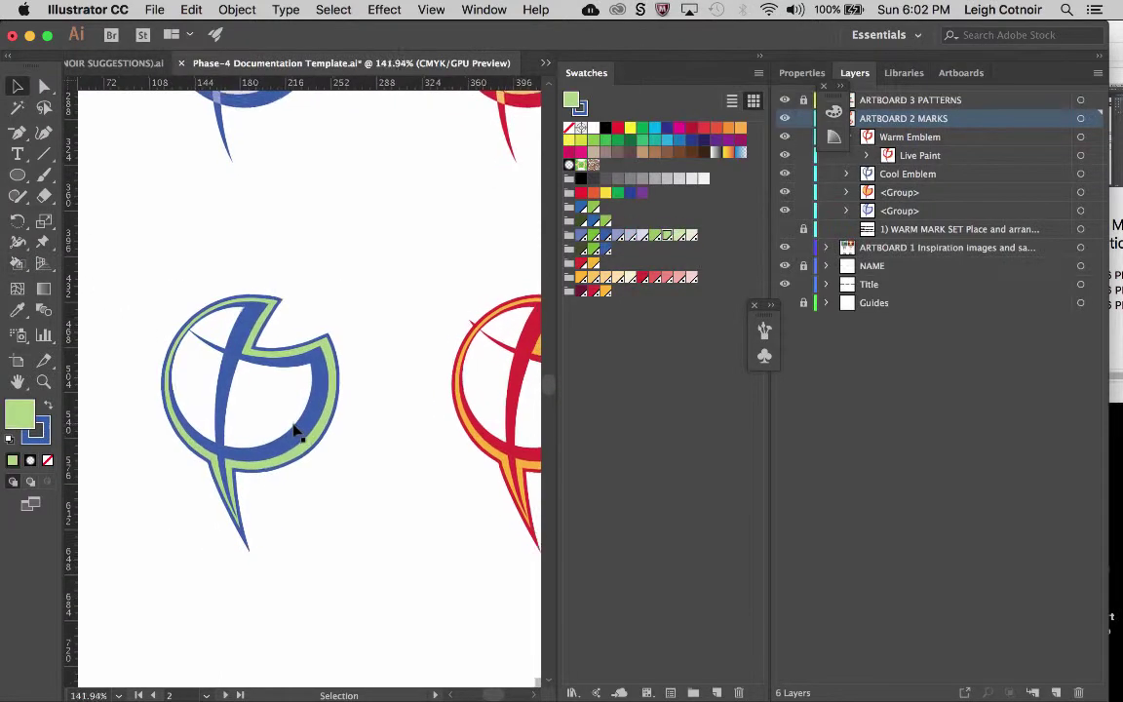
scroll(295, 431, up, 3)
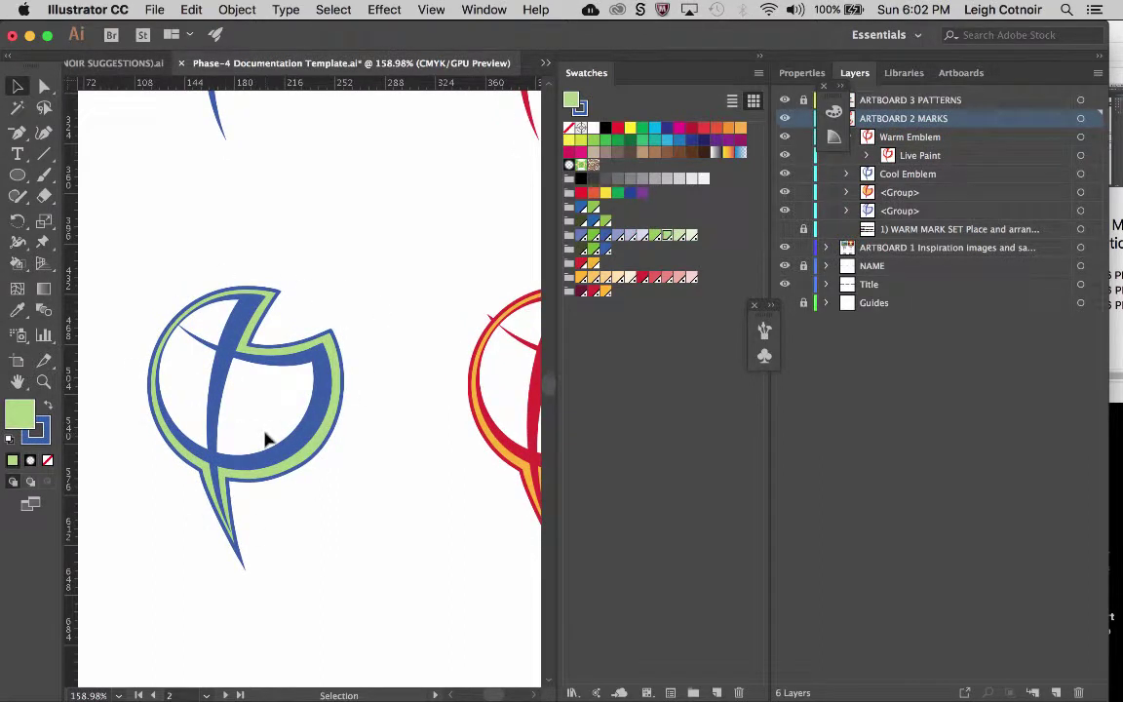
scroll(266, 439, down, 4)
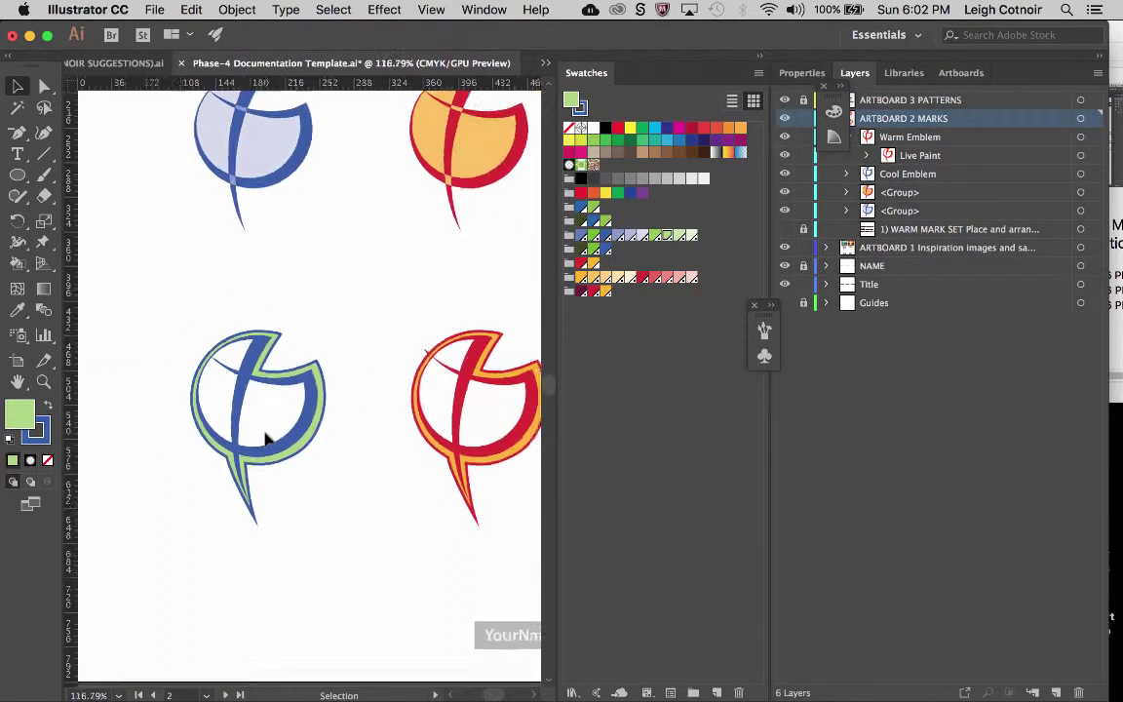
click(317, 380)
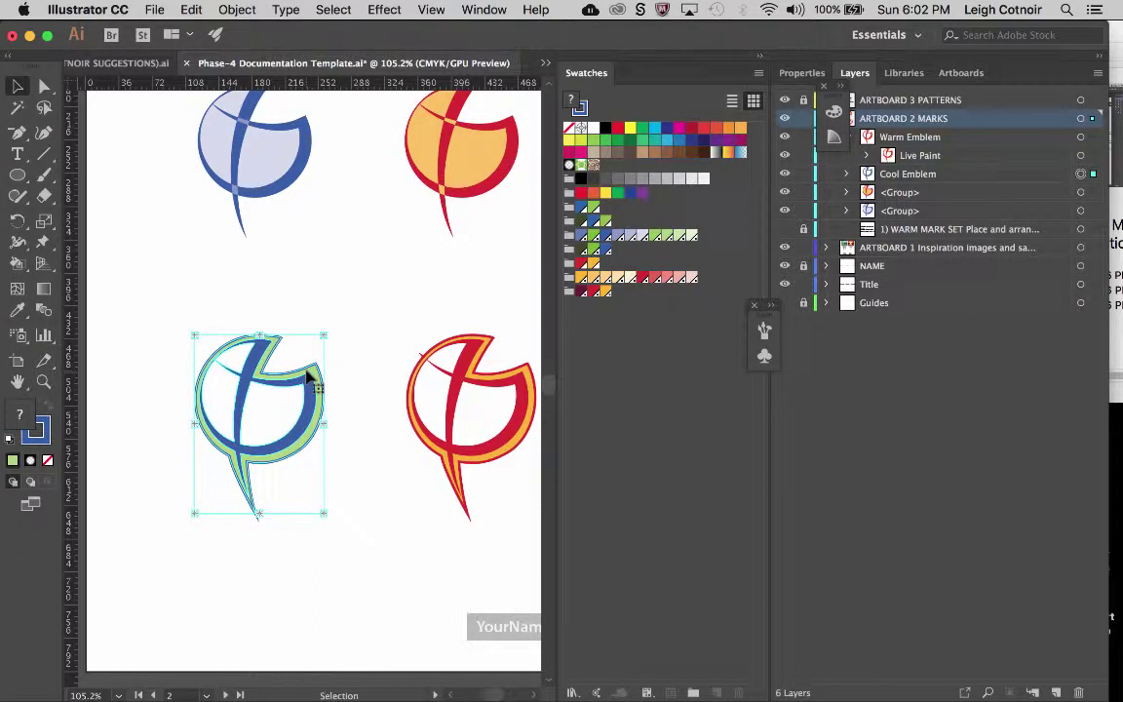
click(16, 263)
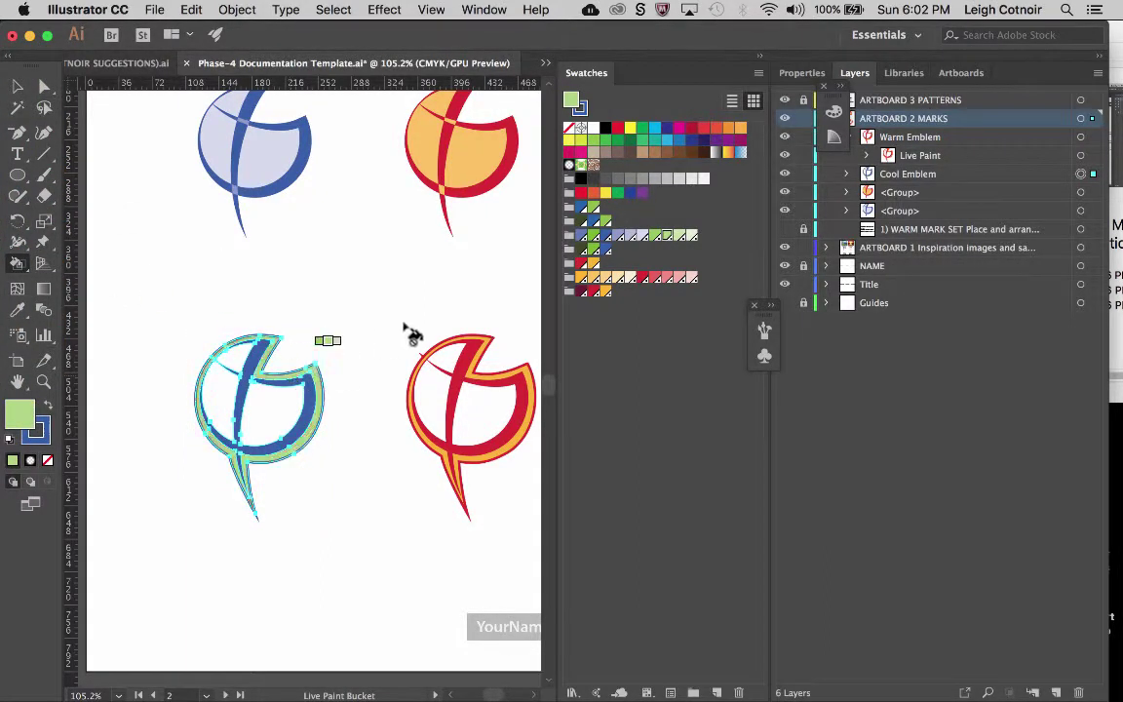
click(594, 129)
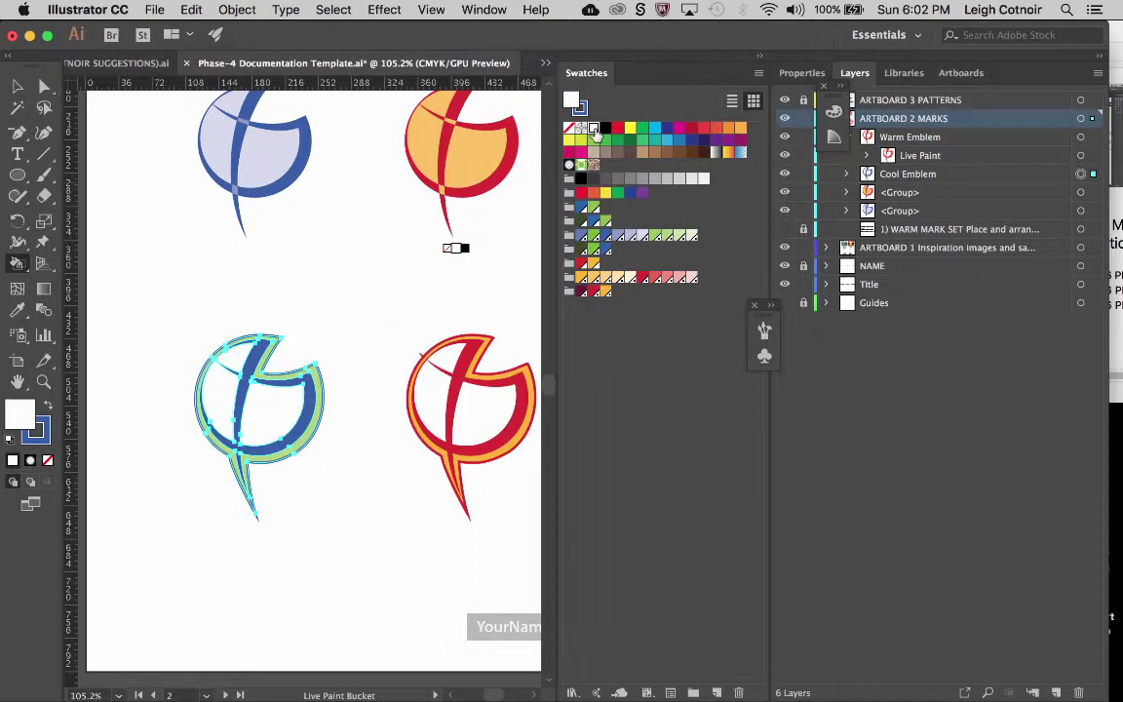
click(320, 384)
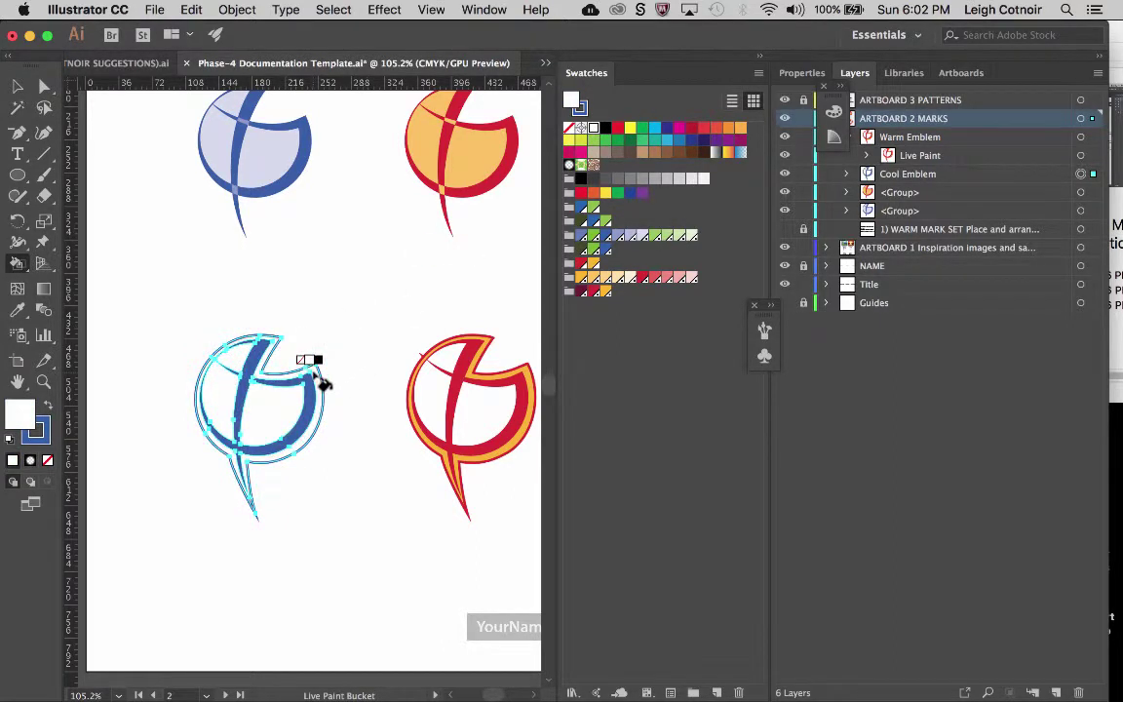
Switch from Live Paint to the Selection tool and deselect the cool emblem.
click(12, 90)
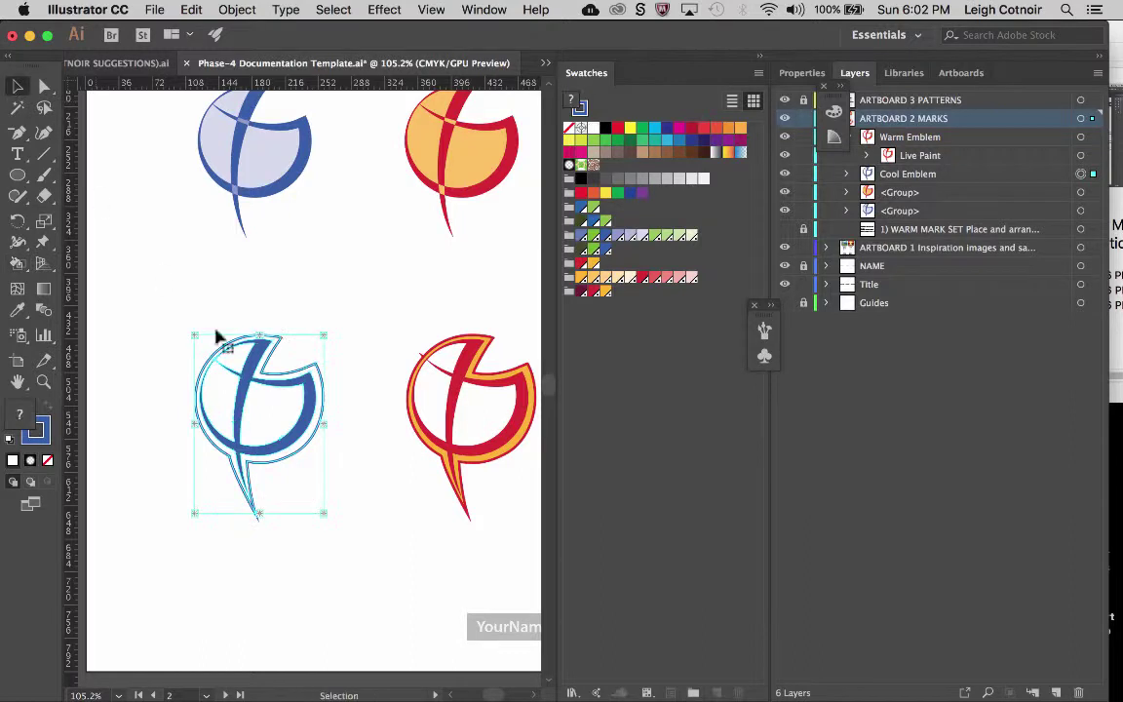
click(302, 310)
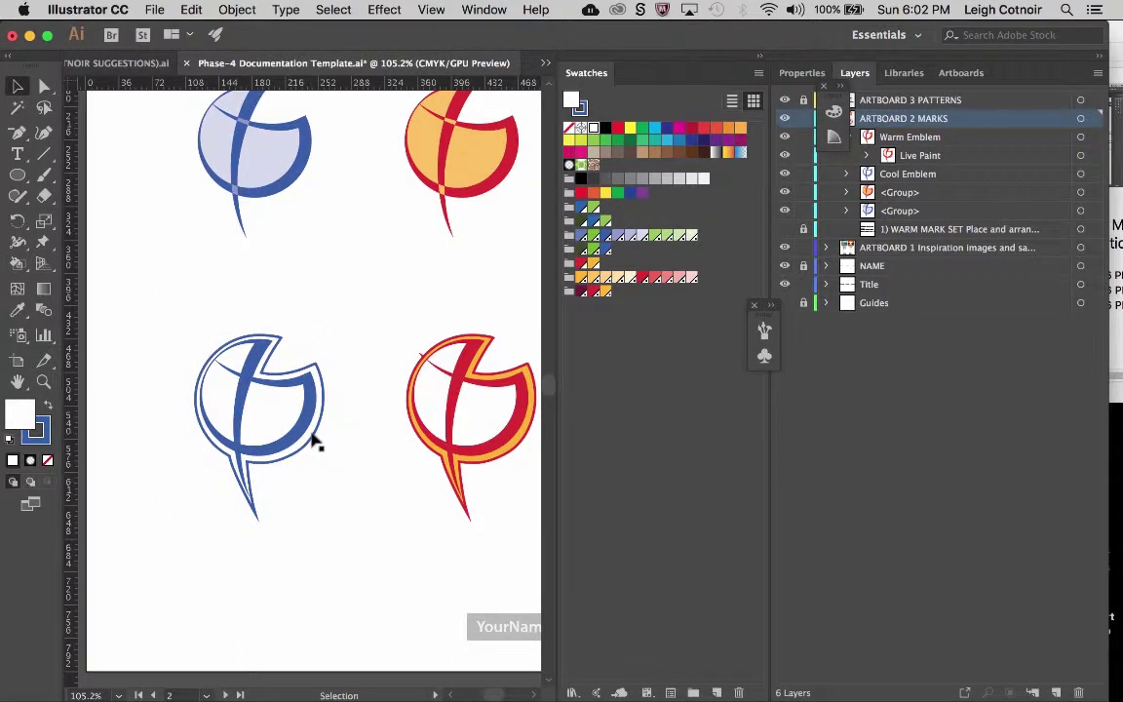
scroll(313, 439, up, 1)
scroll(313, 439, right, 1)
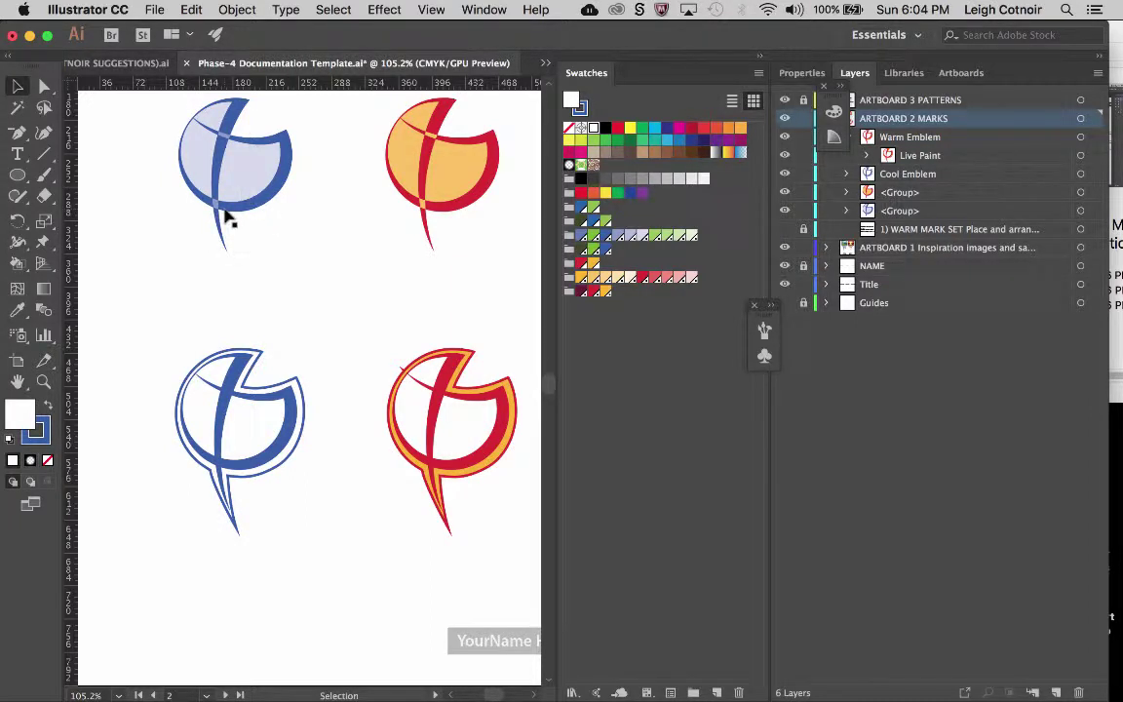
Try filling the cool emblem's inner shapes with white using the Live Paint Bucket, and undo the fill.
click(237, 391)
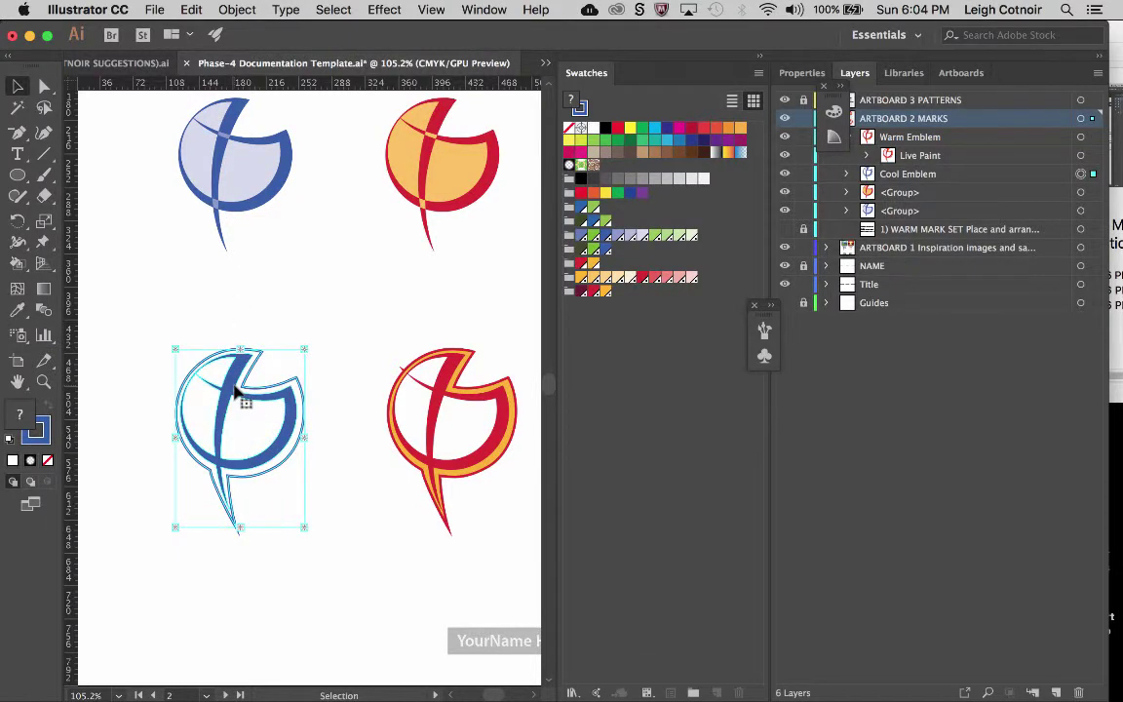
scroll(237, 391, up, 3)
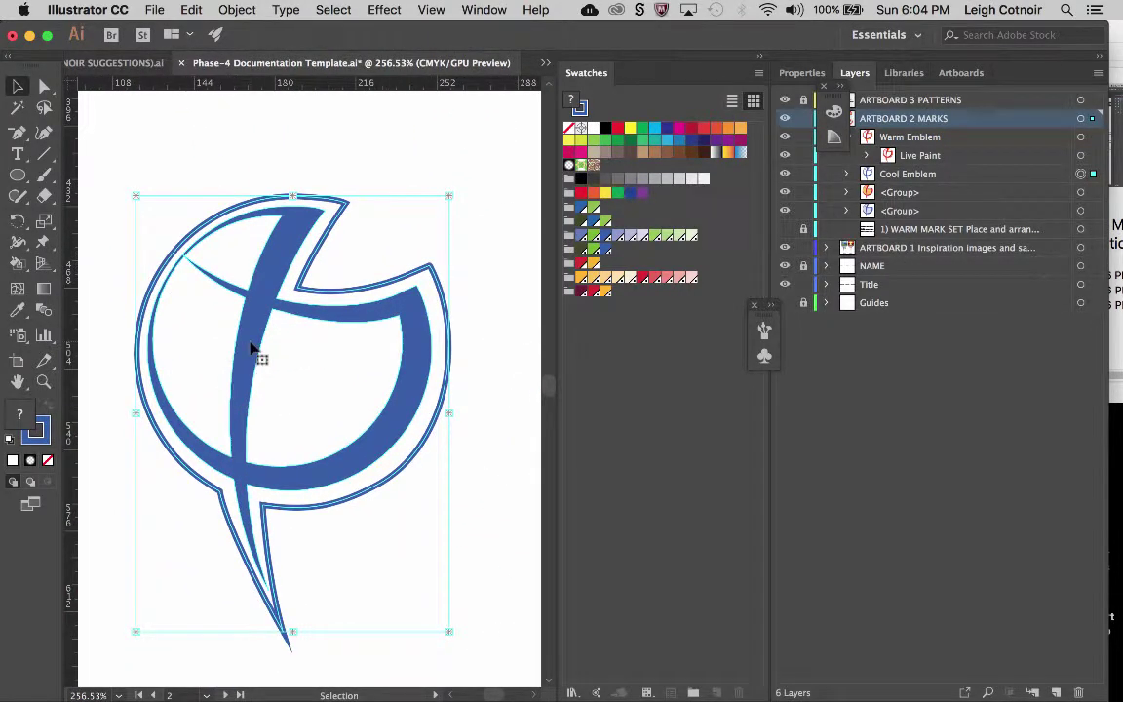
click(17, 263)
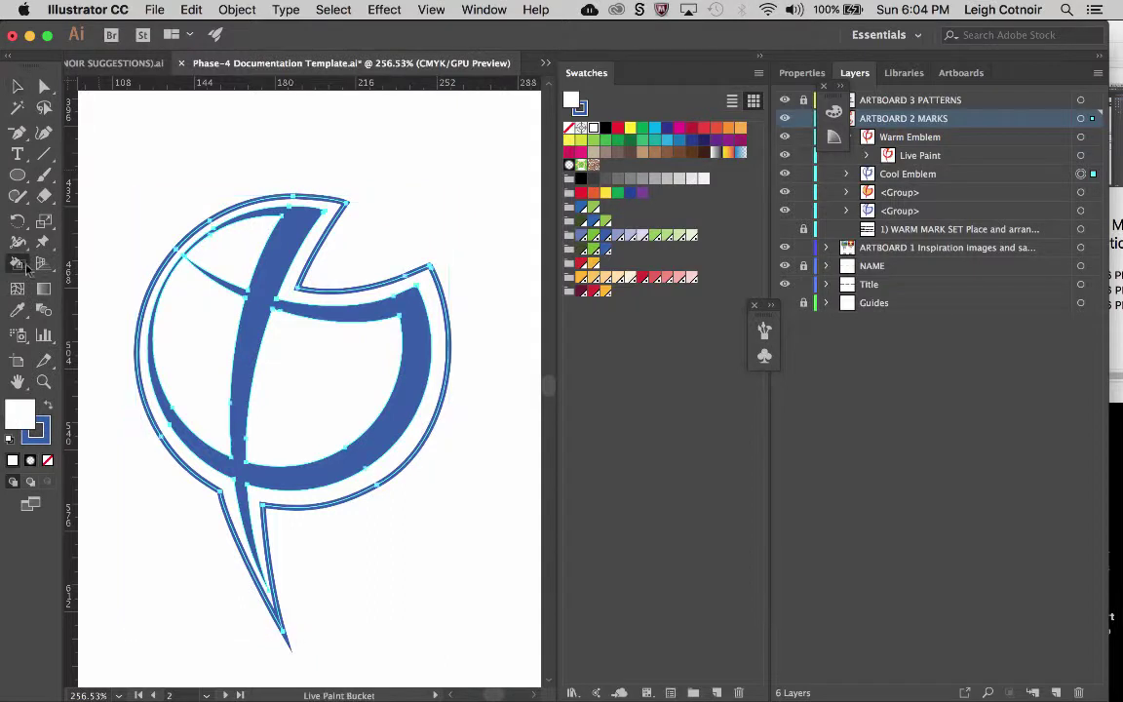
click(263, 304)
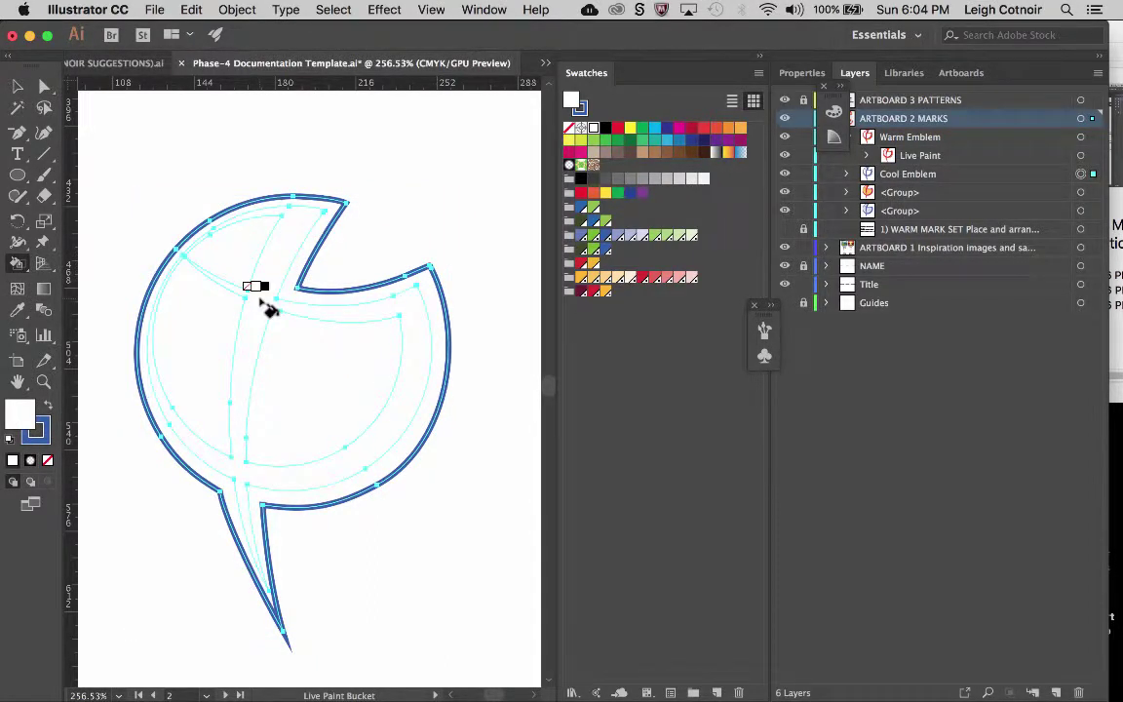
key(ctrl+z)
key(ctrl+z)
key(ctrl+z)
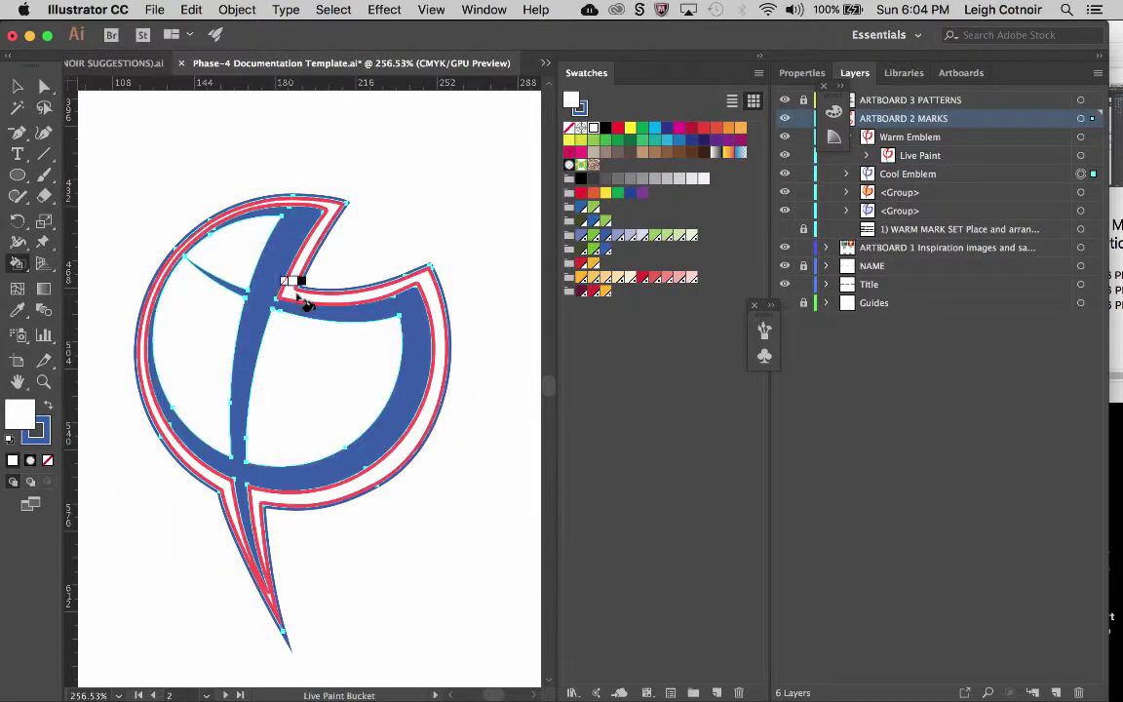
Try white on the cool emblem's outer band and inner shapes with Live Paint, and deselect the emblem.
click(298, 296)
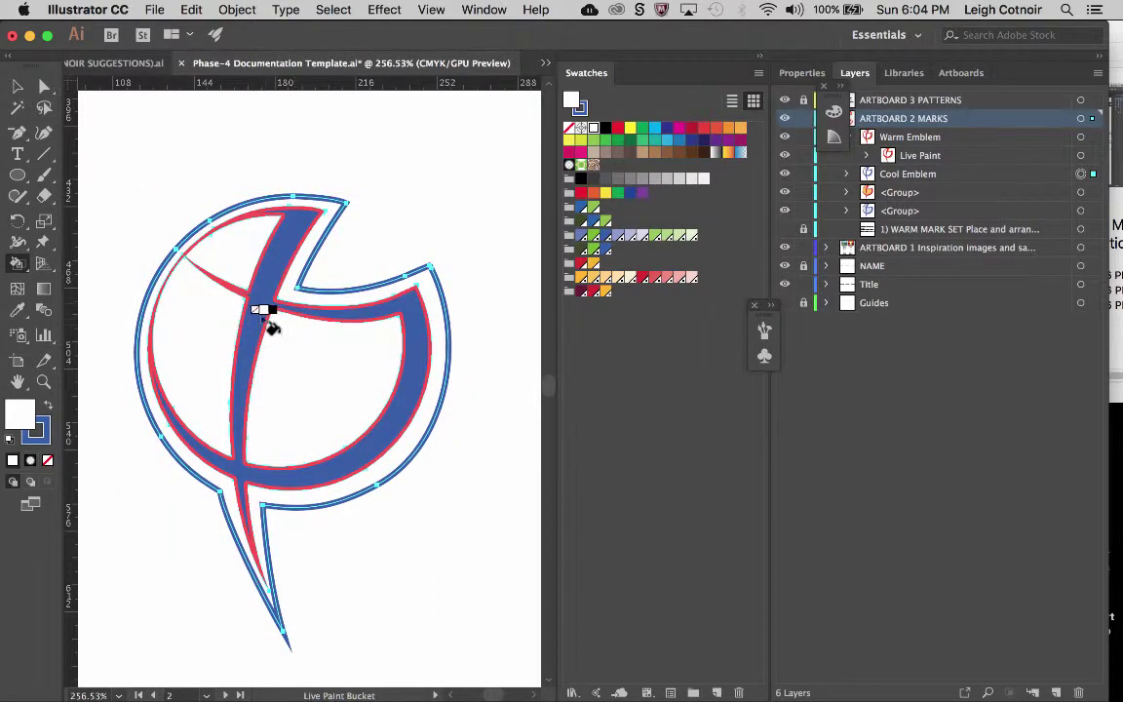
scroll(339, 273, down, 3)
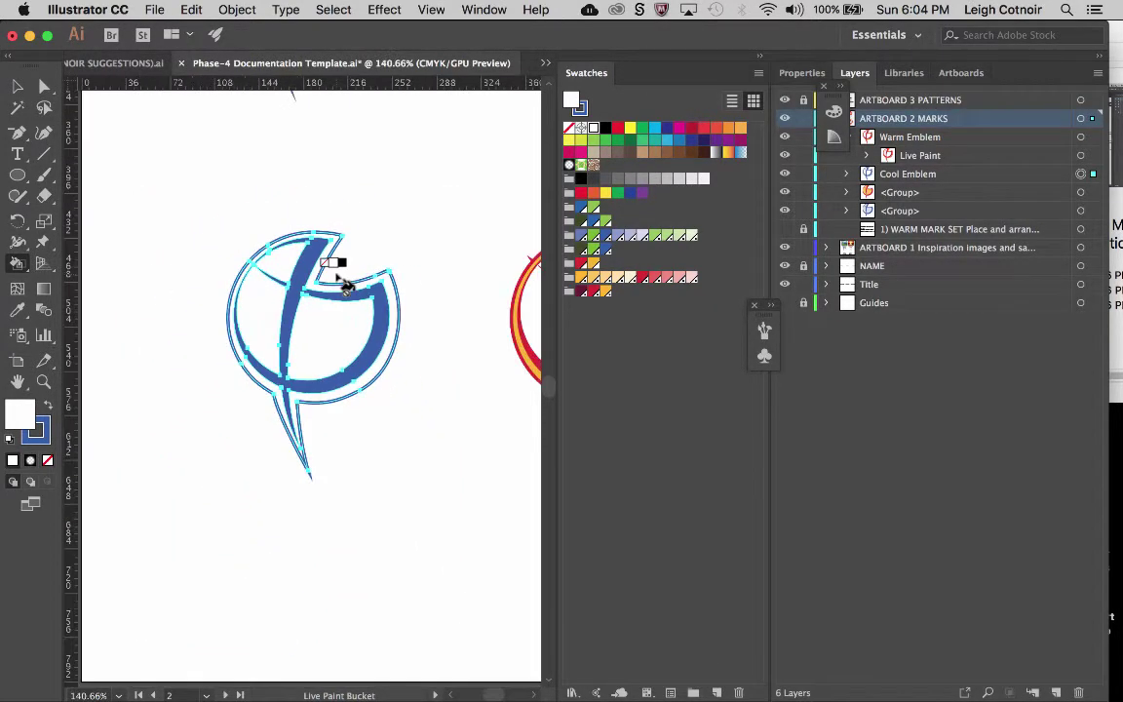
scroll(343, 283, up, 3)
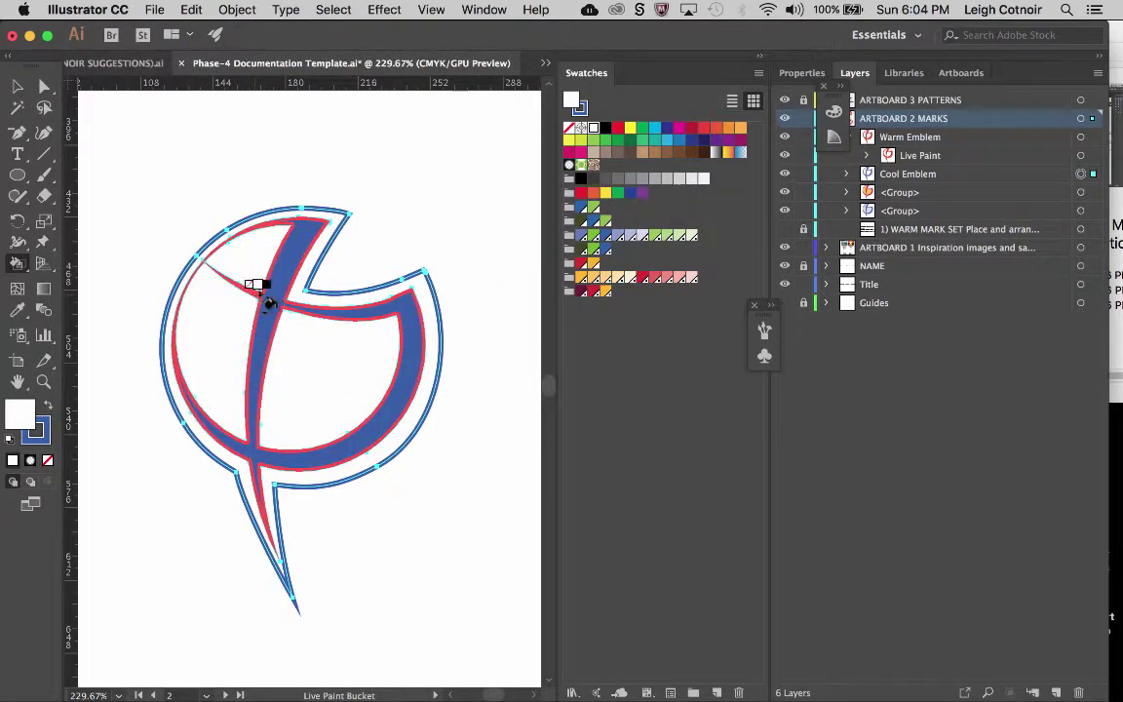
click(259, 292)
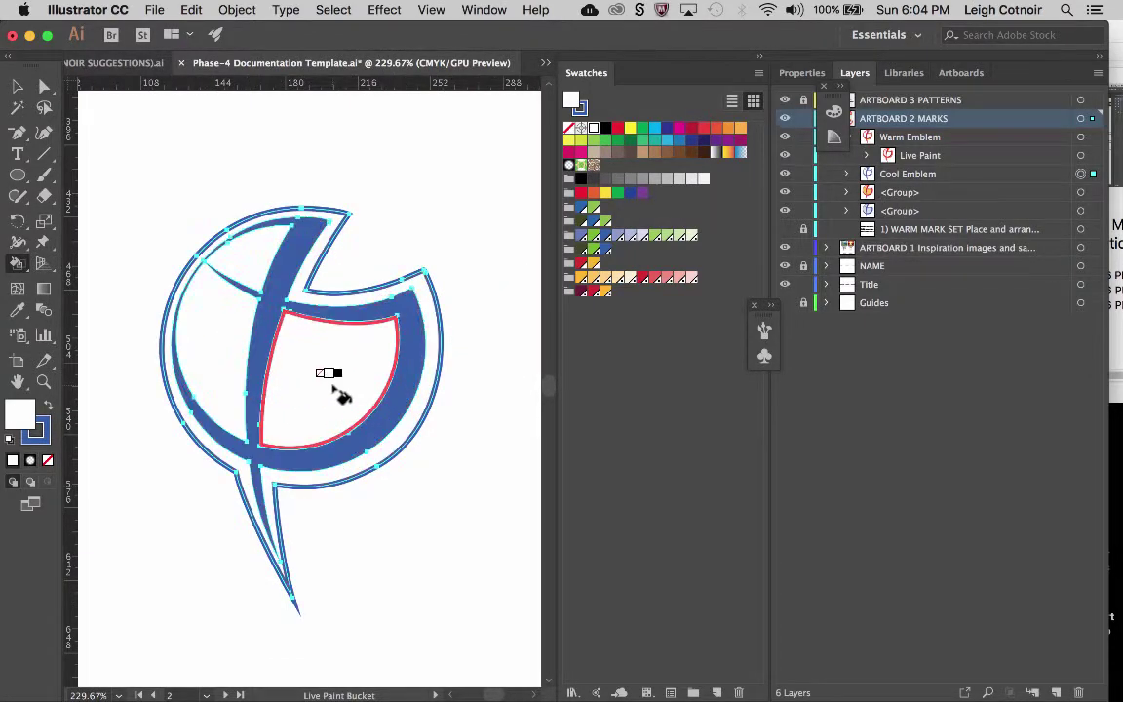
scroll(336, 419, down, 1)
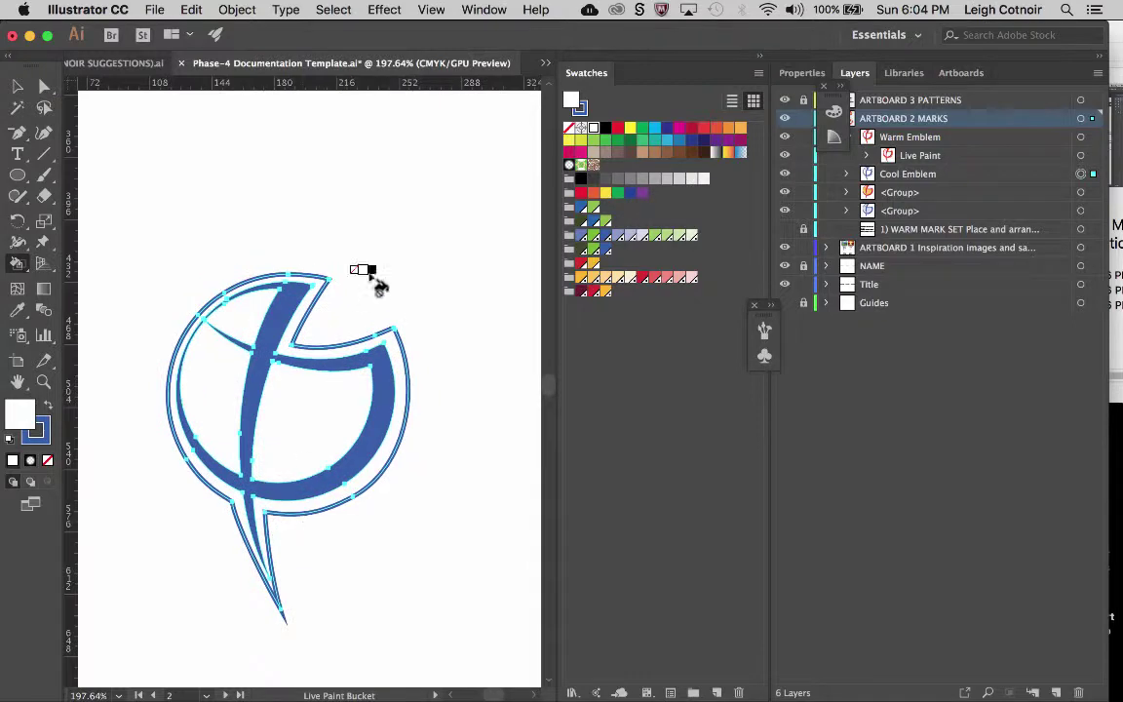
scroll(378, 285, down, 4)
key(v)
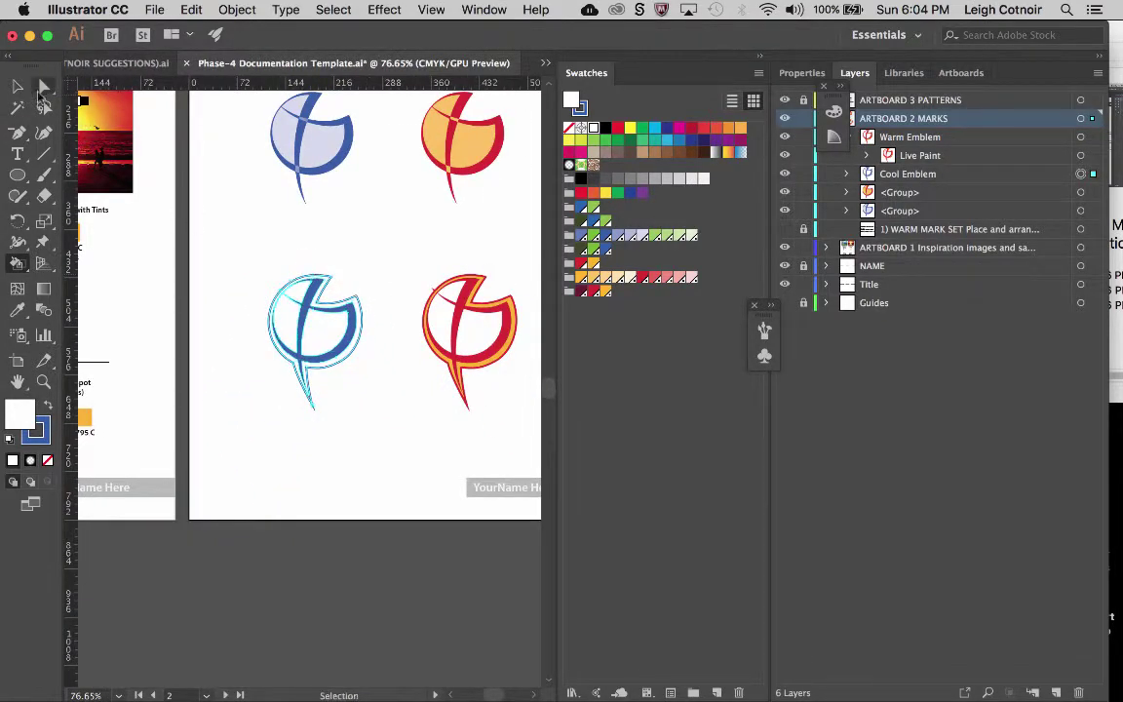
click(380, 249)
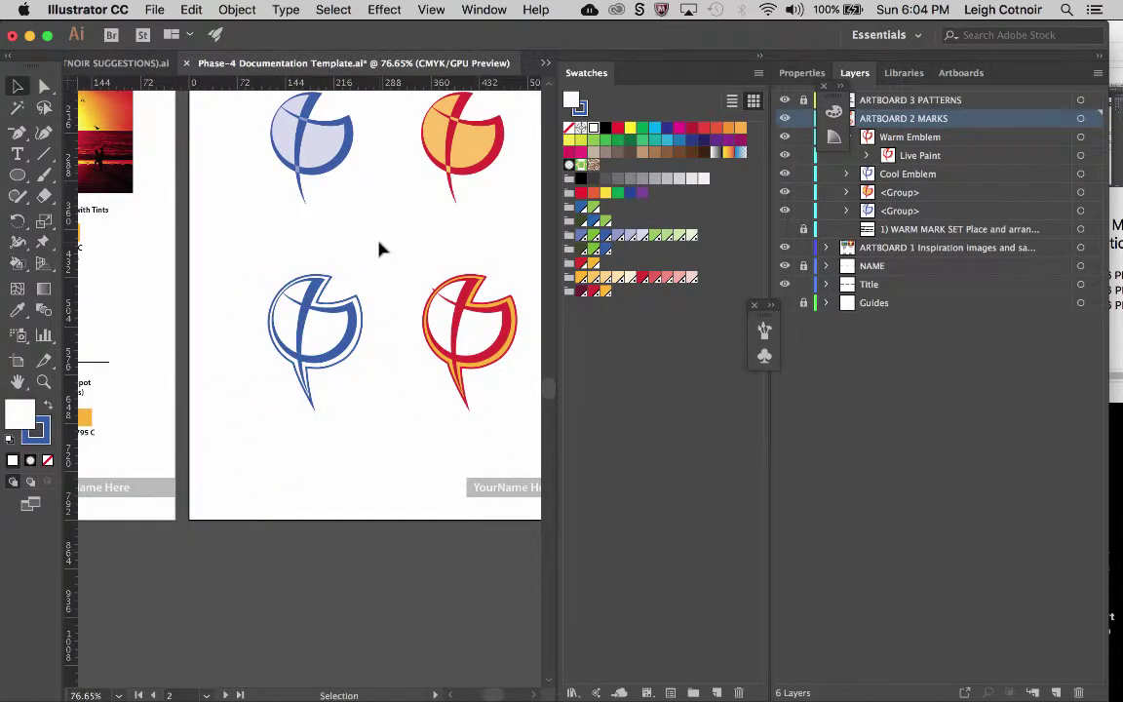
Examine the cool emblem's fills up close and compare them with the cool mark above it.
scroll(381, 249, up, 2)
scroll(380, 249, right, 2)
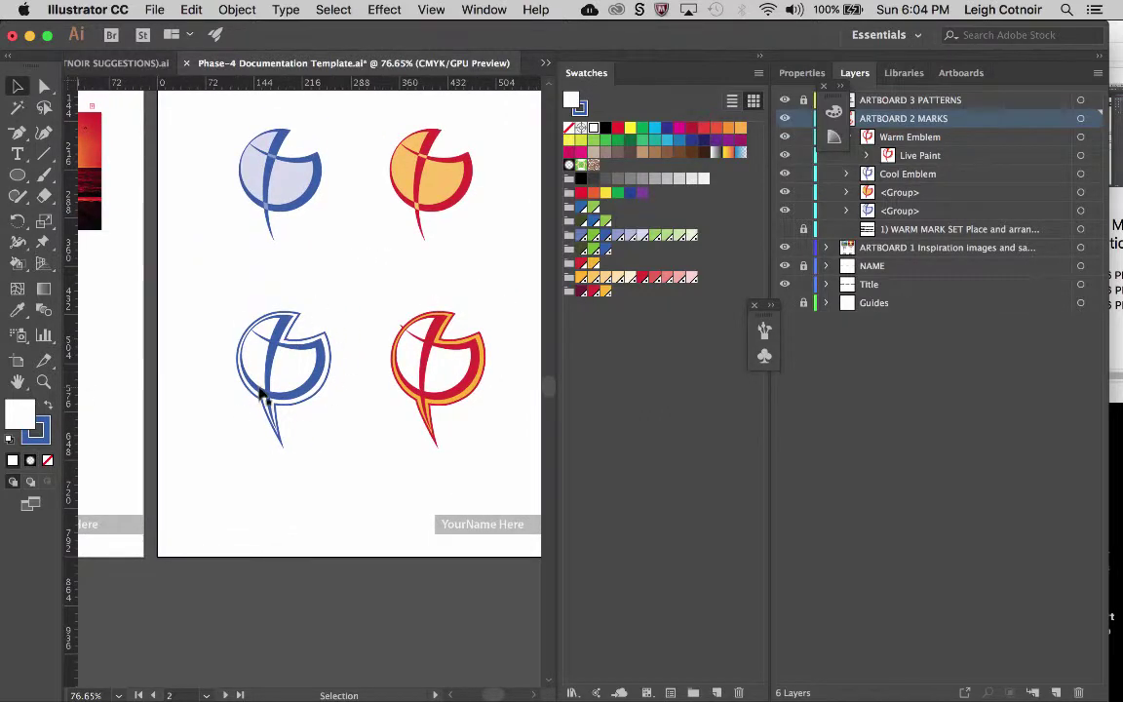
scroll(258, 385, up, 3)
scroll(259, 385, up, 1)
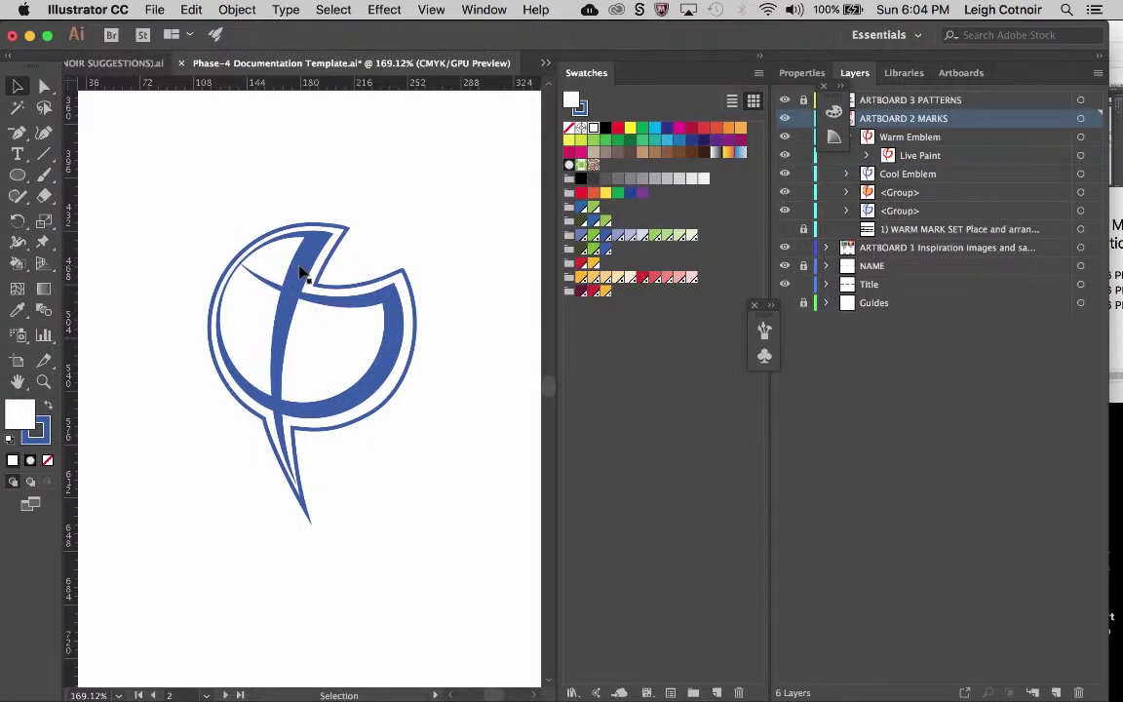
scroll(302, 274, up, 5)
scroll(301, 274, right, 1)
scroll(301, 272, up, 3)
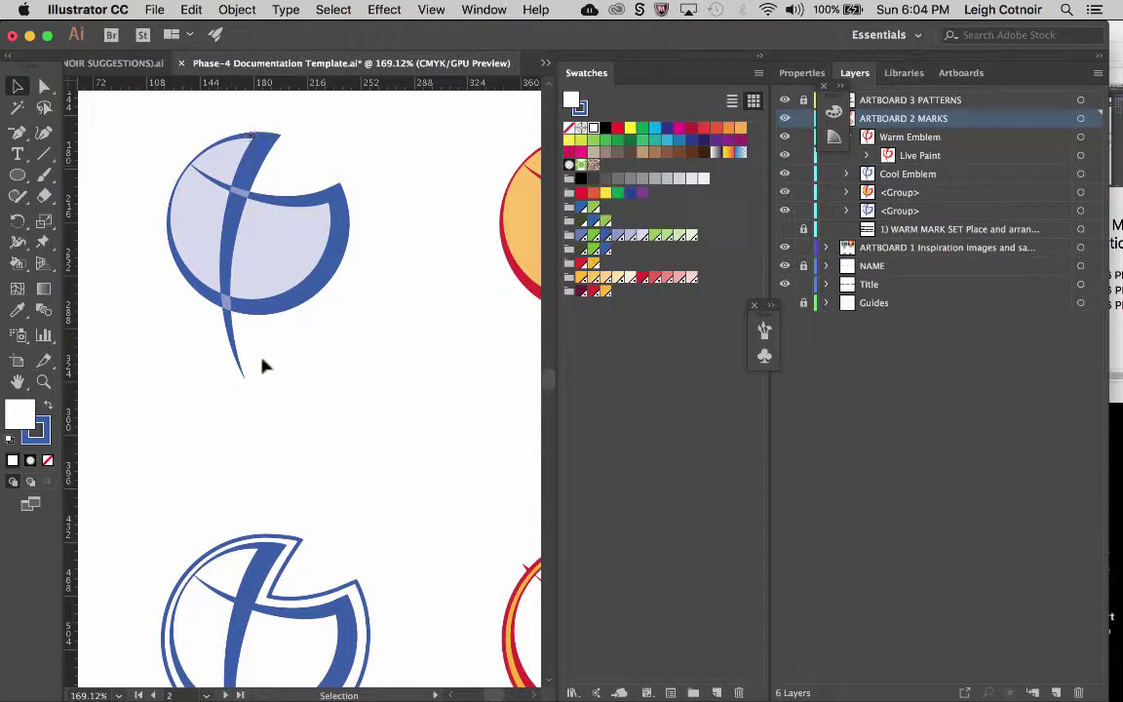
scroll(243, 633, down, 5)
scroll(243, 634, left, 1)
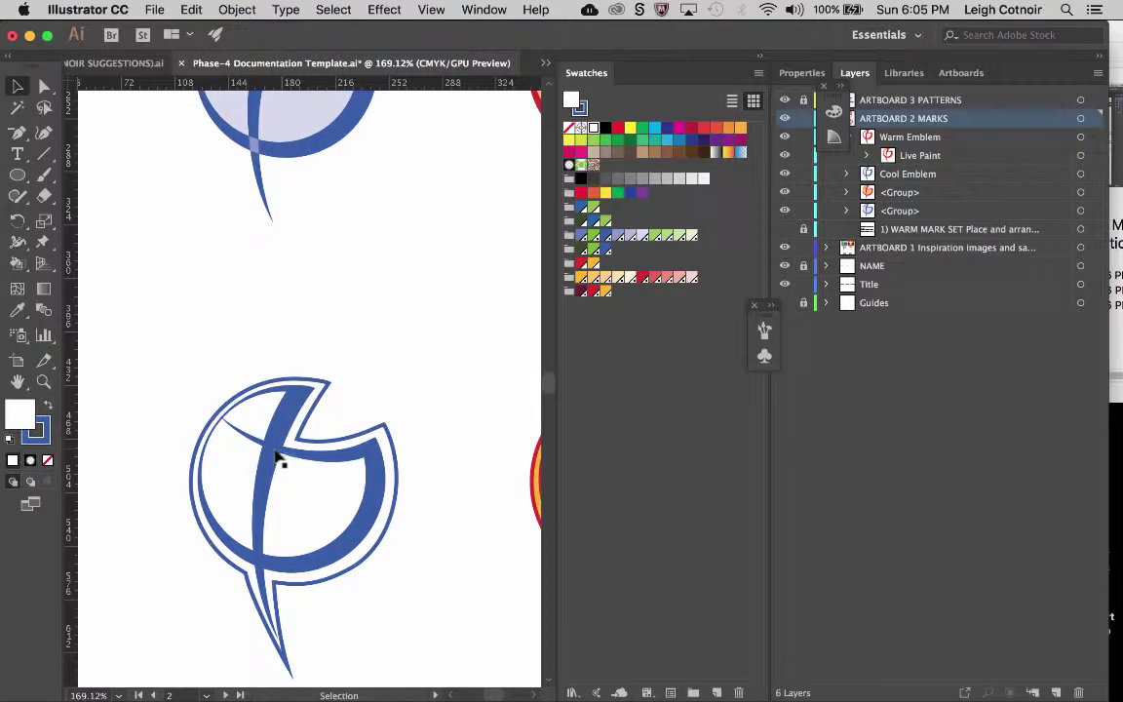
scroll(273, 458, up, 5)
scroll(276, 458, down, 5)
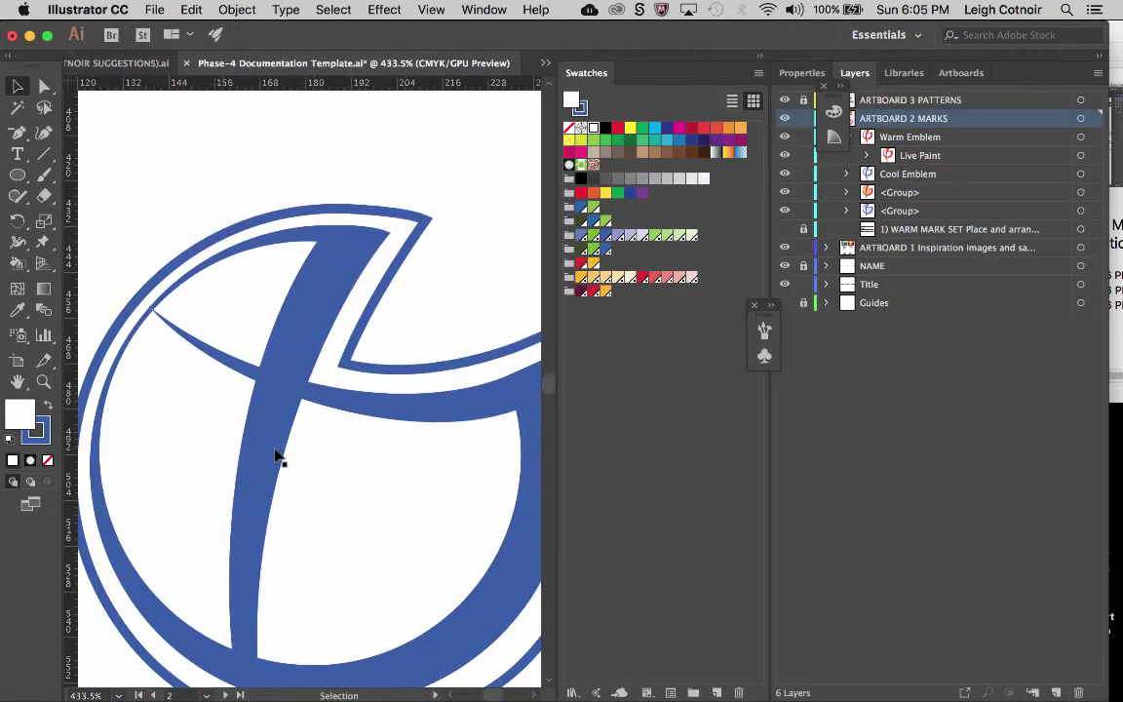
click(282, 386)
double_click(283, 386)
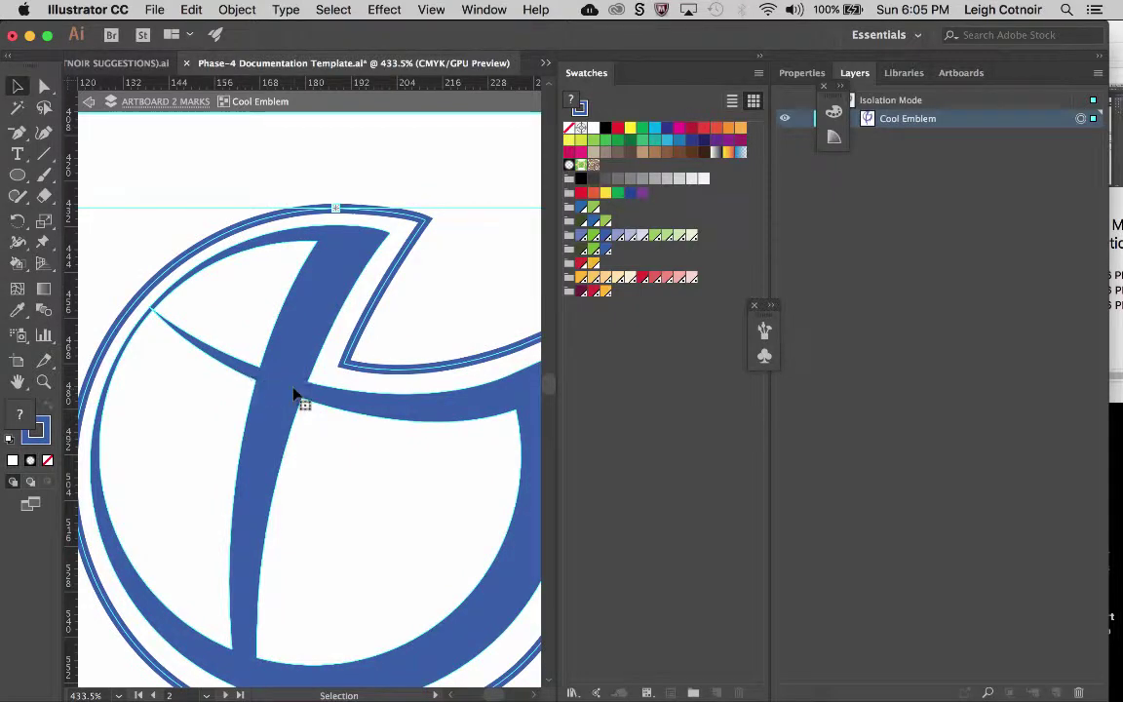
double_click(334, 175)
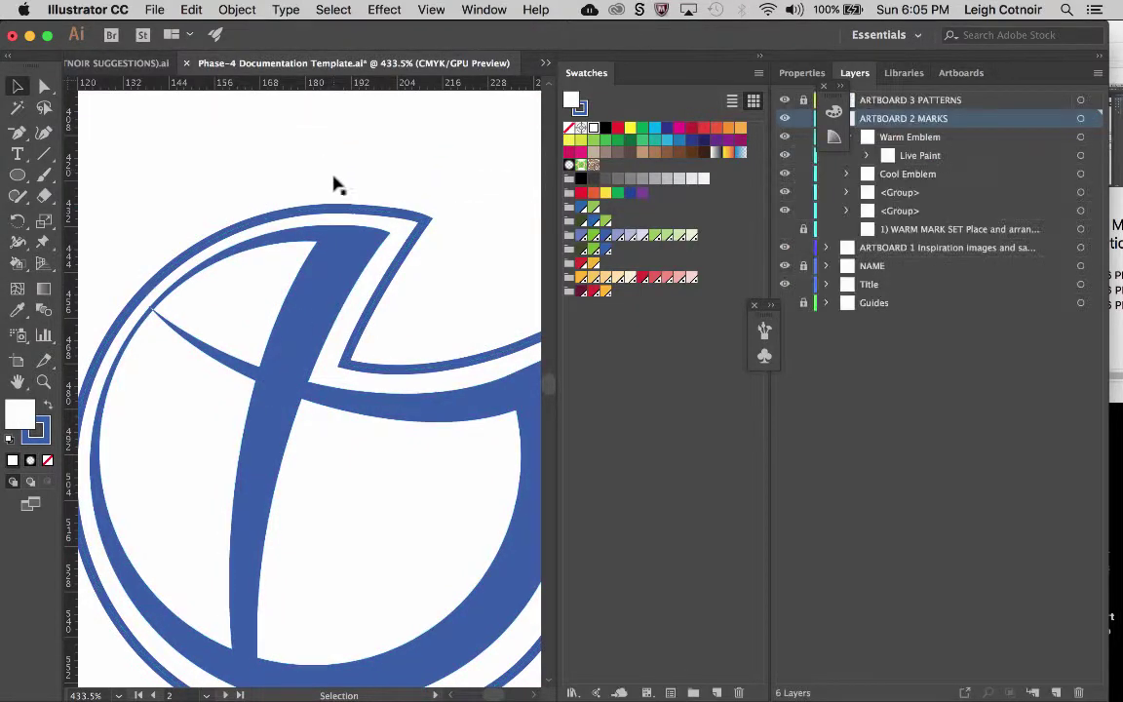
Fill the band inside the cool emblem's outline with the second green tint of the cool tint group using the Live Paint Bucket.
scroll(338, 276, down, 1)
scroll(337, 276, down, 5)
scroll(337, 276, up, 2)
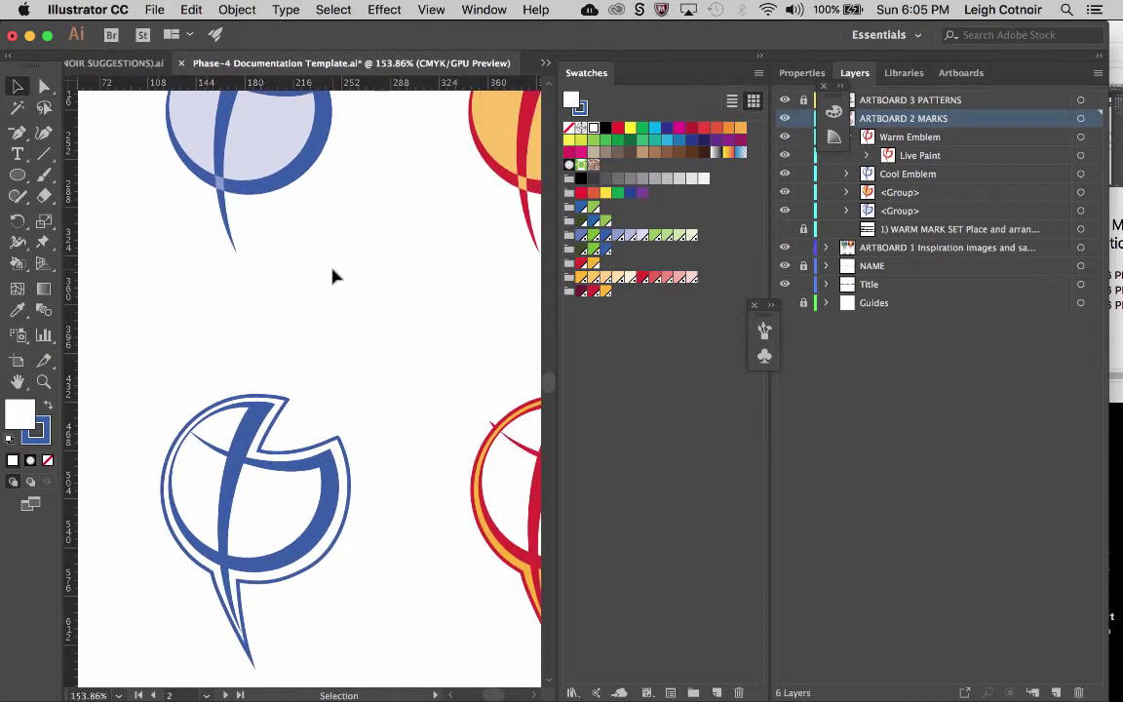
scroll(334, 279, up, 1)
scroll(332, 281, down, 2)
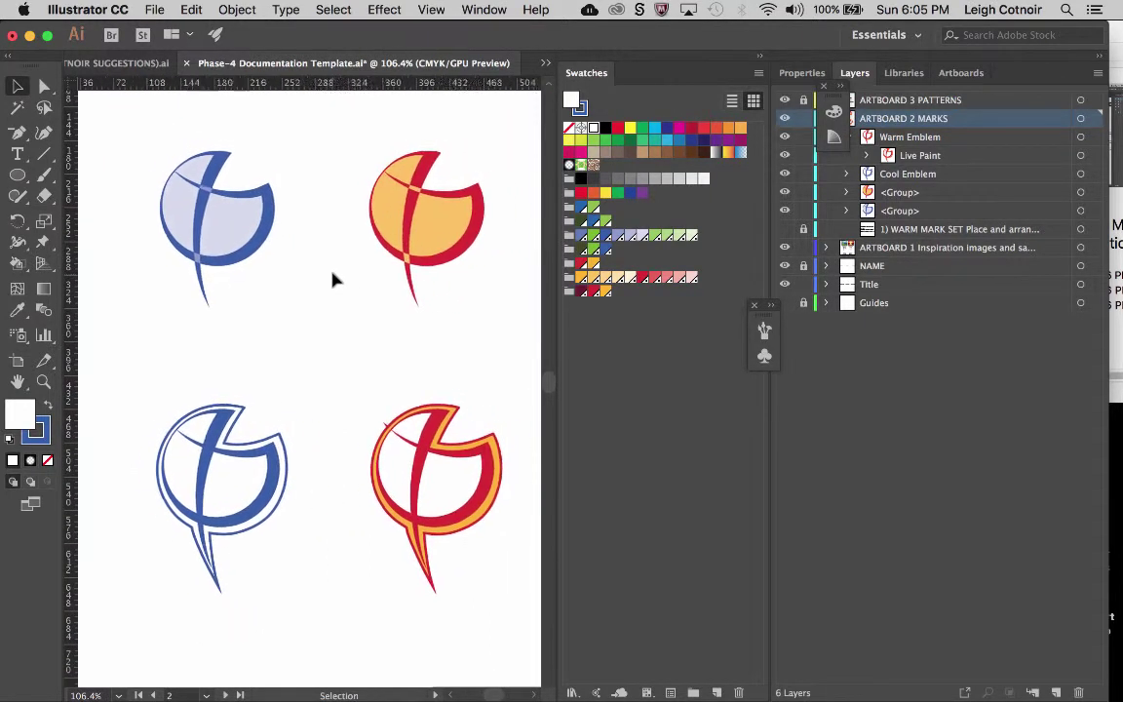
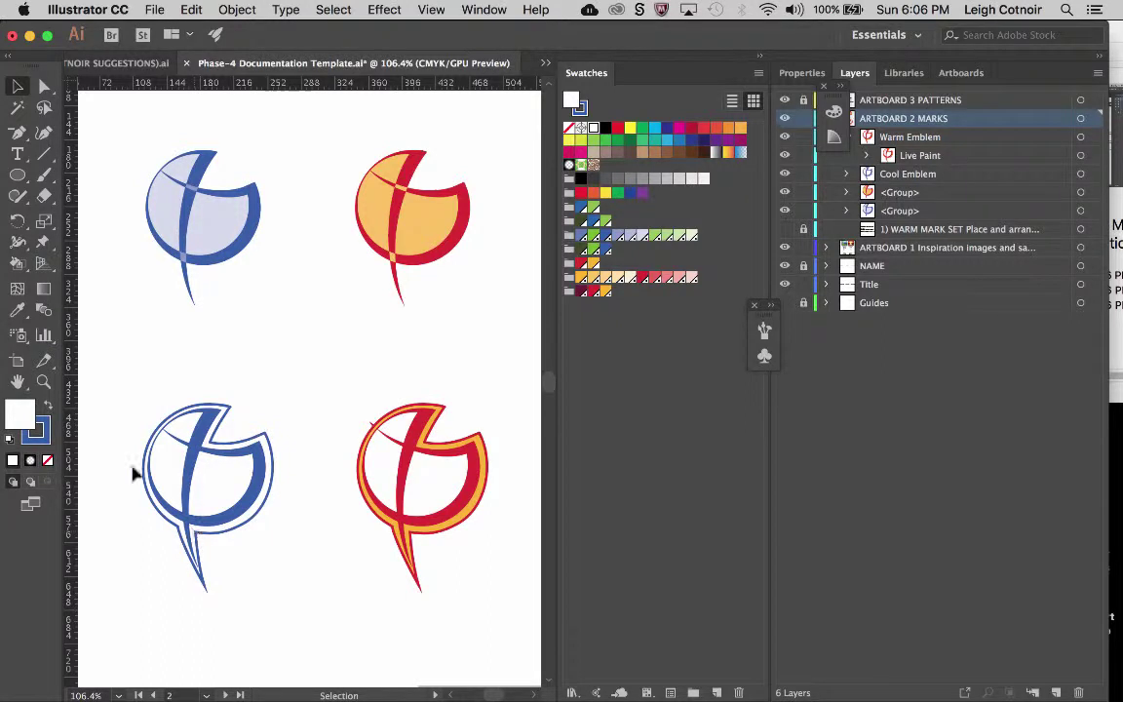
click(19, 264)
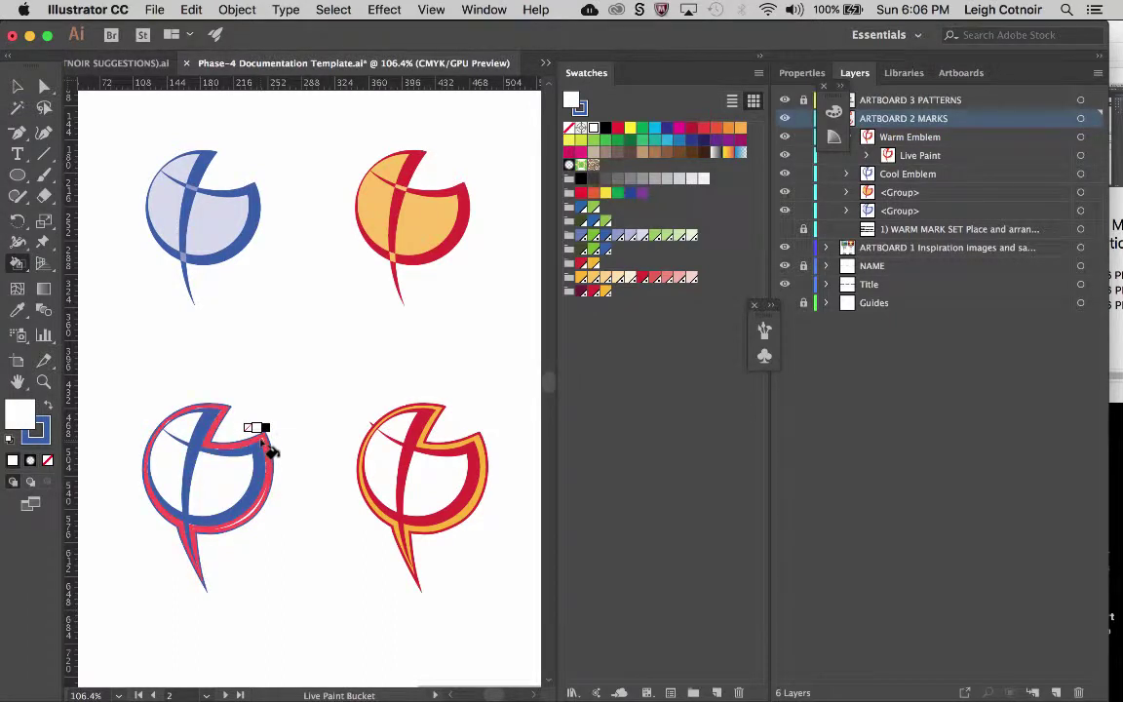
click(270, 451)
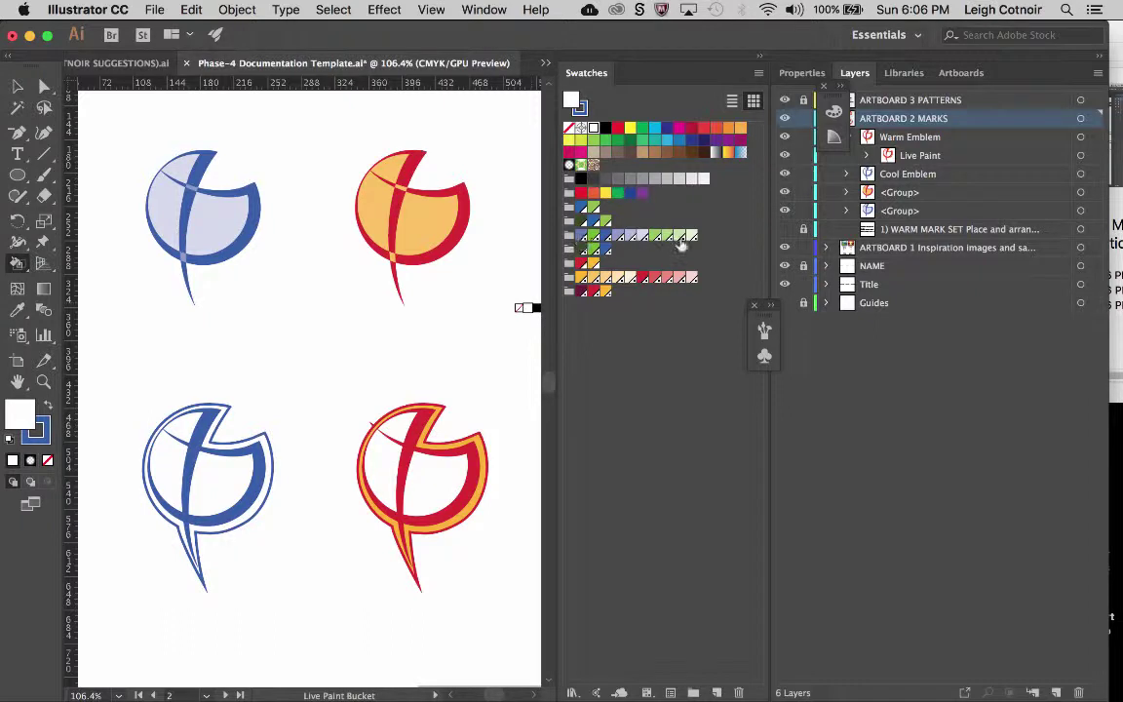
click(668, 239)
key(ctrl+z)
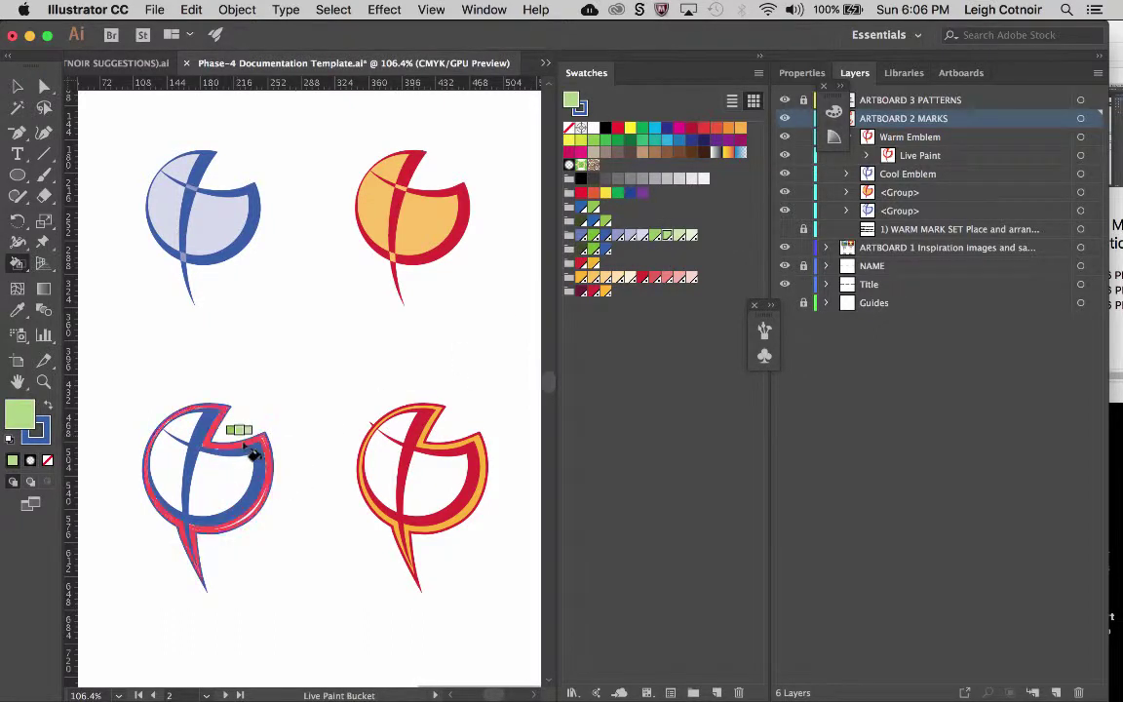
click(251, 451)
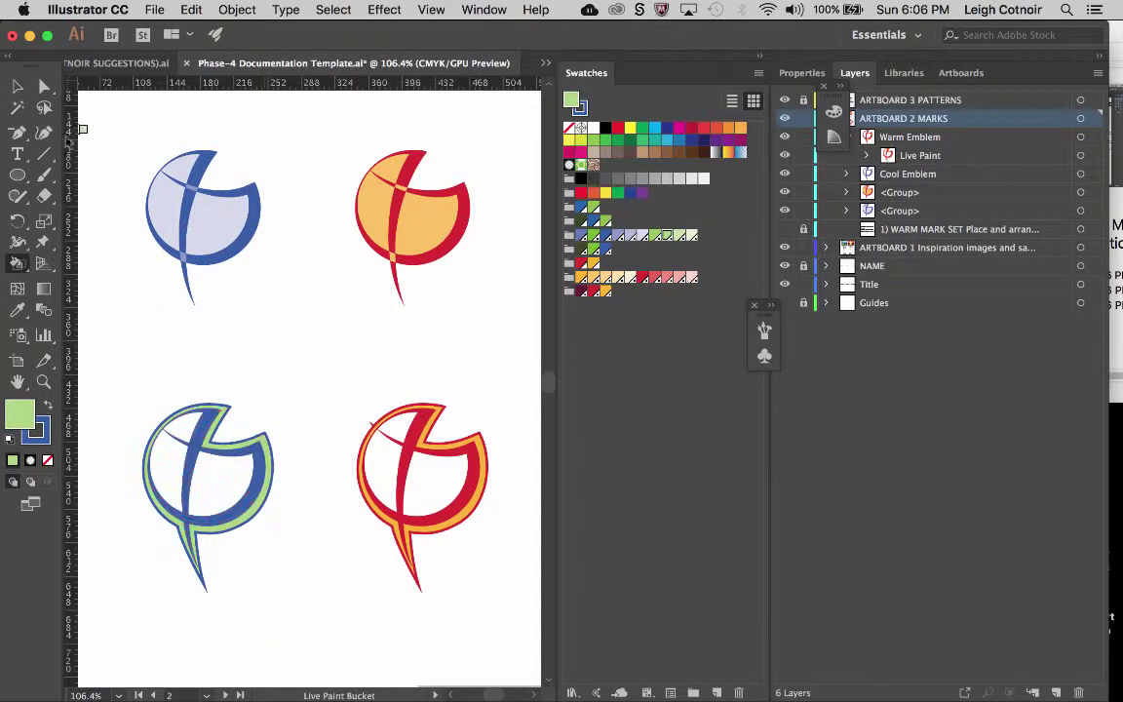
key(v)
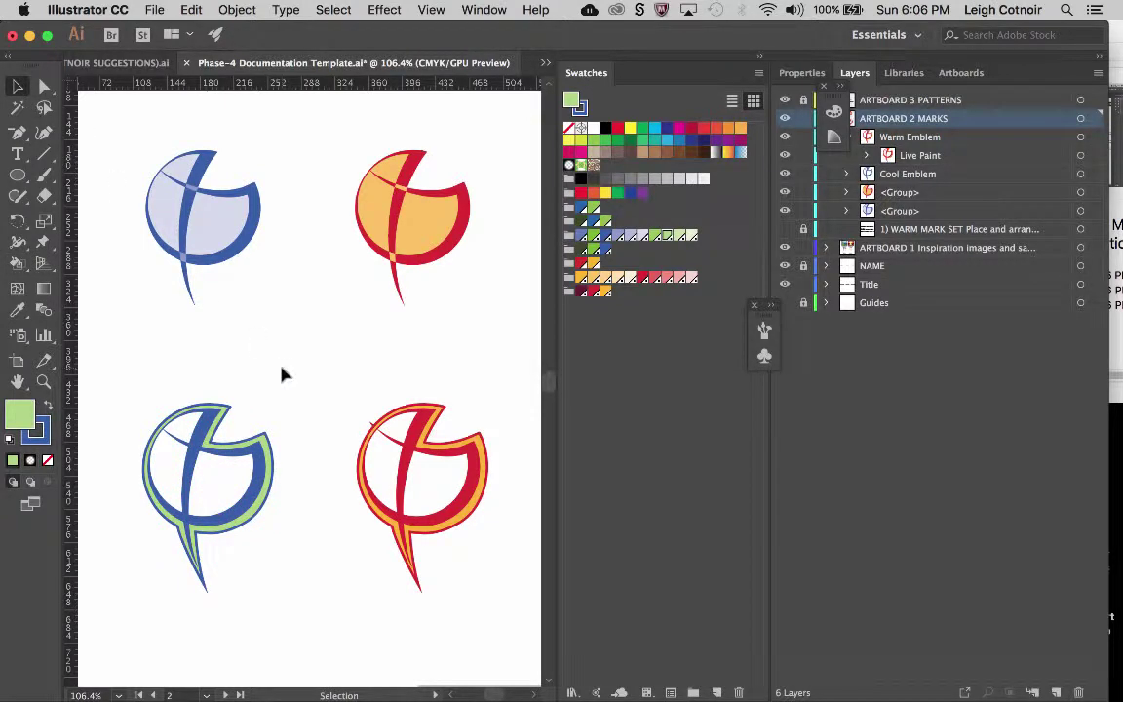
scroll(281, 374, down, 4)
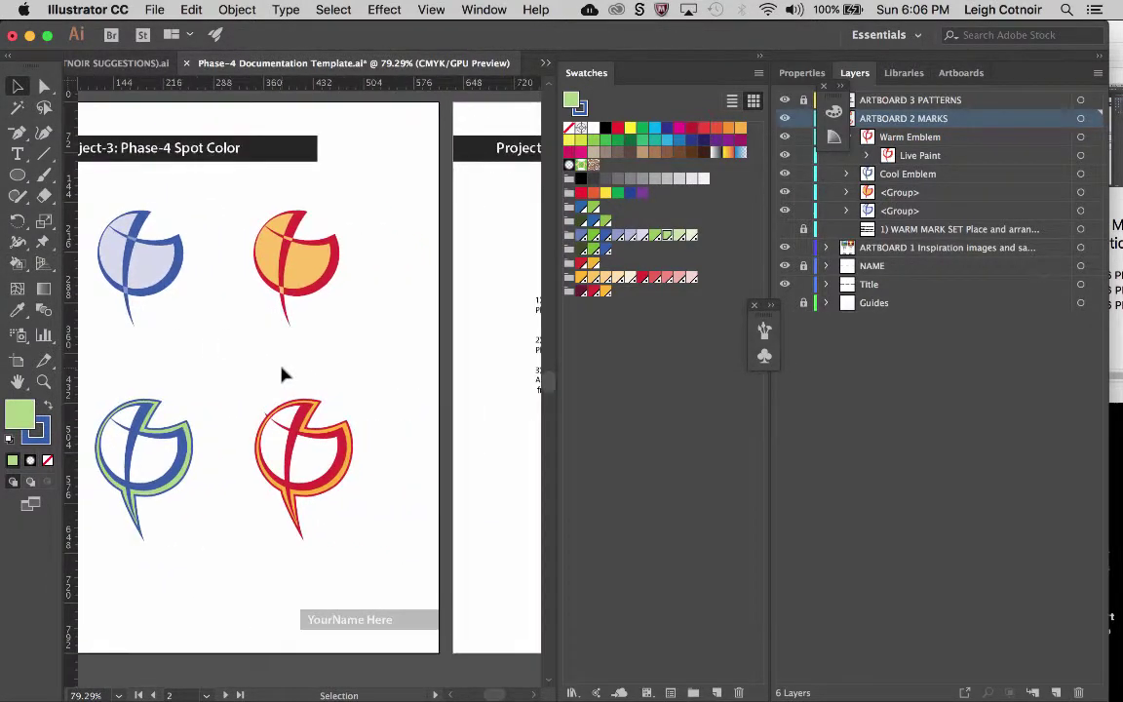
scroll(282, 374, right, 8)
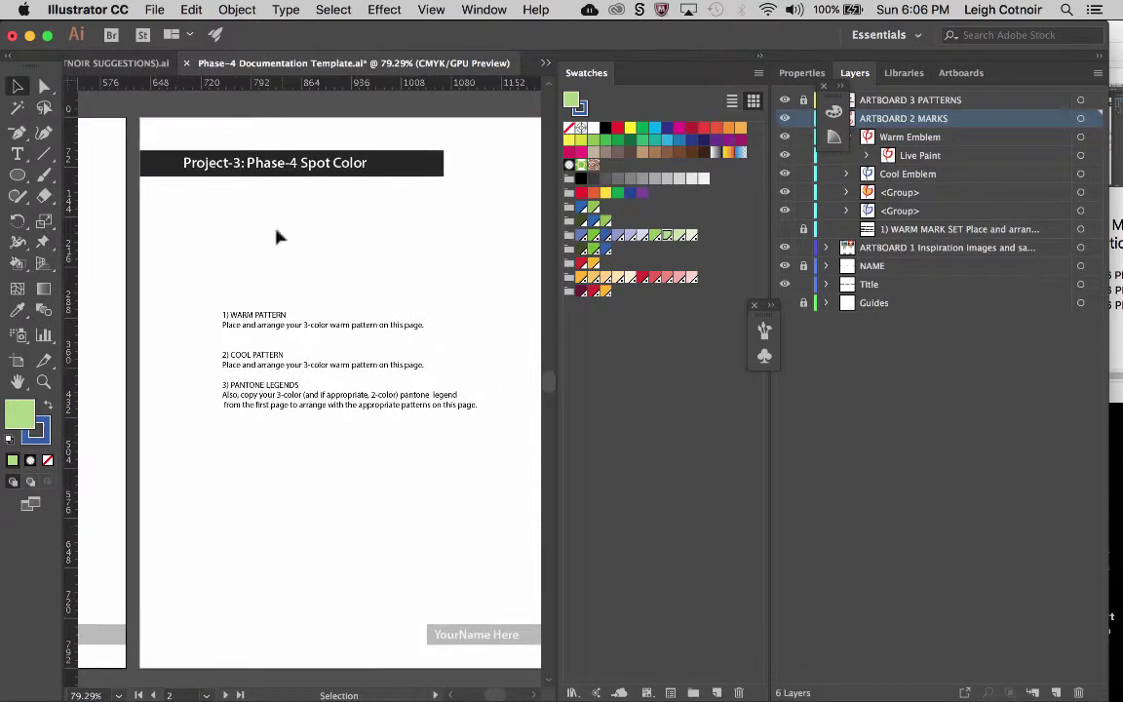
scroll(279, 367, left, 8)
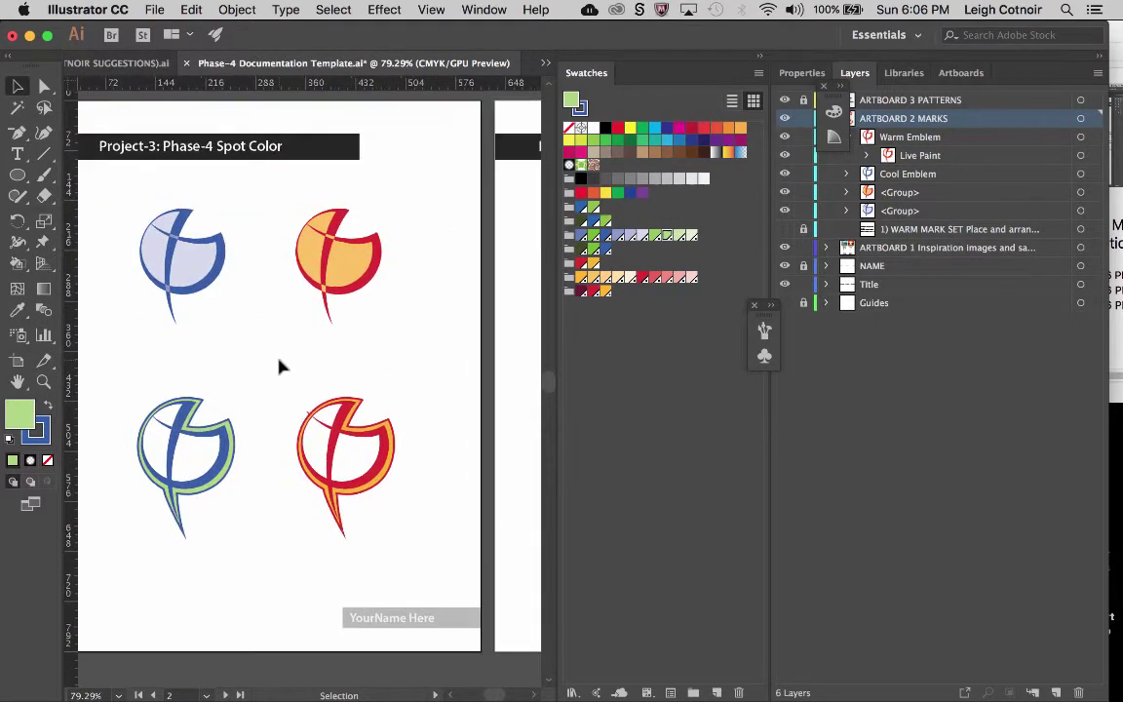
scroll(230, 350, up, 4)
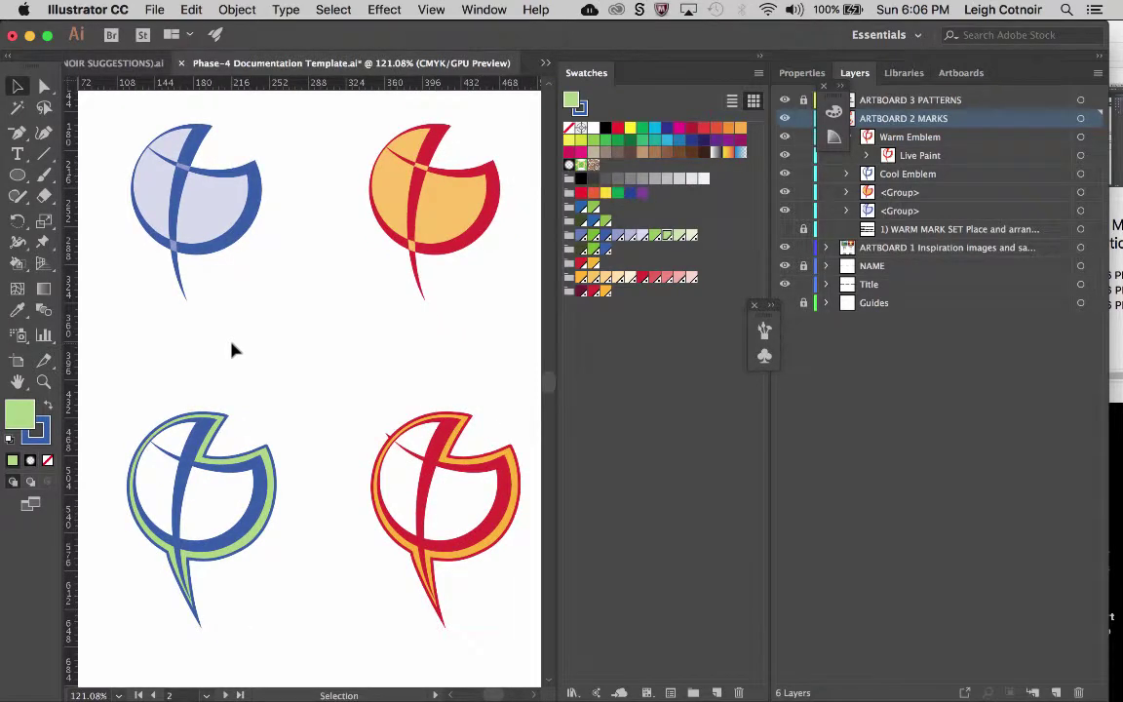
scroll(376, 384, down, 4)
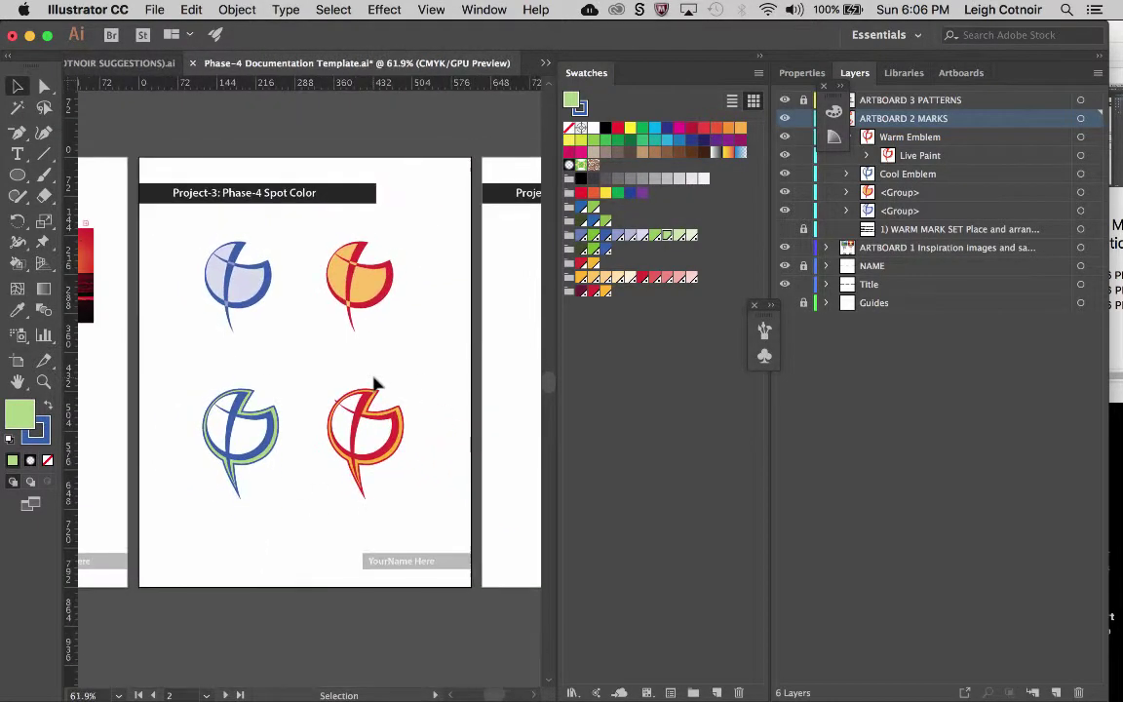
Compare the warm Pantone two-color swatches and tints on the first artboard with the colors used in the cool emblem.
scroll(374, 381, left, 5)
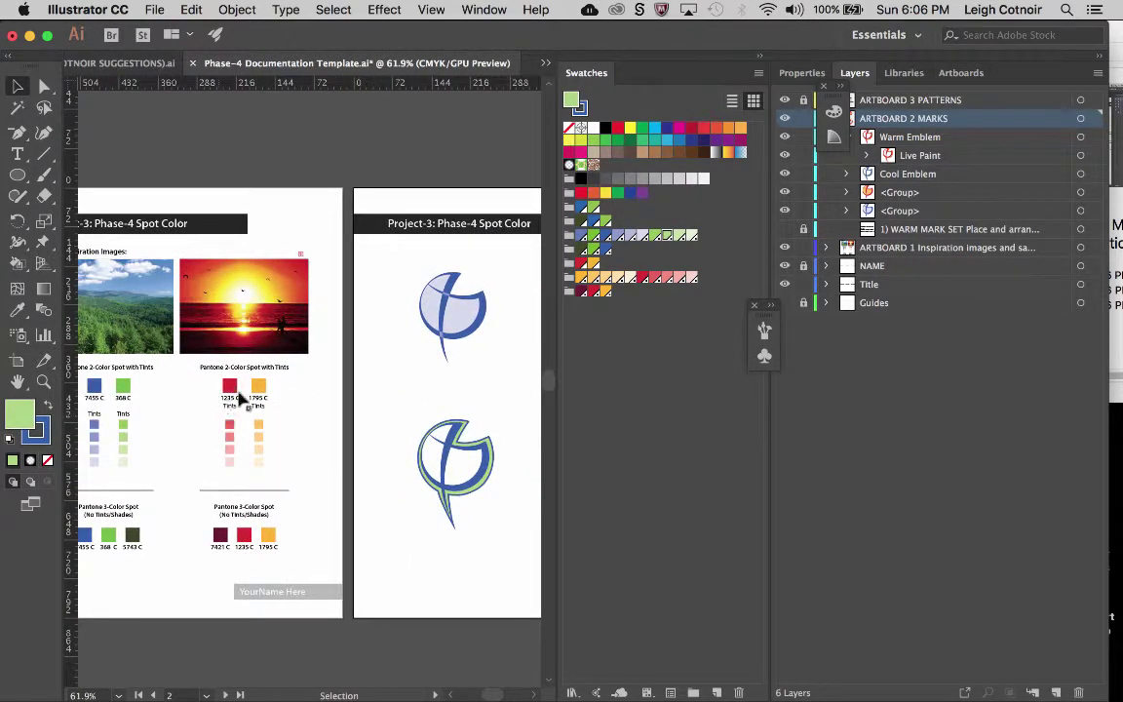
scroll(230, 396, up, 5)
scroll(230, 396, down, 3)
scroll(230, 396, left, 3)
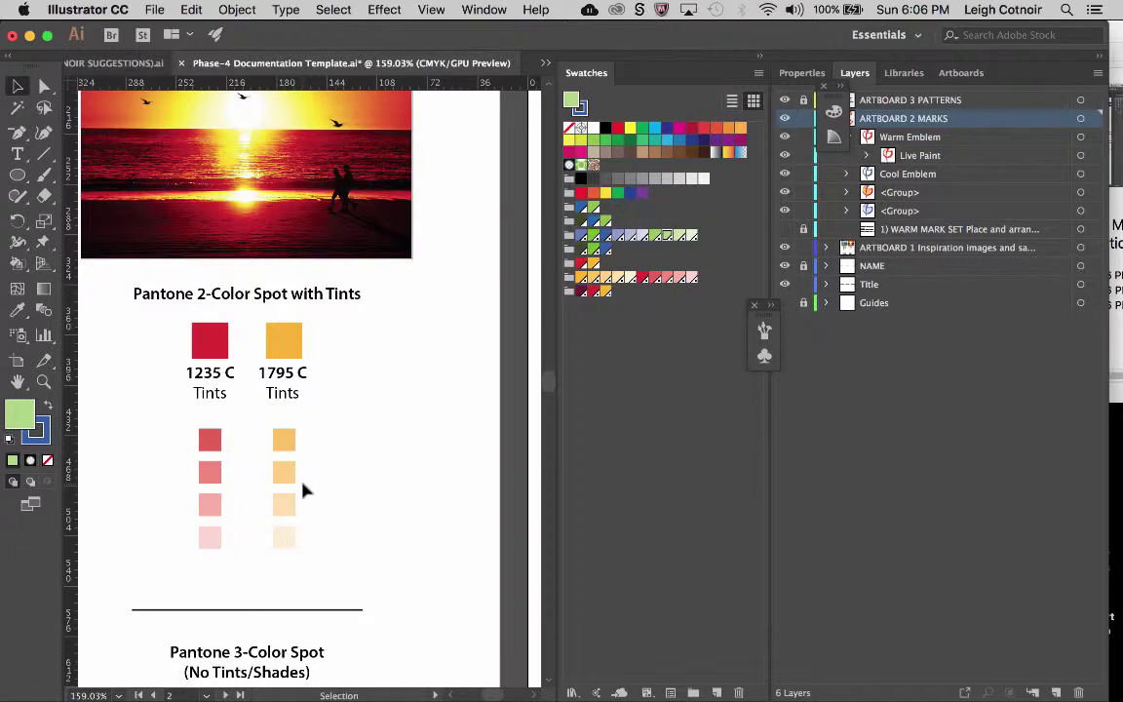
scroll(426, 529, right, 5)
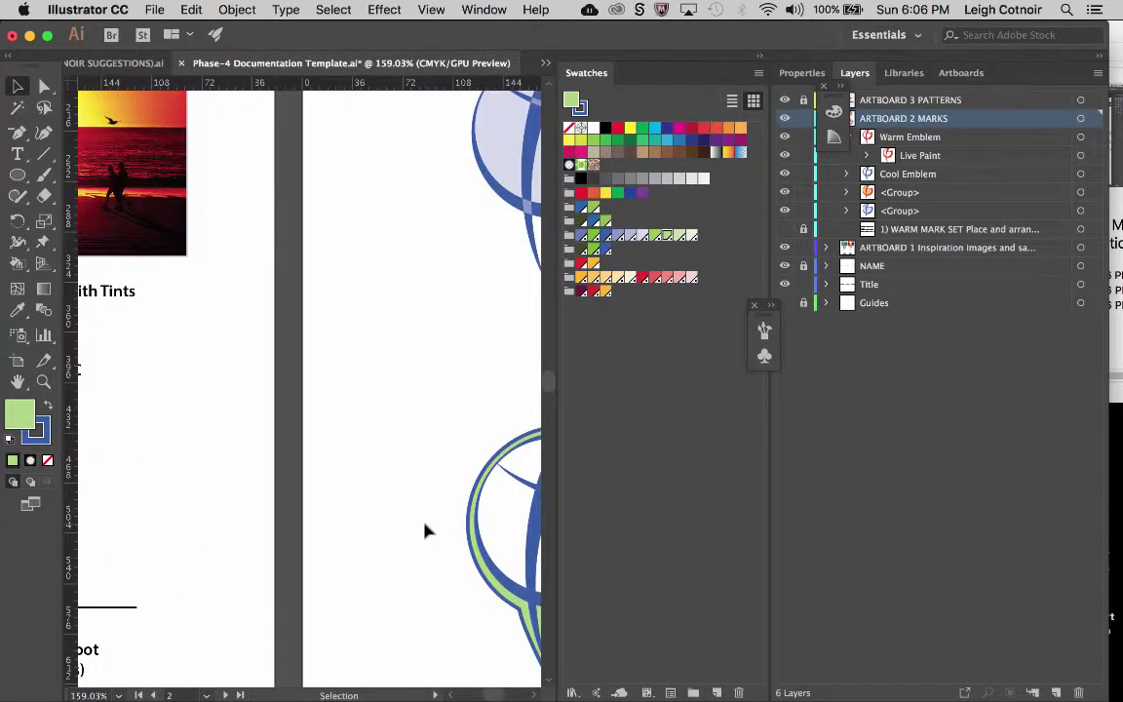
scroll(426, 529, right, 4)
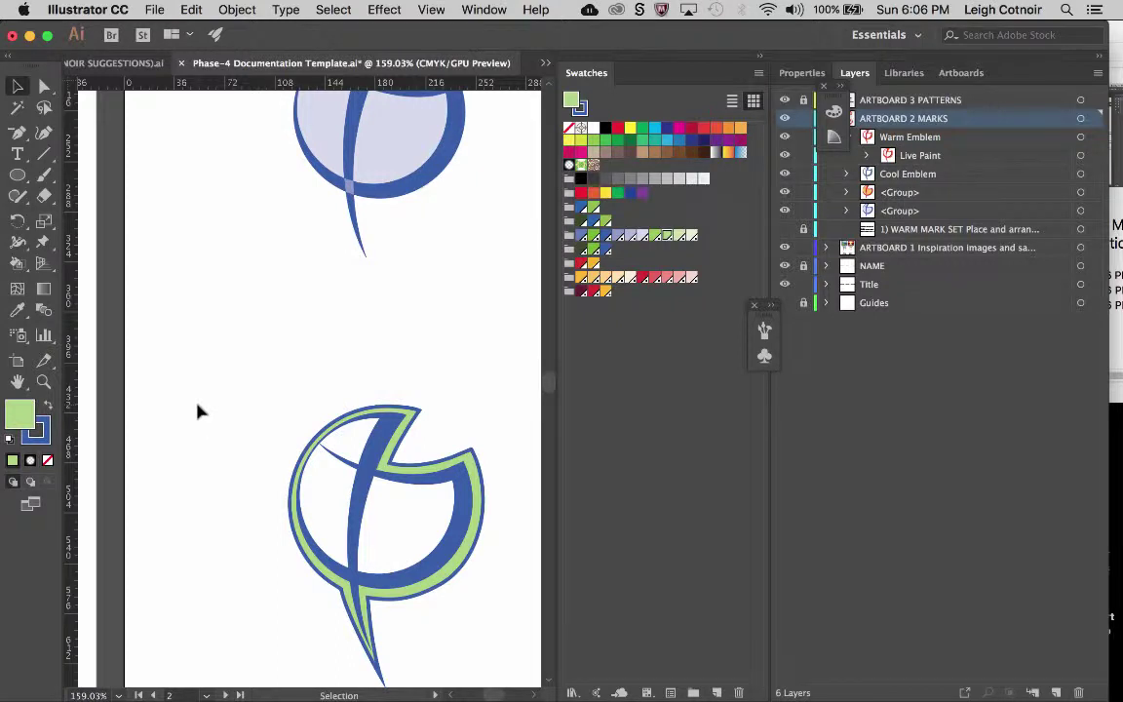
scroll(198, 411, left, 6)
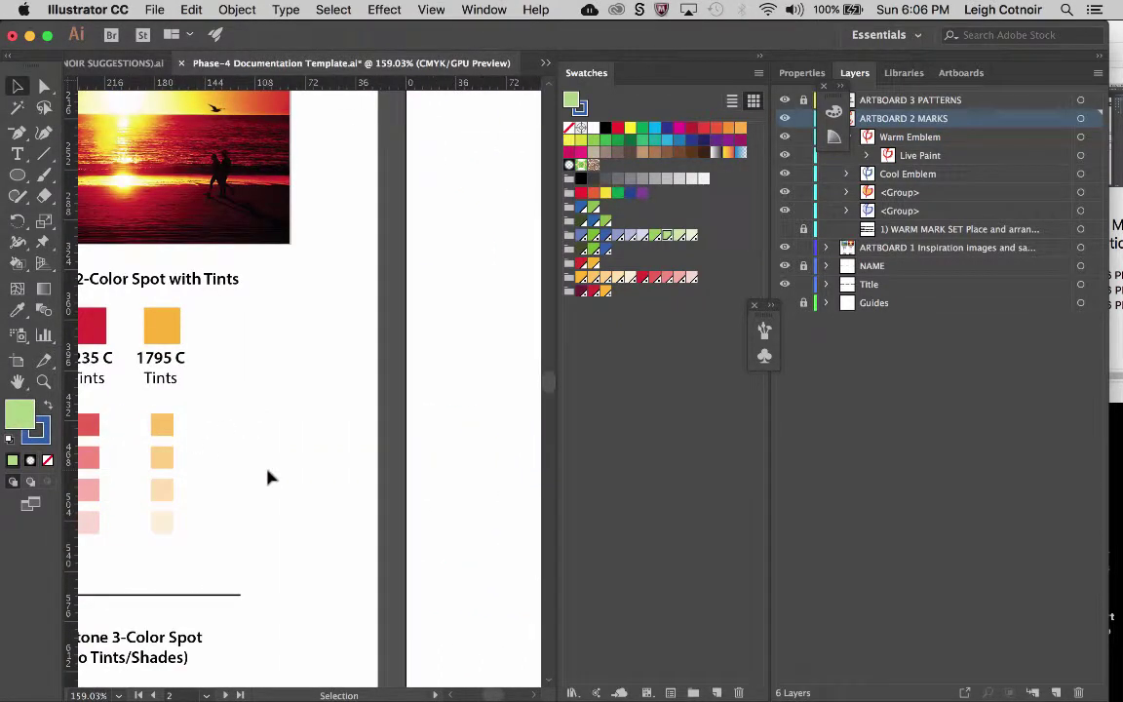
scroll(494, 406, right, 7)
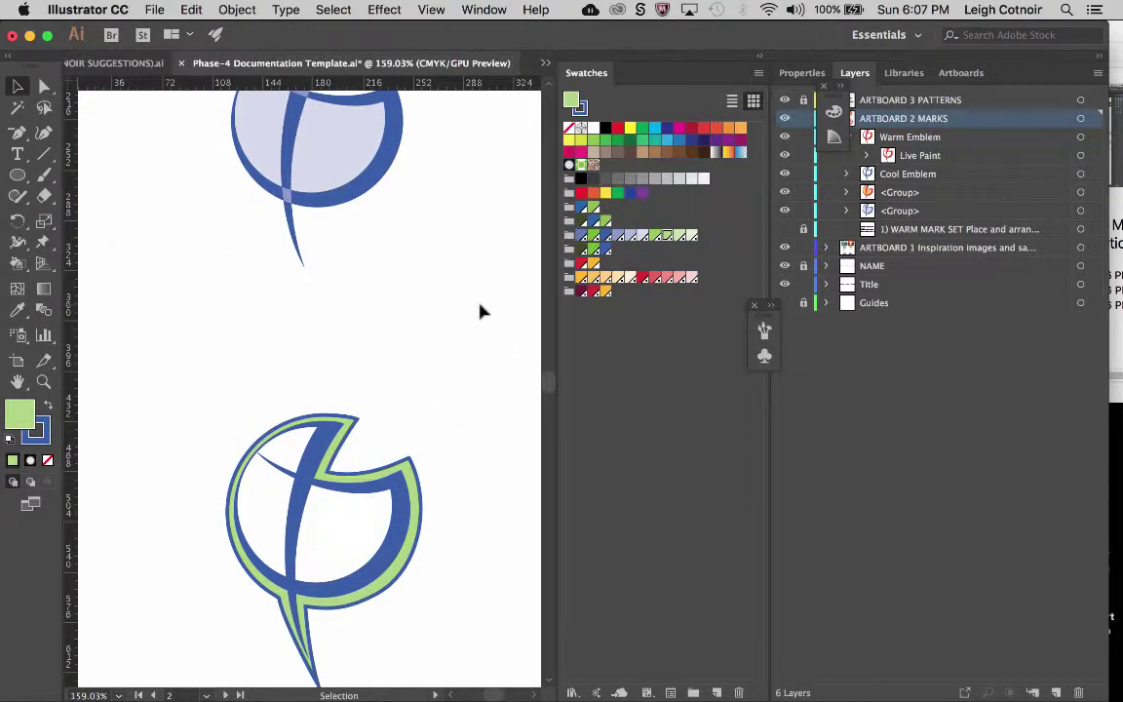
scroll(478, 312, down, 3)
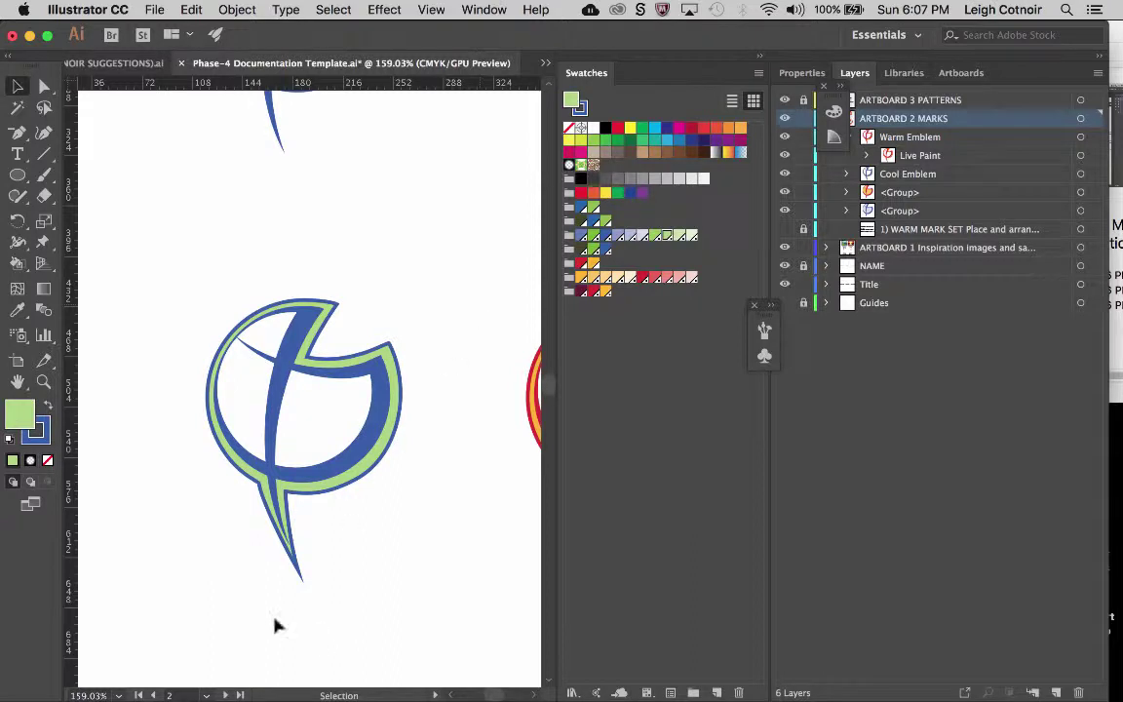
scroll(331, 497, down, 2)
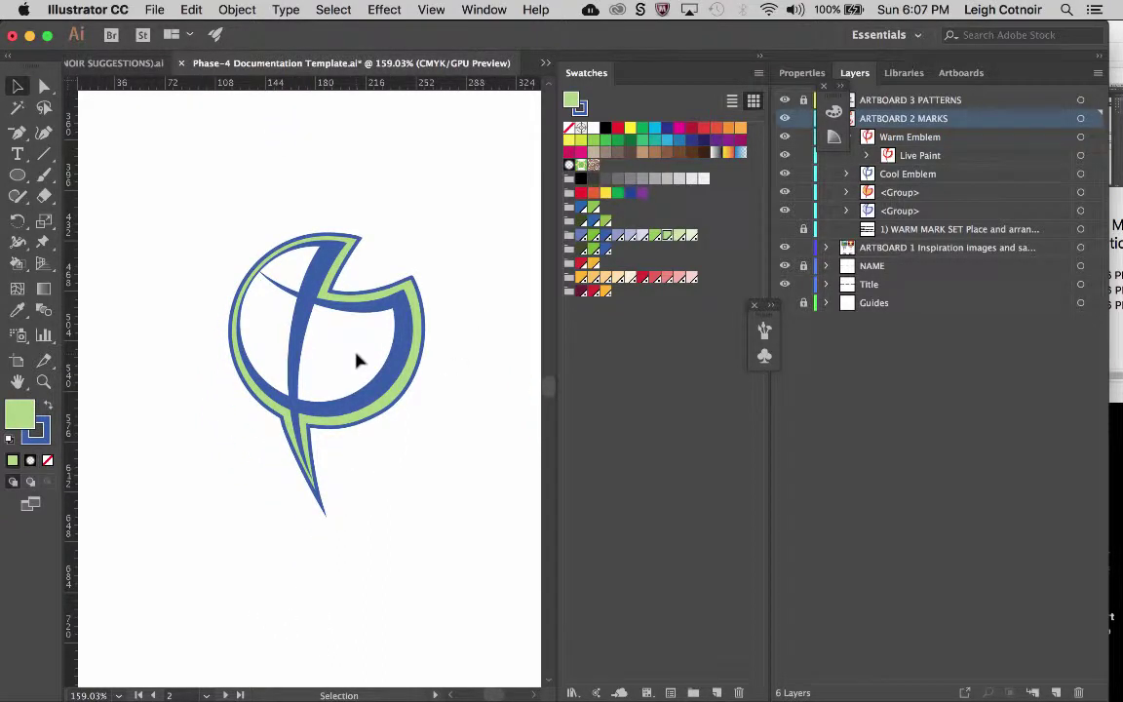
Examine the cool two-color swatches 7455 C and 368 C with their tints on the first artboard, and return to the cool emblem.
scroll(357, 360, left, 5)
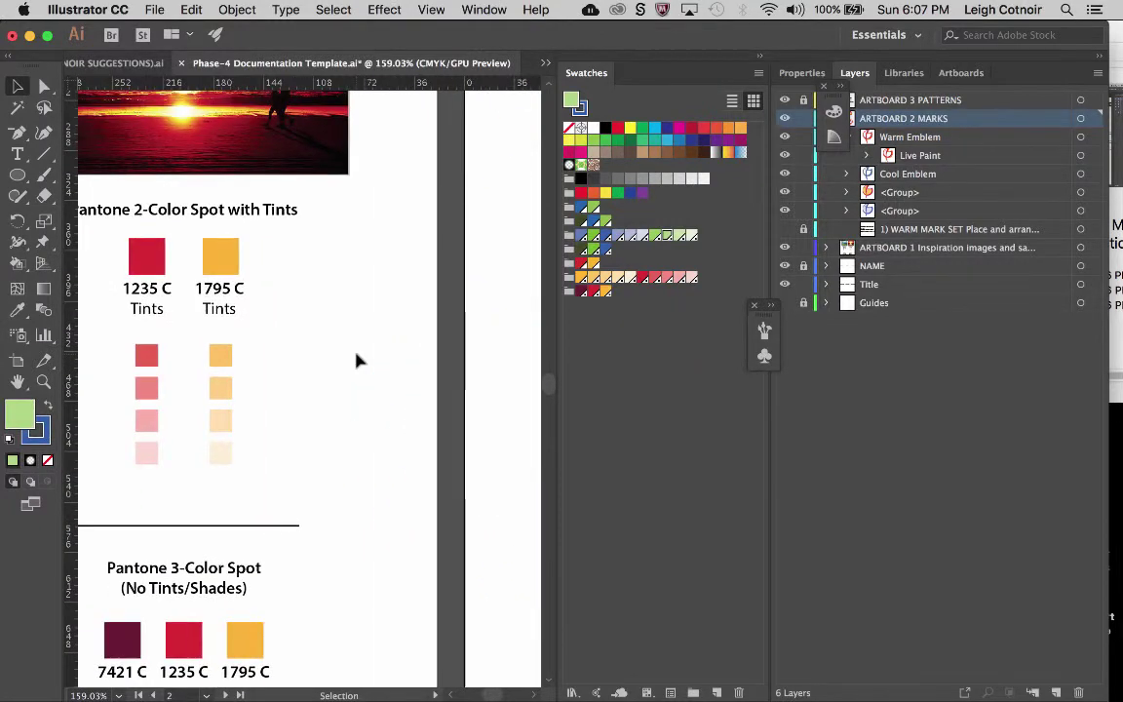
scroll(357, 361, left, 8)
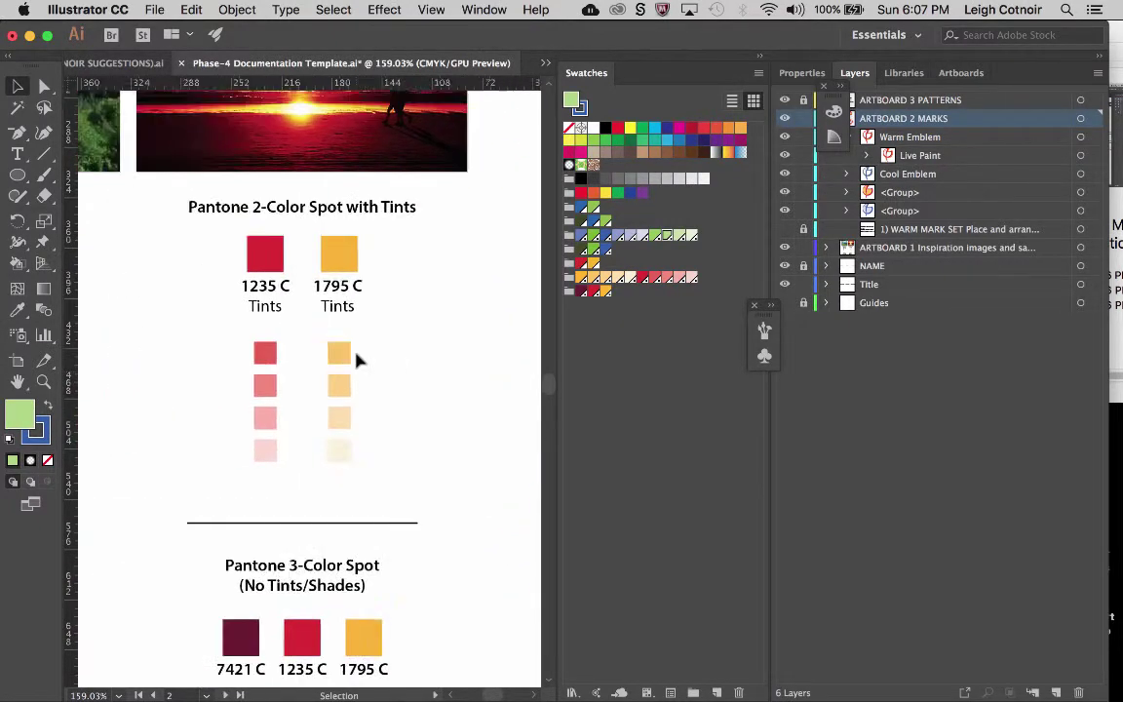
scroll(357, 361, left, 5)
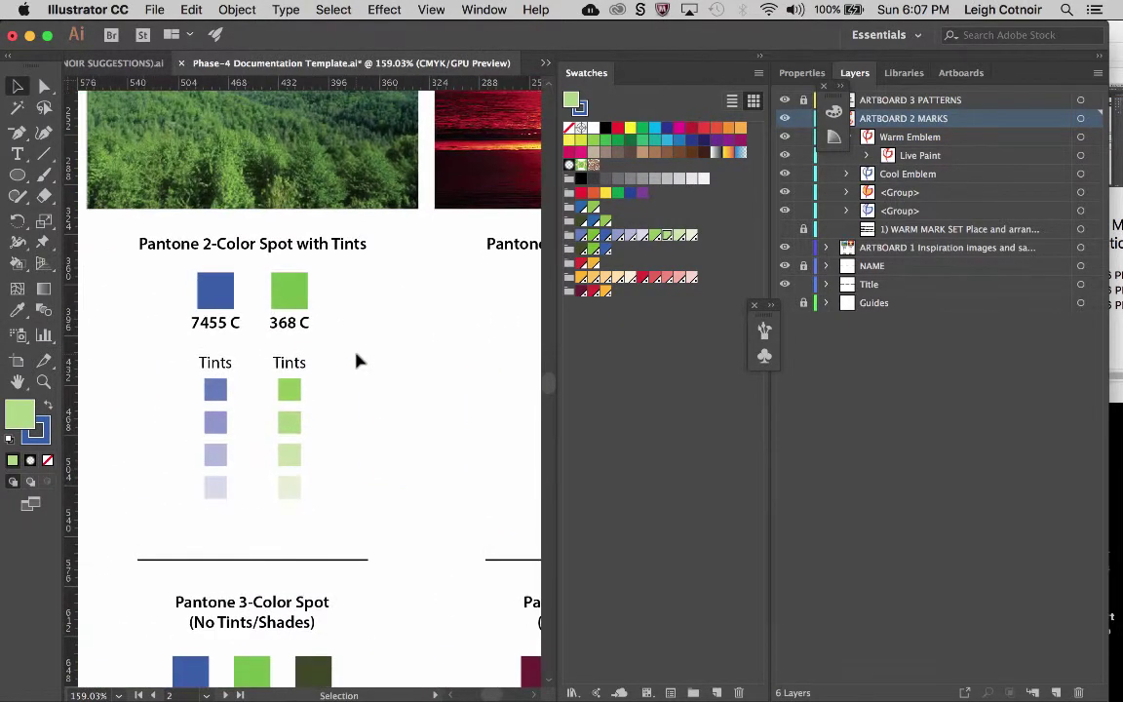
click(223, 294)
double_click(223, 293)
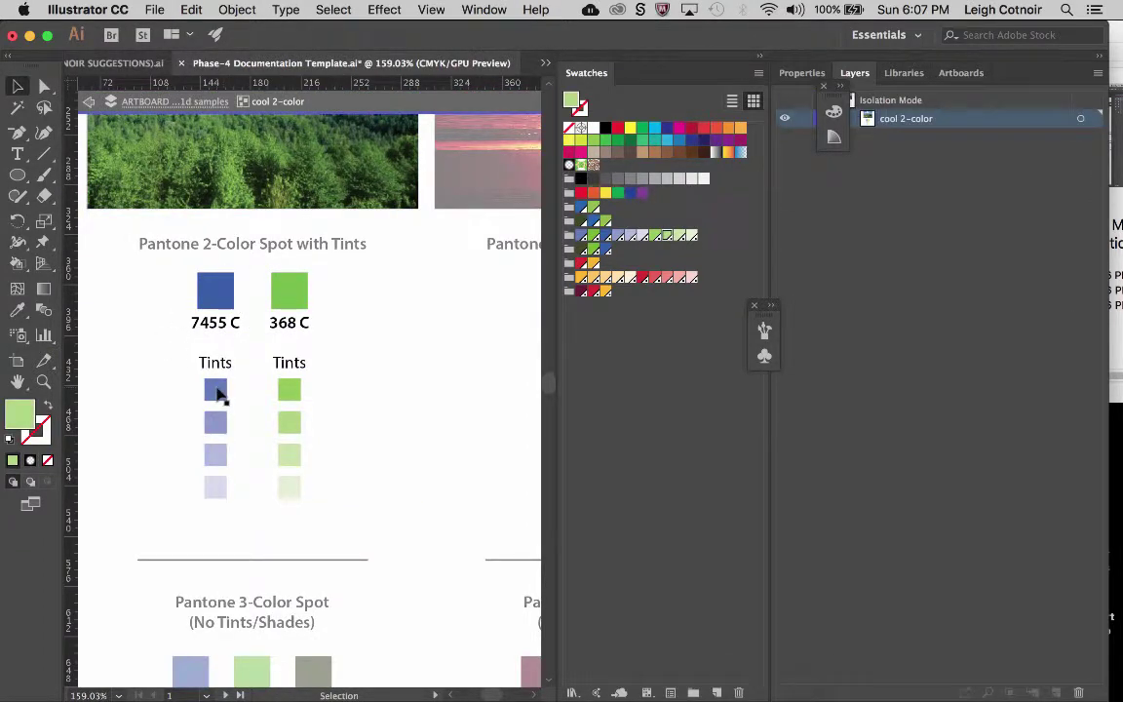
double_click(429, 390)
scroll(414, 395, right, 5)
scroll(414, 395, right, 6)
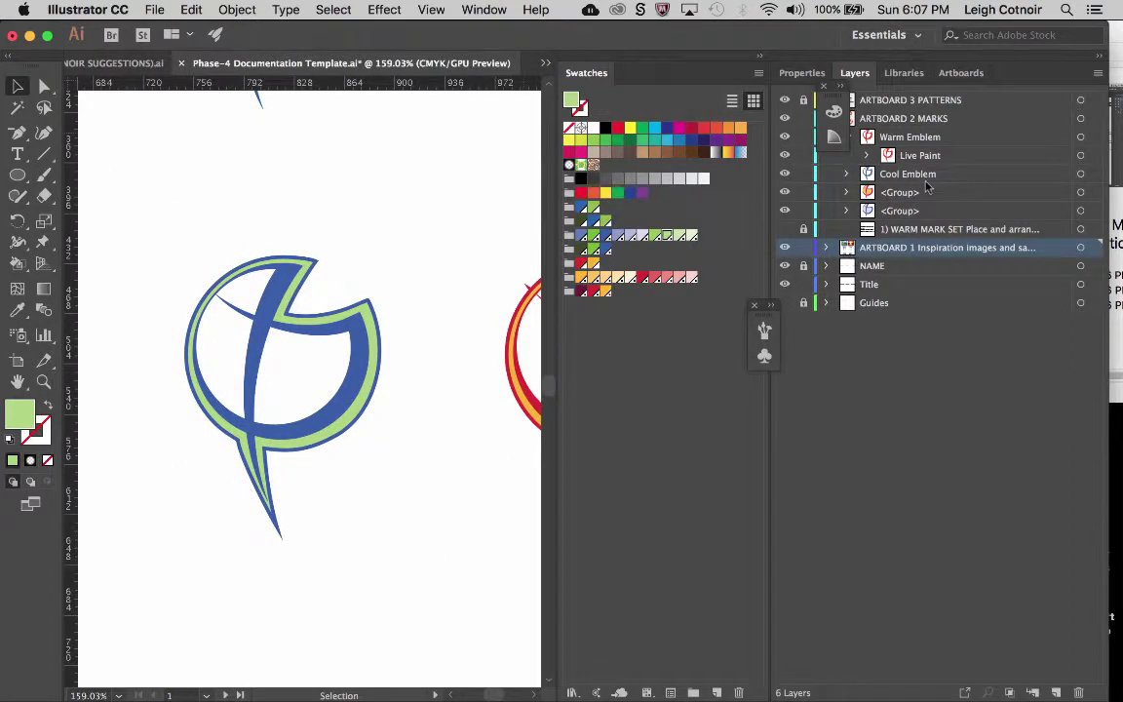
Close the floating color panel, make ARTBOARD 2 MARKS the active layer and collapse its Warm Emblem group.
click(824, 86)
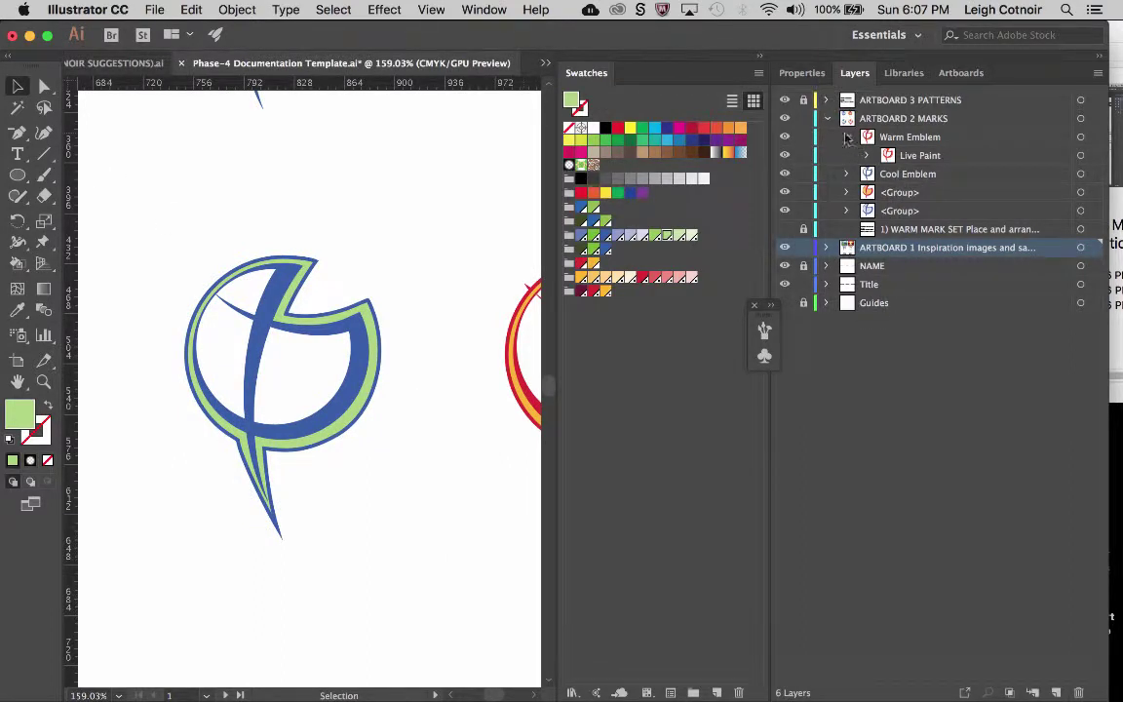
click(801, 116)
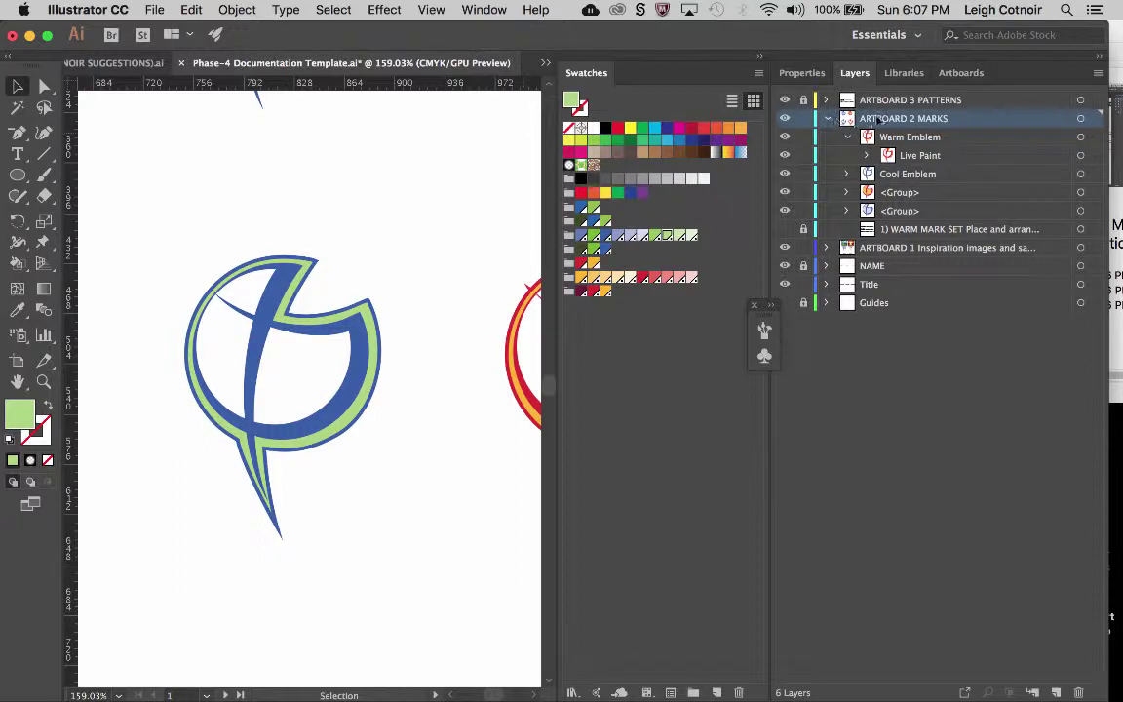
click(848, 139)
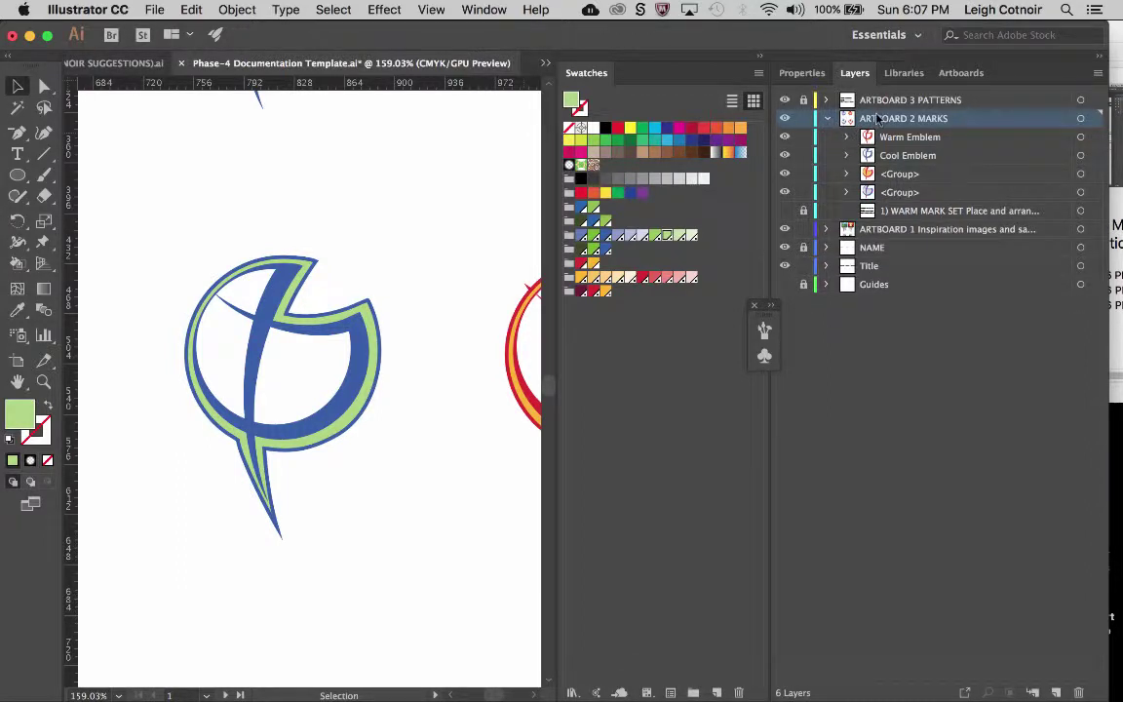
Draw a small light green square with the Rectangle tool beneath the cool emblem and place a duplicate beside it.
click(18, 175)
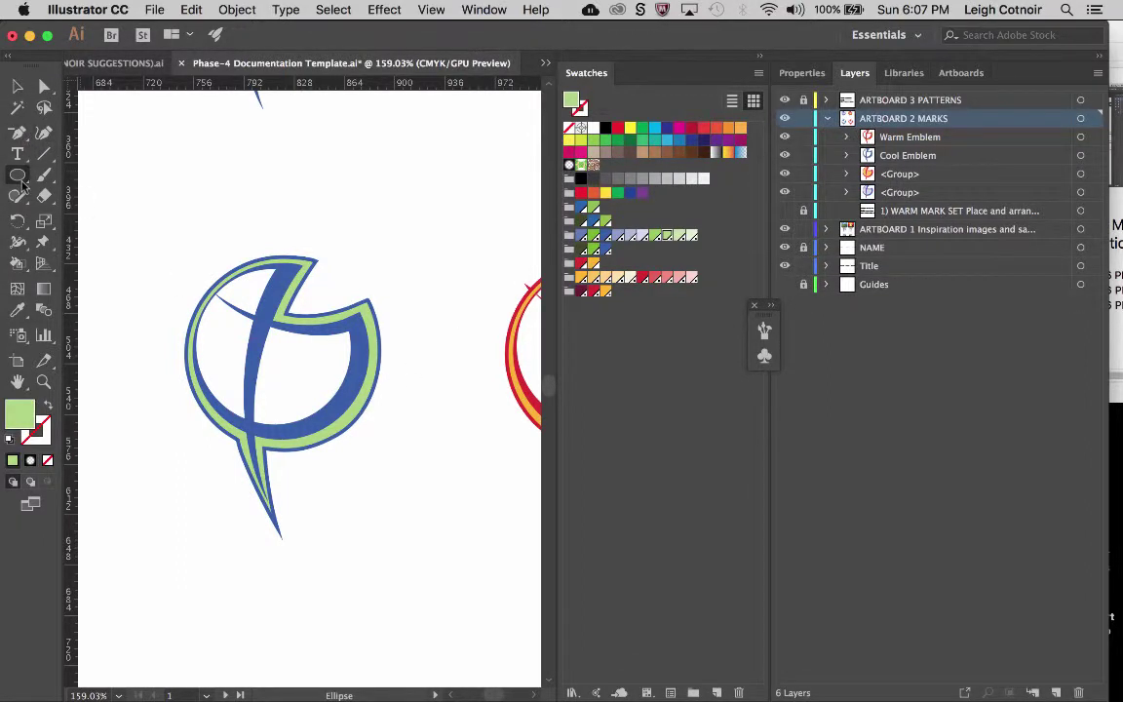
click(80, 175)
click(209, 564)
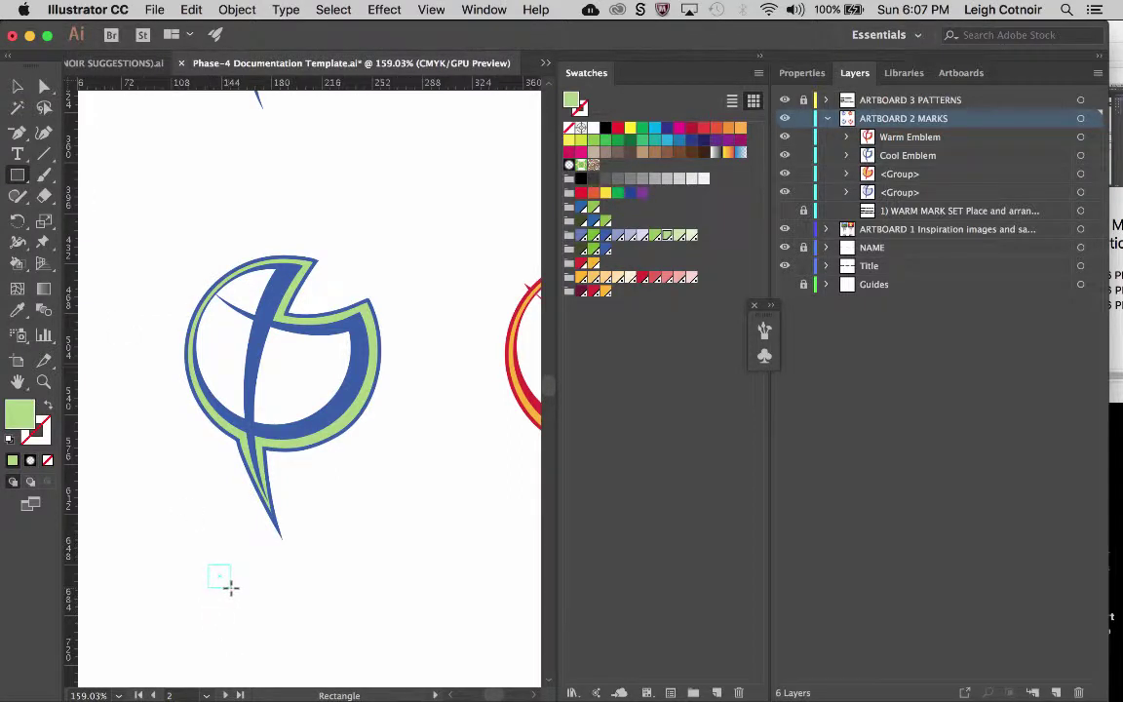
drag(231, 586, 237, 591)
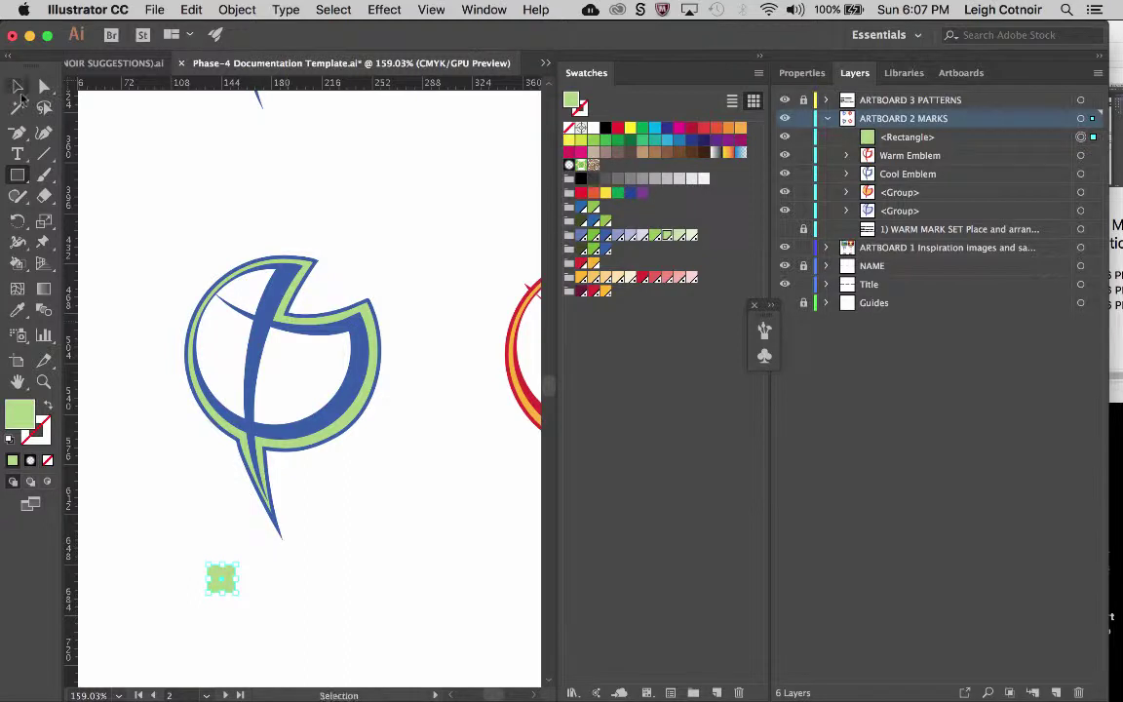
click(17, 86)
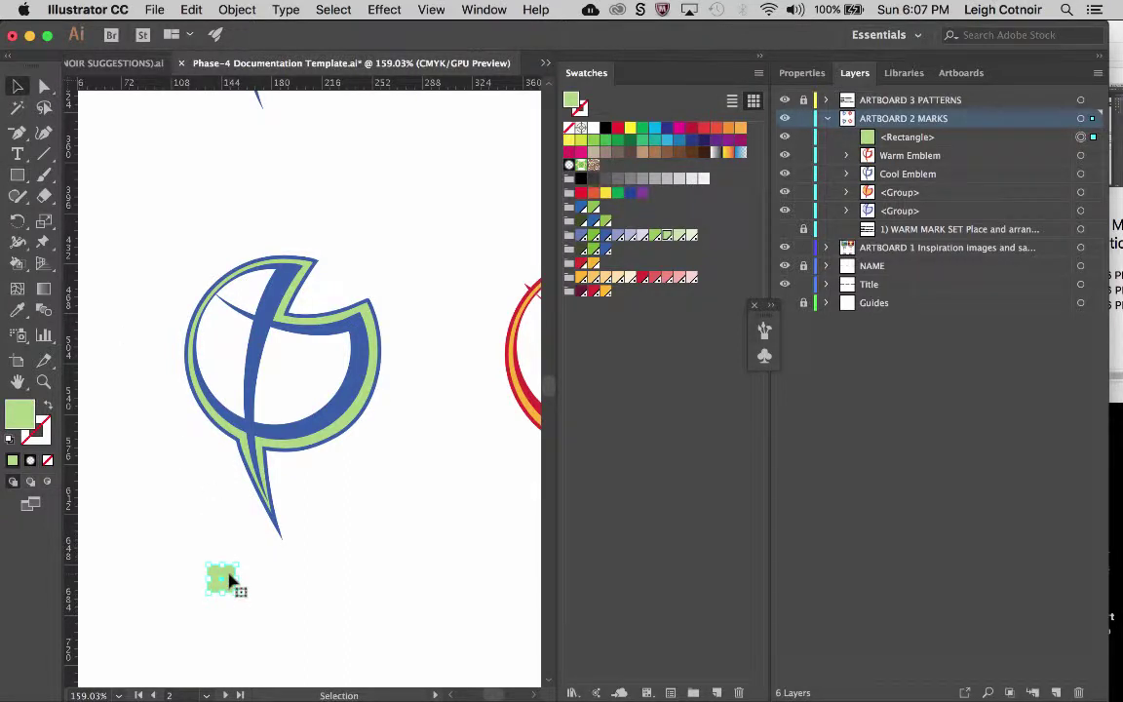
mouse_move(231, 581)
mouse_down()
mouse_move(325, 583)
mouse_move(334, 618)
mouse_move(303, 602)
mouse_move(249, 603)
mouse_up()
click(354, 600)
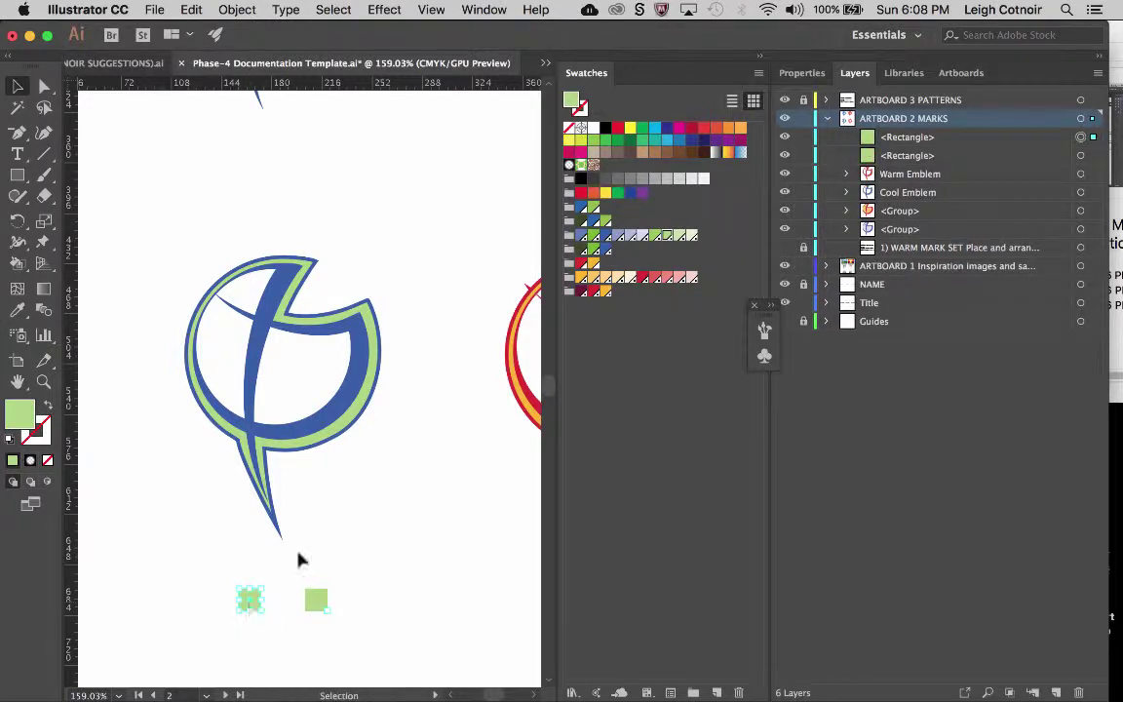
Fill the left square beneath the cool emblem with the solid blue from the cool tint group and deselect it.
click(604, 236)
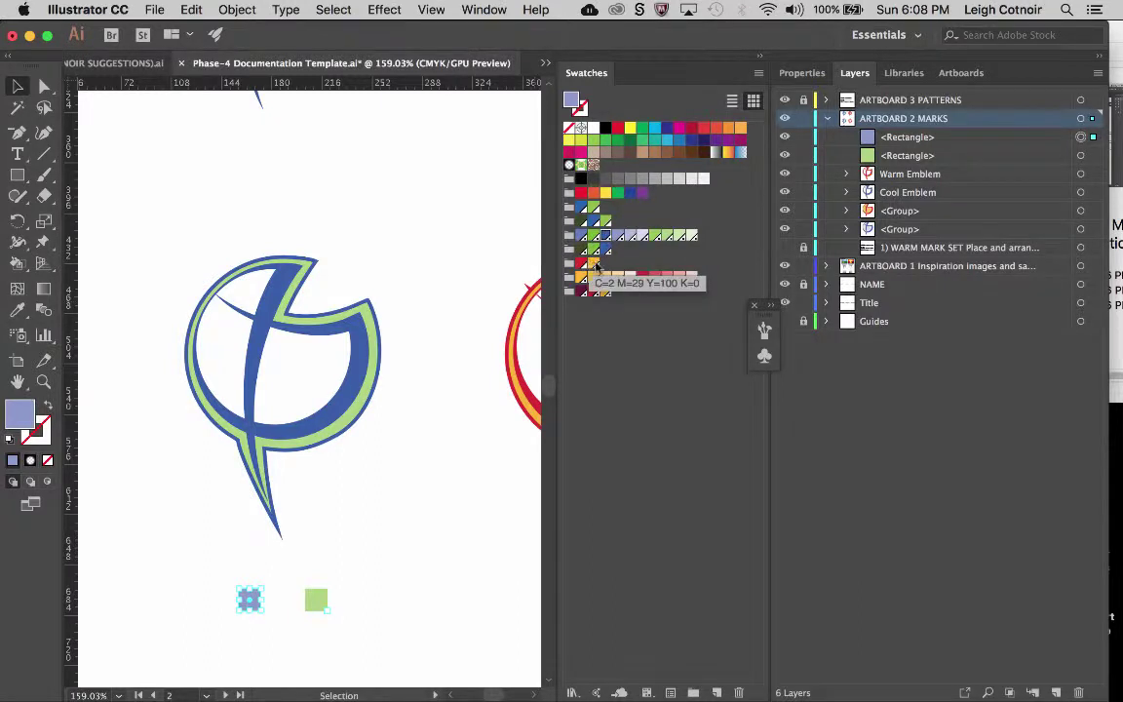
click(606, 236)
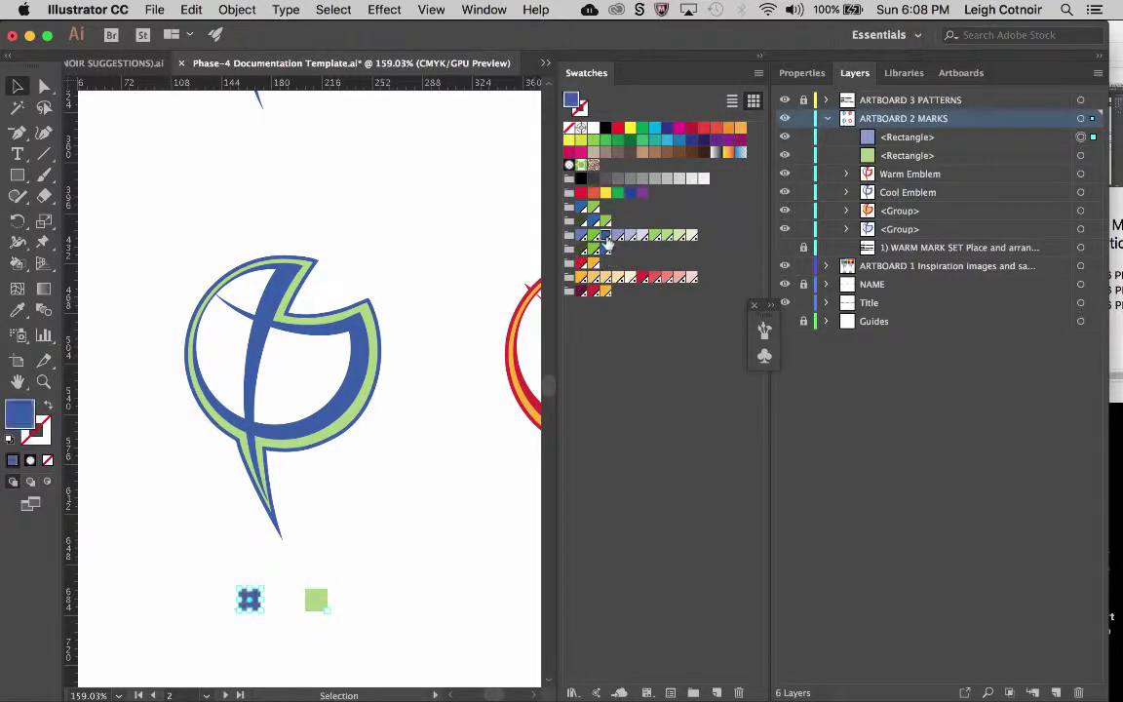
click(410, 497)
Move the blue and green squares closer together so the pair sits centered beneath the cool emblem.
scroll(315, 612, down, 3)
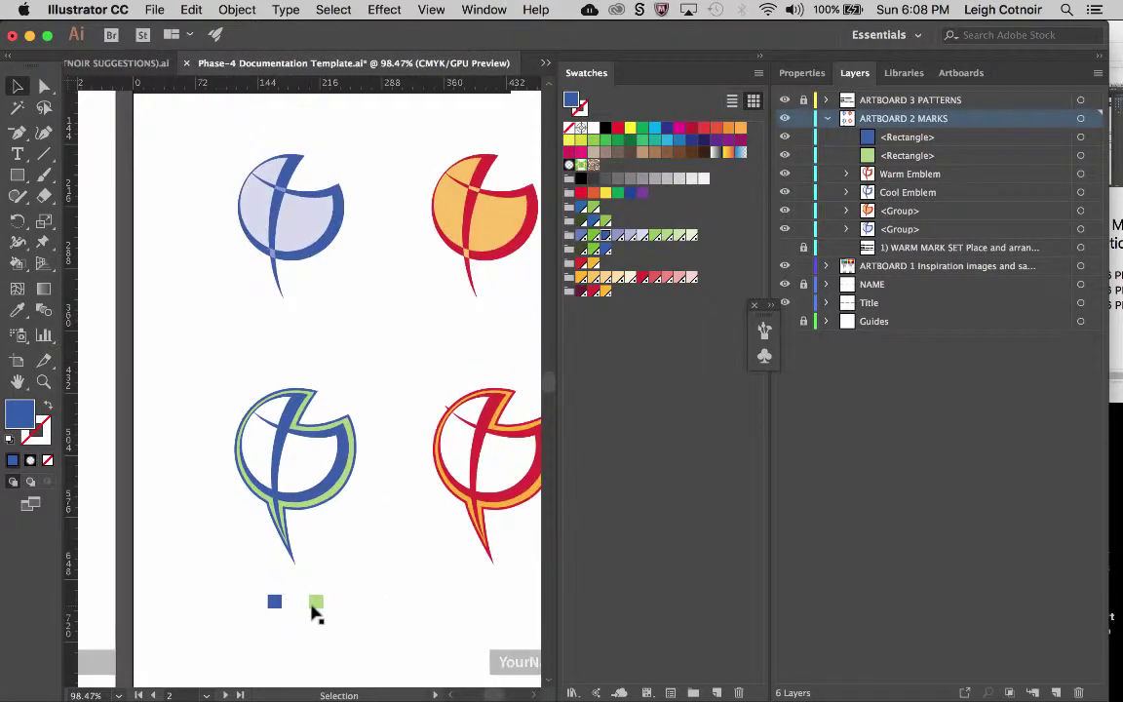
scroll(308, 605, down, 2)
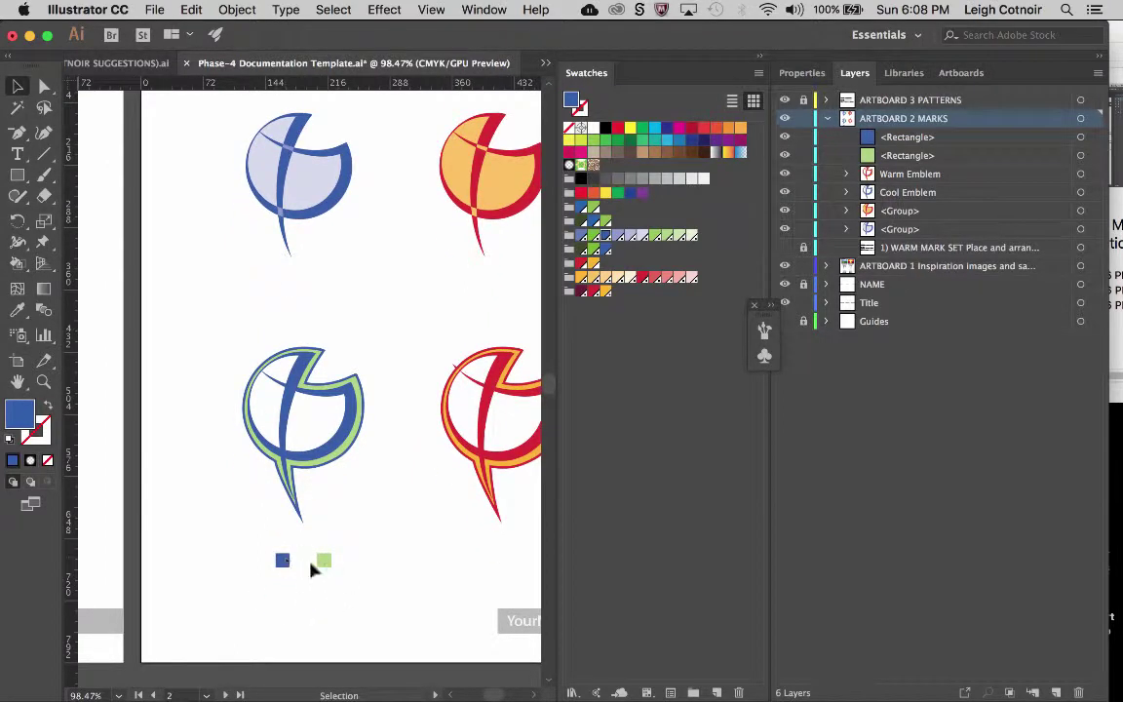
scroll(325, 577, down, 1)
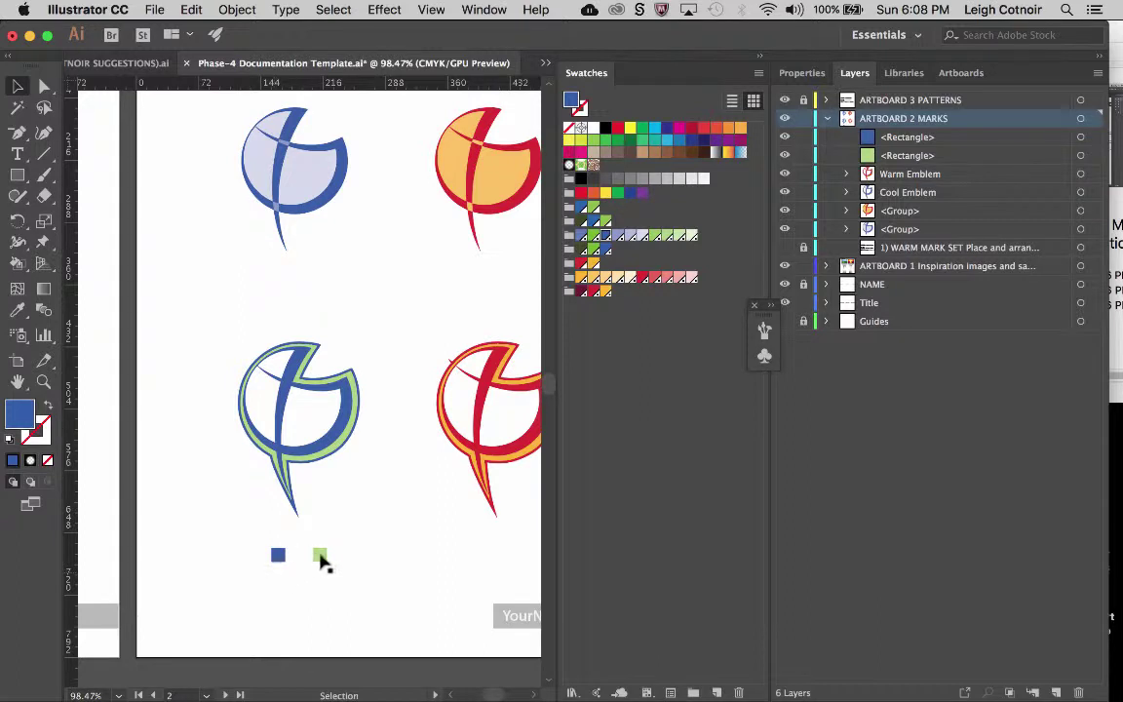
drag(319, 555, 310, 556)
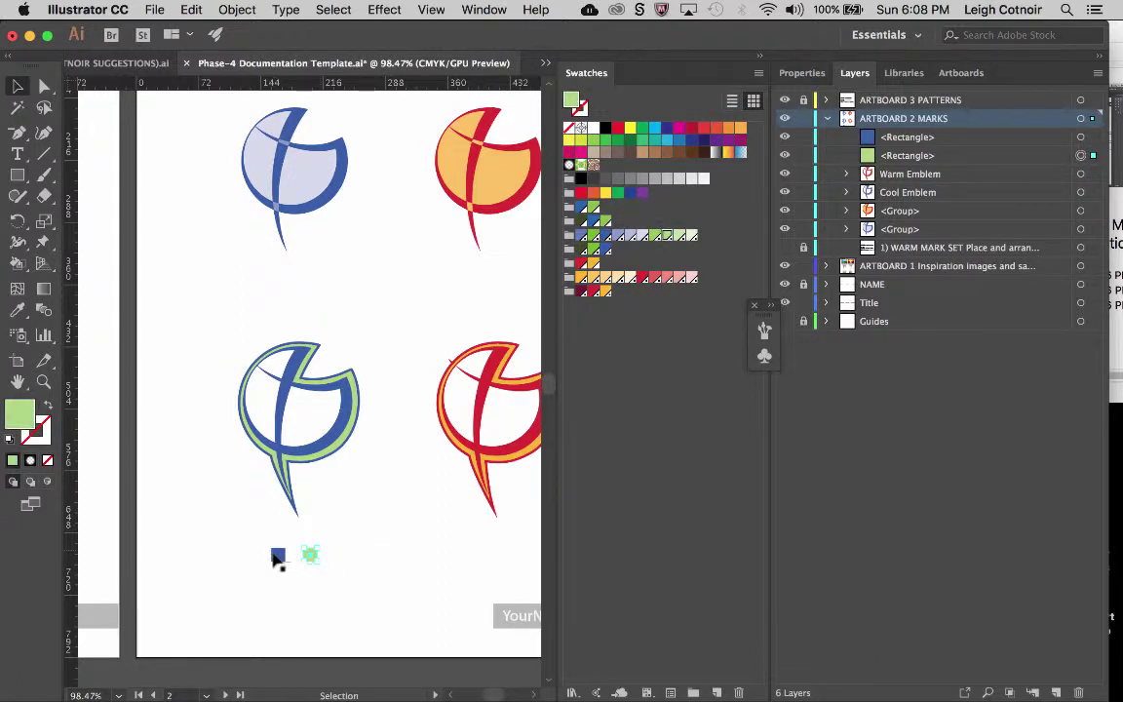
click(281, 556)
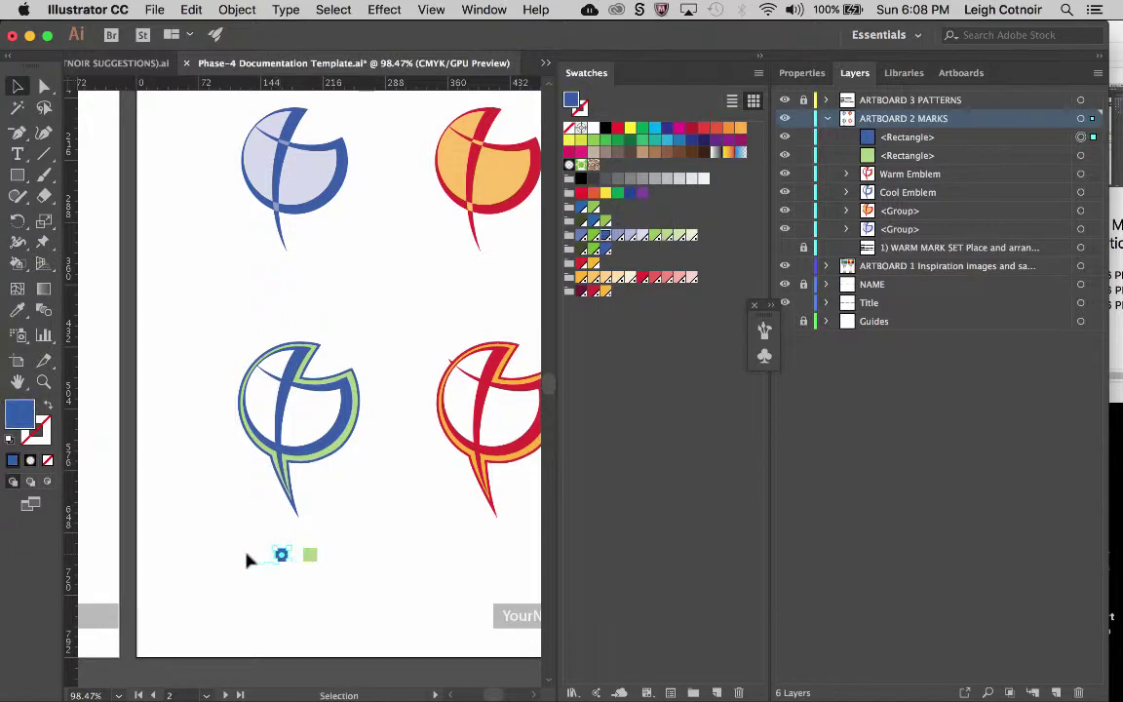
drag(271, 544, 343, 575)
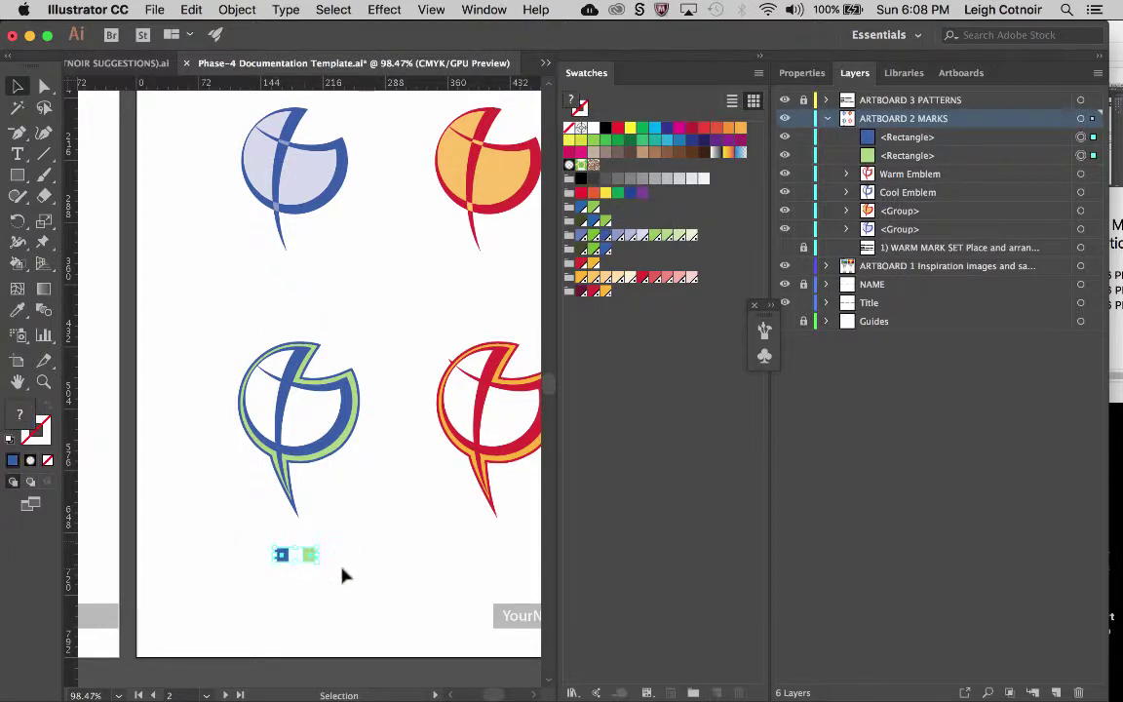
click(298, 585)
click(284, 559)
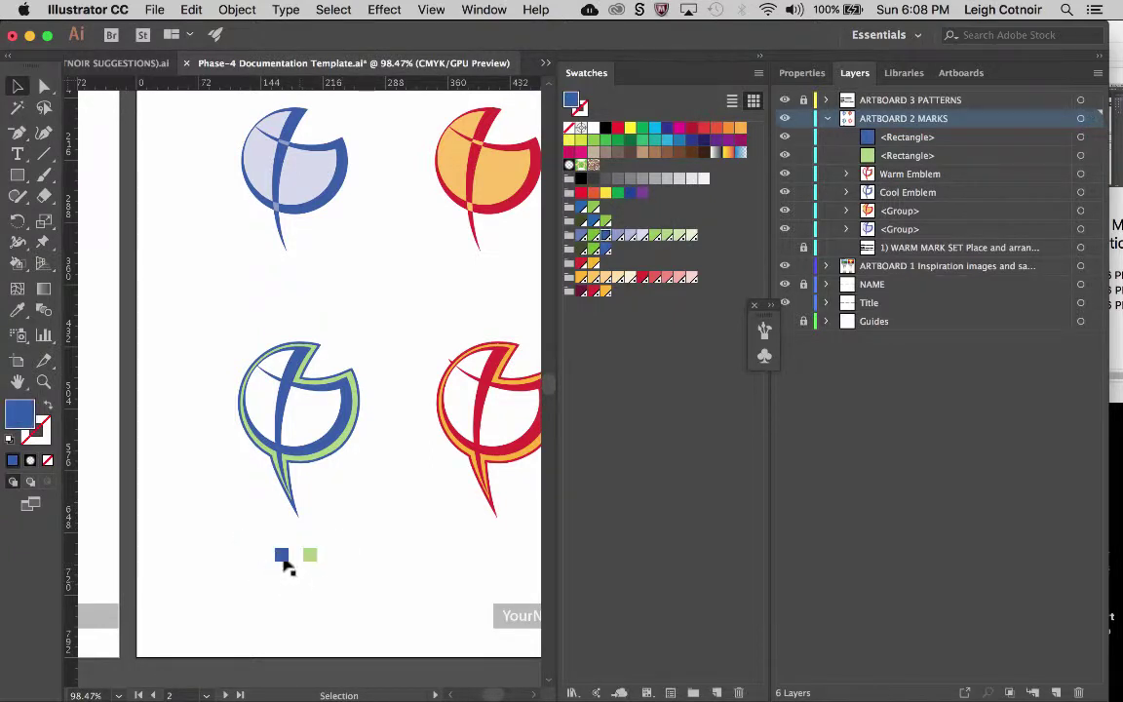
drag(280, 561, 358, 590)
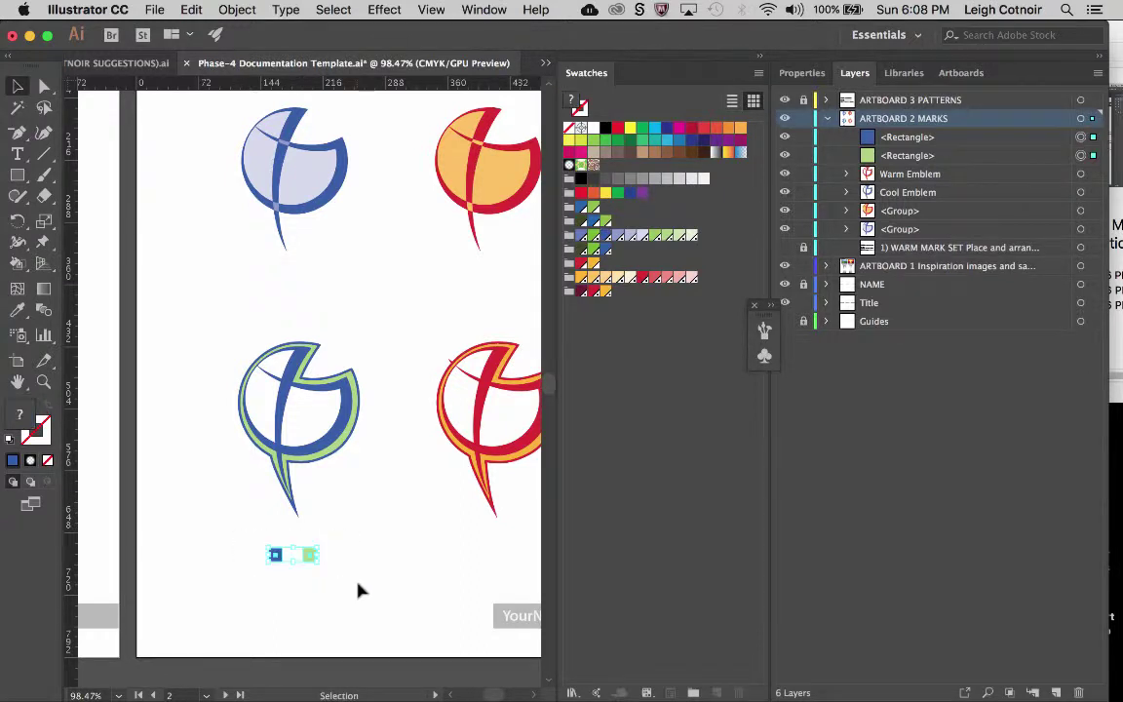
drag(219, 345, 349, 590)
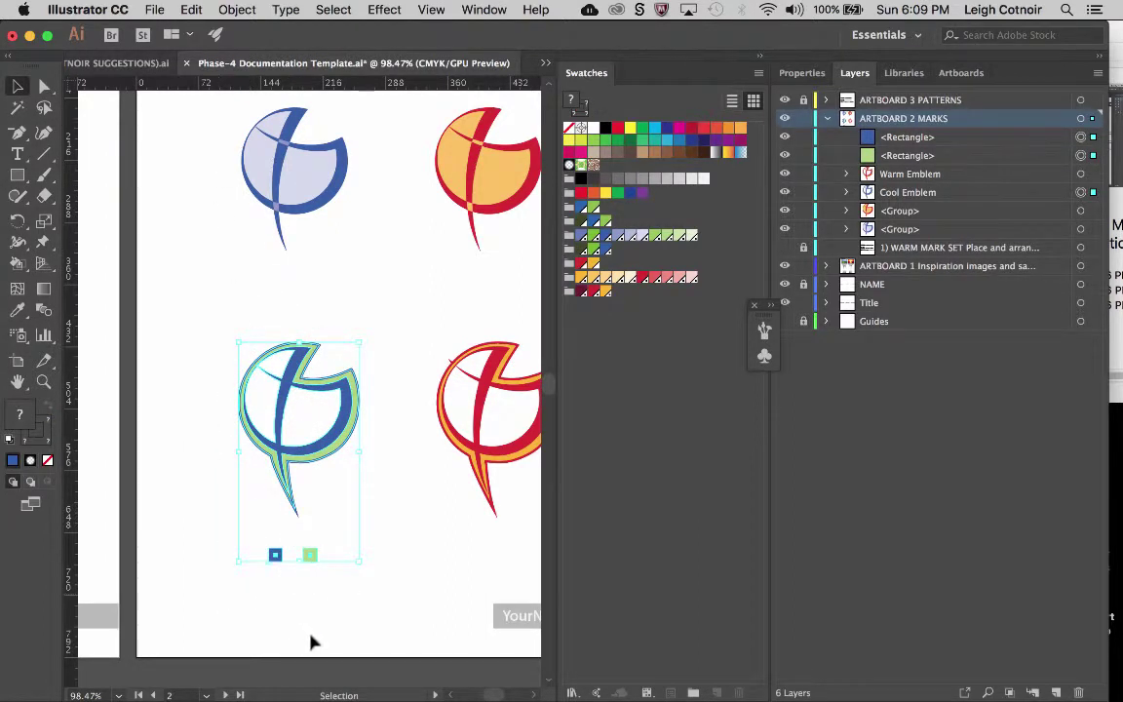
click(276, 576)
Duplicate both color squares straight up beneath the cool mark and select the green copy.
shift+click(276, 555)
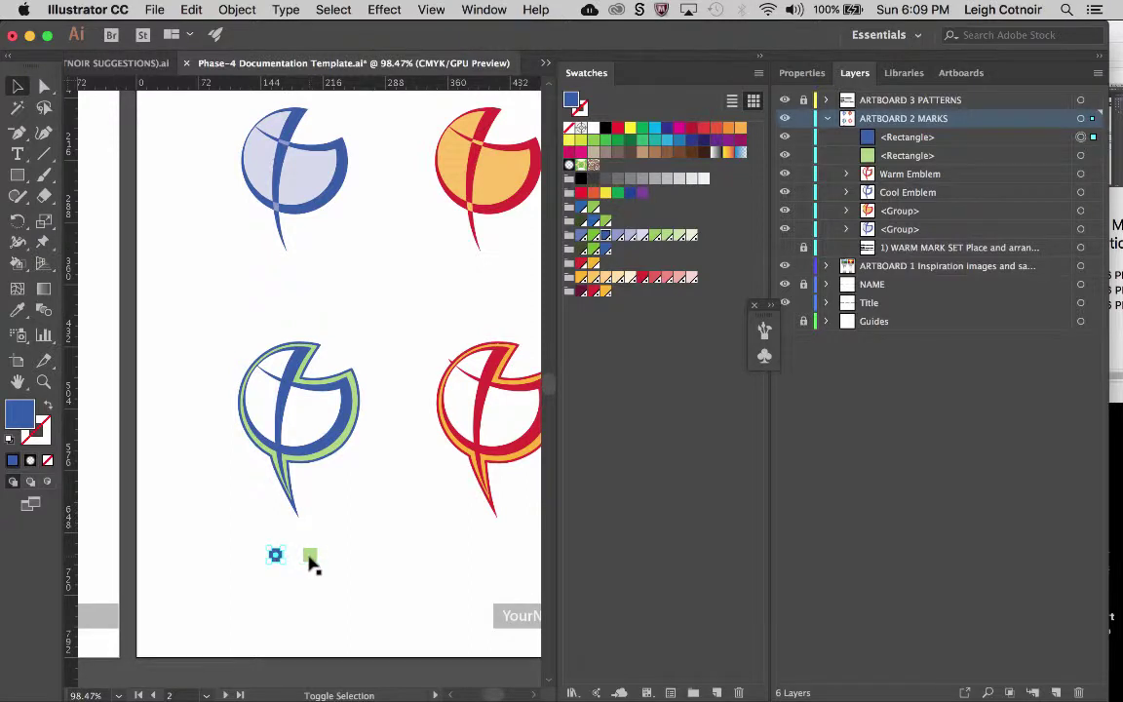
shift+click(310, 556)
drag(310, 559, 312, 282)
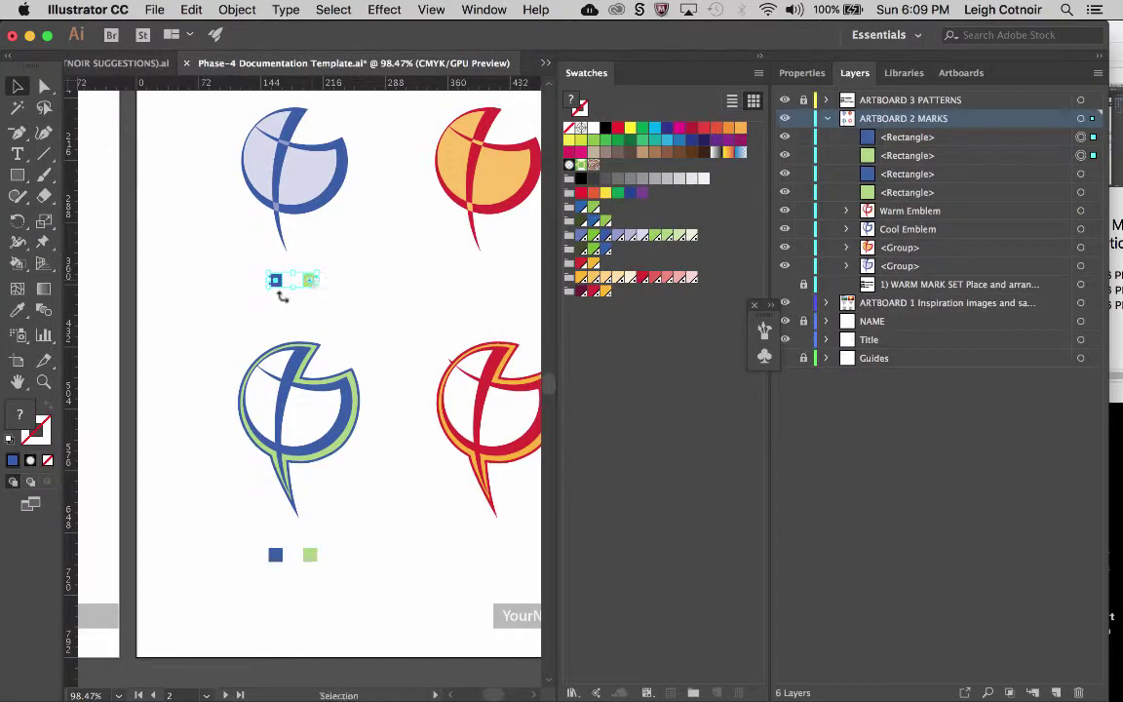
click(308, 312)
click(310, 281)
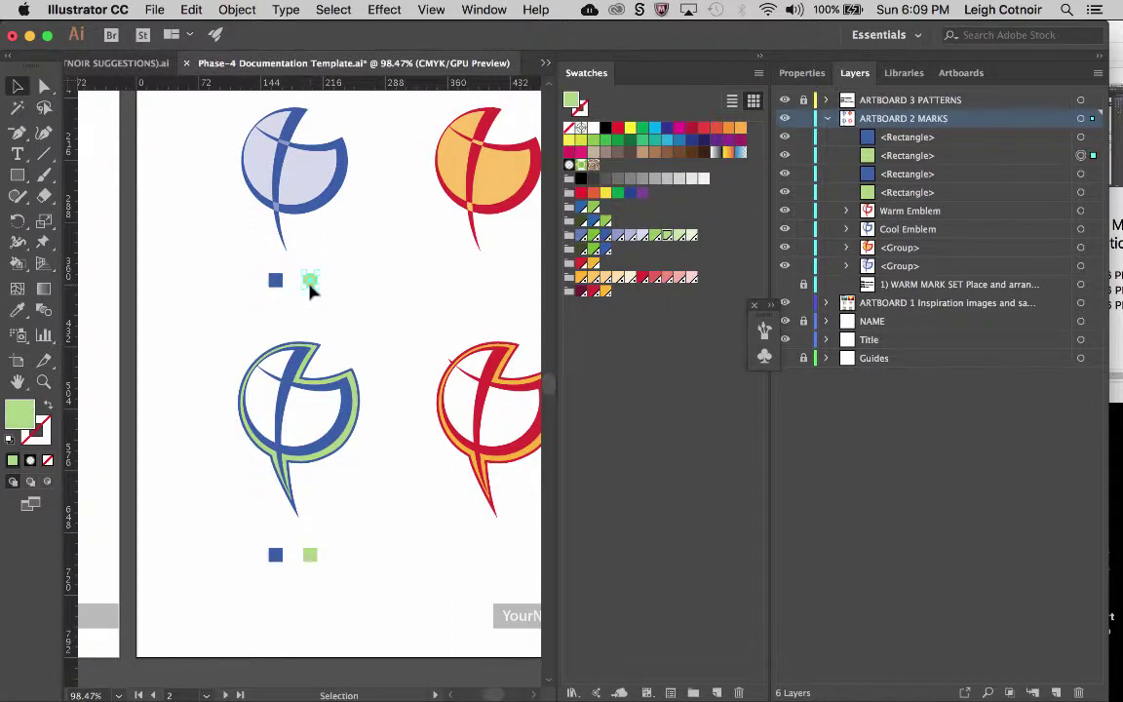
Fill the right square beneath the cool mark with a light blue tint and bring up the alignment options.
click(633, 237)
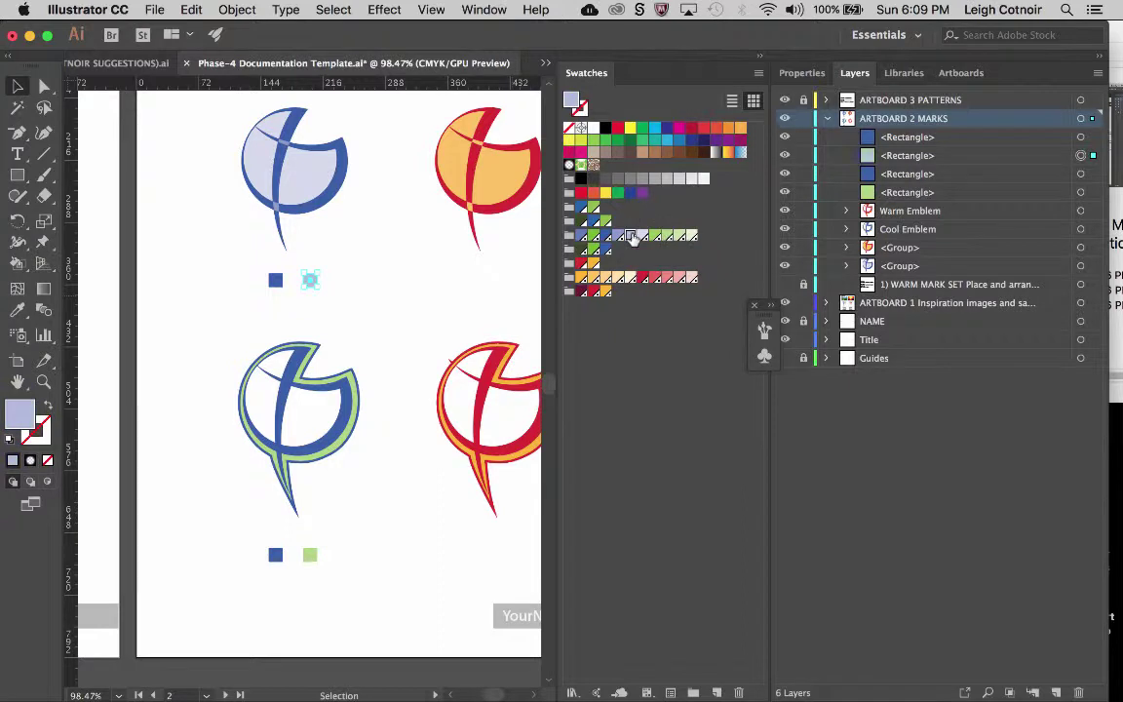
click(359, 301)
drag(234, 128, 355, 565)
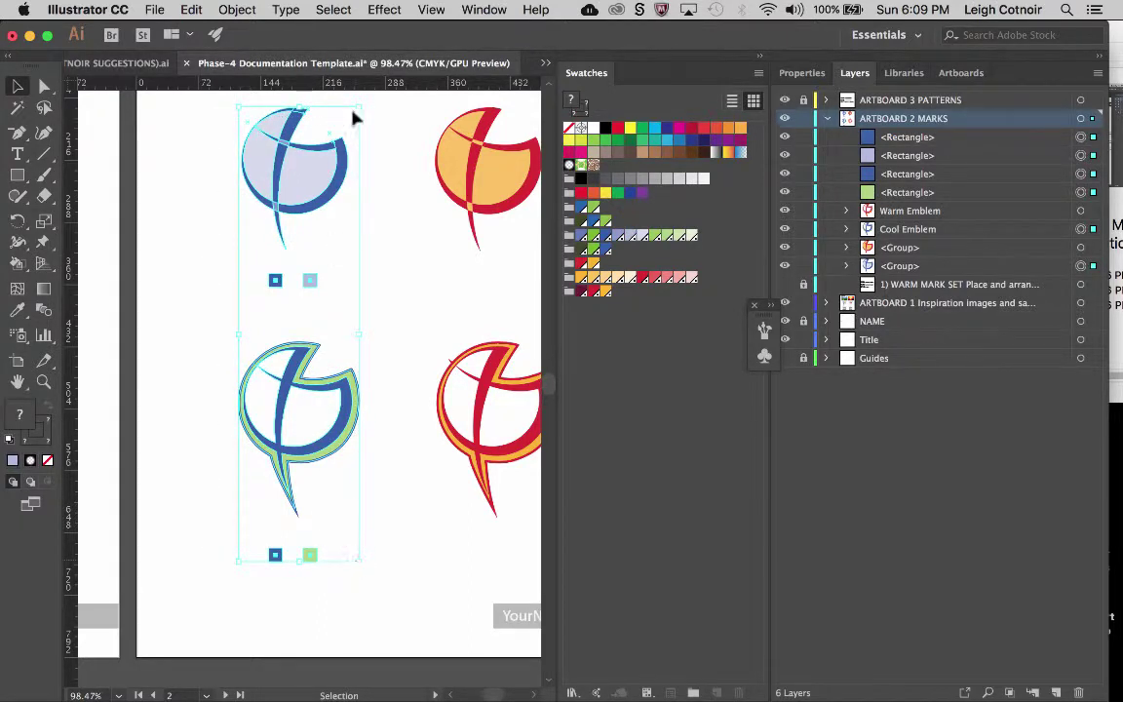
click(482, 10)
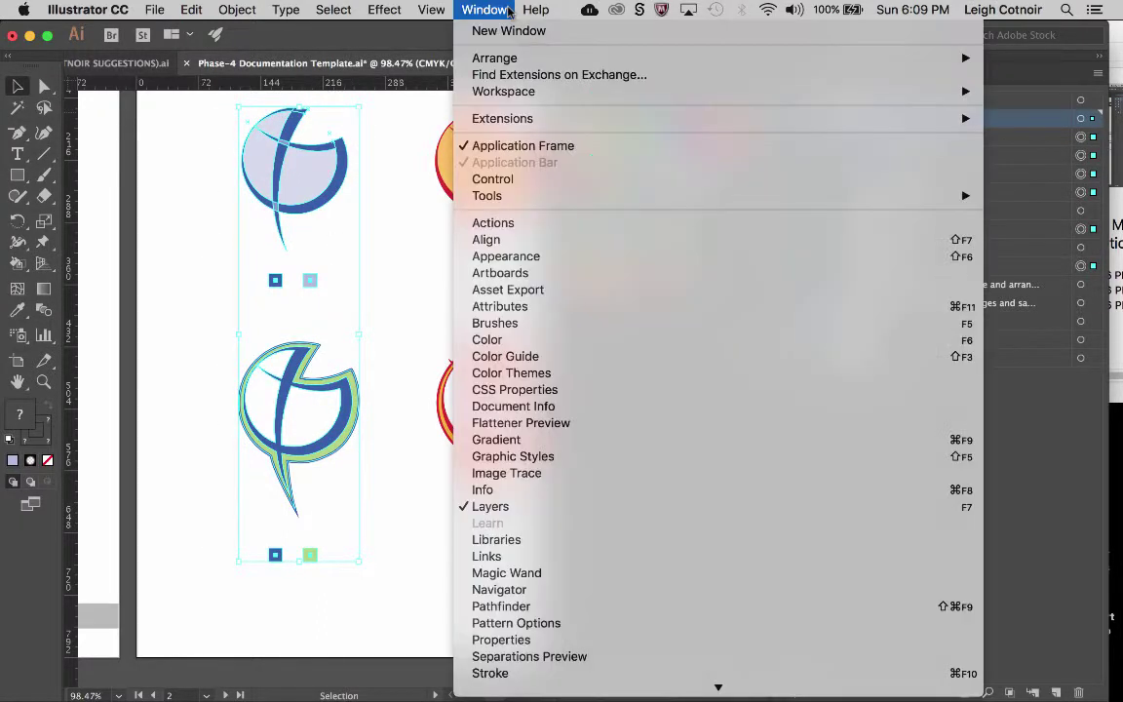
click(496, 239)
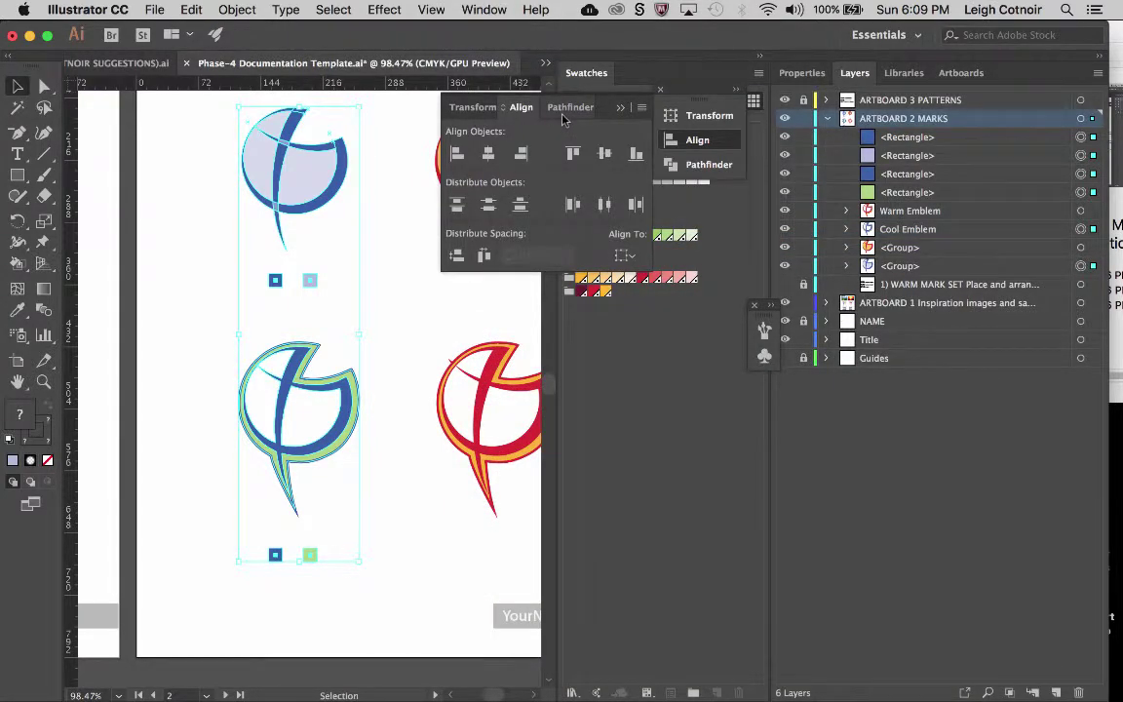
click(210, 308)
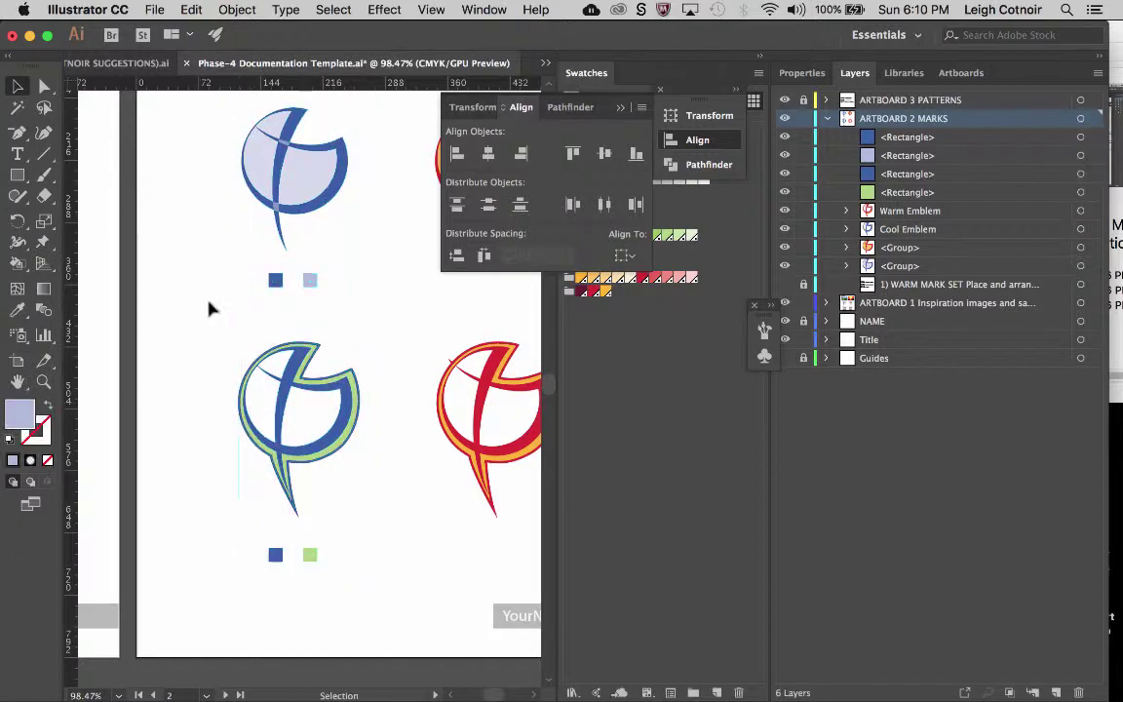
Group the blue and light blue squares beneath the cool mark, and group the blue and green squares beneath the cool emblem.
drag(280, 276, 341, 324)
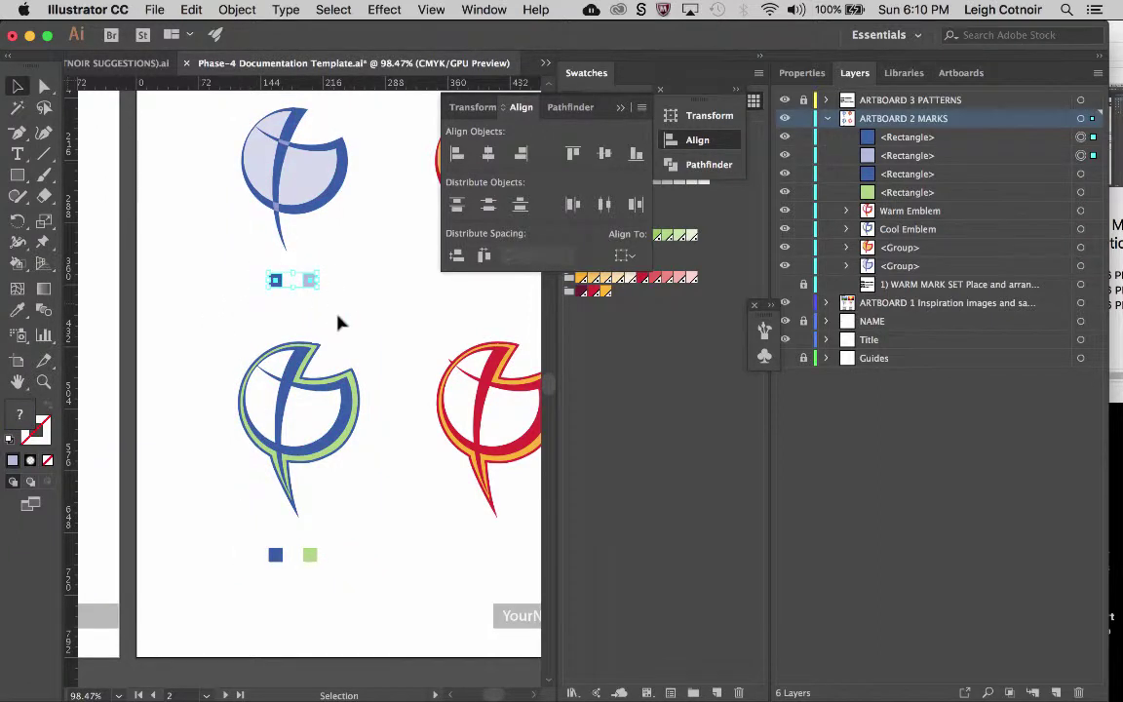
key(ctrl+g)
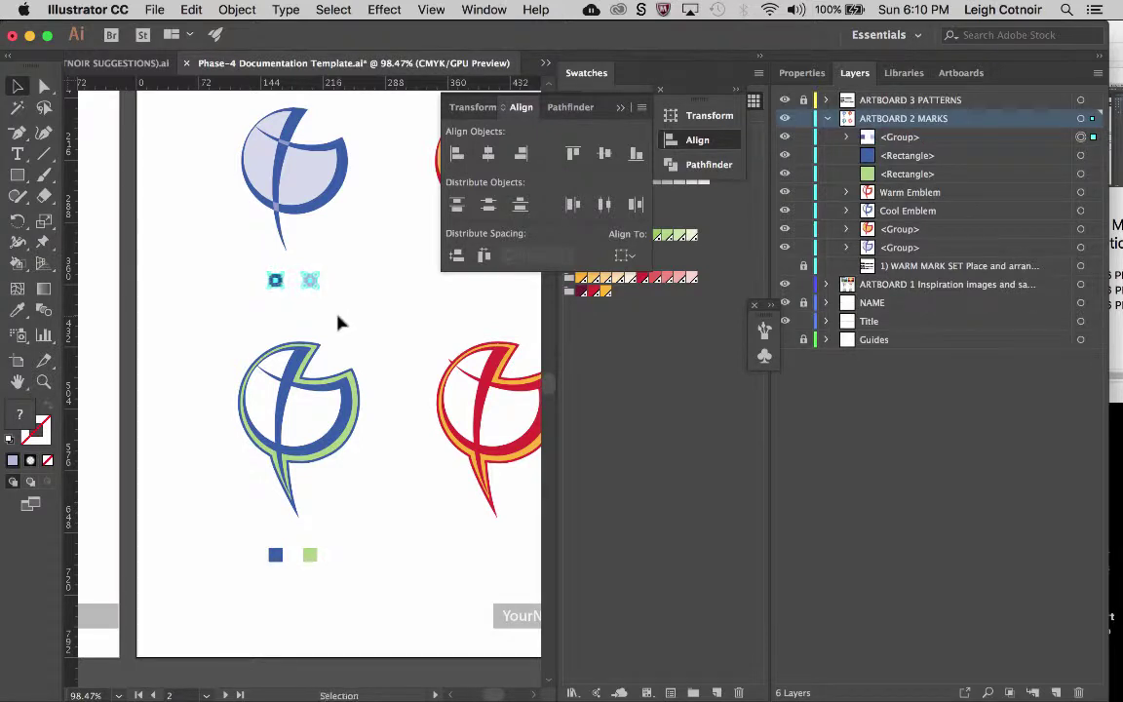
click(250, 546)
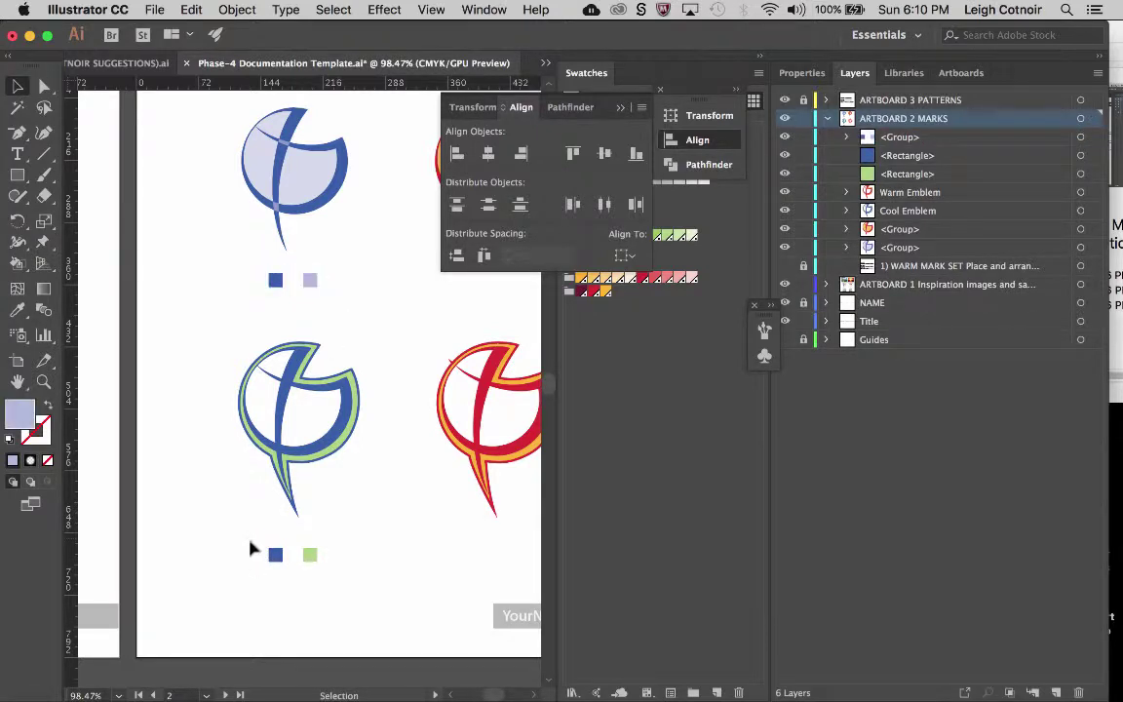
drag(251, 548, 359, 575)
key(a)
key(ctrl+g)
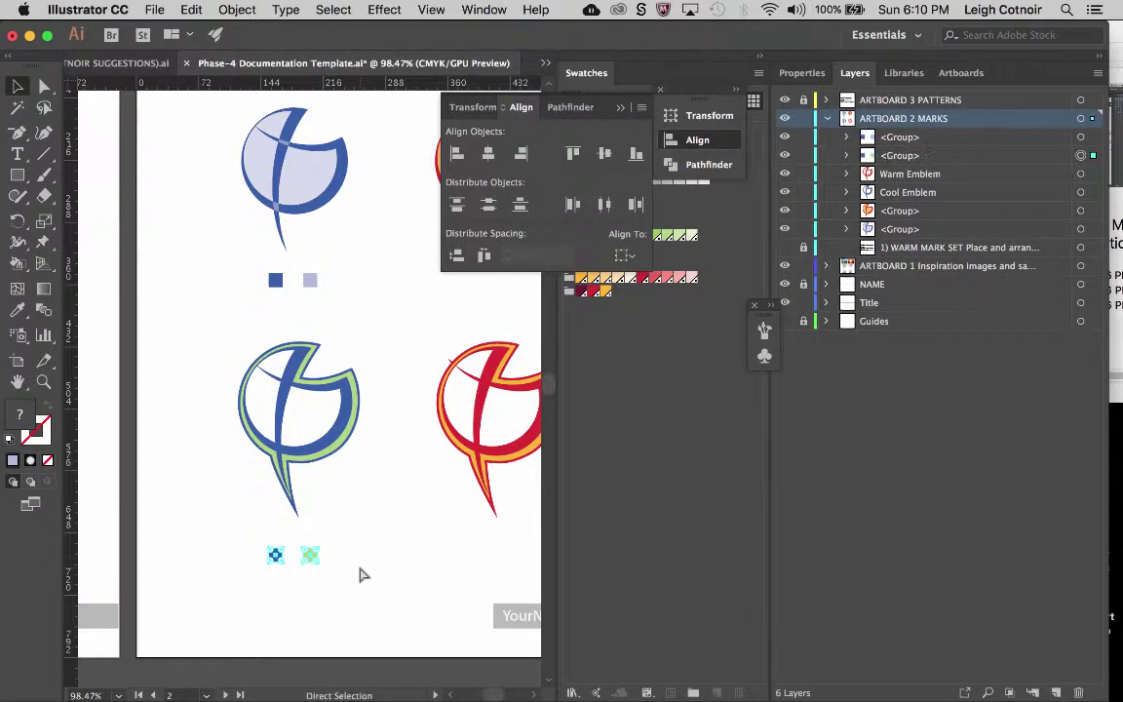
Align the cool mark, the cool emblem and both groups of color squares on their horizontal centers and deselect them.
click(222, 167)
key(v)
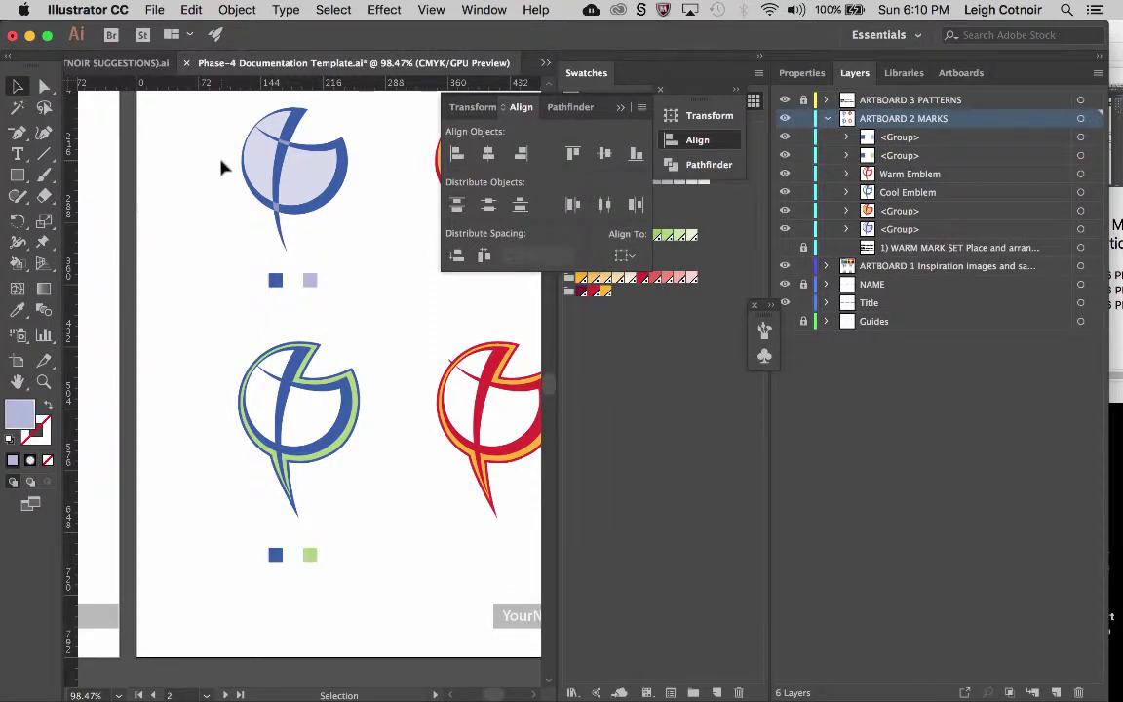
drag(210, 130, 304, 536)
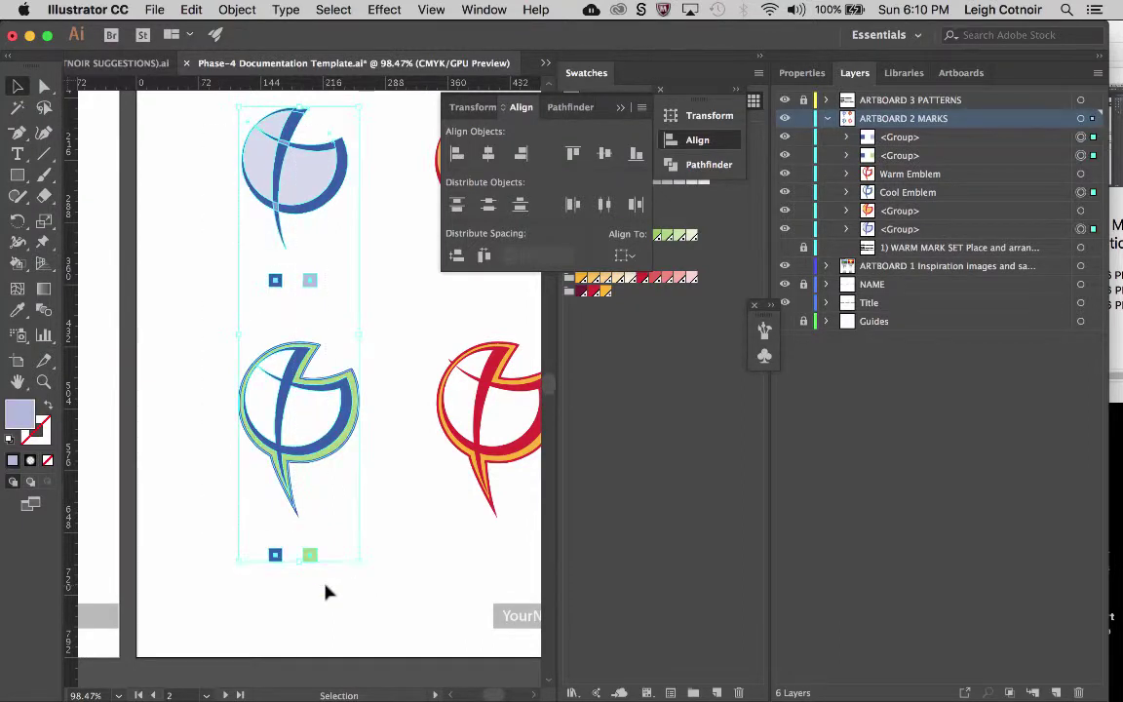
click(488, 154)
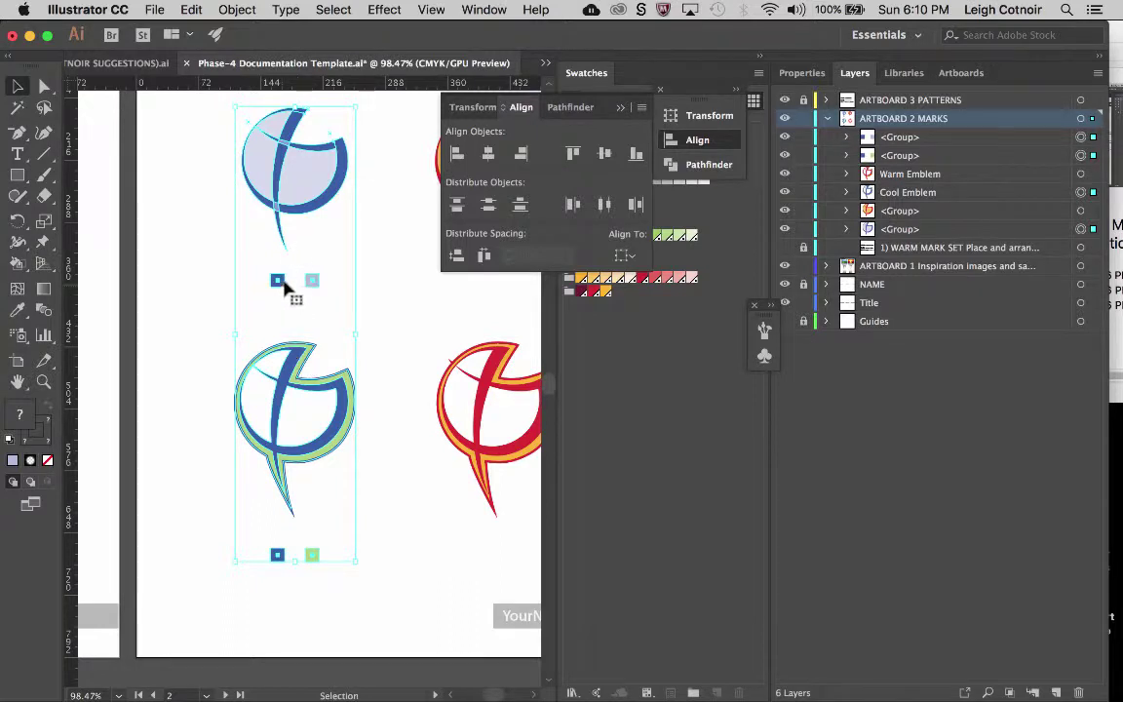
click(214, 296)
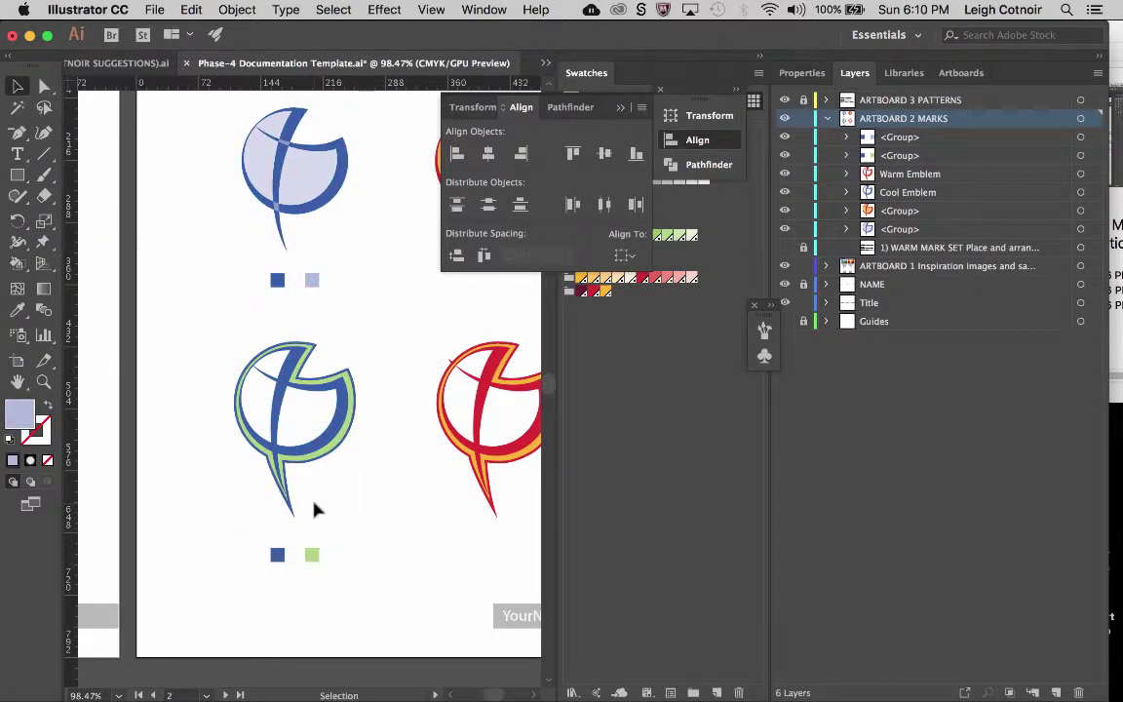
Examine the Pantone numbers and tint percentages under each mark and emblem, and the pattern instructions on the third artboard.
scroll(315, 508, down, 3)
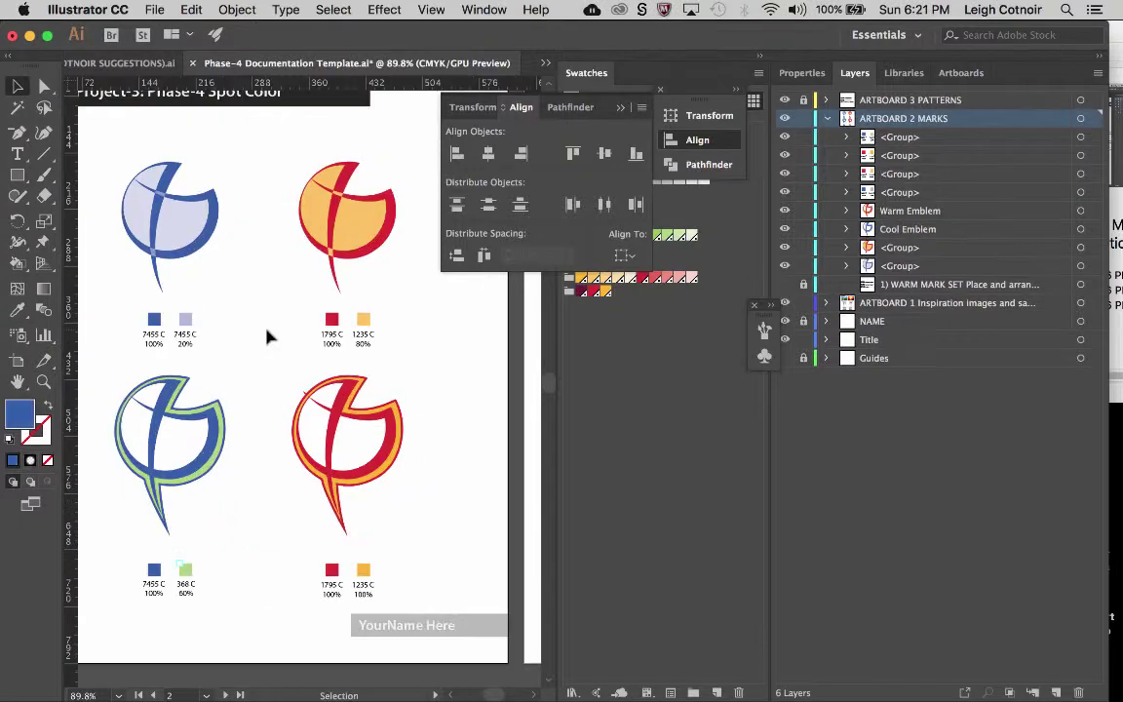
scroll(268, 334, up, 1)
scroll(275, 338, down, 1)
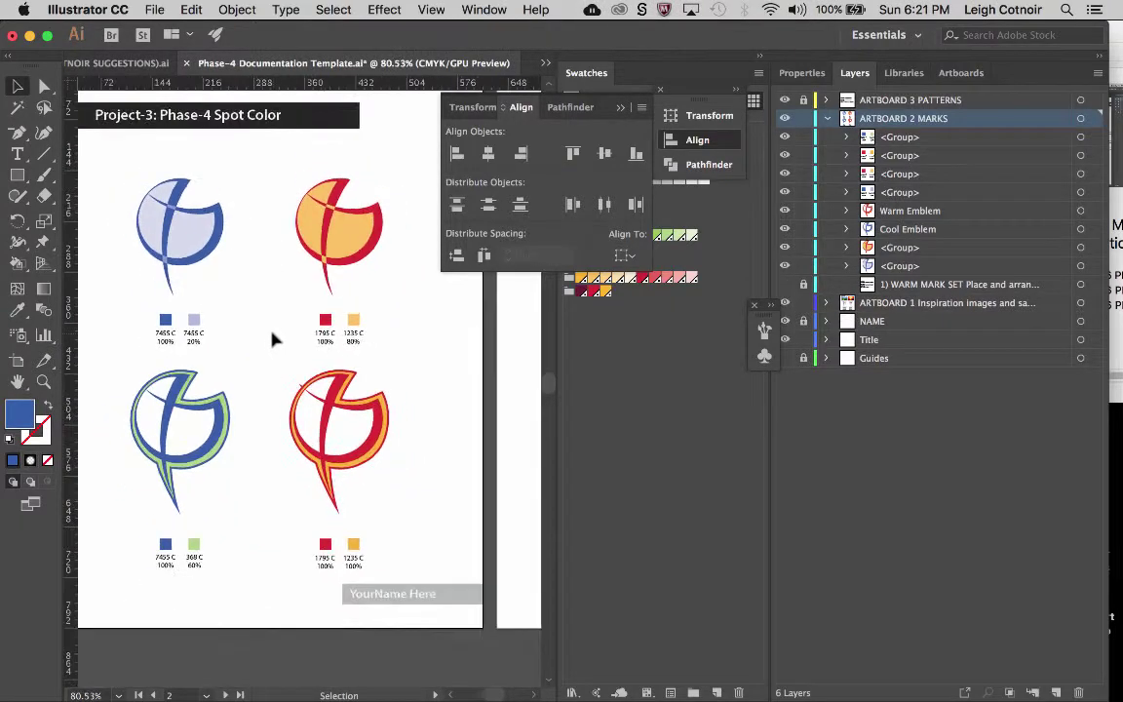
scroll(274, 334, up, 2)
scroll(274, 334, left, 2)
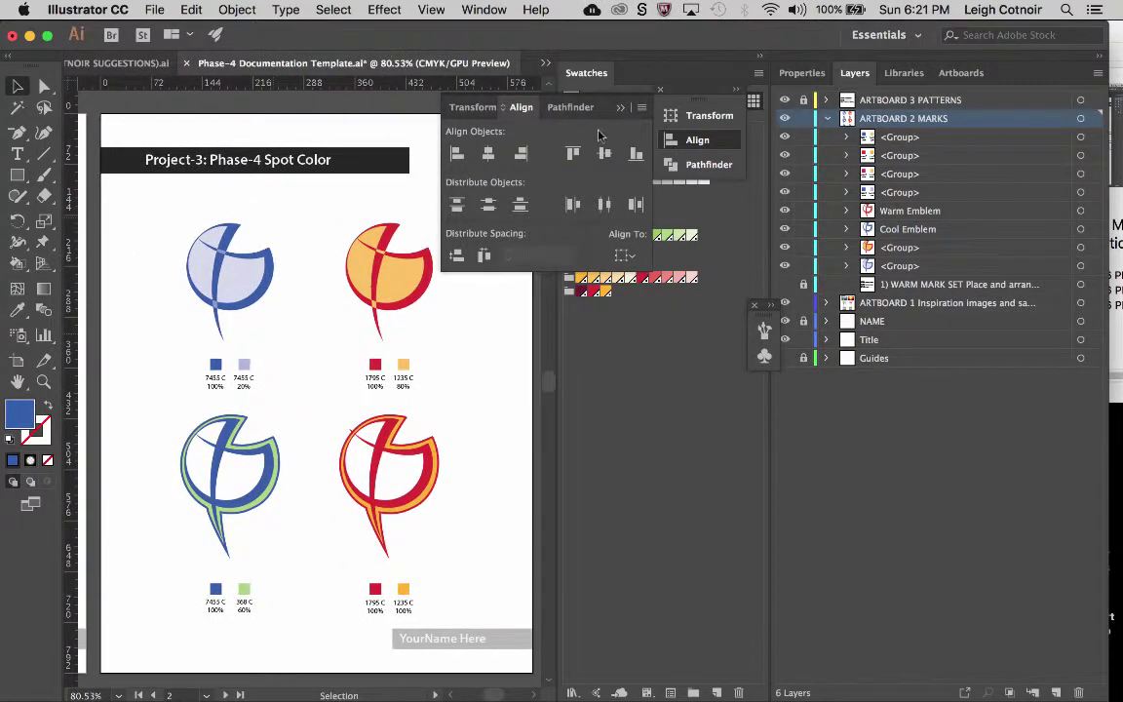
click(410, 224)
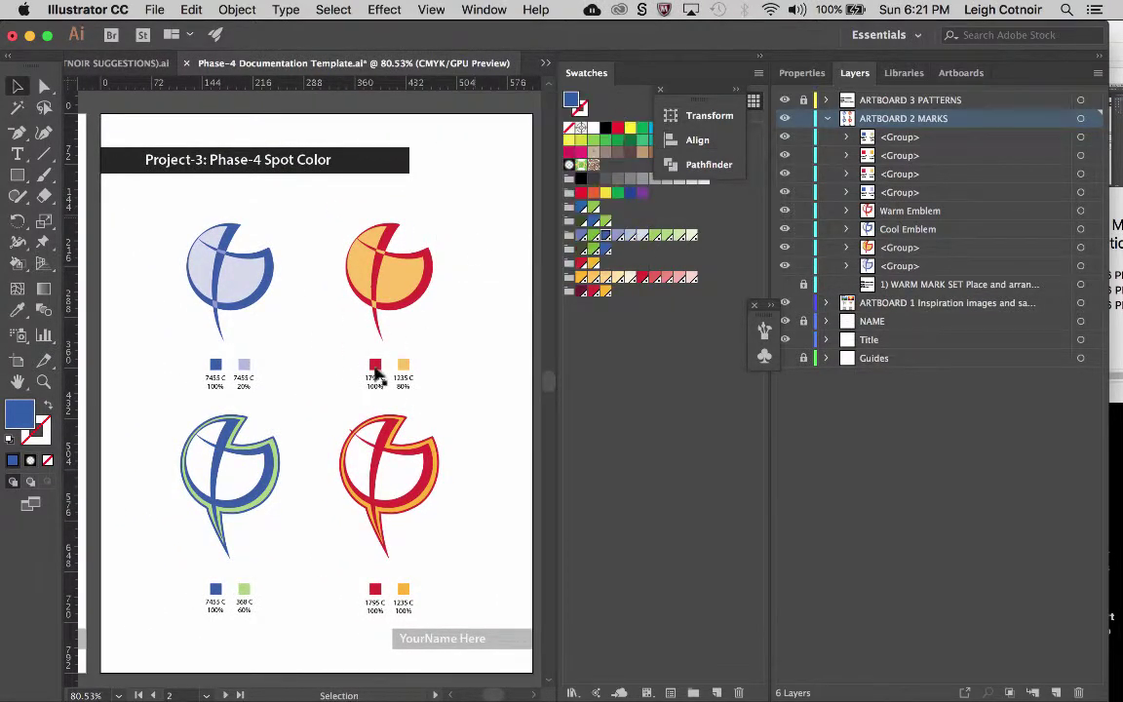
scroll(376, 375, up, 4)
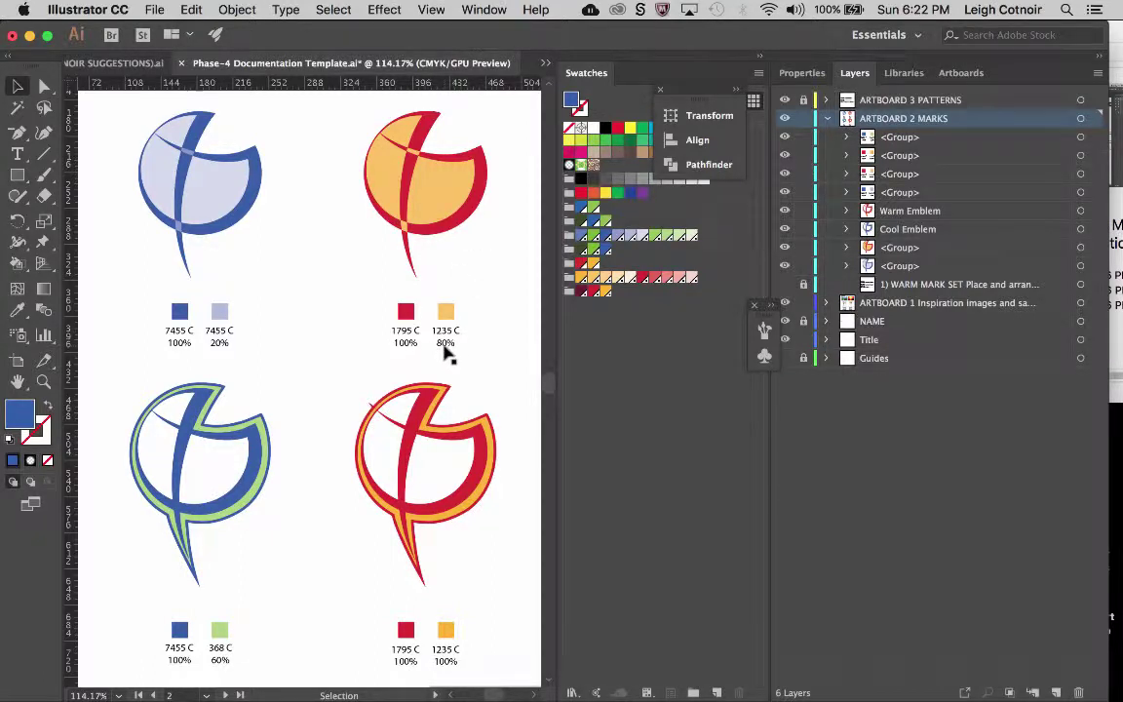
scroll(430, 518, down, 2)
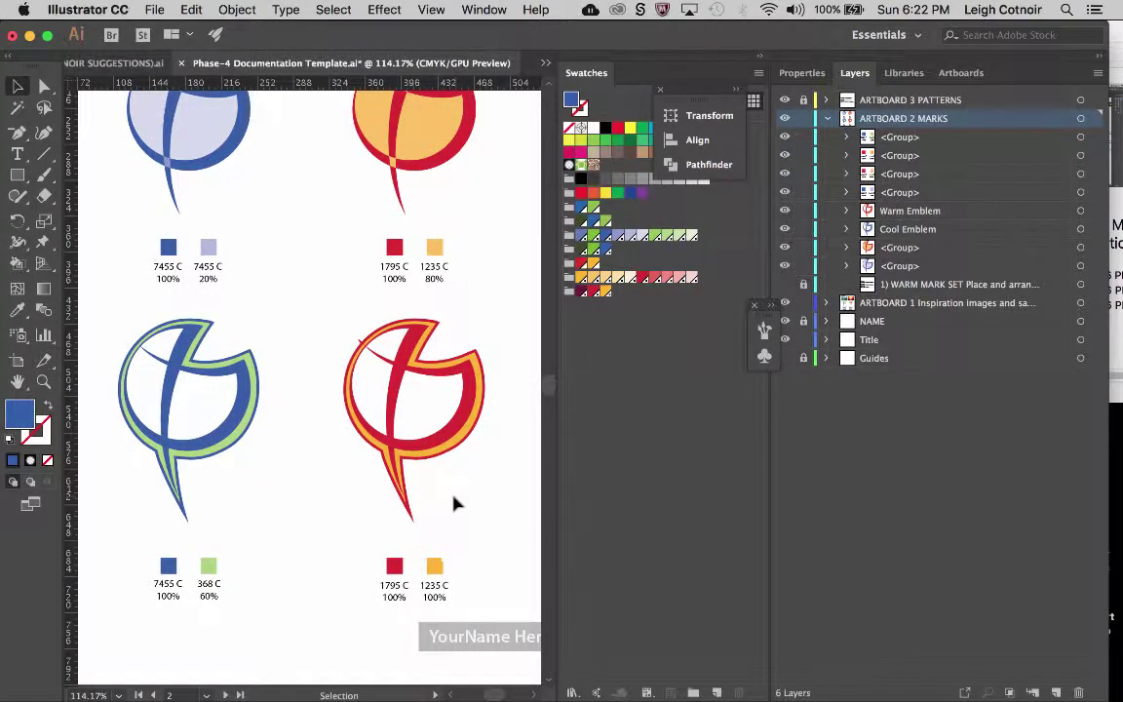
scroll(456, 503, up, 1)
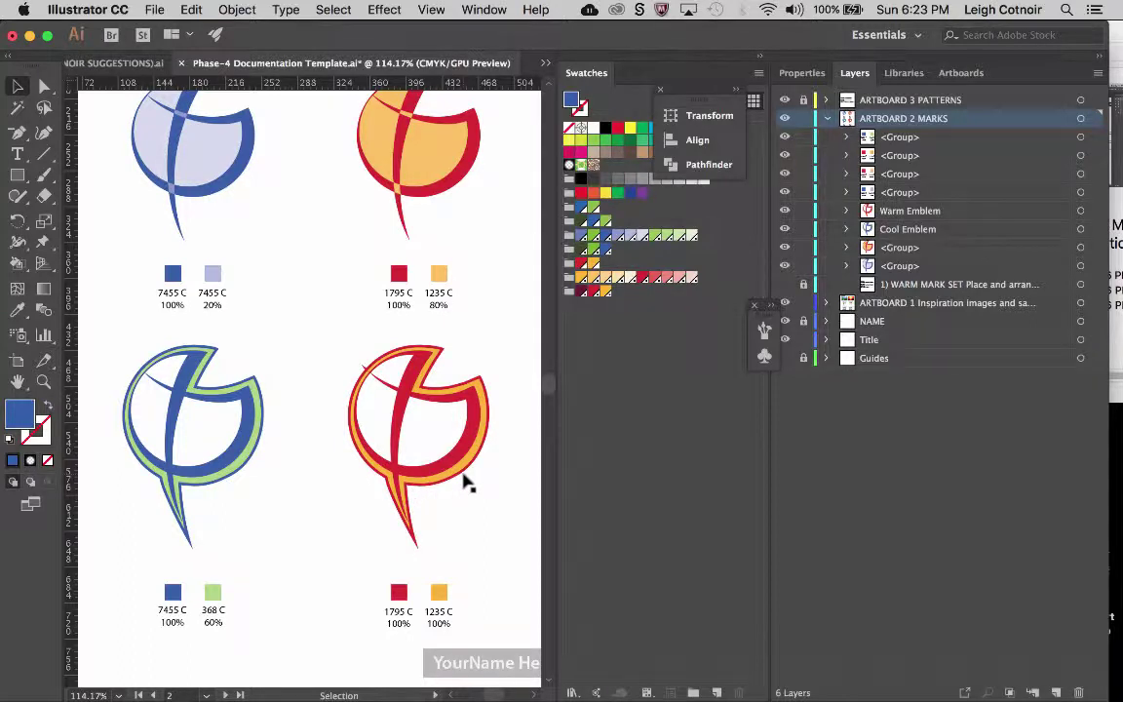
click(439, 593)
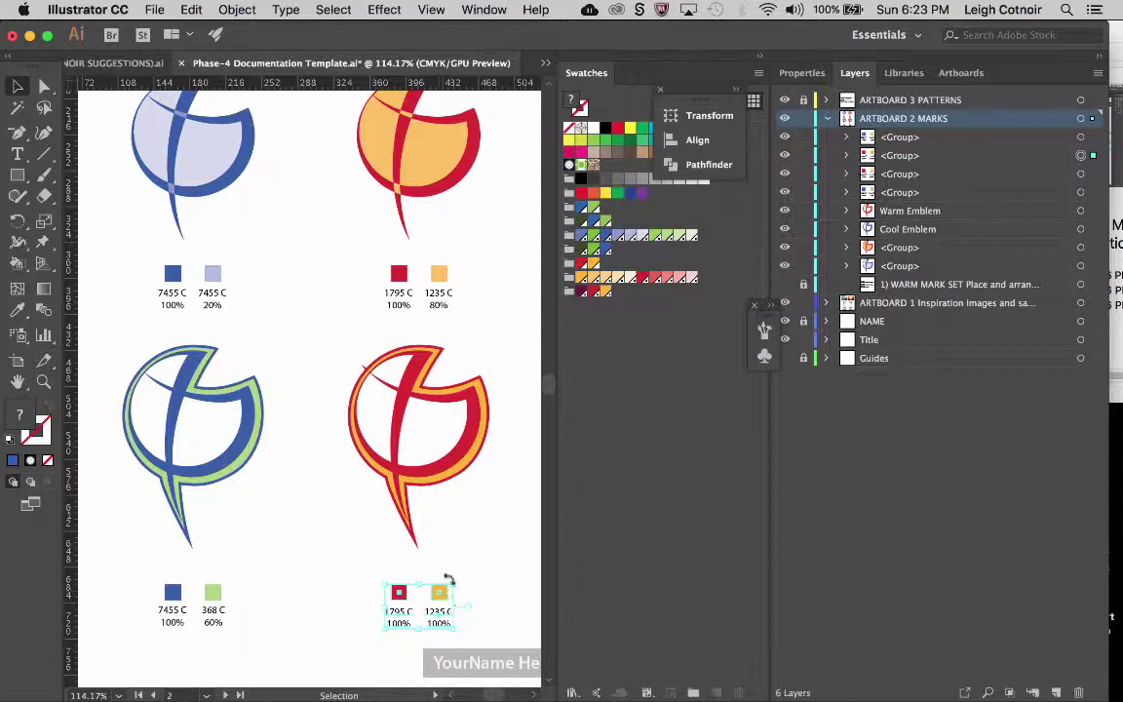
click(478, 580)
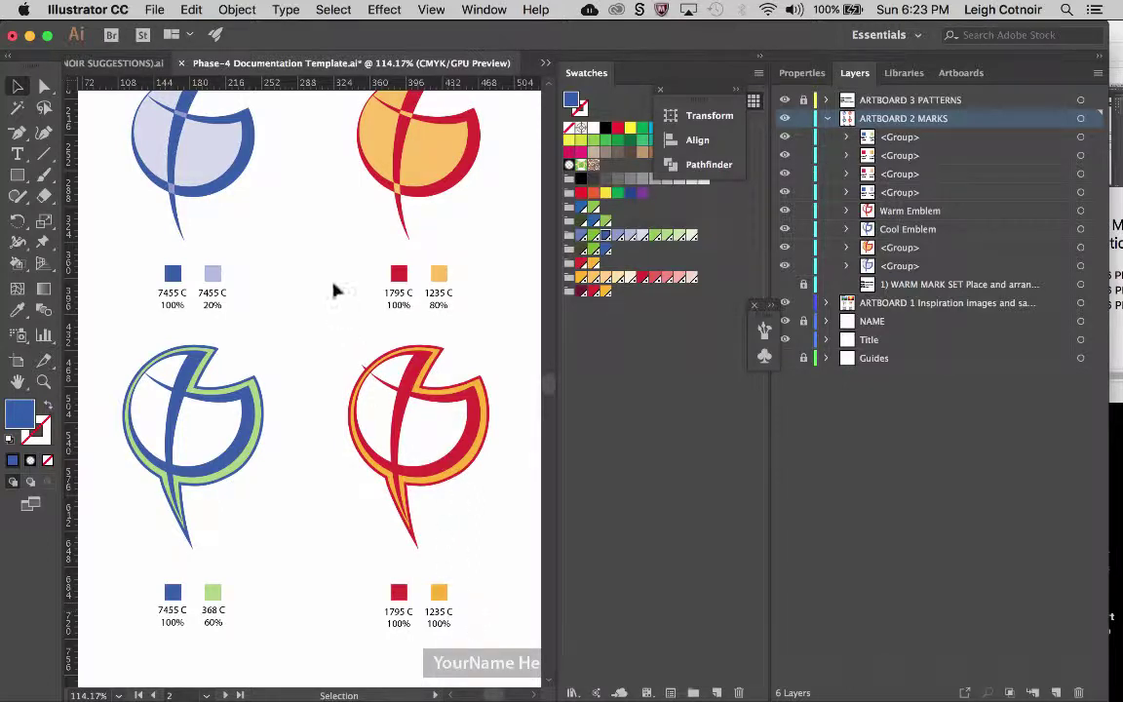
scroll(332, 290, down, 3)
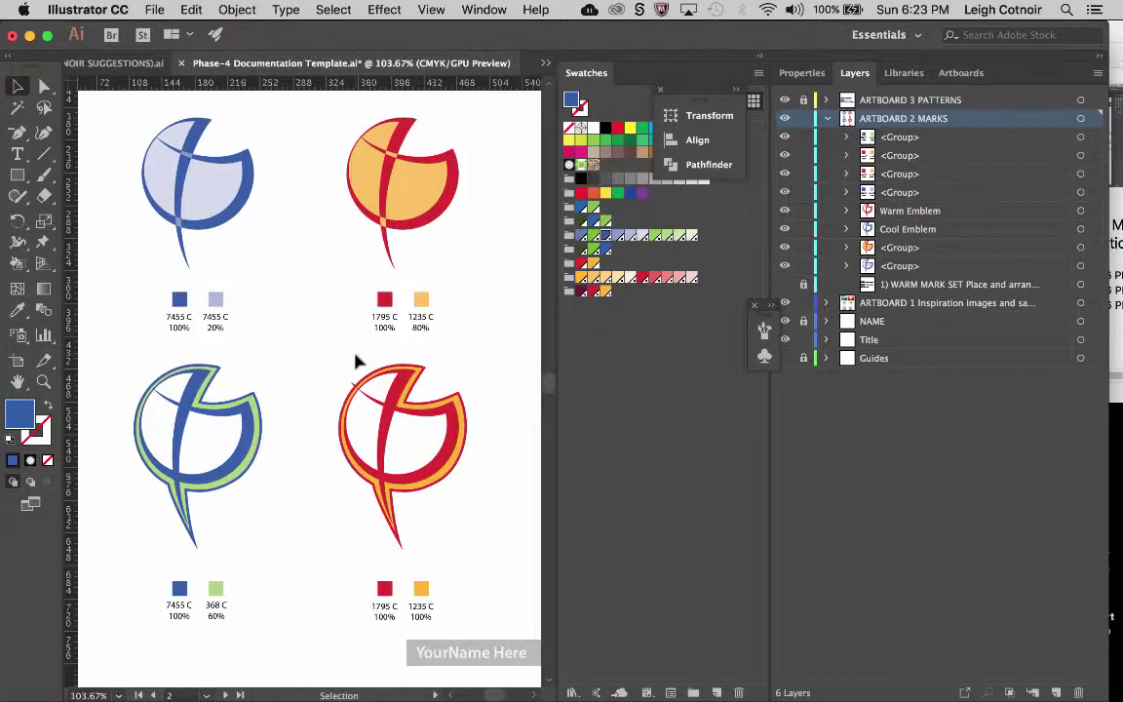
scroll(356, 363, right, 10)
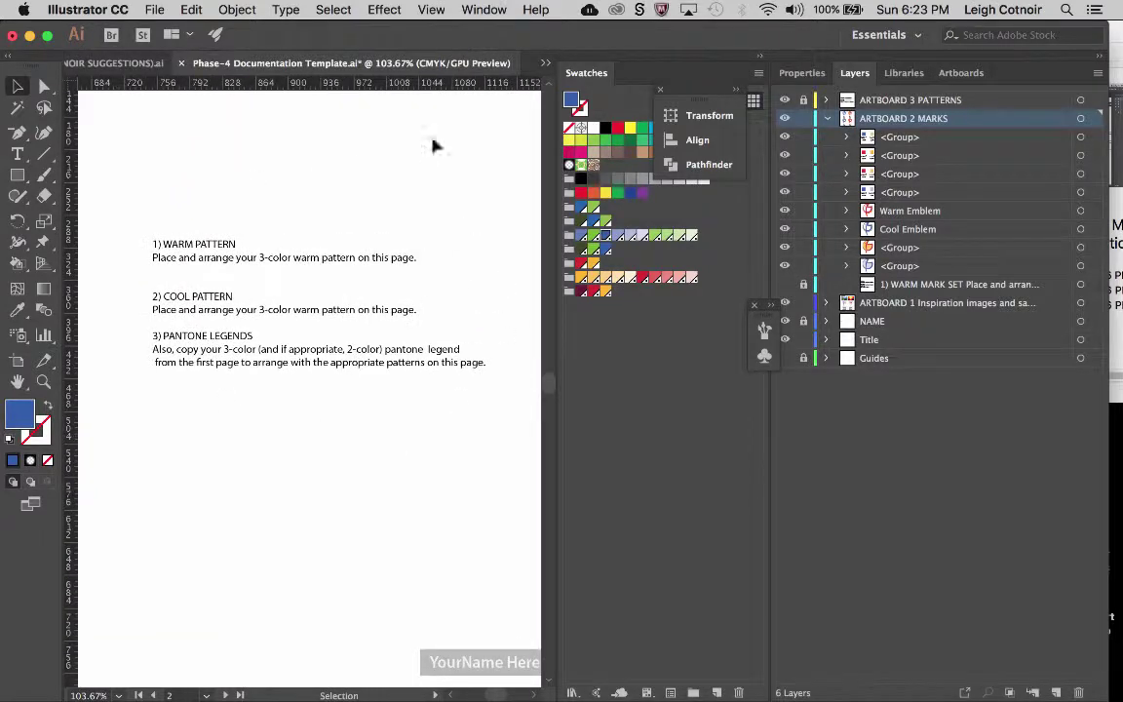
scroll(237, 326, left, 10)
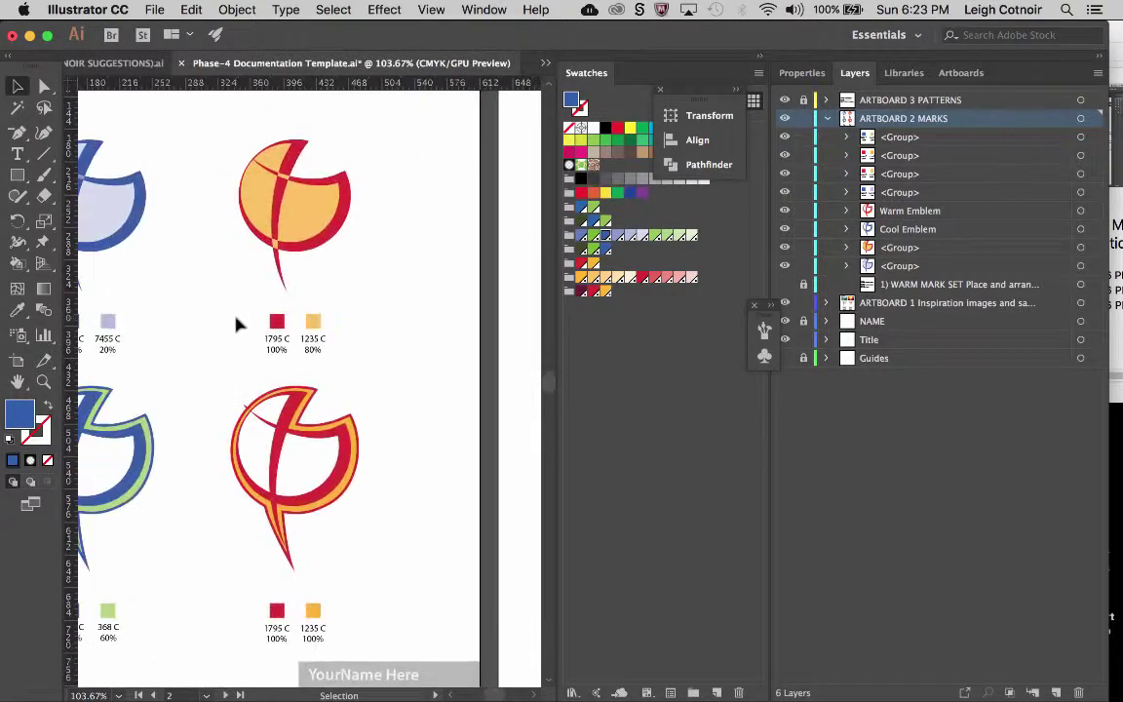
scroll(236, 326, left, 2)
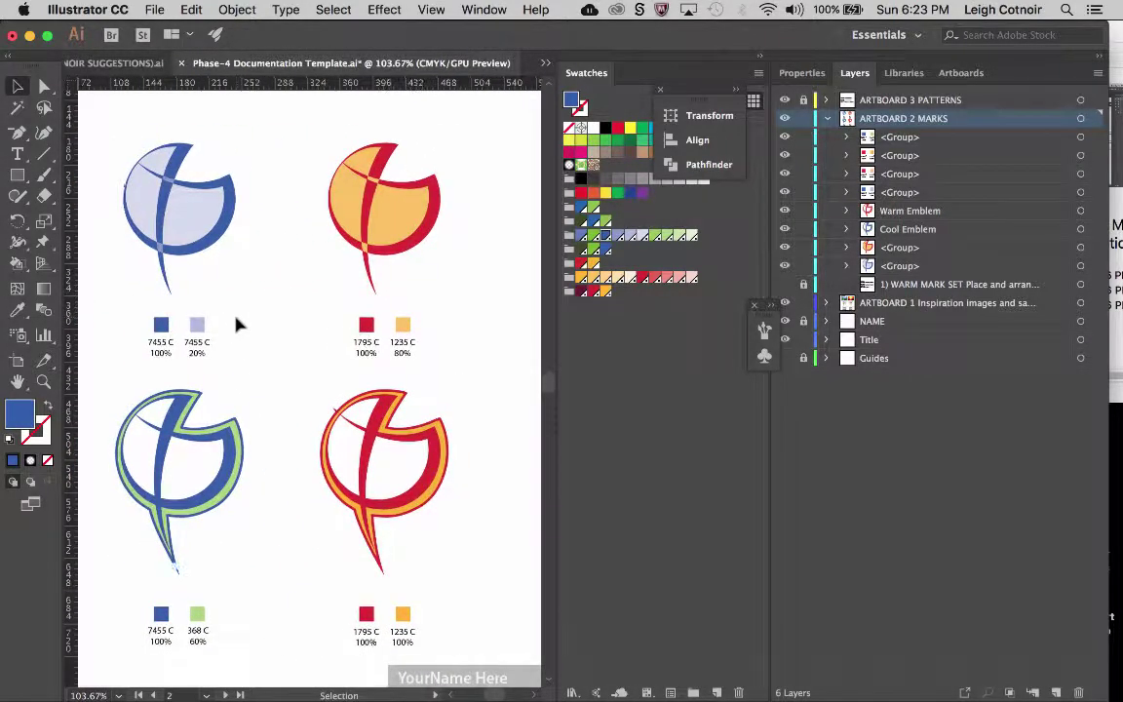